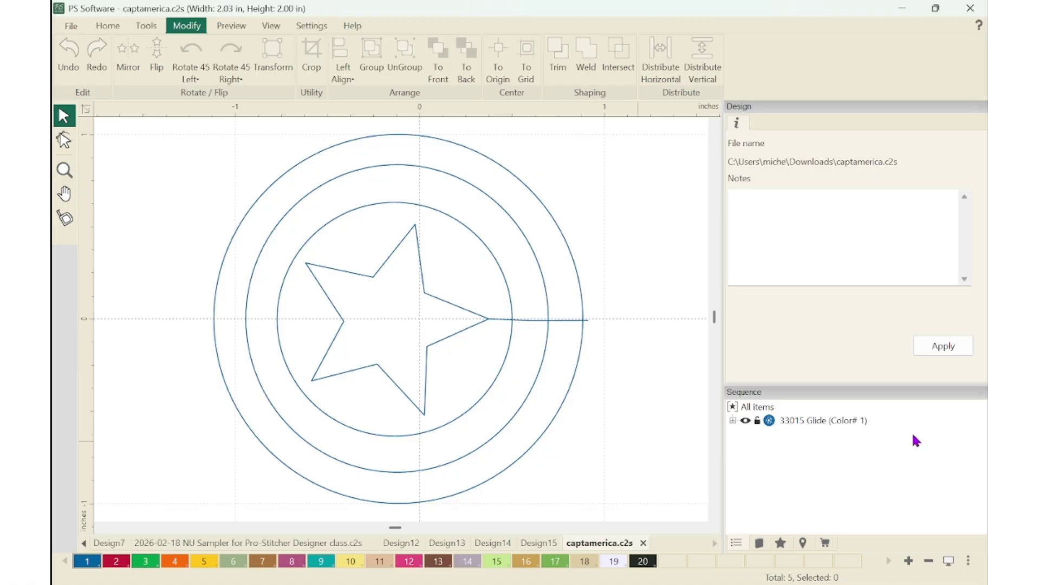
Expand the Glide color group in the sequence and select its five artwork items one by one to identify each shape
click(732, 421)
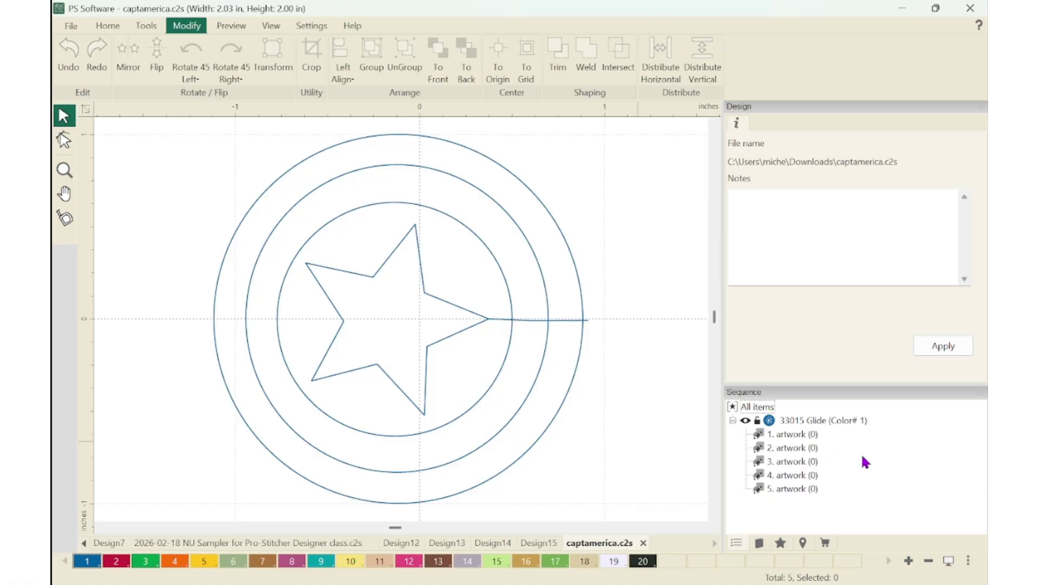
click(801, 435)
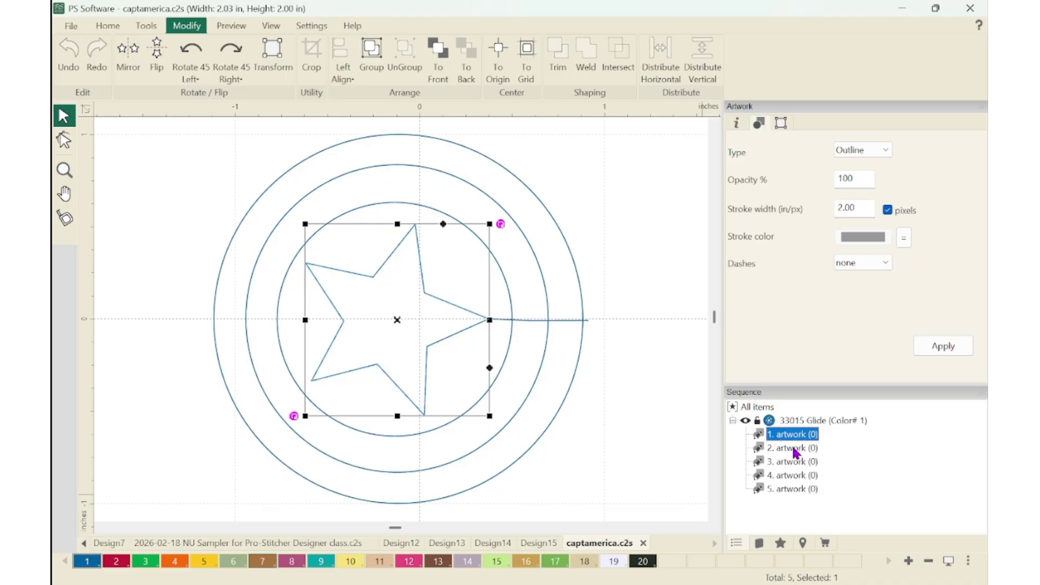
click(796, 449)
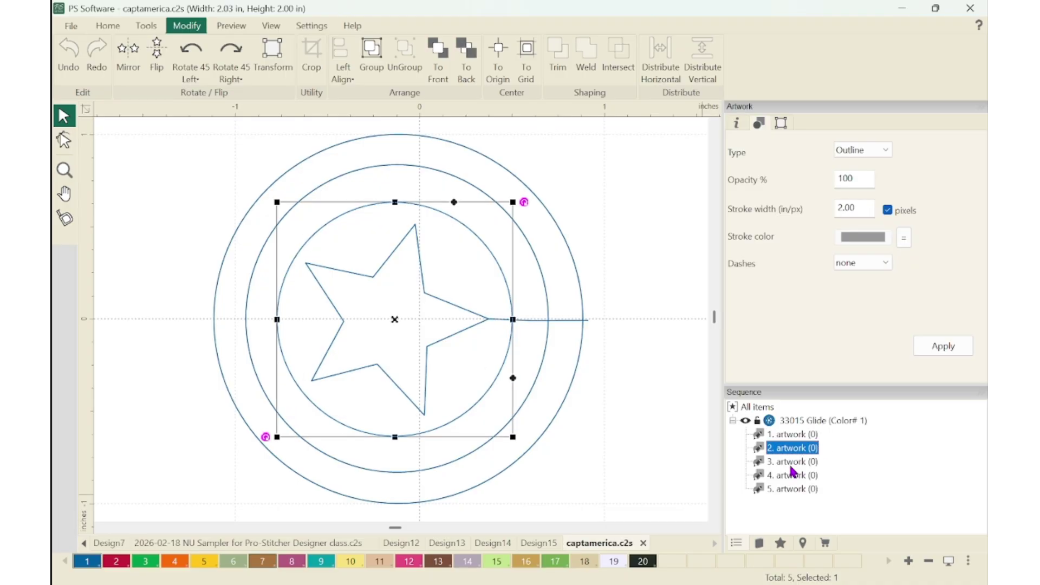
click(790, 465)
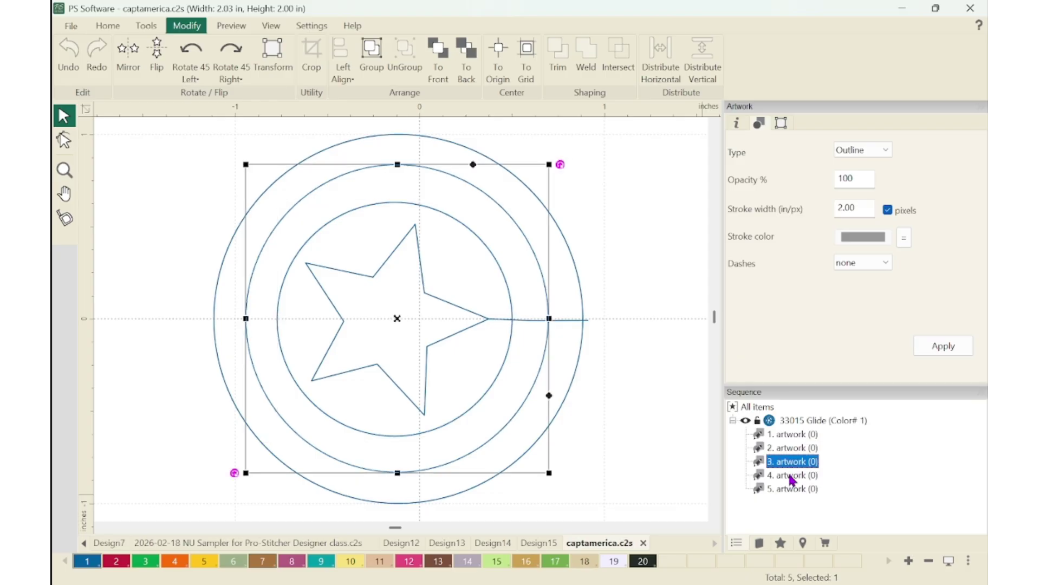
click(791, 475)
click(792, 491)
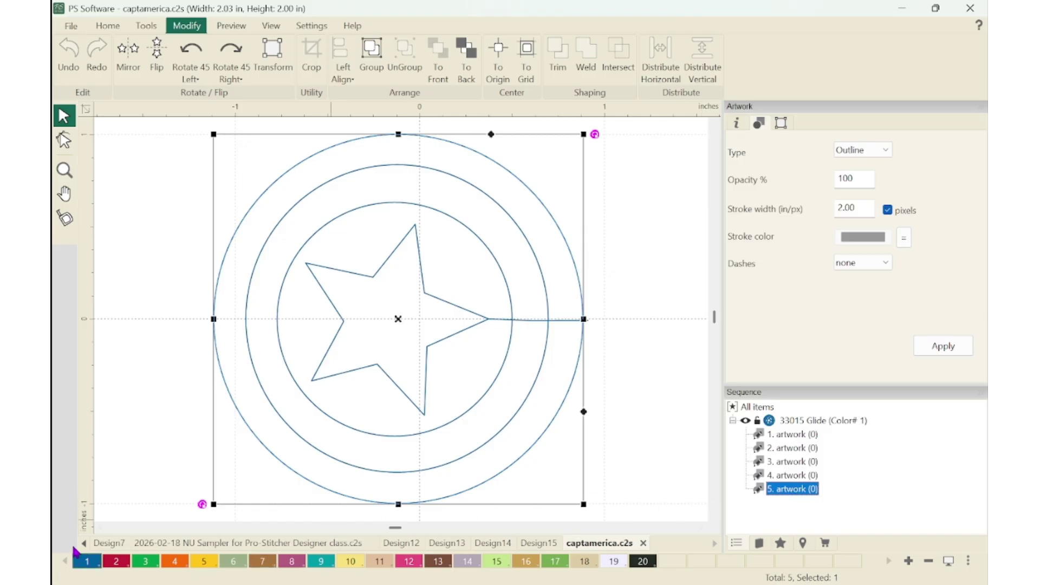
Assign thread color 1 to the outermost circle and thread color 2 to the middle circle
click(89, 565)
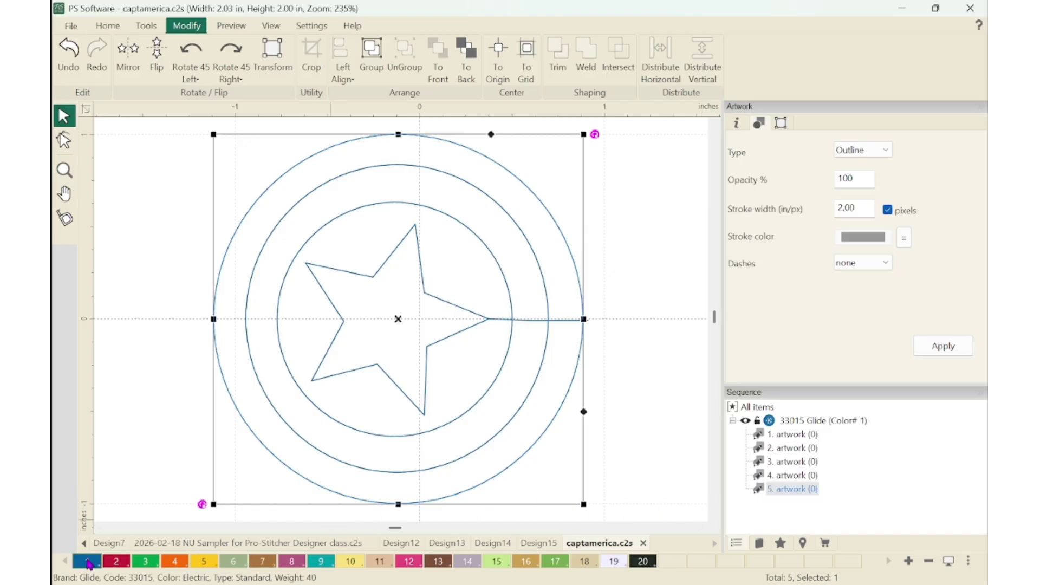
click(793, 476)
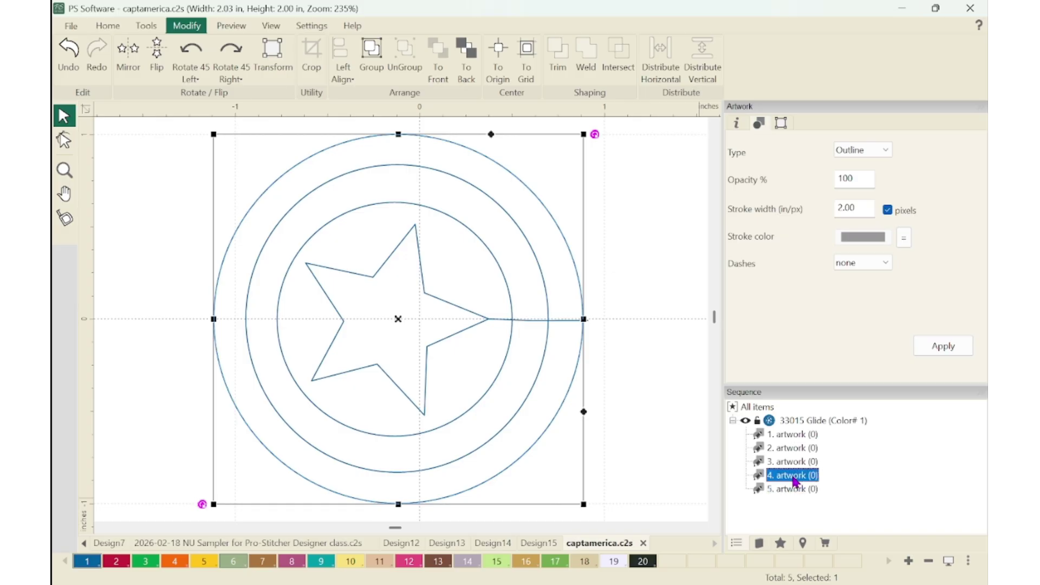
click(795, 455)
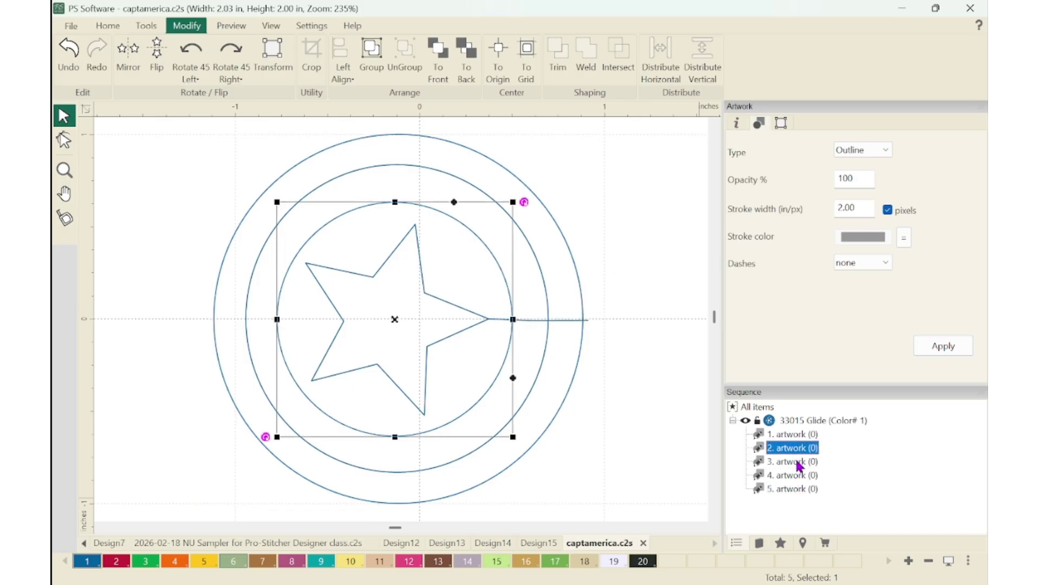
click(799, 463)
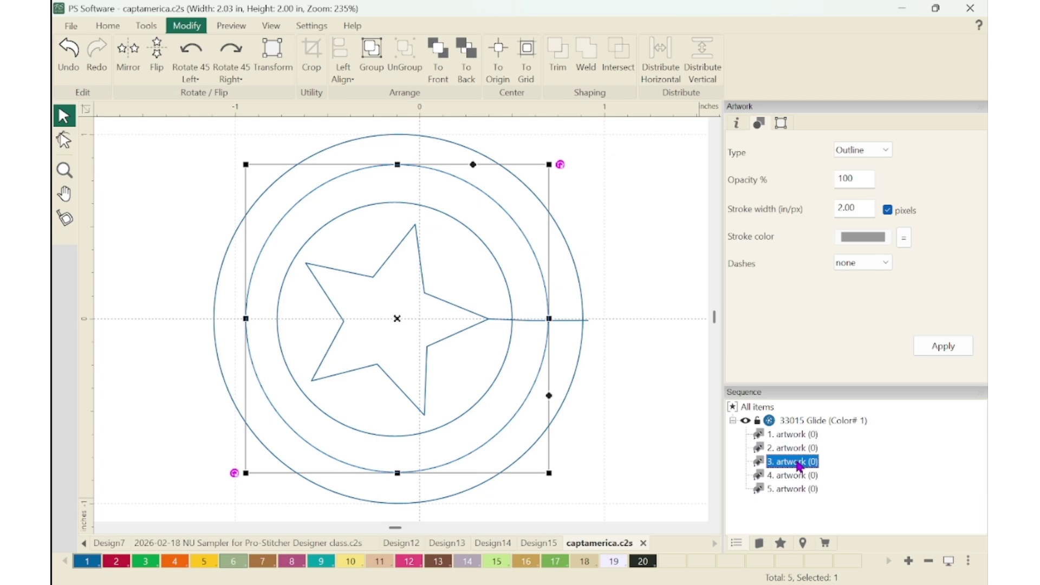
click(116, 562)
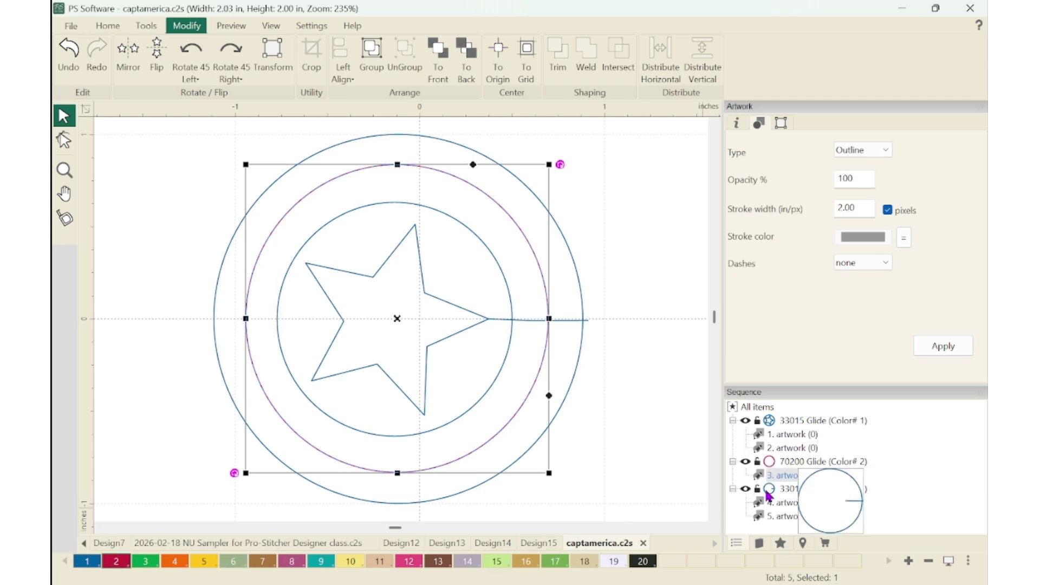
Assign thread color 3 to the innermost circle and thread color 4 to the star
click(480, 408)
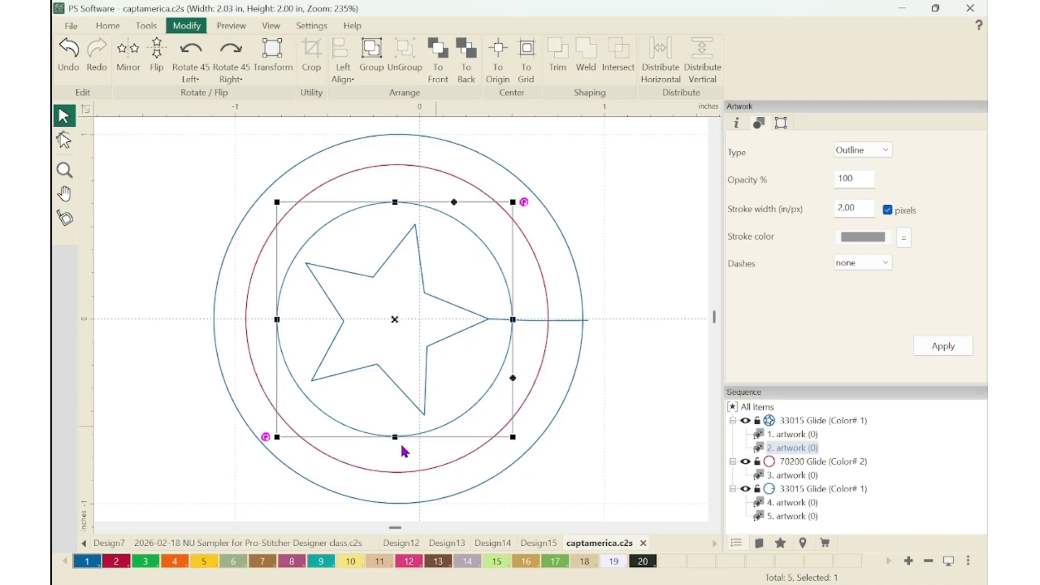
click(156, 564)
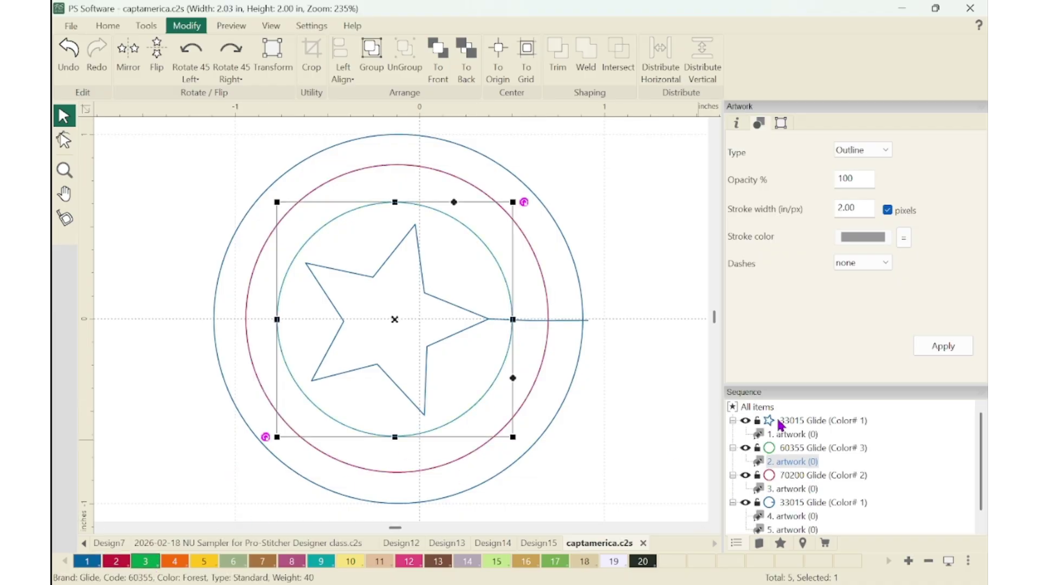
click(472, 327)
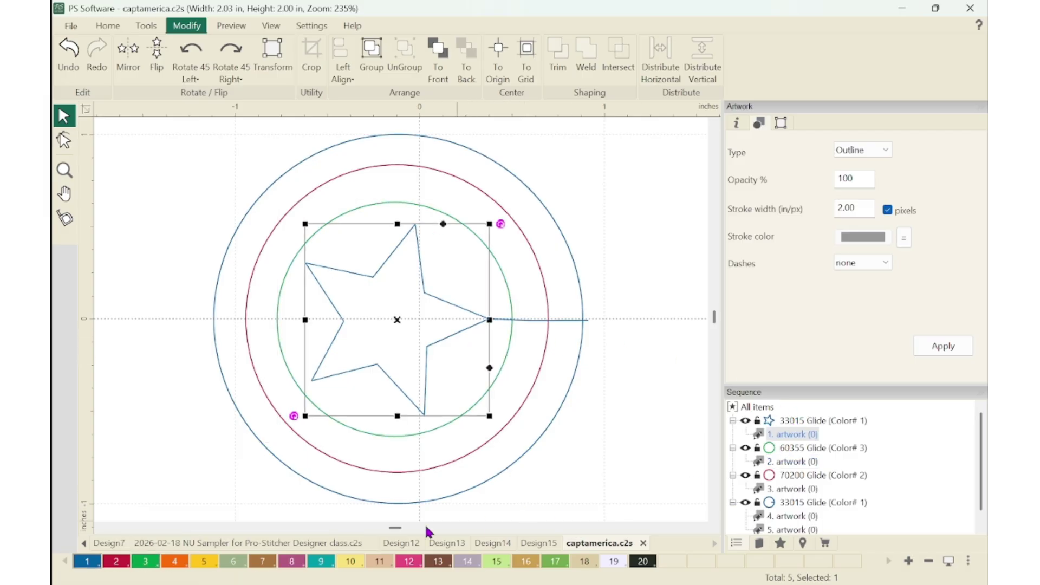
click(176, 562)
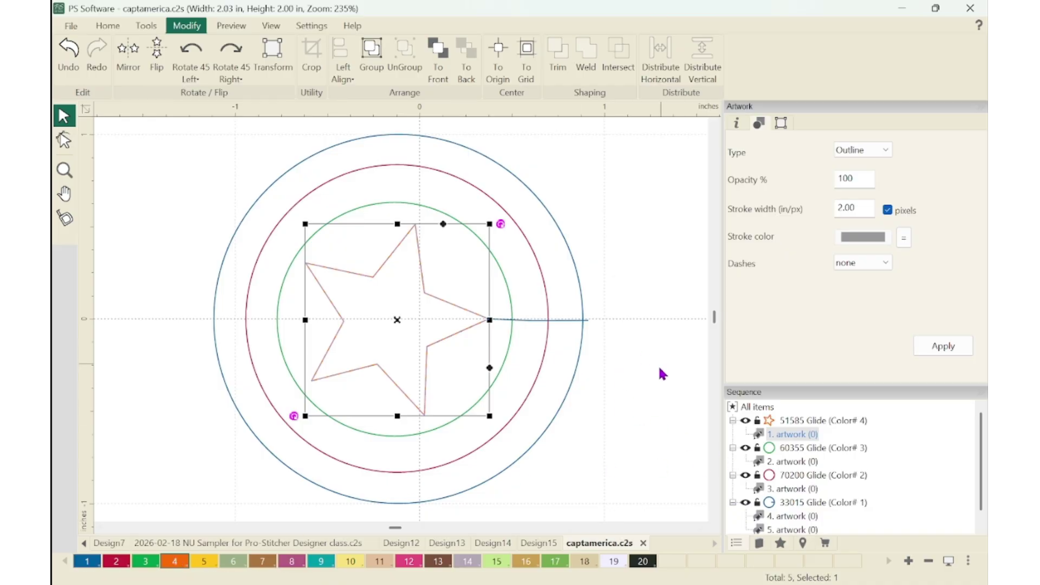
Assign thread color 5 to the short horizontal line running out from the star's tip, and deselect it
click(565, 320)
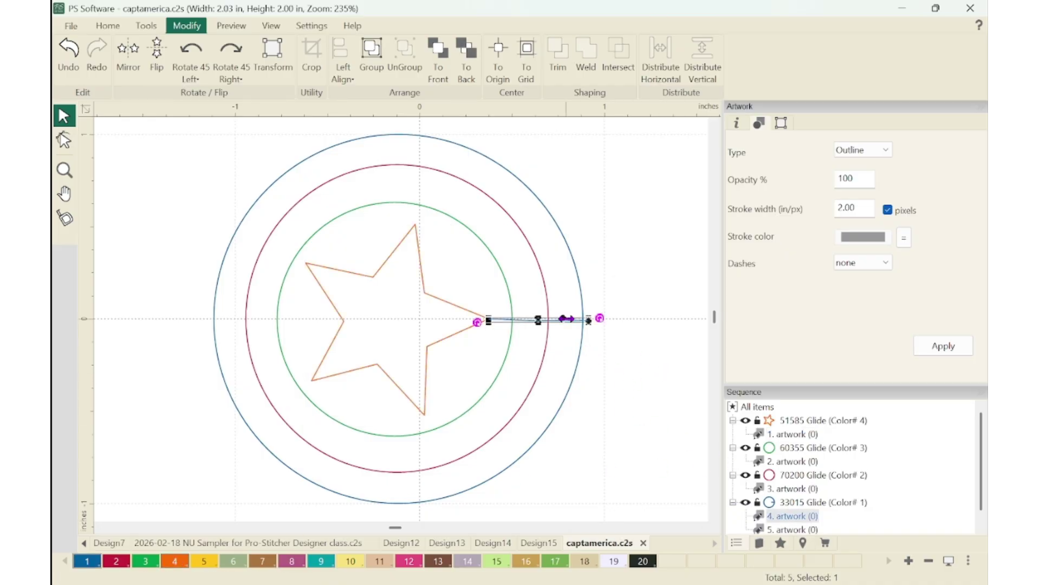
click(207, 561)
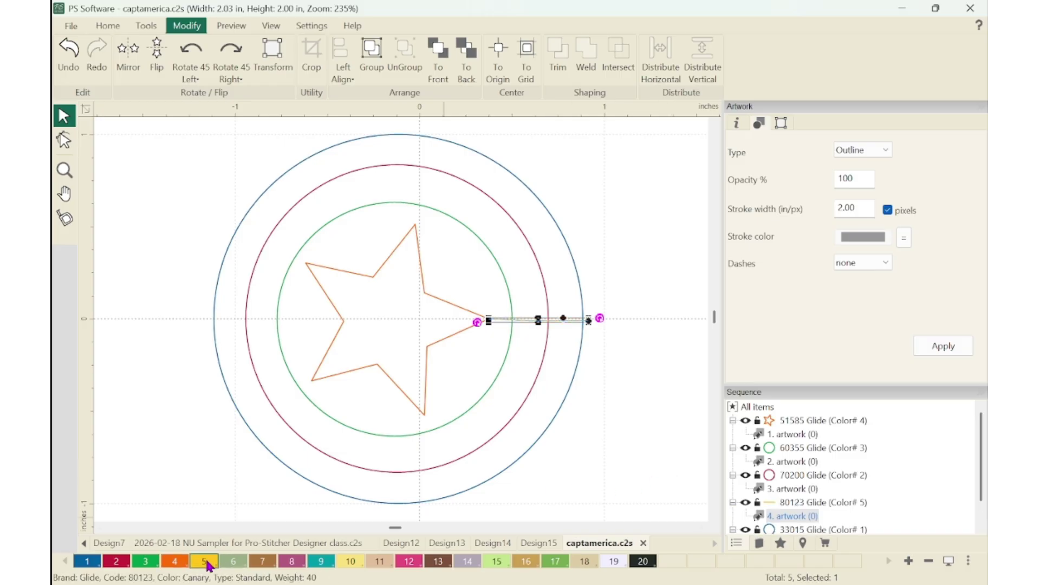
click(633, 451)
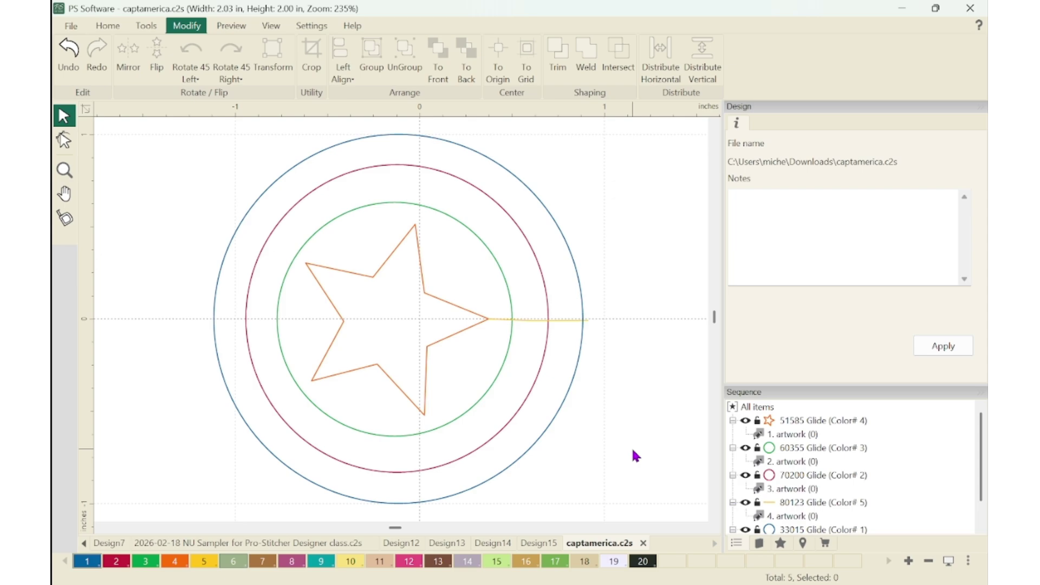
Group all five shapes of the design and center the group on the origin
key(ctrl+a)
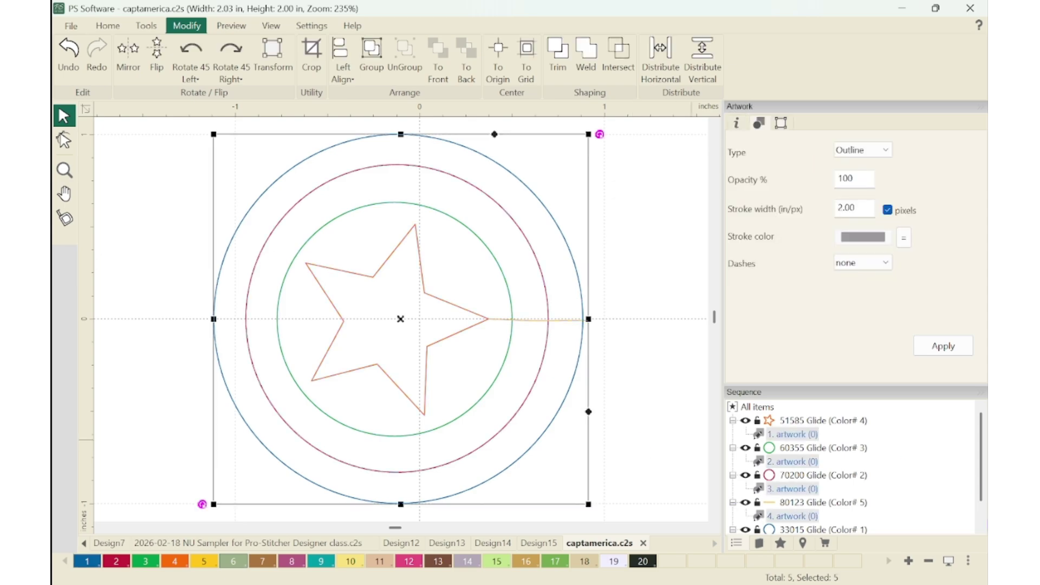
scroll(982, 492, down, 1)
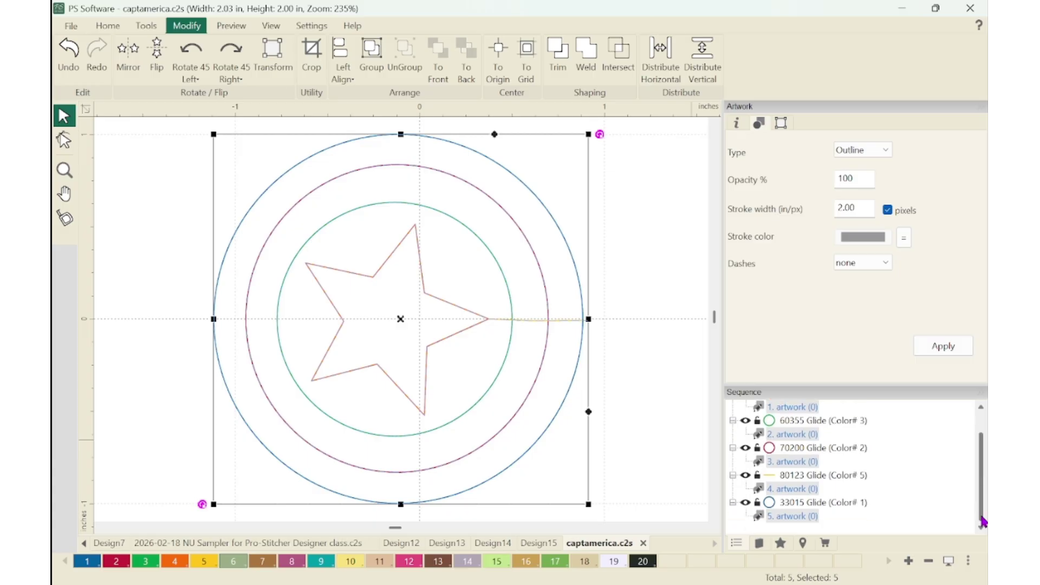
scroll(980, 485, up, 1)
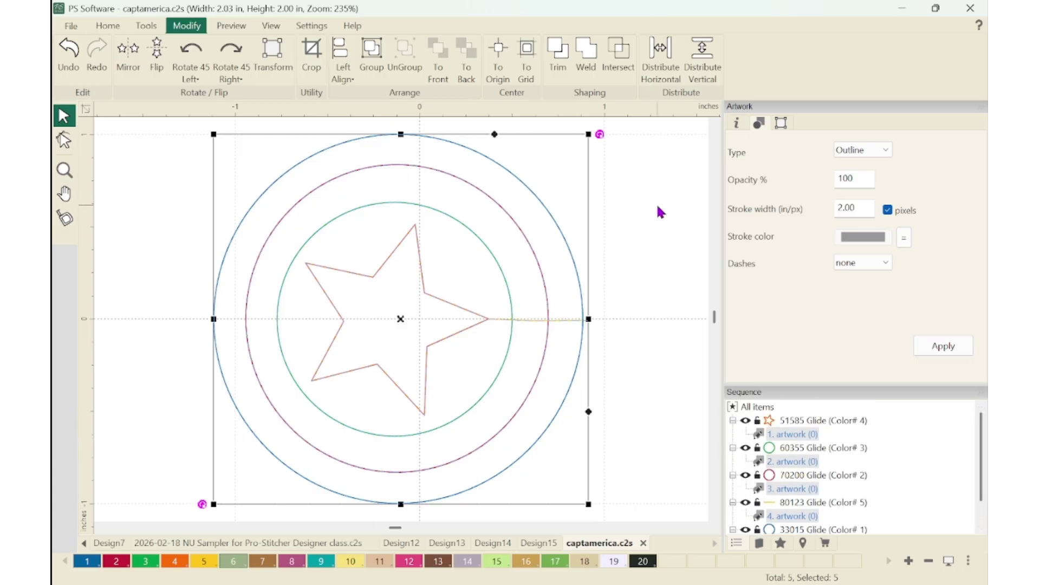
key(ctrl+g)
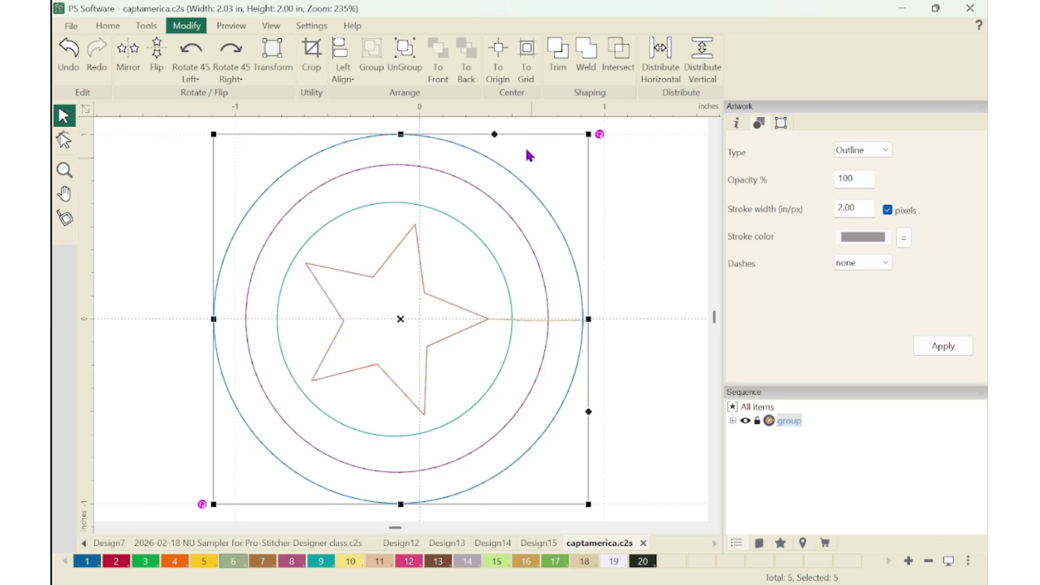
click(498, 54)
click(498, 53)
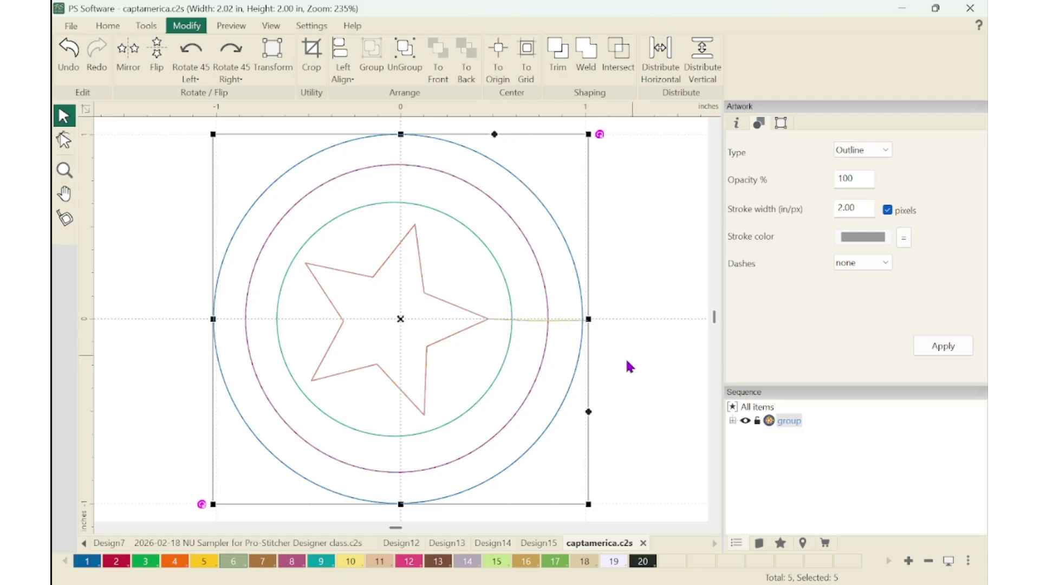
Ungroup the centered design into its separate shapes and clear the selection
right_click(581, 367)
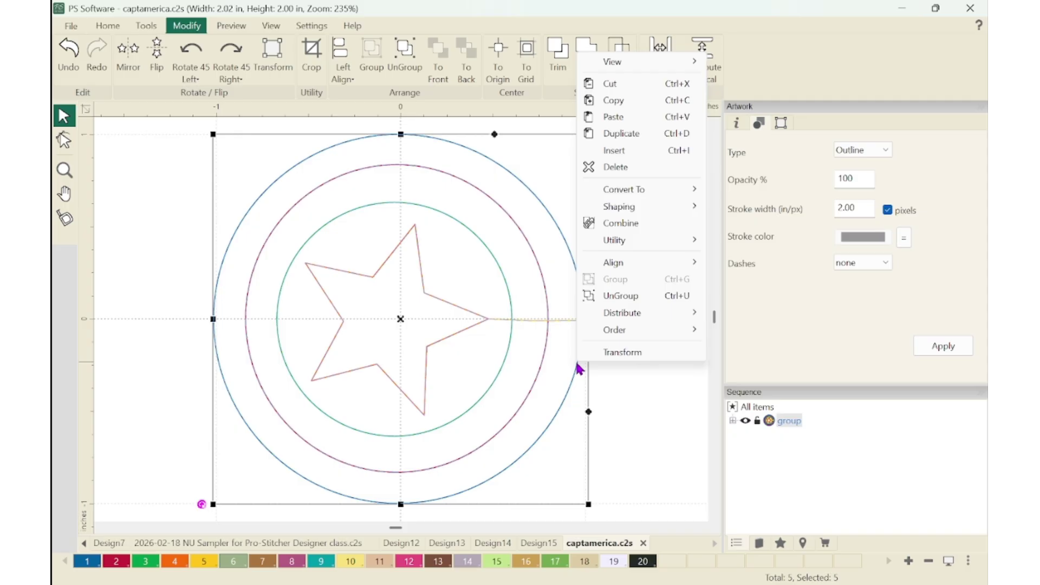
click(621, 296)
click(641, 419)
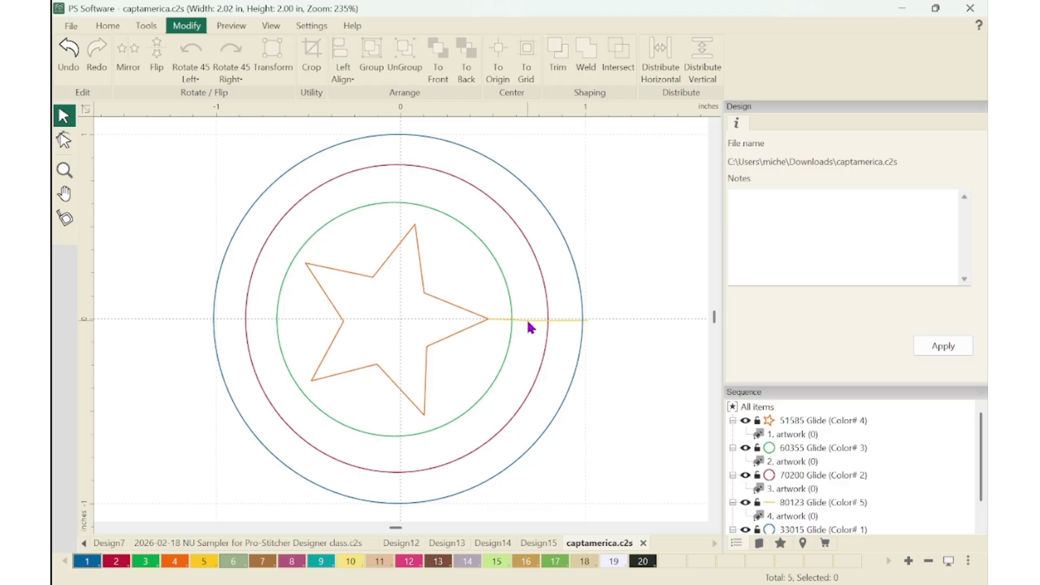
Move the blue outermost circle to the start of the stitching sequence
click(562, 320)
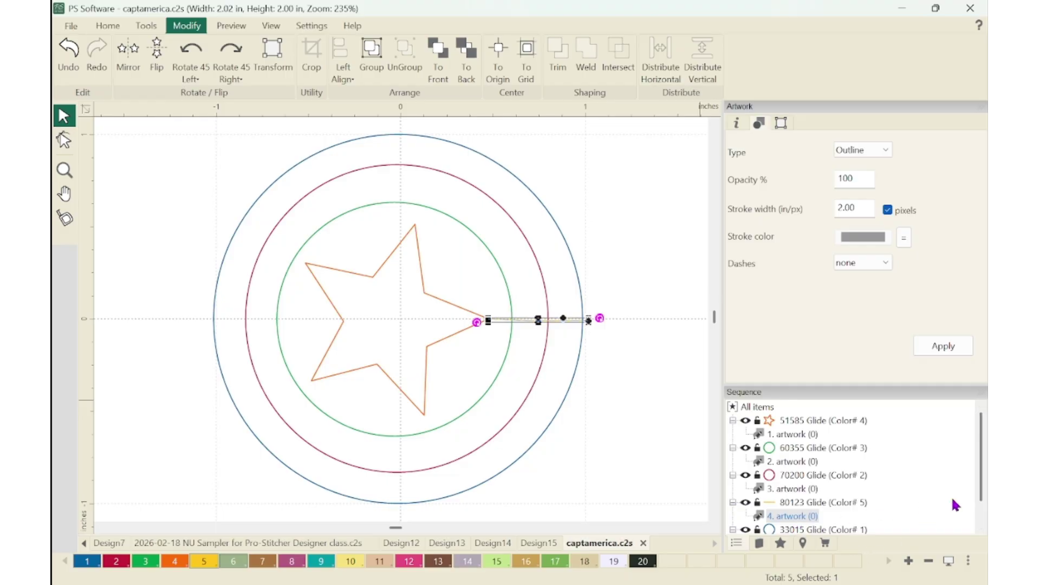
scroll(983, 494, down, 2)
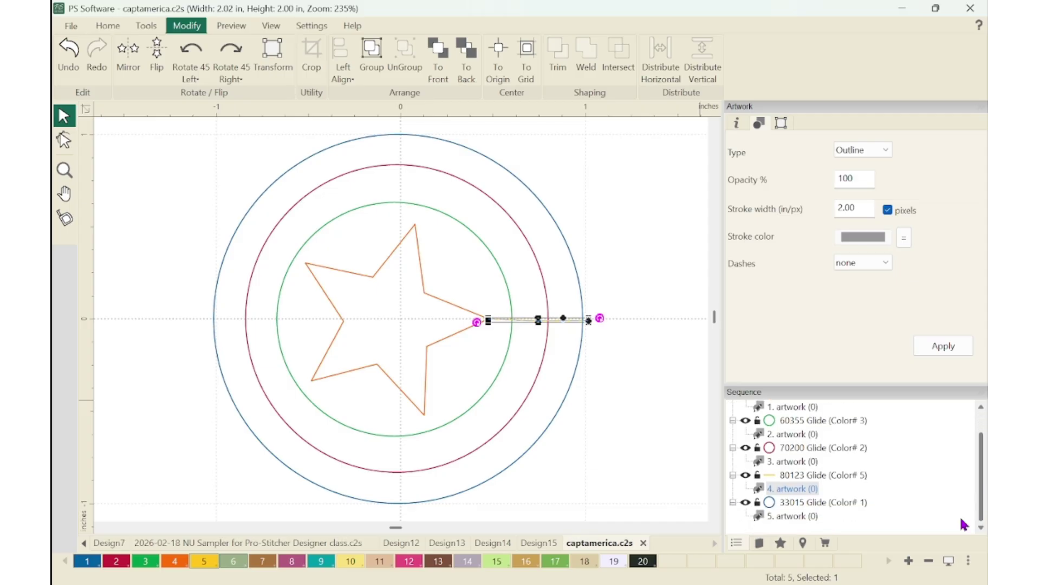
click(799, 518)
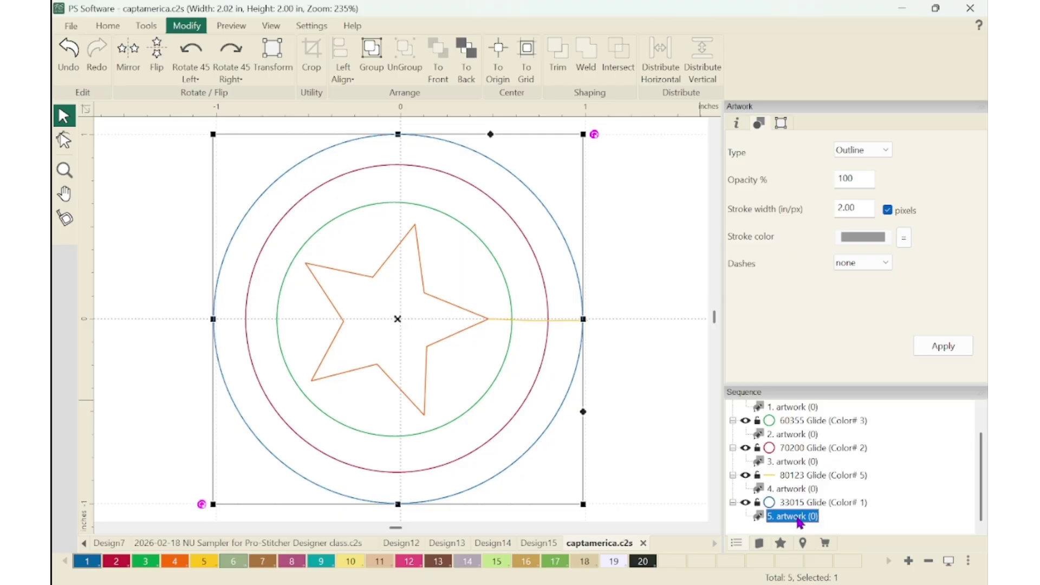
key(ctrl+shift+bracketleft)
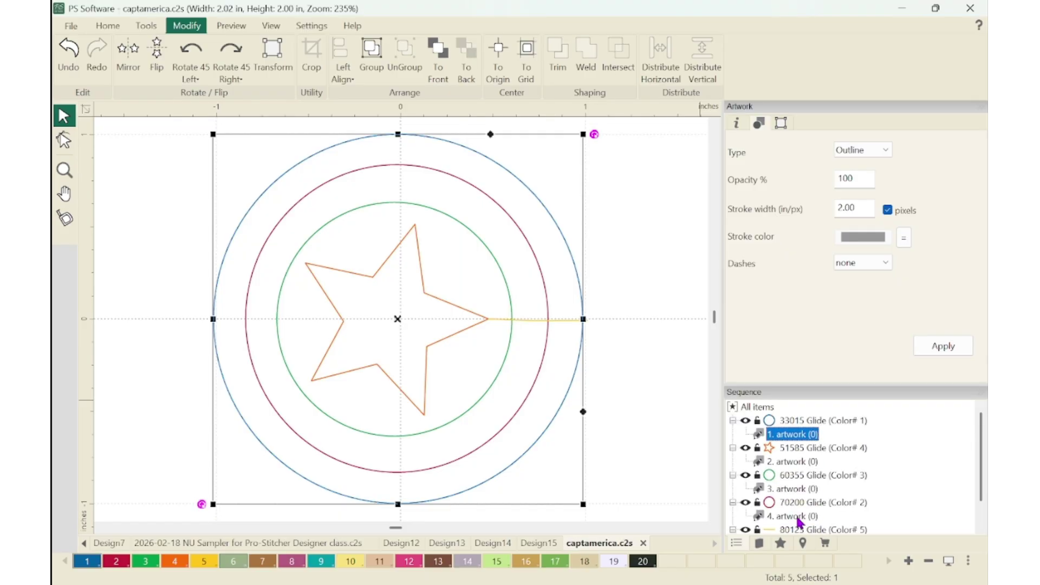
Reorder the sequence so the red middle circle is second and the green inner circle third, ahead of the star
click(798, 516)
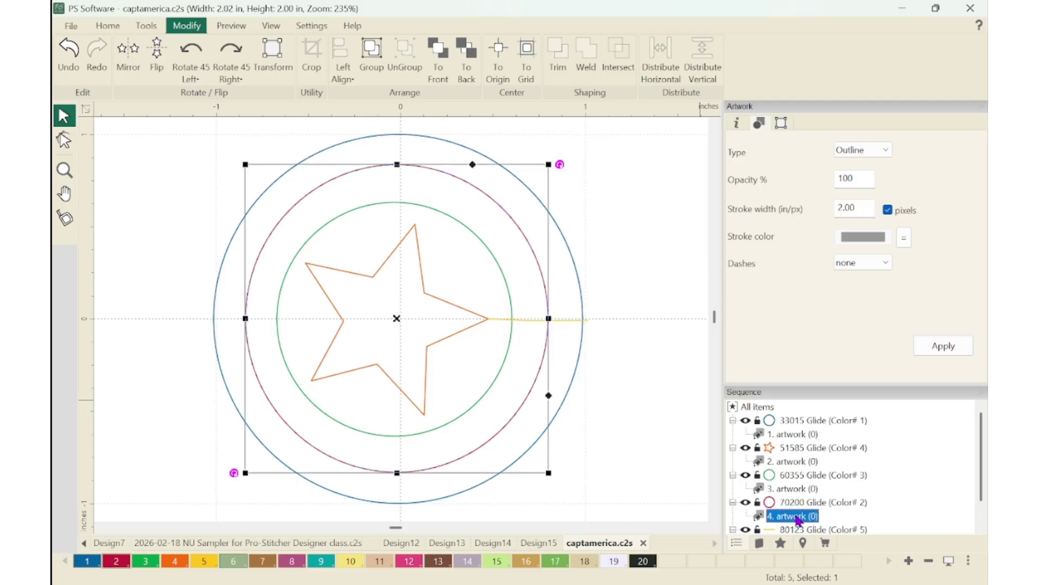
key(ctrl+bracketleft)
key(ctrl+bracketleft)
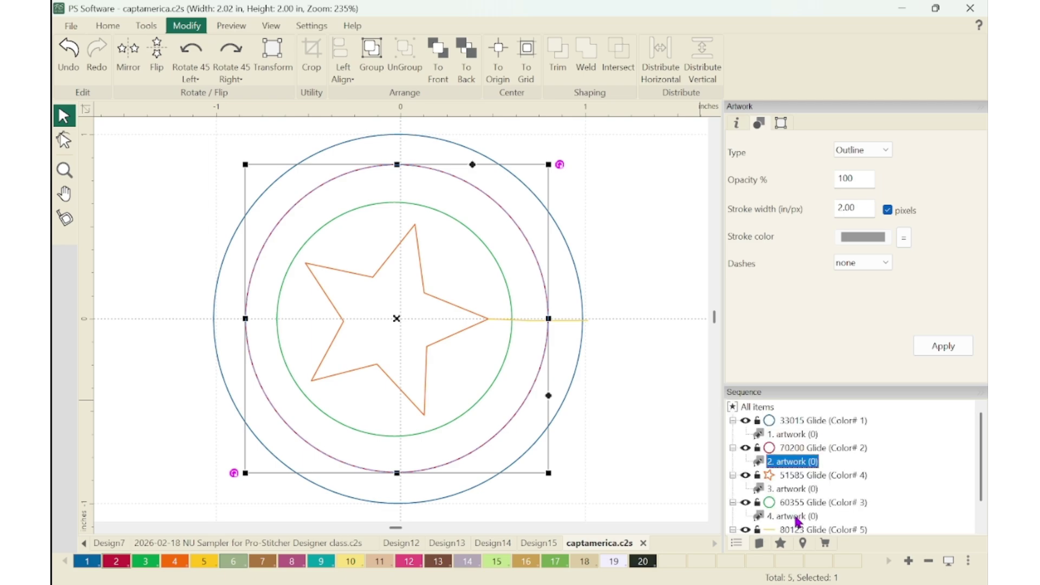
click(799, 518)
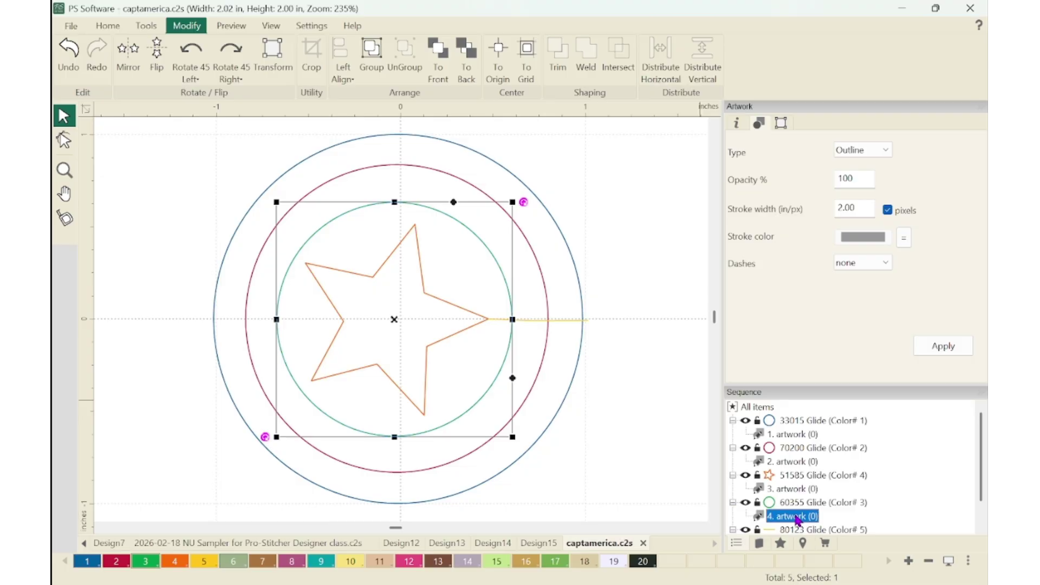
key(ctrl+bracketleft)
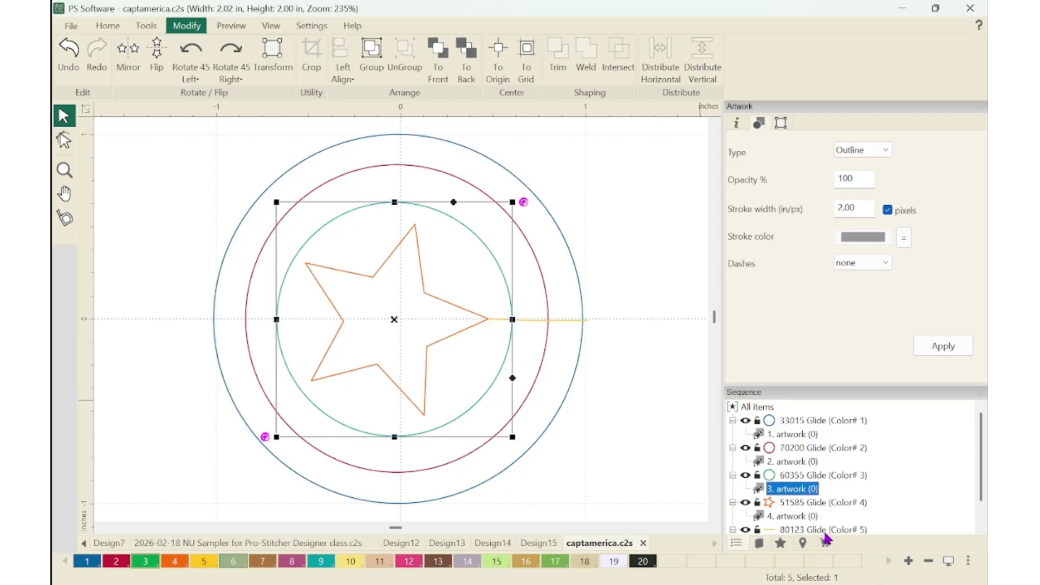
Delete the middle point of the yellow connecting line, leaving only its two endpoints
click(565, 319)
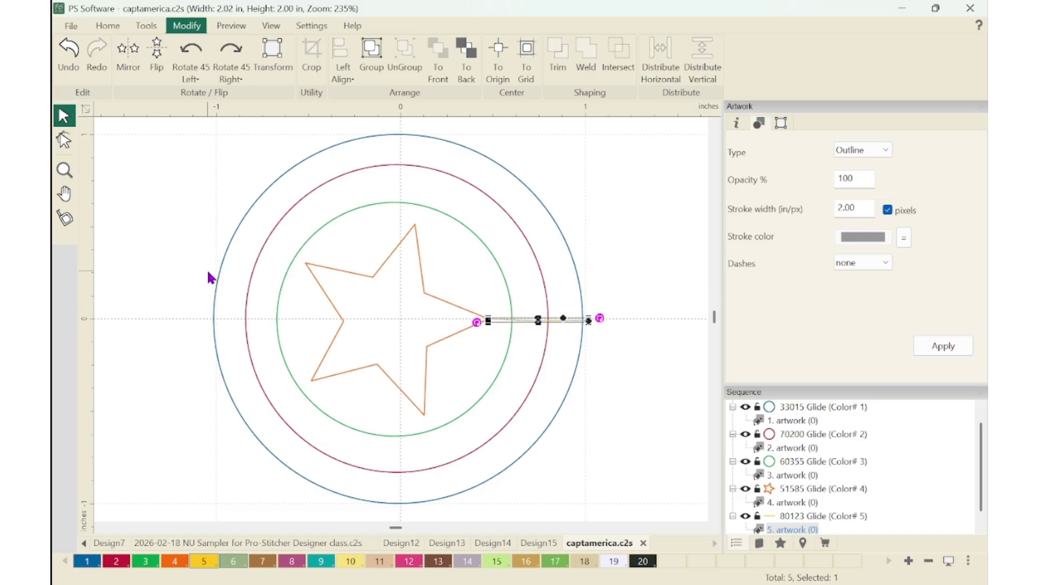
click(64, 142)
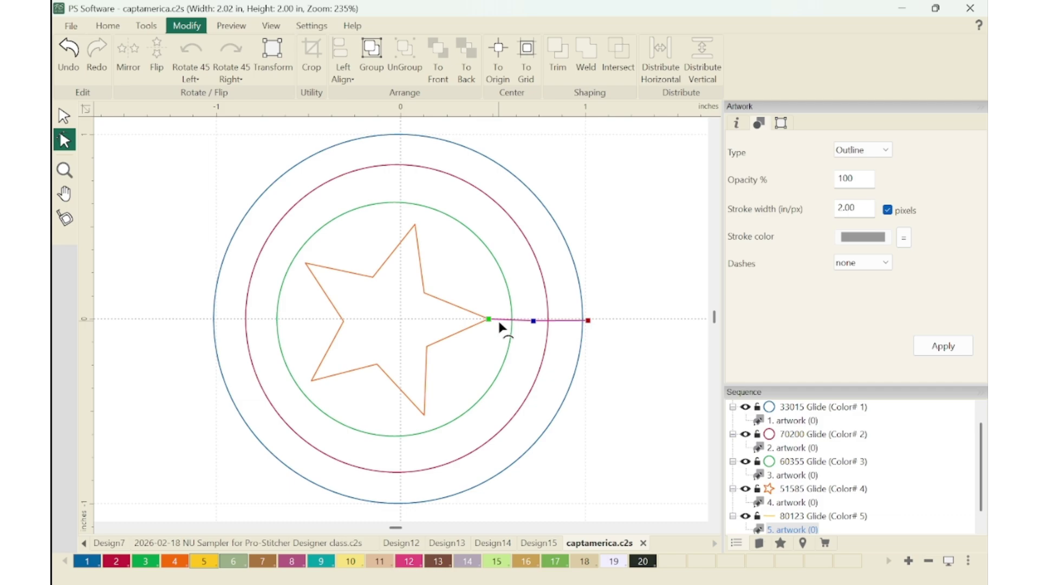
right_click(533, 323)
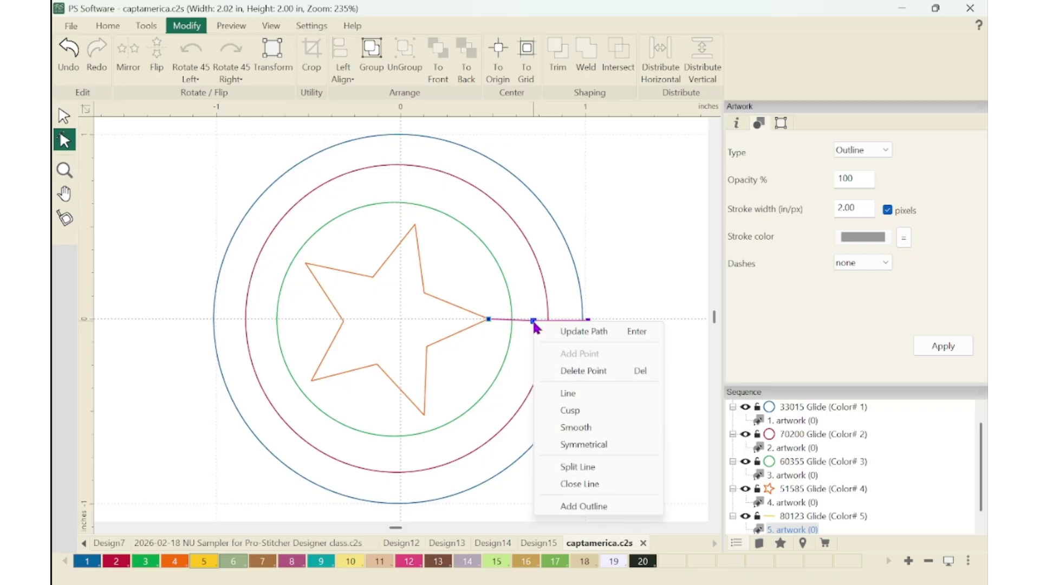
click(575, 371)
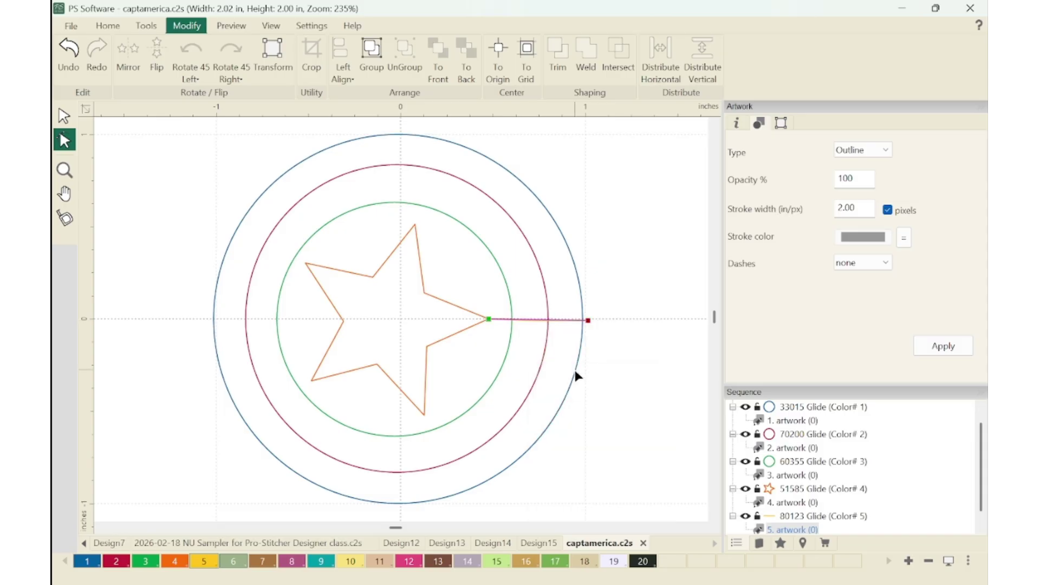
Convert both endpoints of the yellow connecting line to the Line point type
click(490, 320)
click(588, 320)
right_click(588, 322)
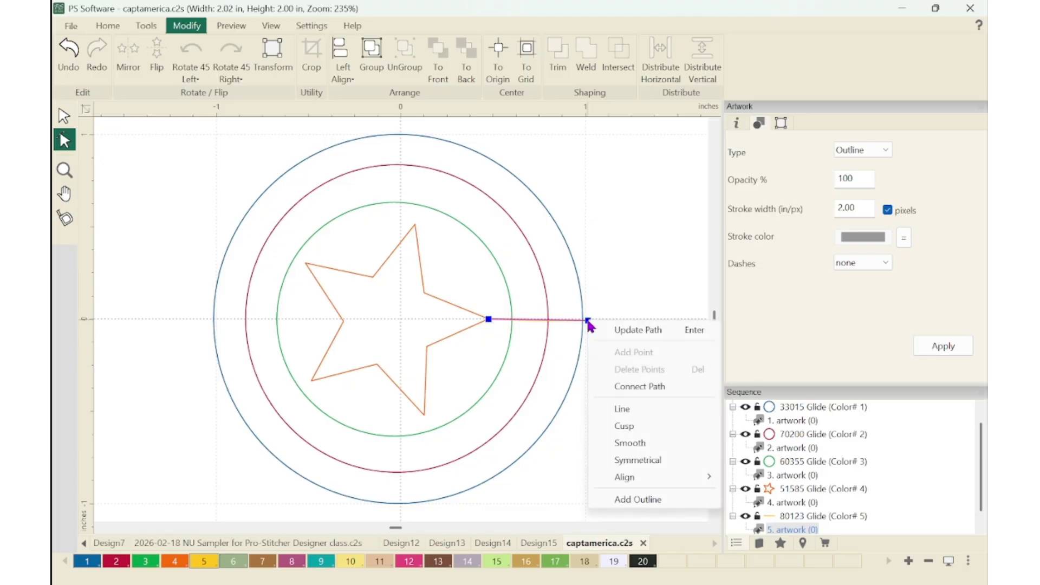
click(633, 409)
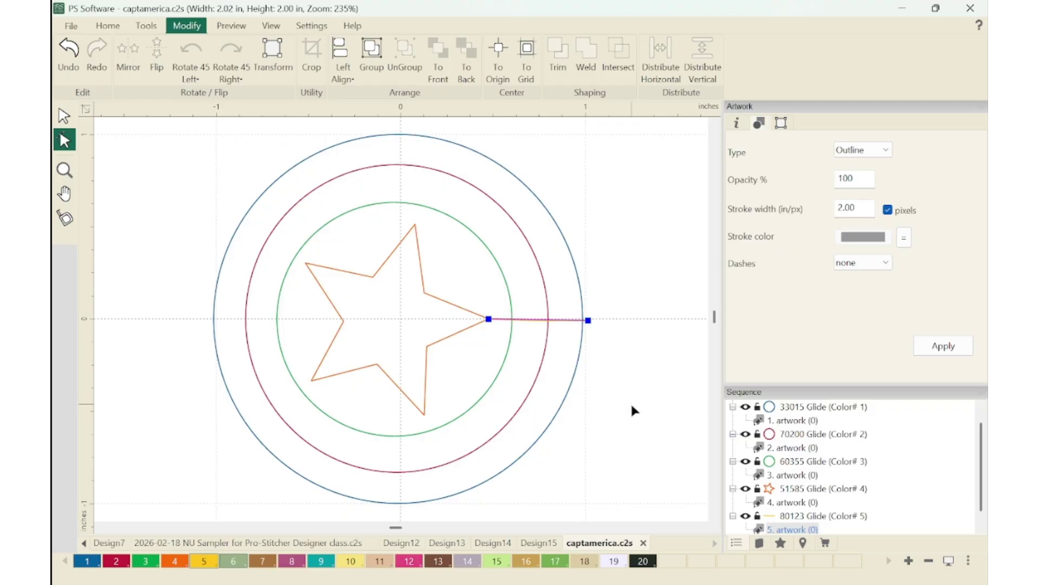
Shift the connecting line across the left side of the outer circle and level it by aligning both endpoints to Bottom
click(488, 320)
drag(488, 320, 159, 321)
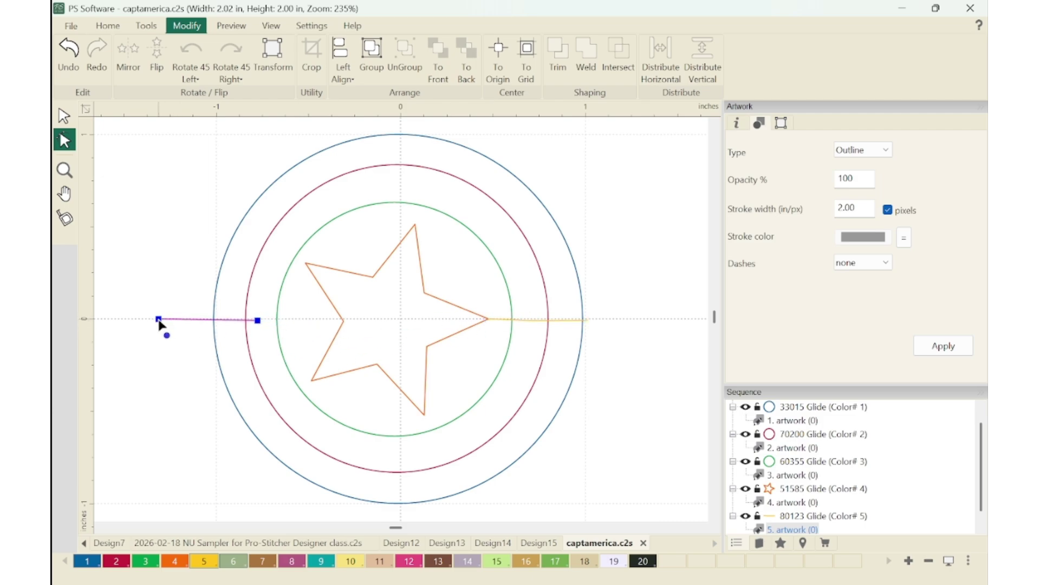
click(259, 321)
right_click(261, 324)
mouse_move(372, 479)
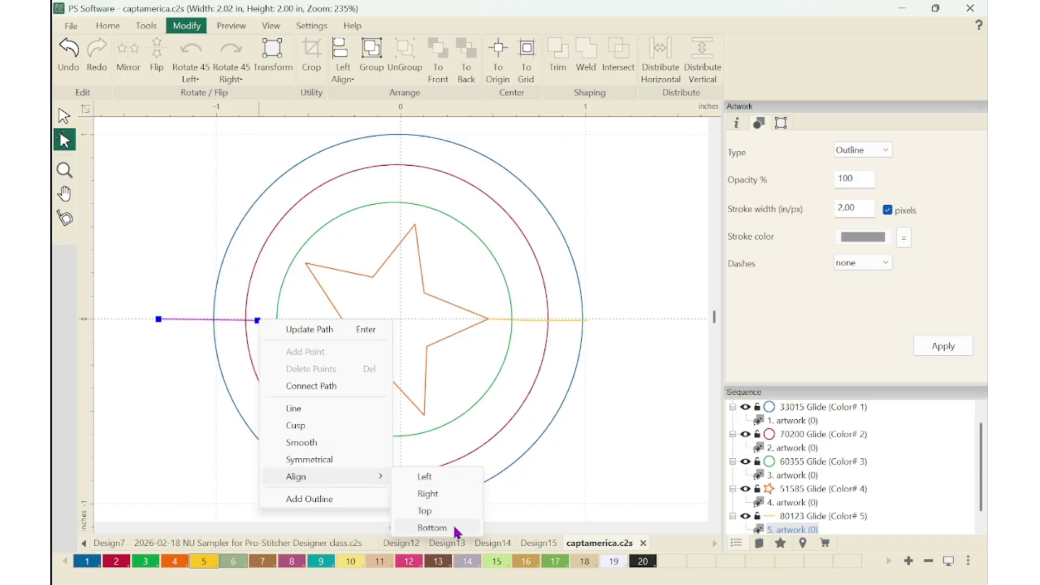
click(432, 528)
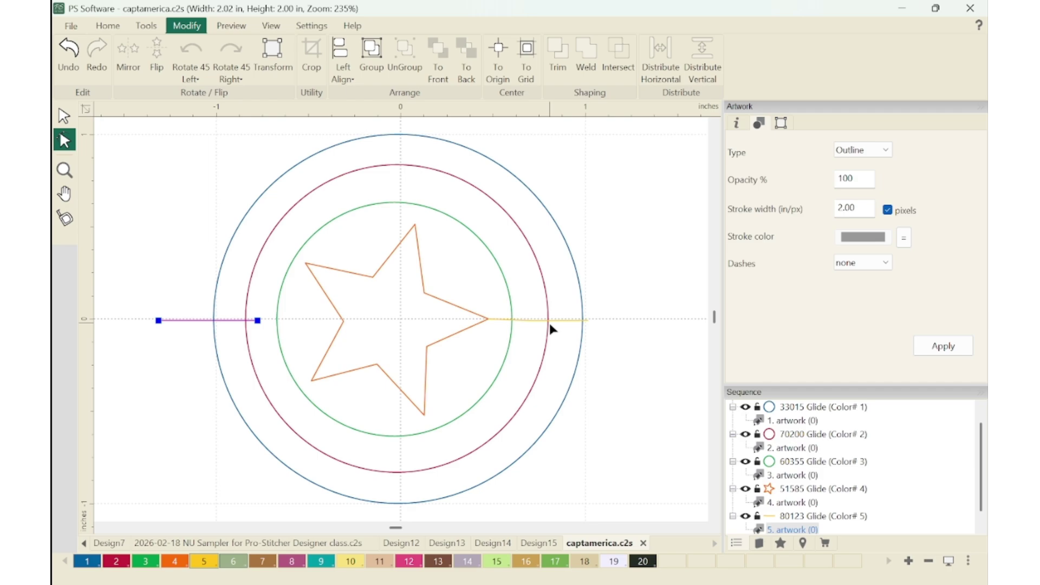
right_click(174, 320)
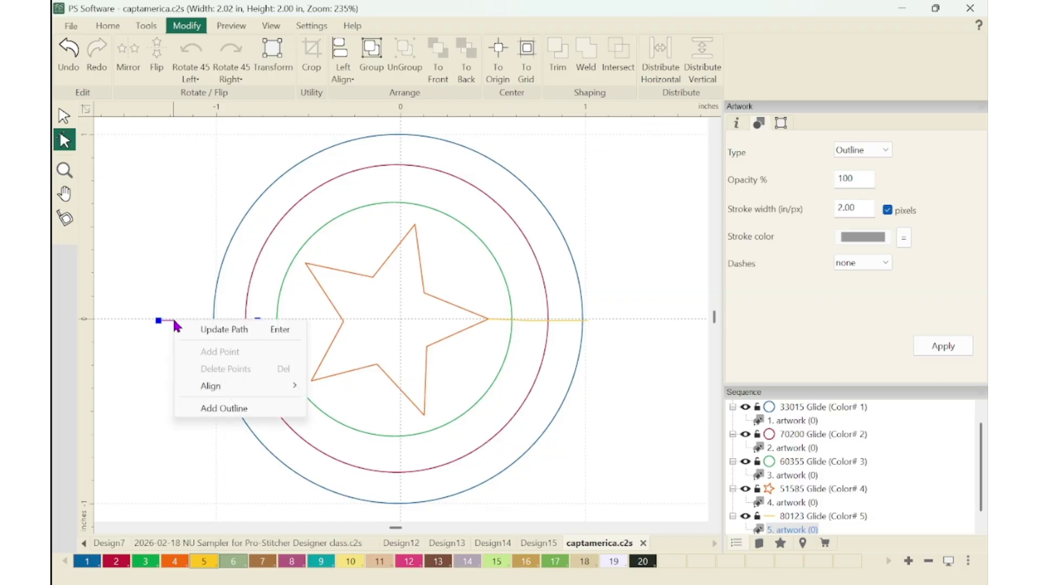
click(215, 331)
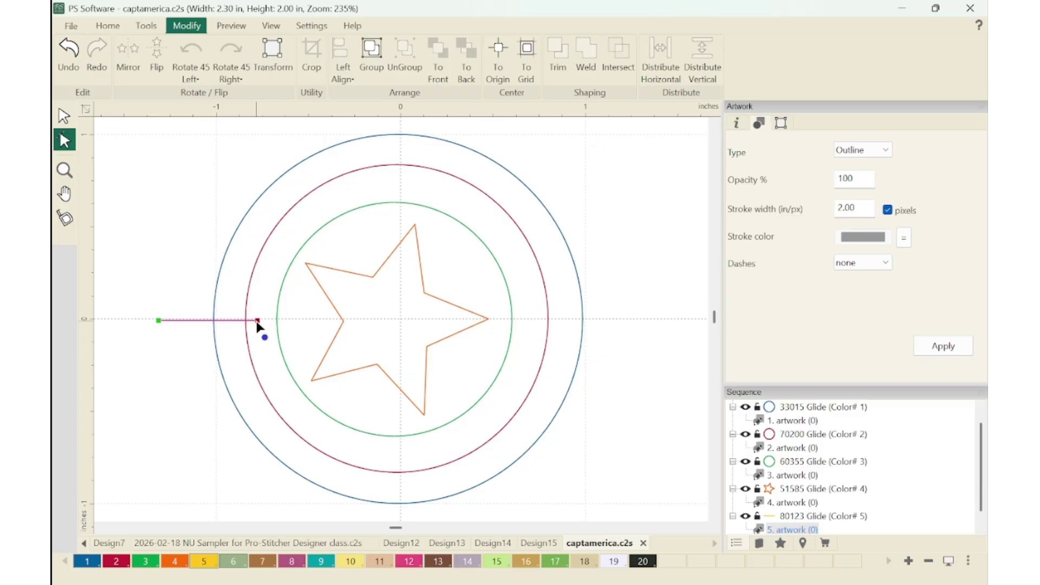
Extend the connecting line's right end beyond the outer circle and nudge the whole line up two increments onto the horizontal axis
drag(257, 323, 628, 324)
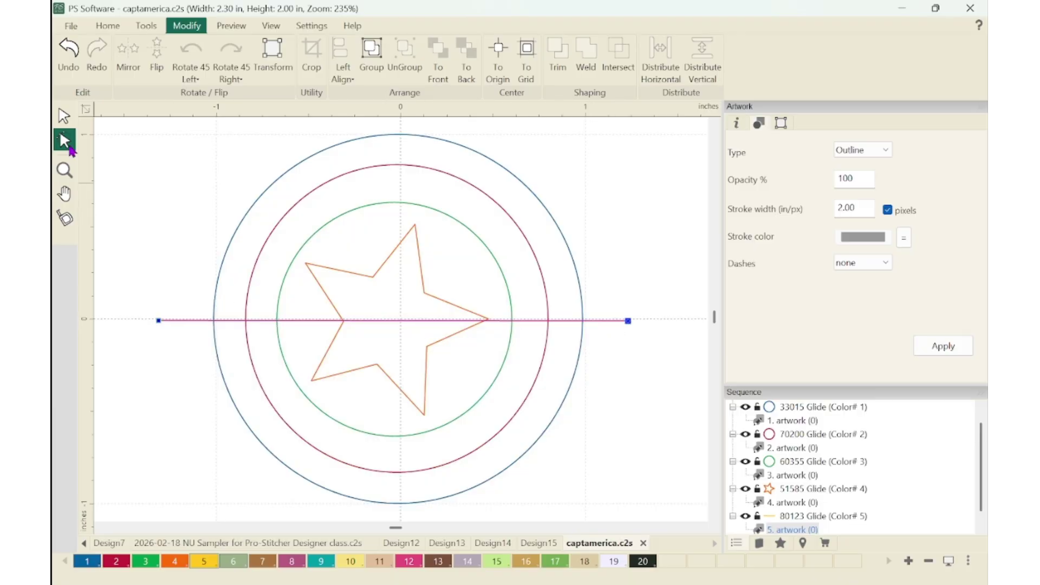
click(62, 116)
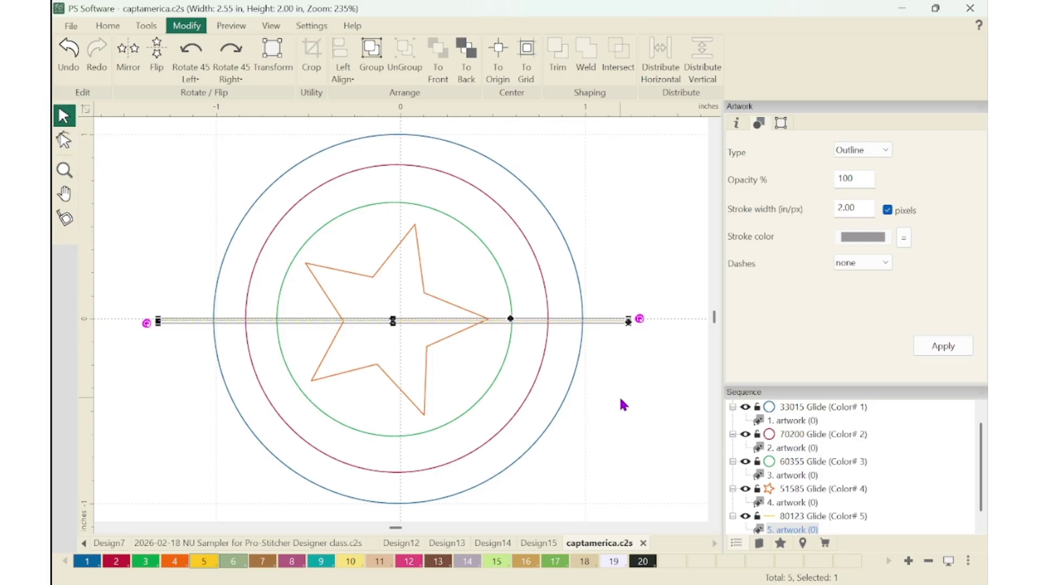
key(Up)
key(Up)
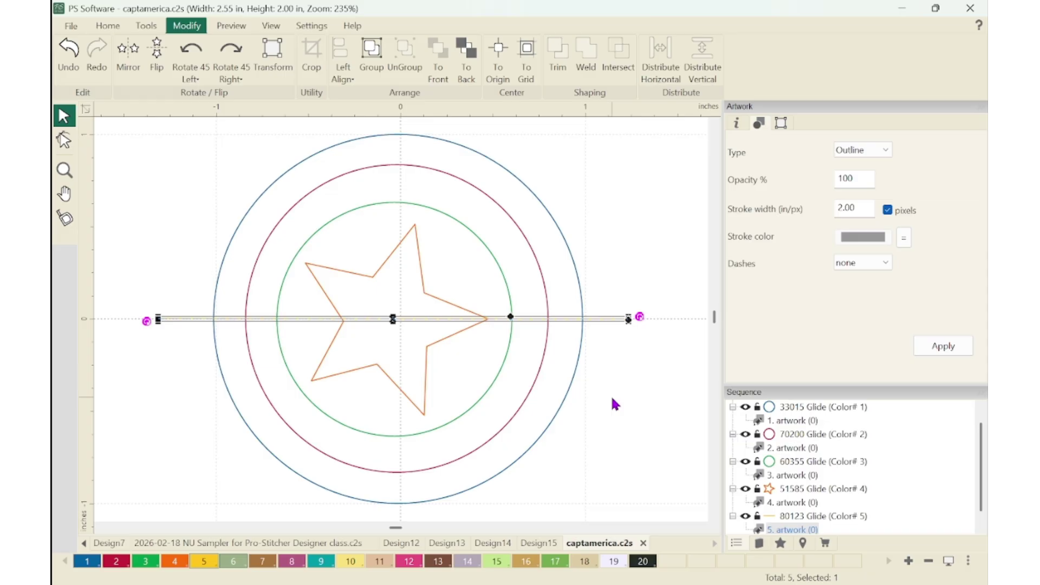
click(613, 399)
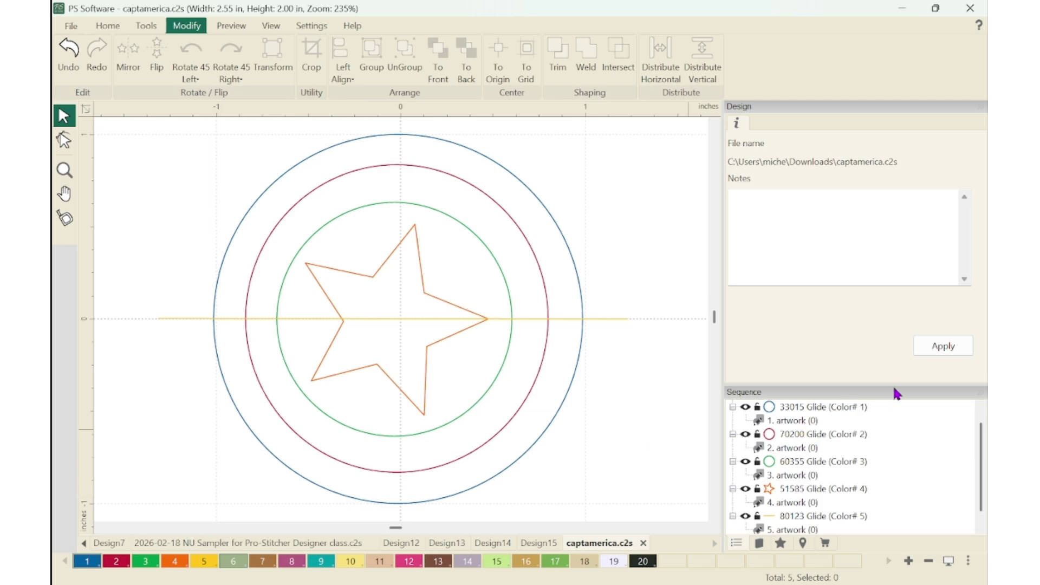
Set the blue outer circle's X position to 0
click(803, 421)
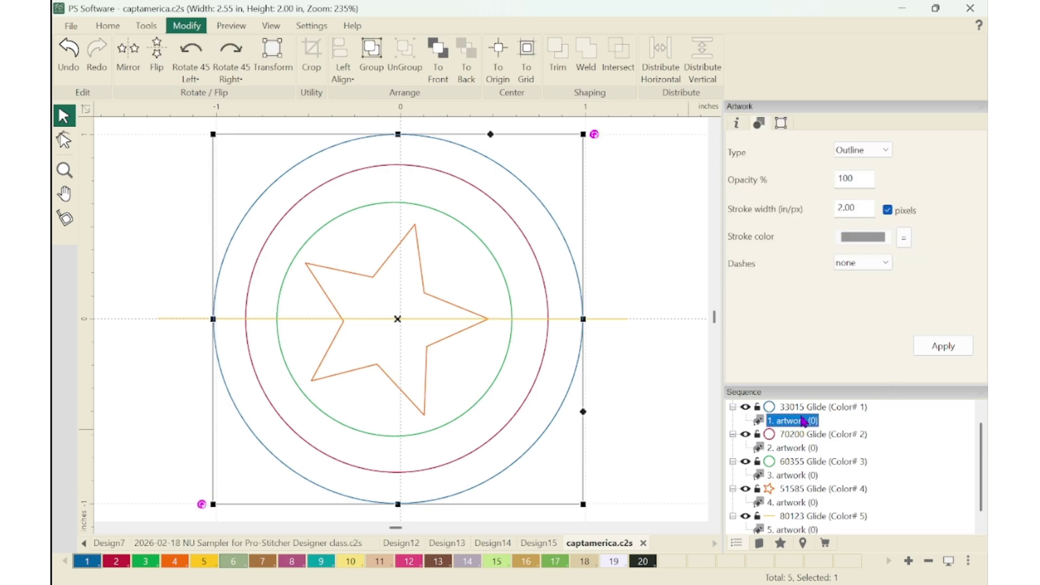
click(64, 141)
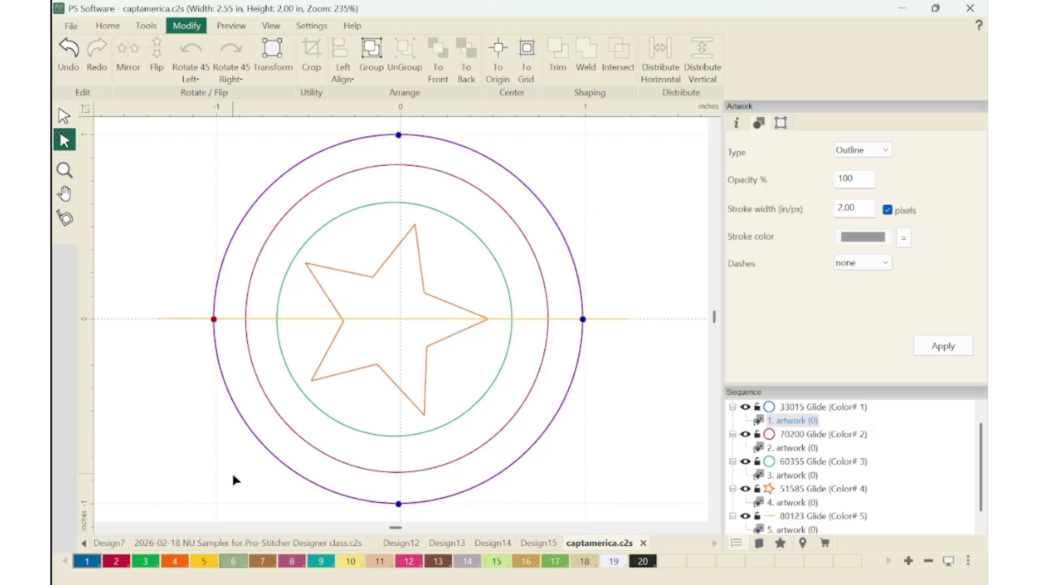
click(780, 123)
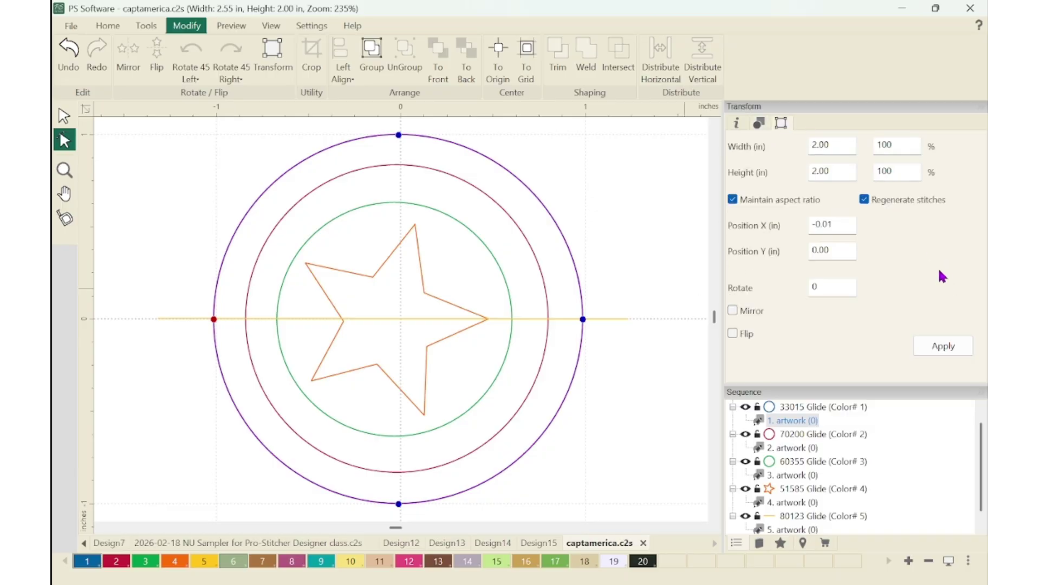
double_click(839, 227)
text(0)
key(Return)
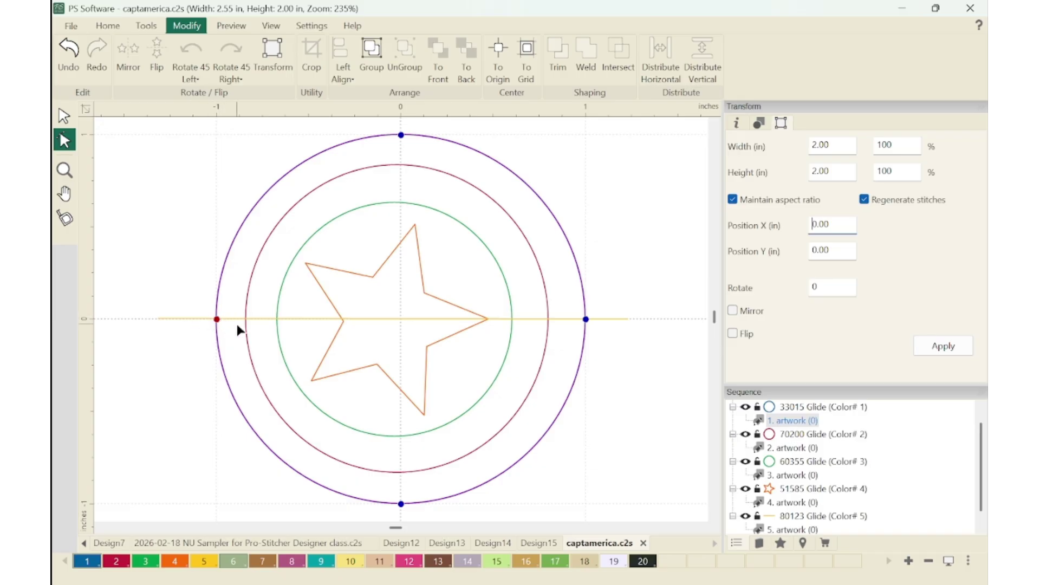
Rotate the blue outer circle clockwise so its red end point sits at the top, and show its points for editing
click(63, 138)
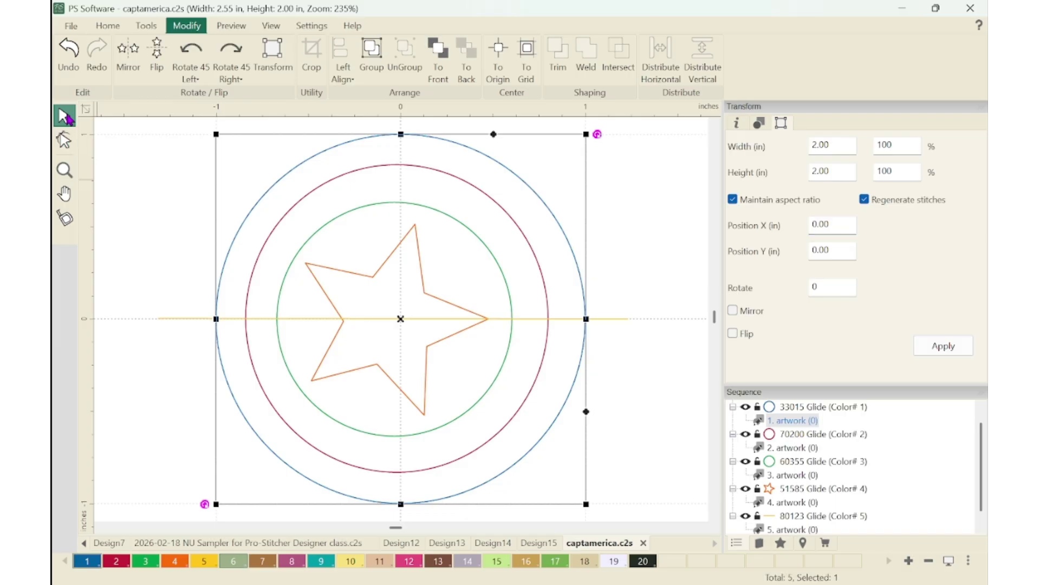
click(234, 59)
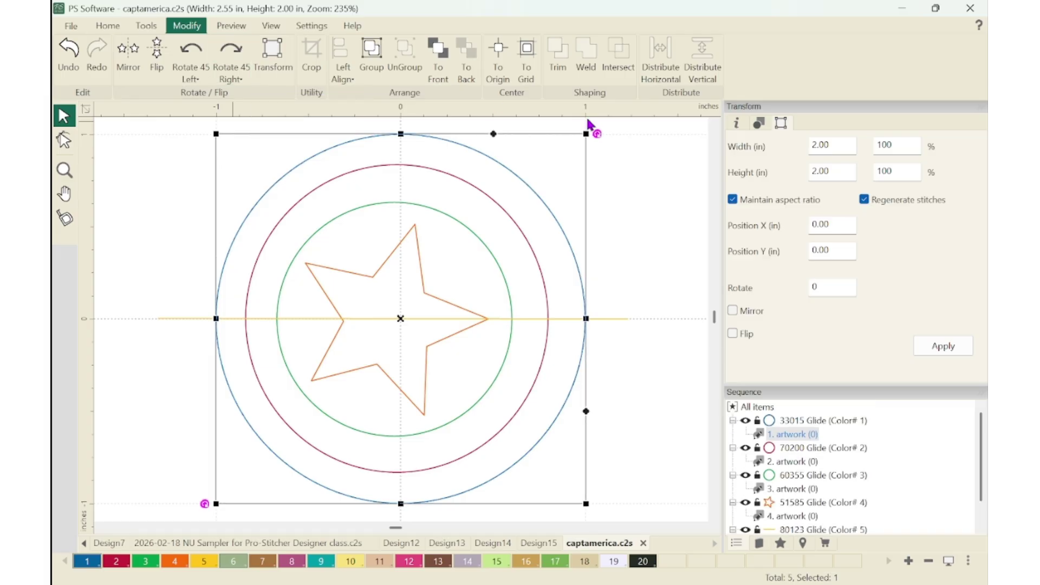
click(64, 140)
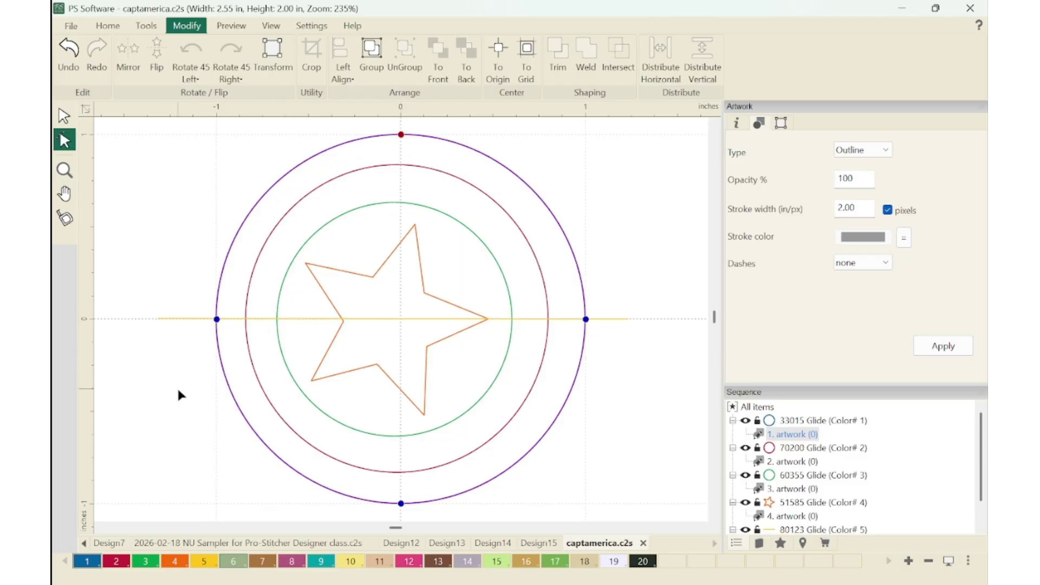
Try to split the outer circle's path at its leftmost point, and undo it
click(218, 321)
right_click(218, 321)
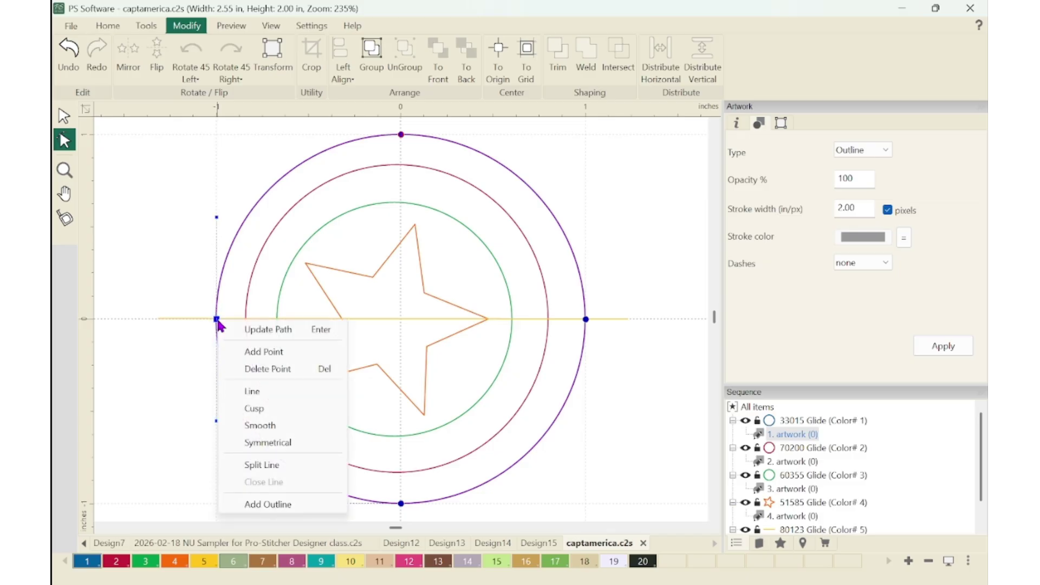
click(268, 464)
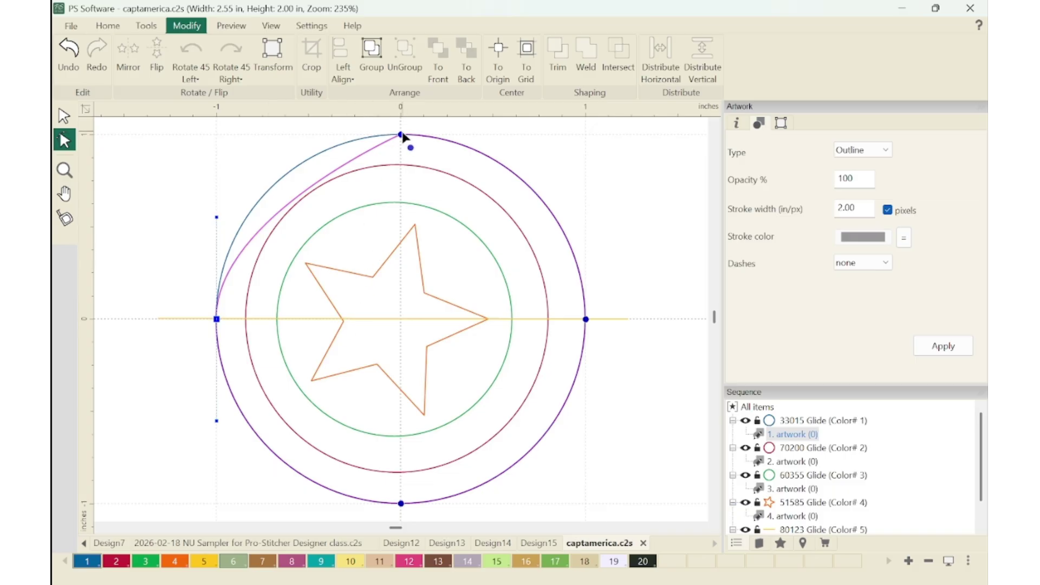
mouse_move(401, 135)
mouse_down()
mouse_move(403, 161)
mouse_move(402, 140)
mouse_up()
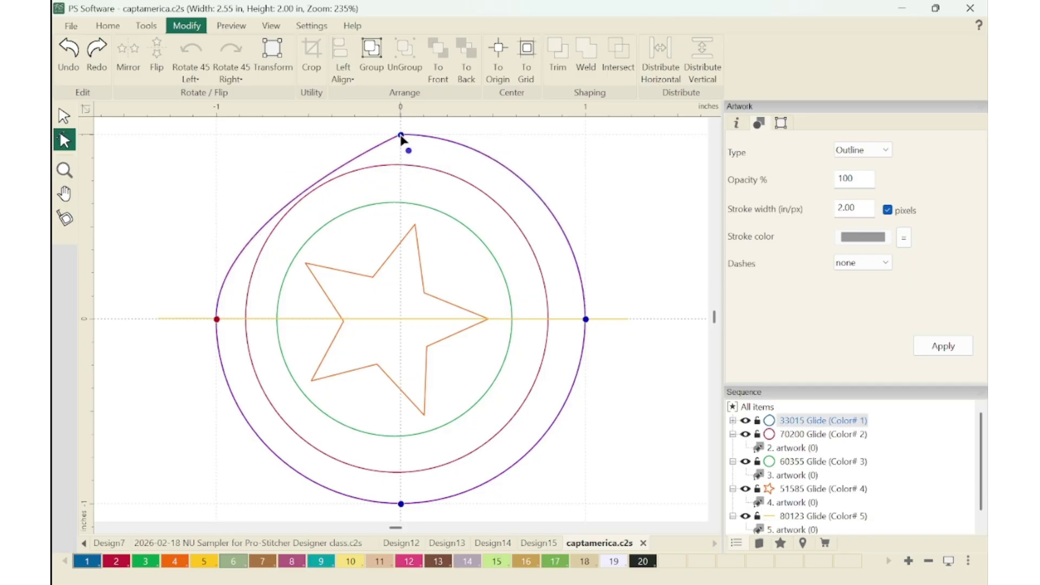
click(400, 135)
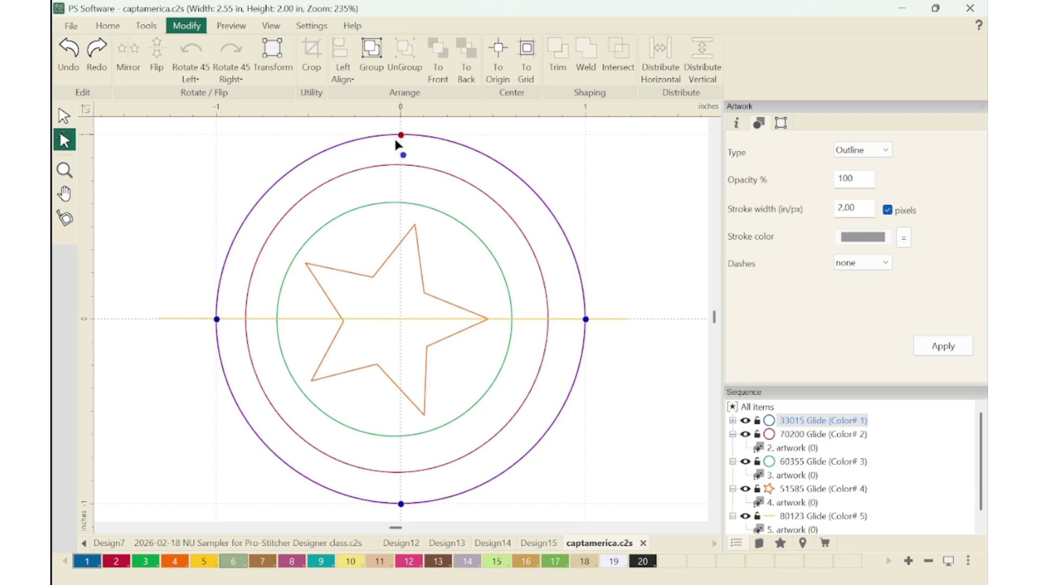
Split the outer circle's path at its leftmost point and convert its top point to Smooth
right_click(217, 320)
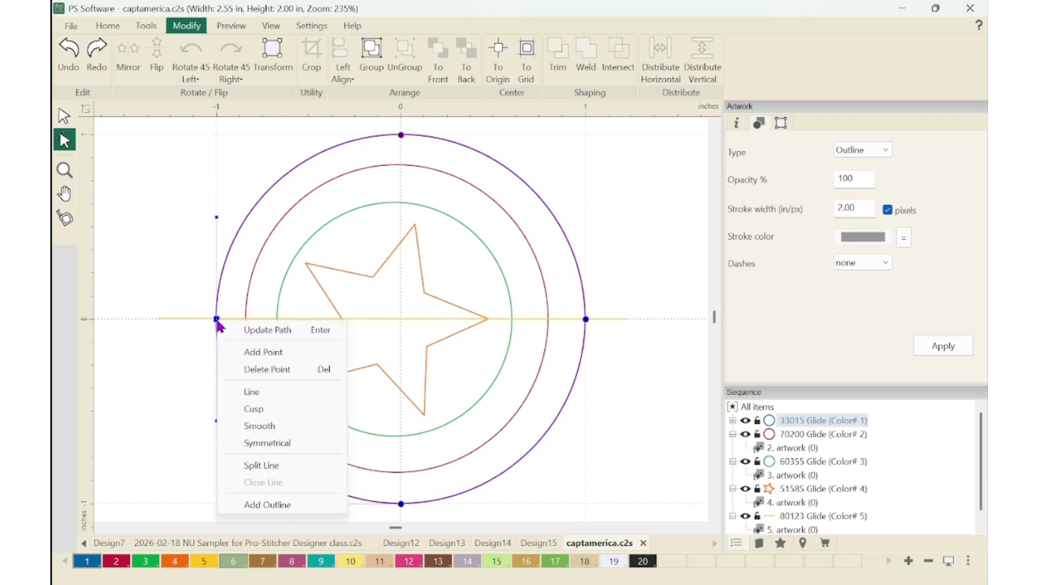
click(273, 467)
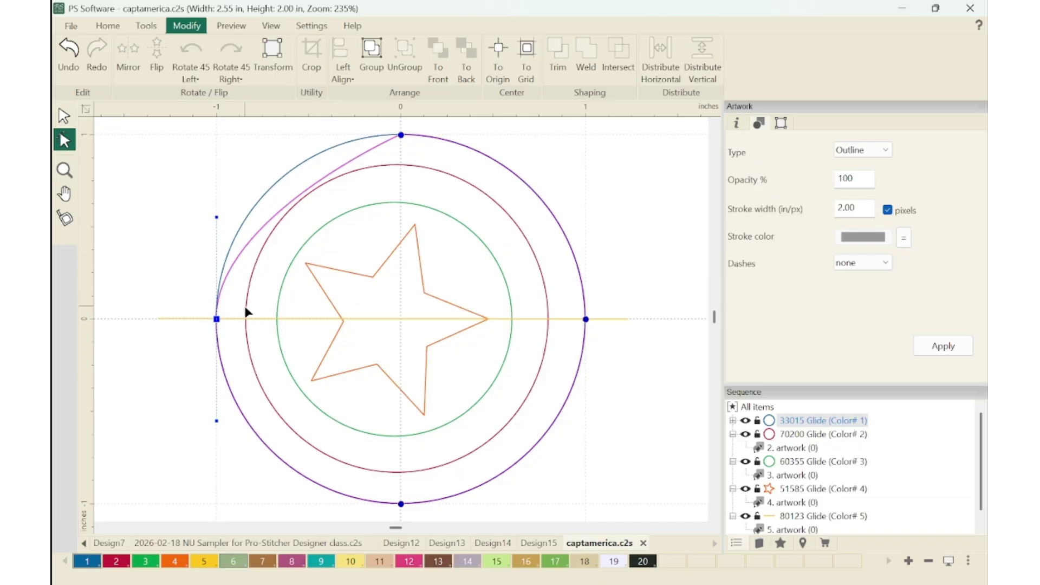
click(401, 135)
right_click(401, 136)
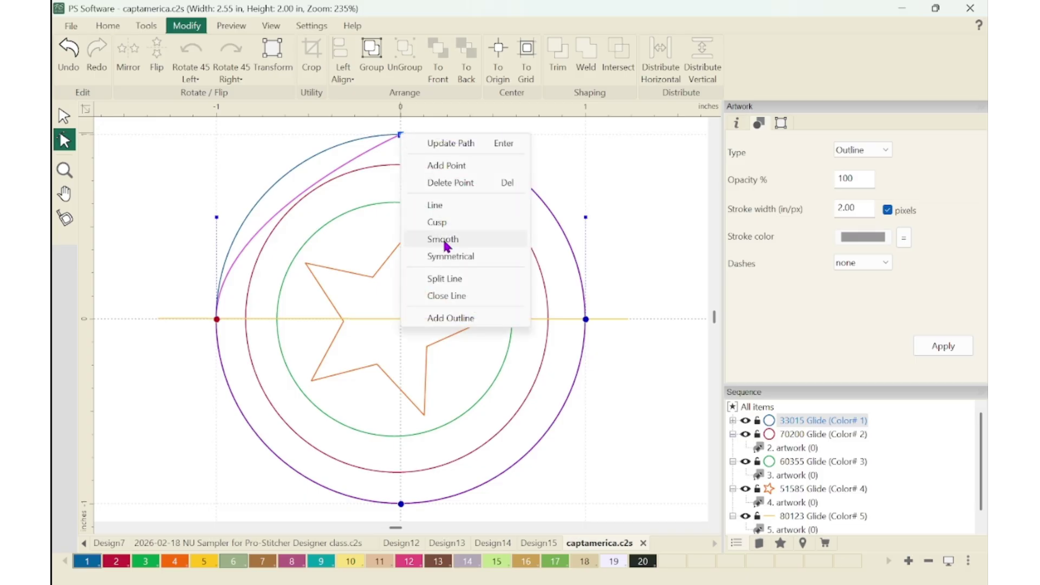
click(445, 240)
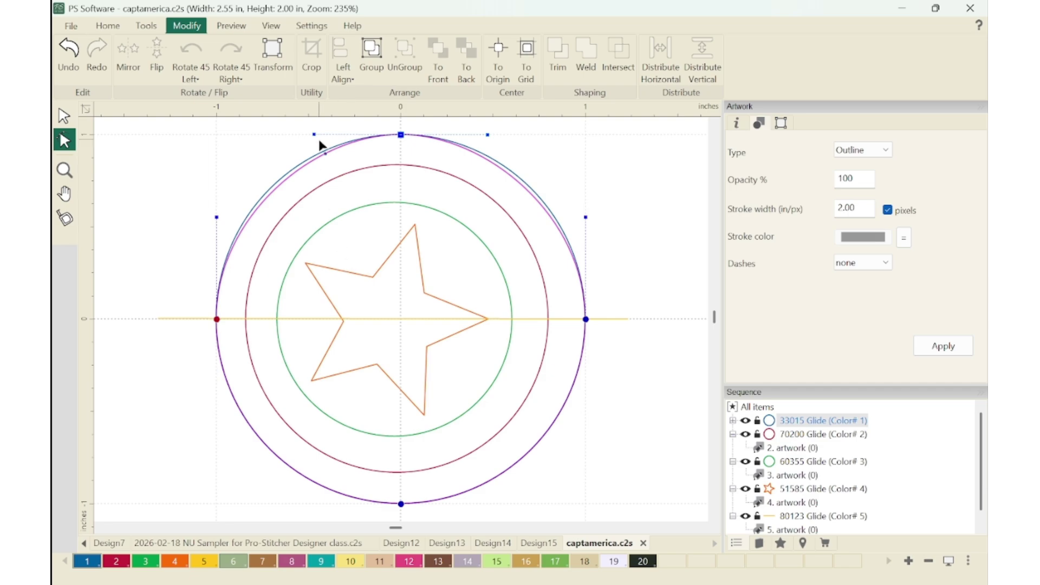
Adjust the curve handle above the outer circle's leftmost point and reapply the Smooth type to the top point
click(217, 319)
drag(211, 214, 217, 217)
right_click(401, 135)
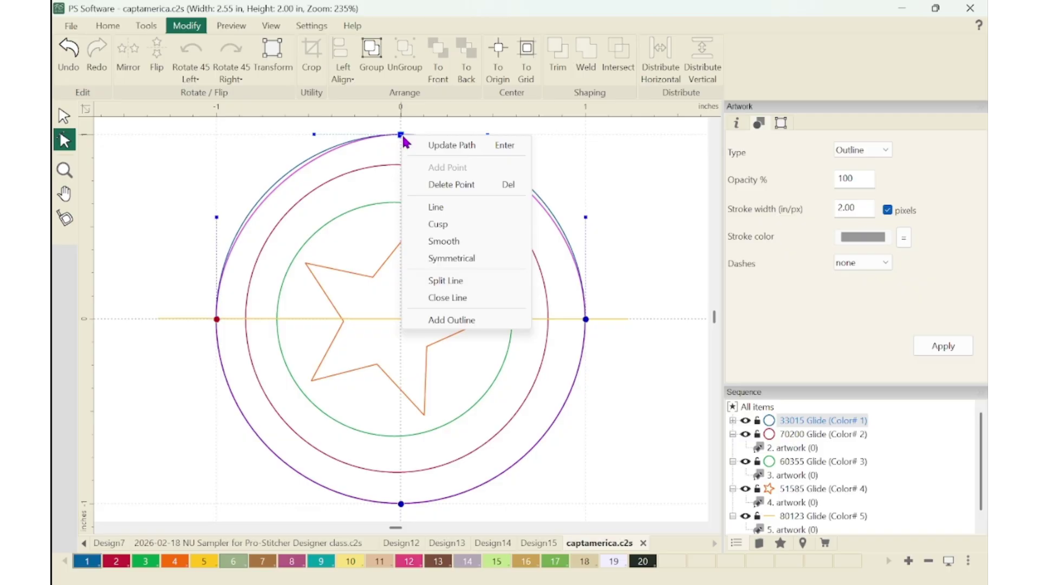
click(454, 241)
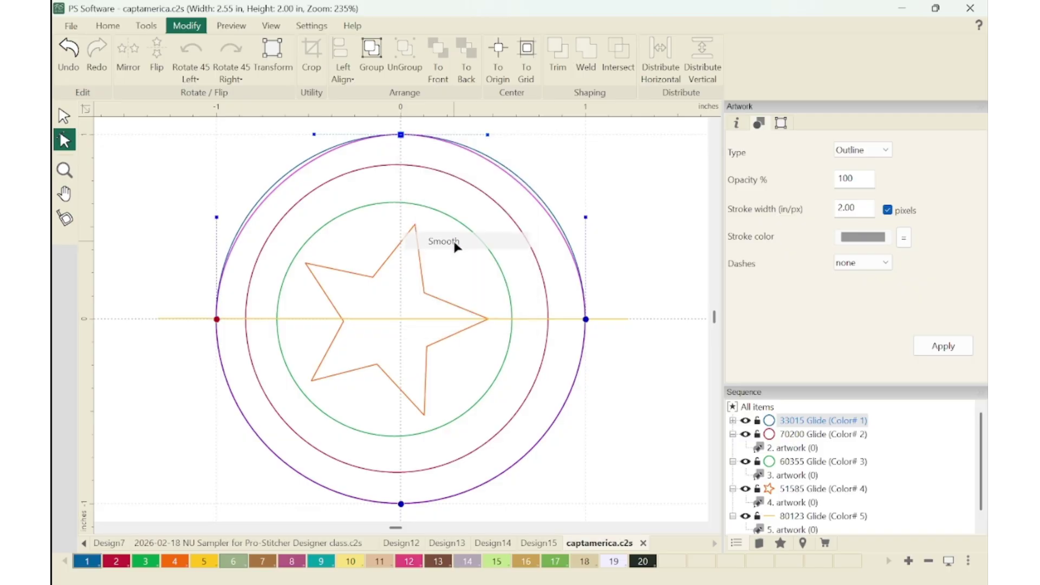
Try the Smooth type on the outer circle's leftmost point, and undo it
right_click(217, 319)
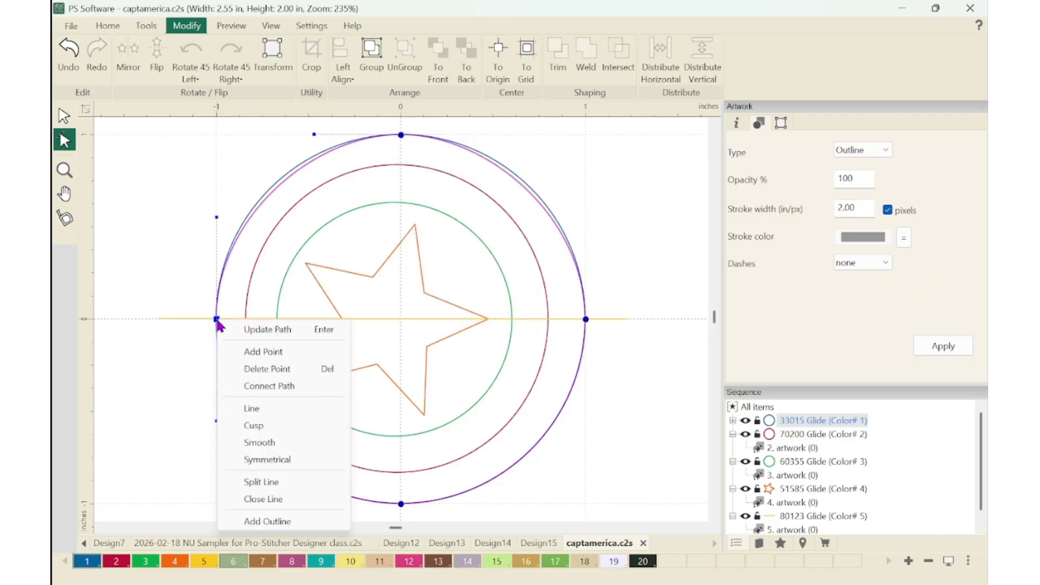
click(267, 442)
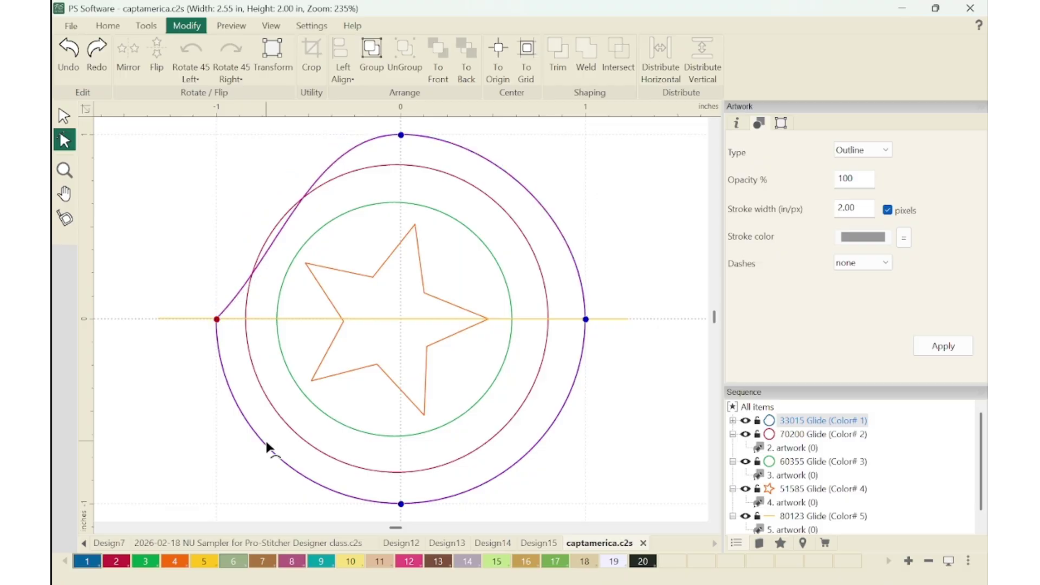
key(ctrl+z)
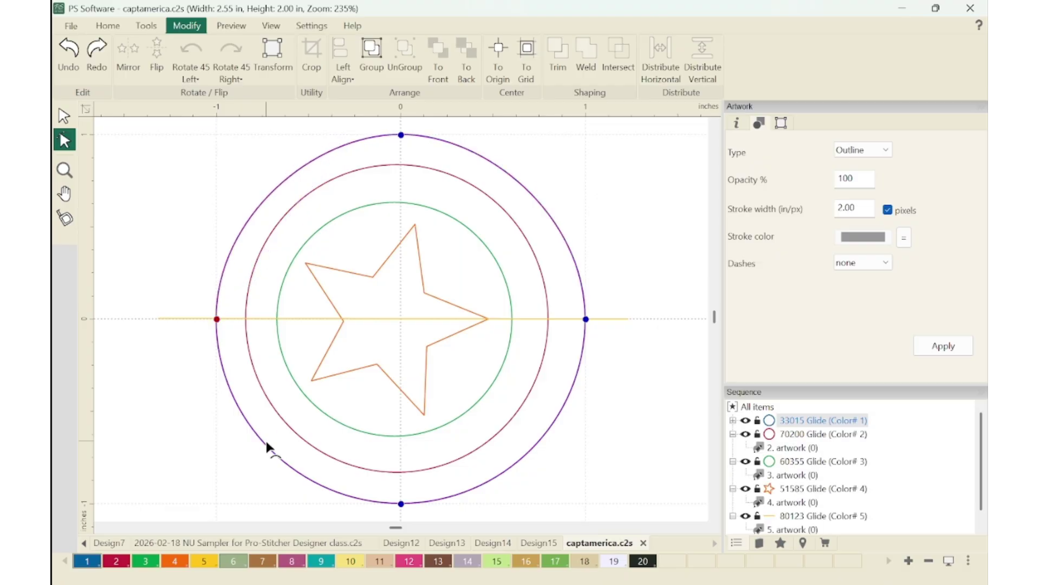
click(402, 135)
click(402, 136)
click(401, 135)
key(ctrl+z)
Split the outer circle's path at its leftmost point
click(217, 319)
right_click(217, 319)
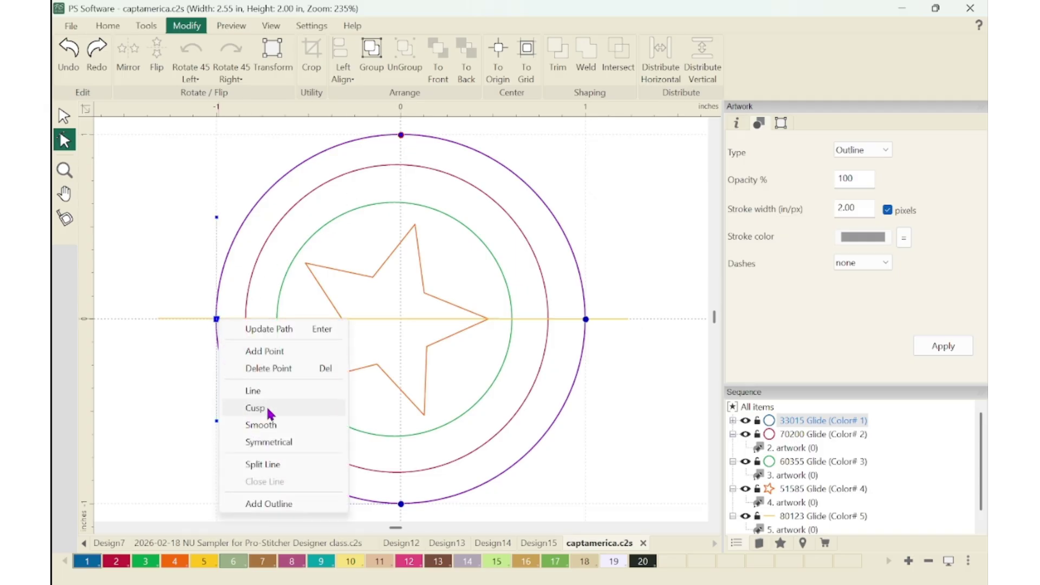
click(263, 464)
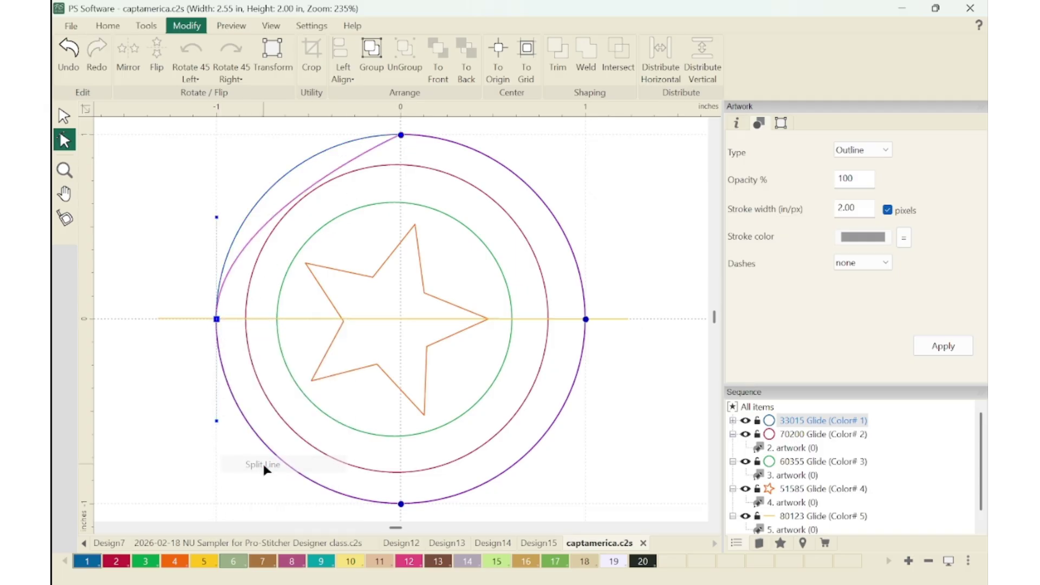
Convert the outer circle's top point to Smooth and pull its handle outward to restore the round upper arc
right_click(402, 135)
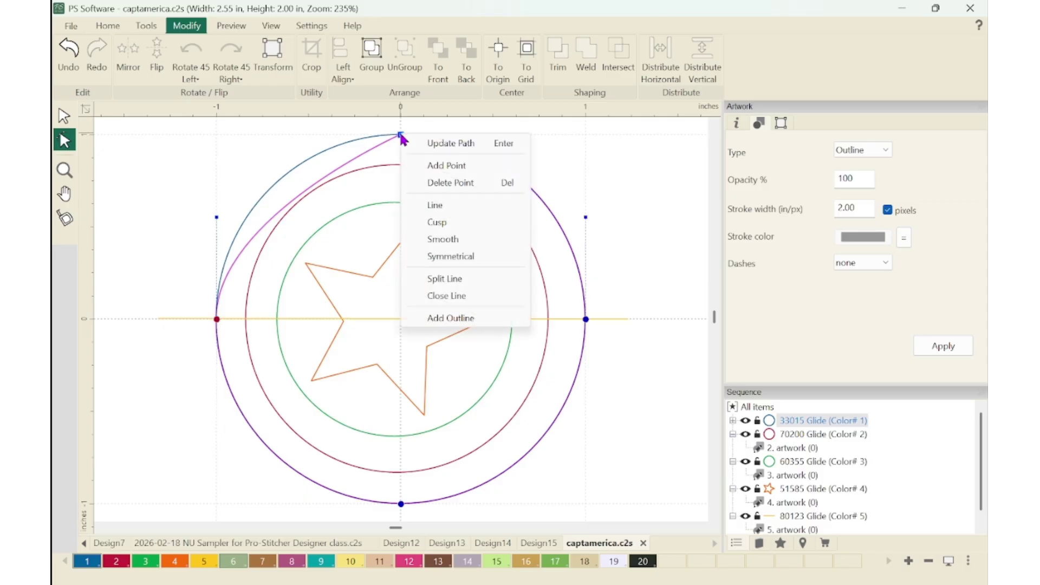
click(443, 240)
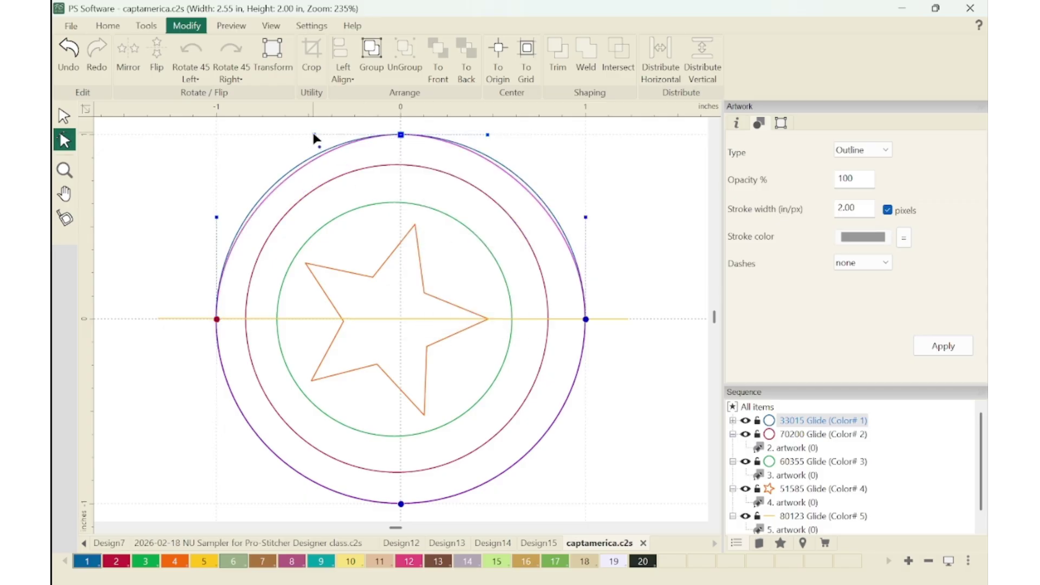
drag(314, 134, 301, 134)
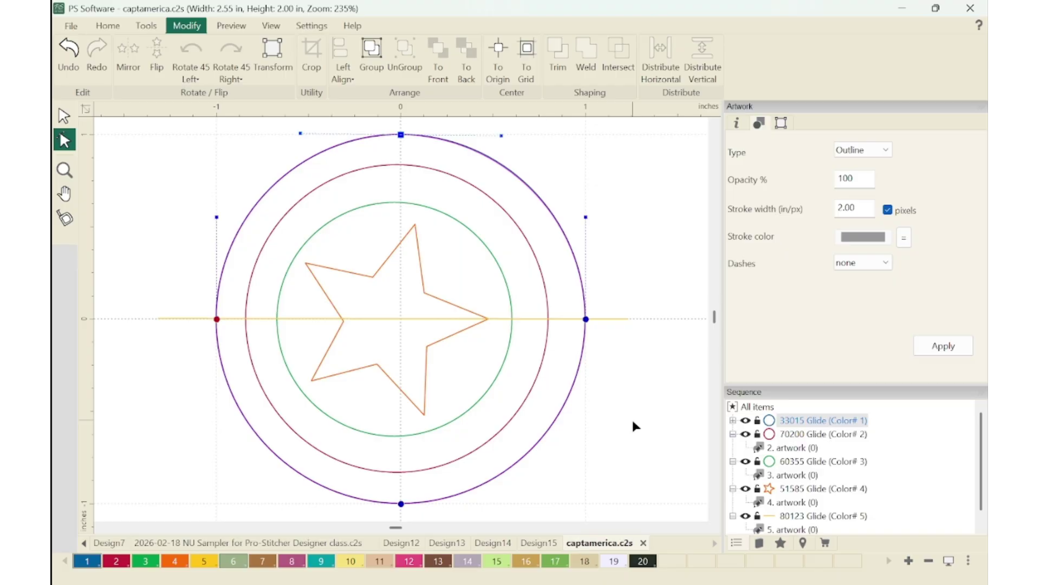
click(606, 381)
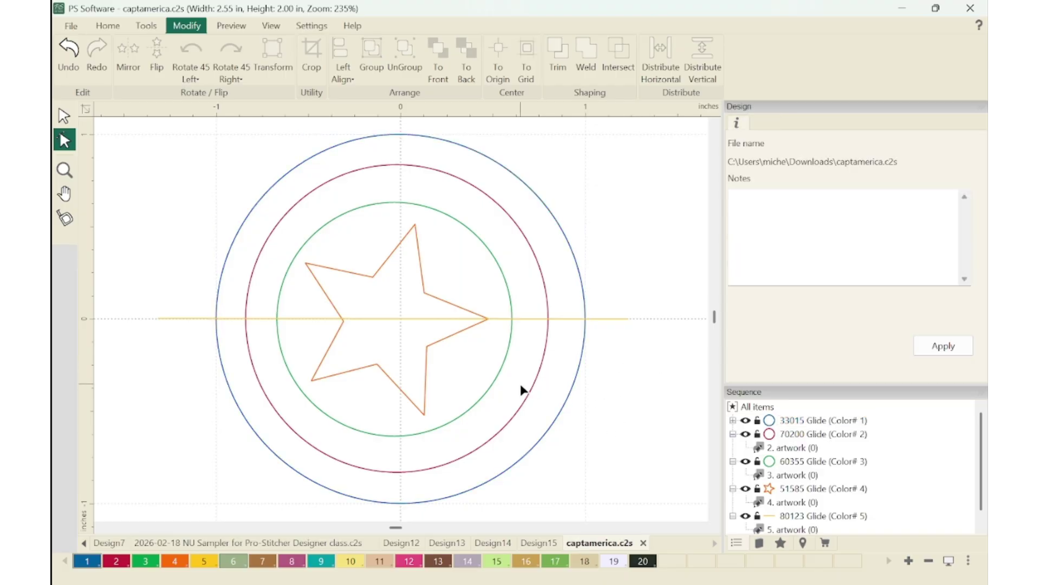
Turn off the aspect ratio lock for the red middle circle and set its width and height to 1.64 in
click(529, 399)
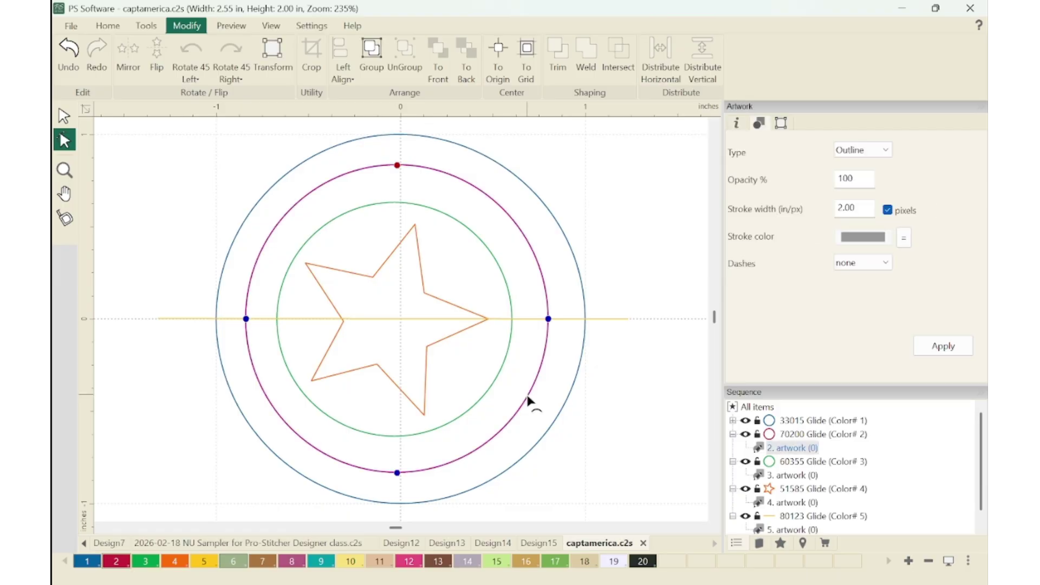
click(64, 116)
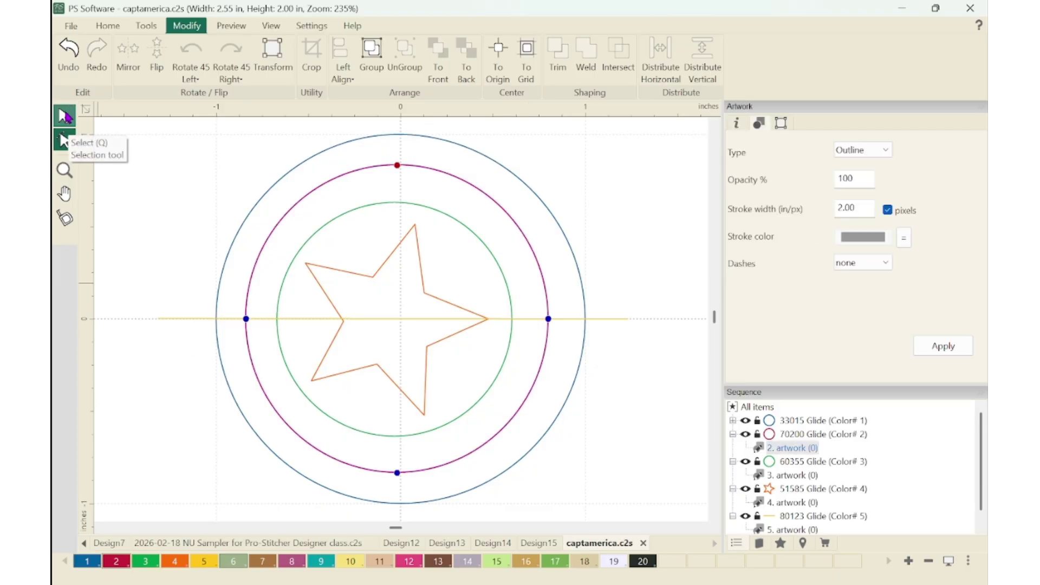
click(780, 125)
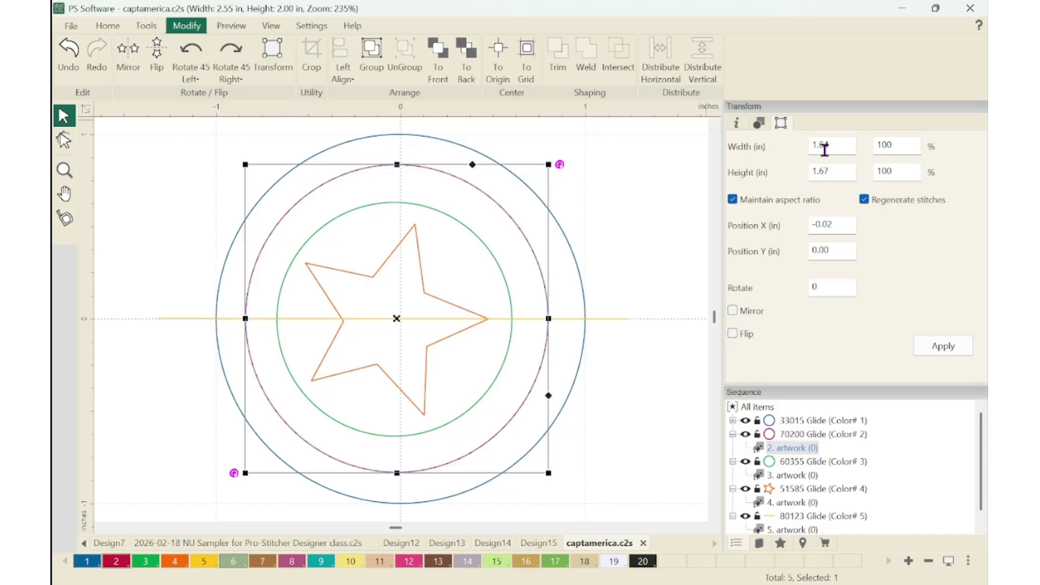
click(732, 200)
double_click(837, 144)
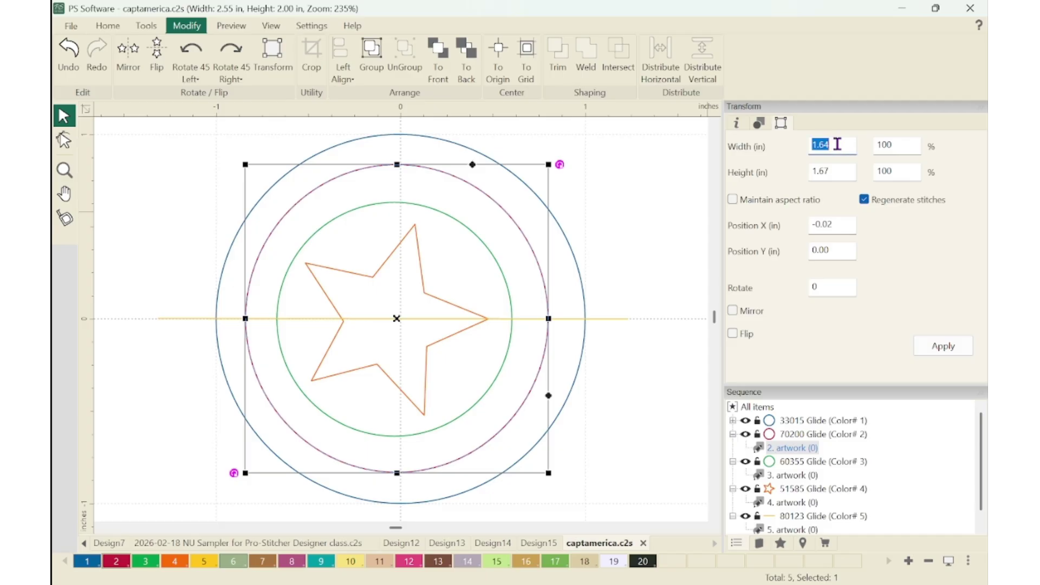
text(1.64)
key(Tab)
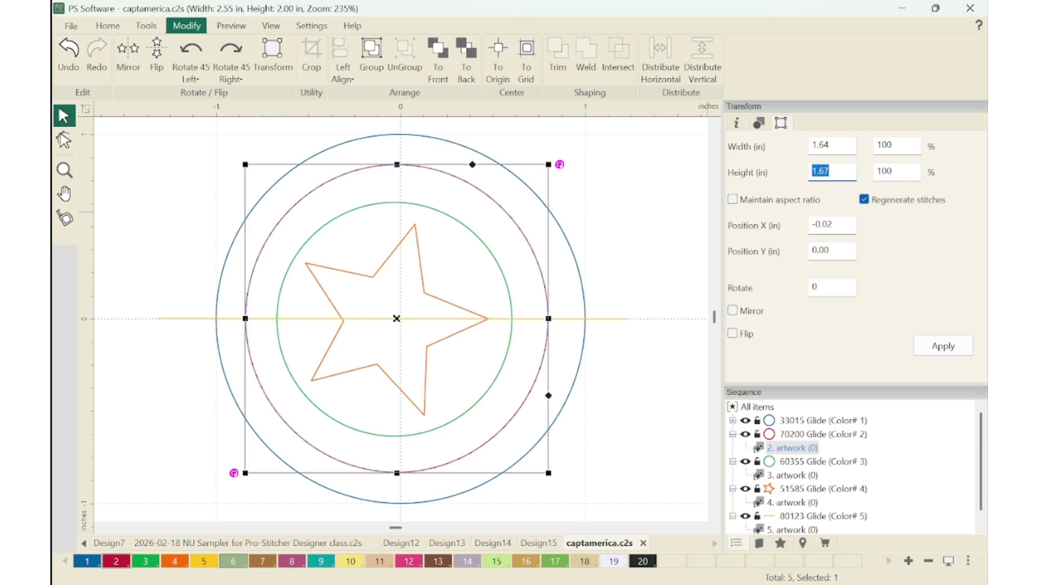
text(1.64)
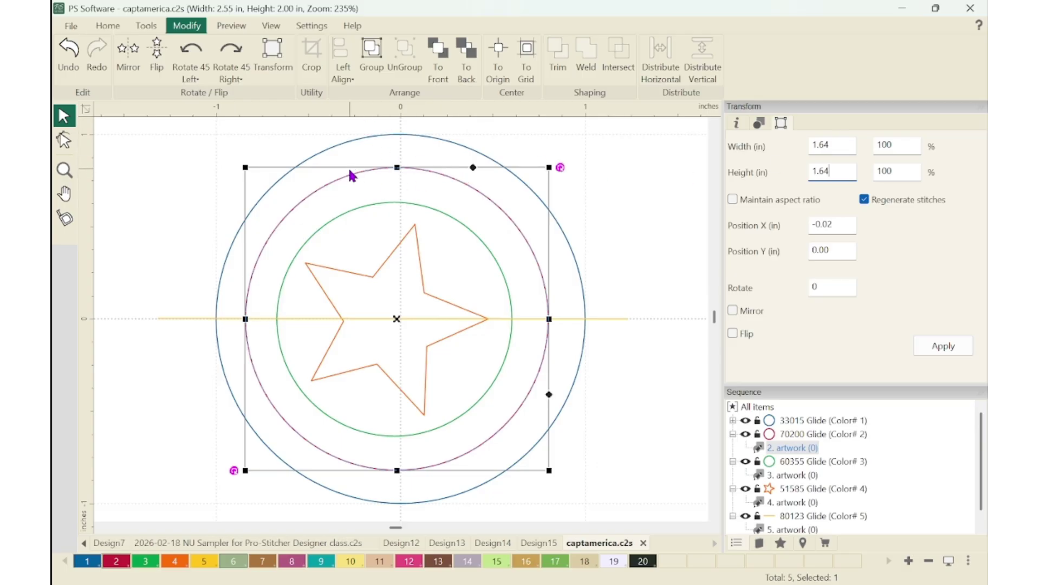
Center the red middle circle and the green inner circle on the origin
click(498, 59)
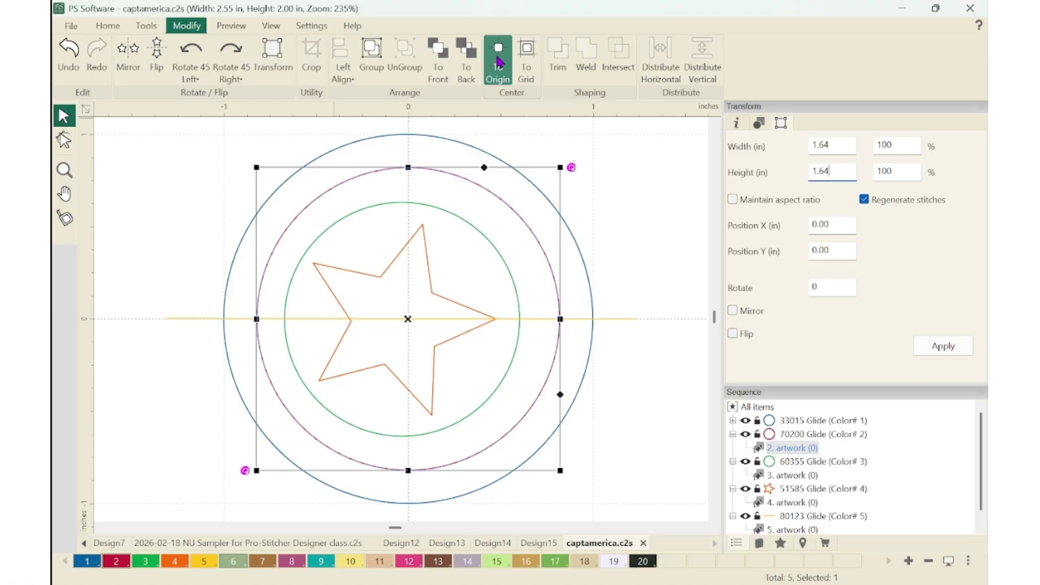
click(503, 389)
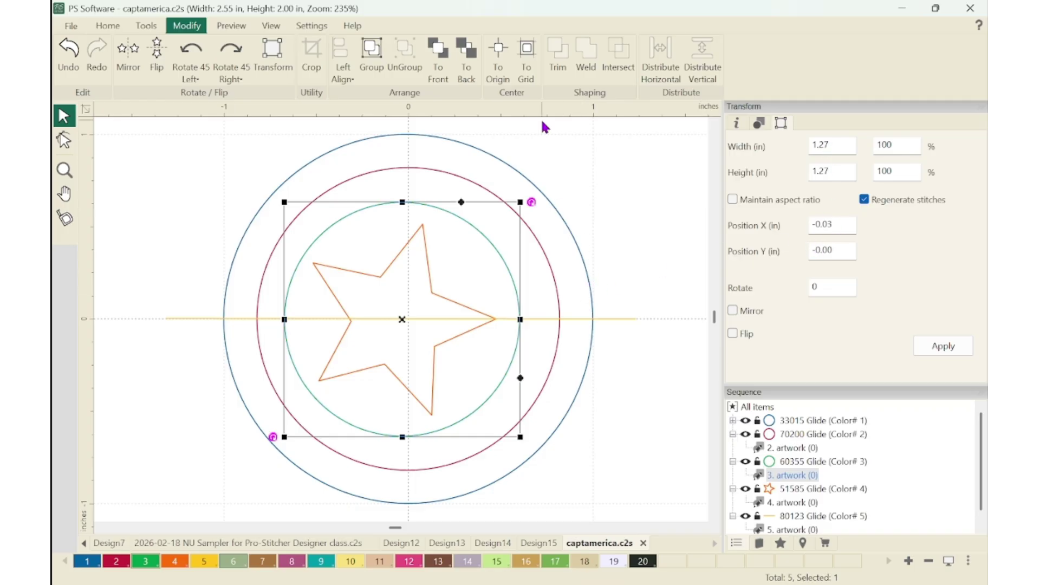
click(498, 54)
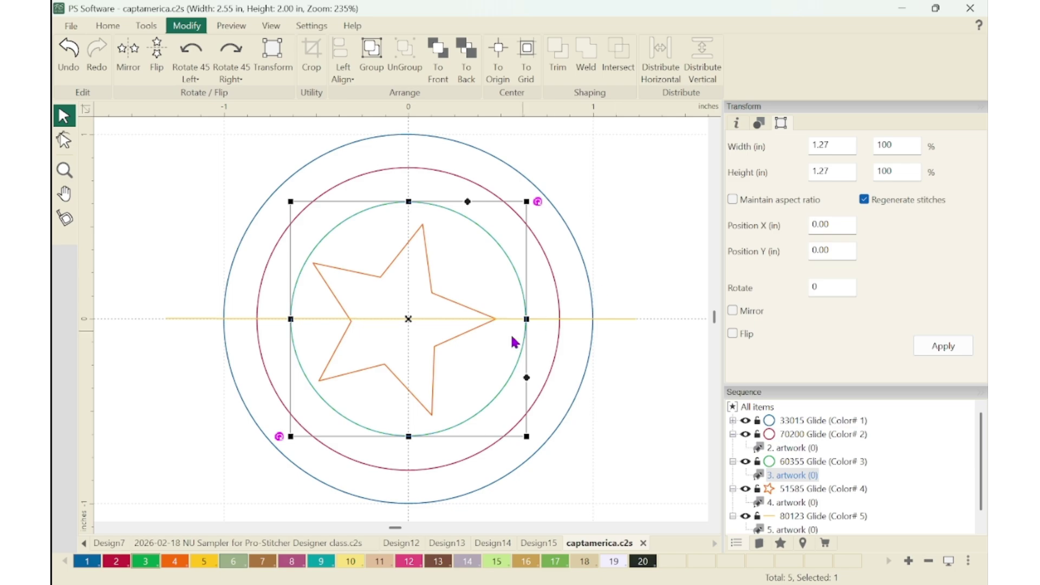
Center the star on the origin by setting its X position to 0
click(453, 340)
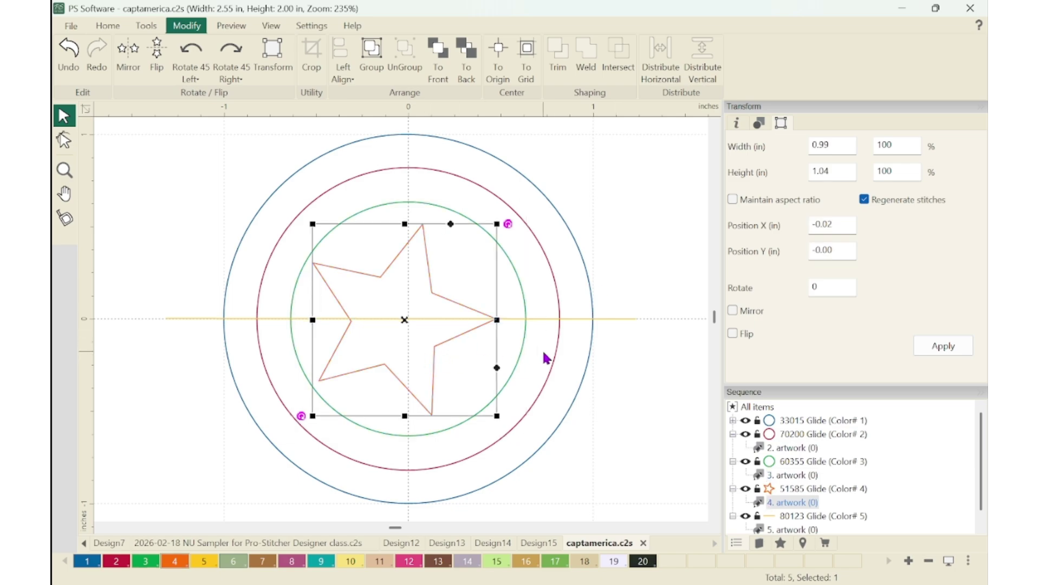
double_click(843, 230)
text(0)
key(Return)
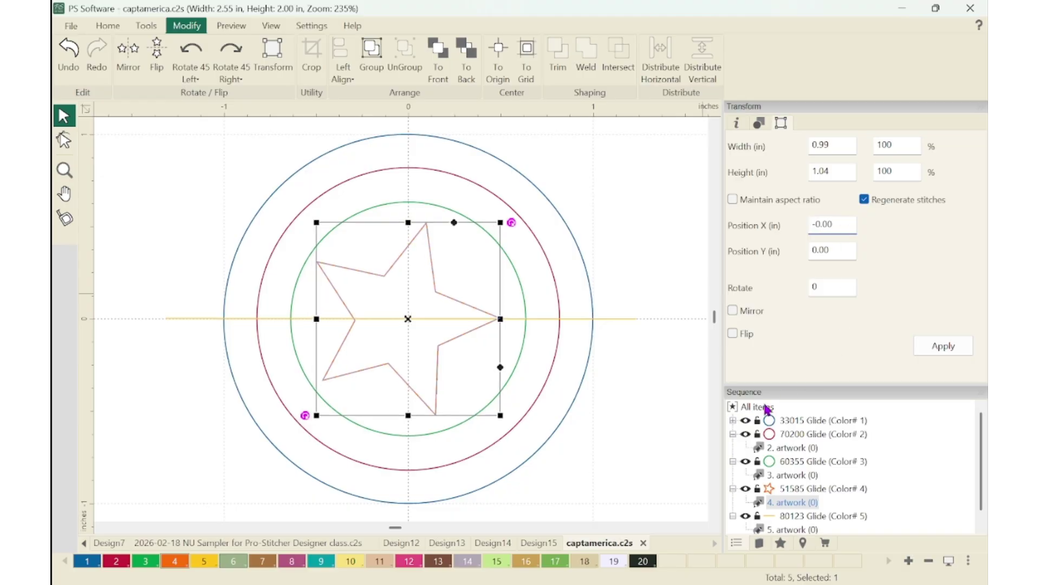
click(663, 443)
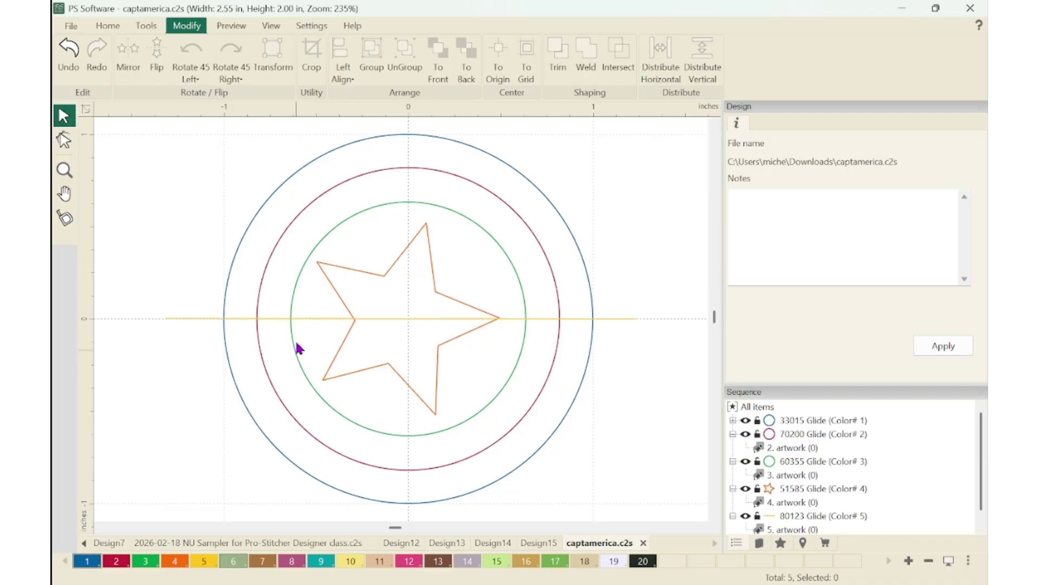
Align the star and the green inner circle to each other with the Center alignment
click(447, 347)
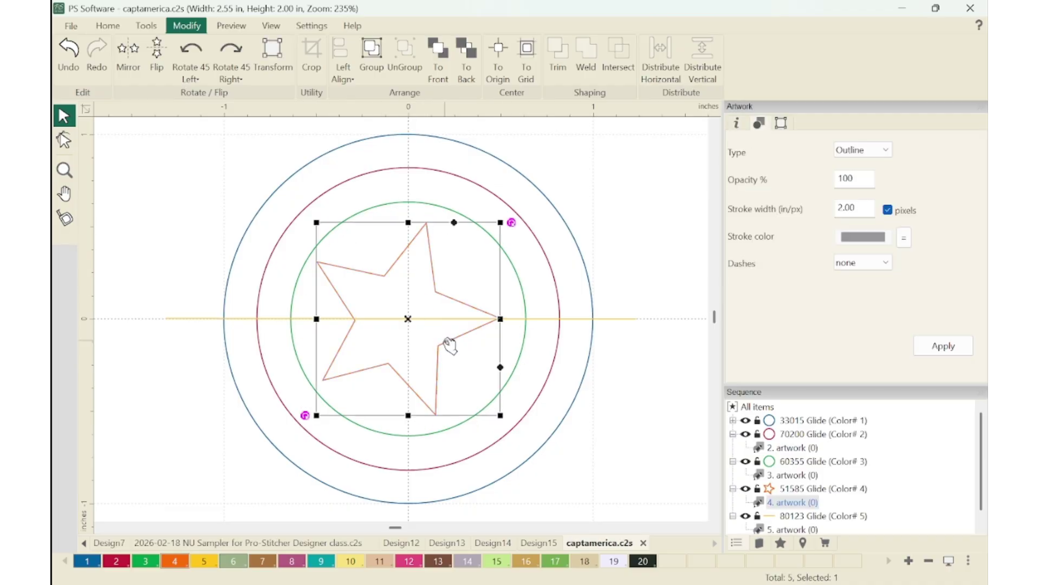
shift+click(512, 387)
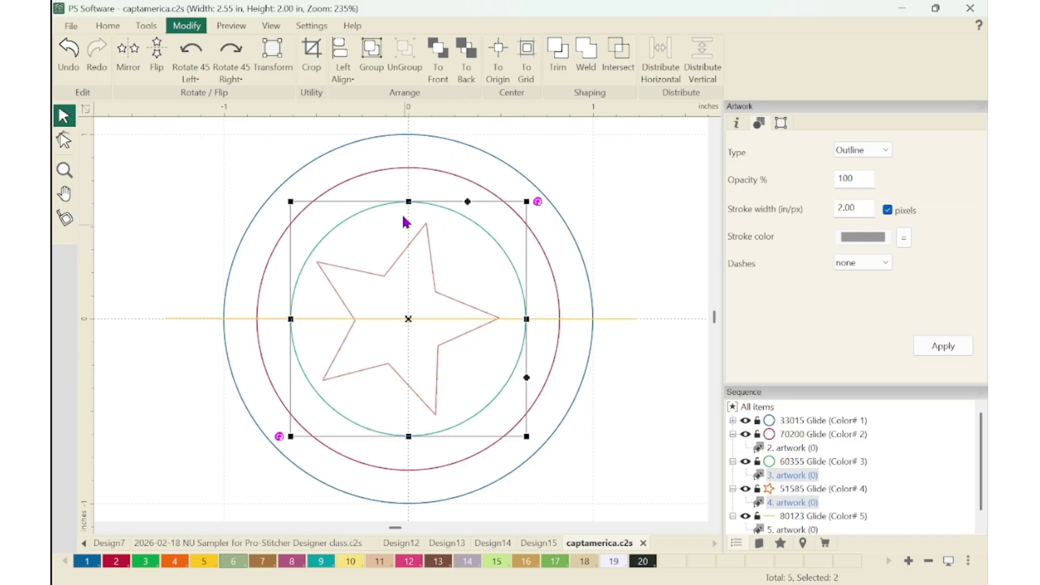
click(350, 81)
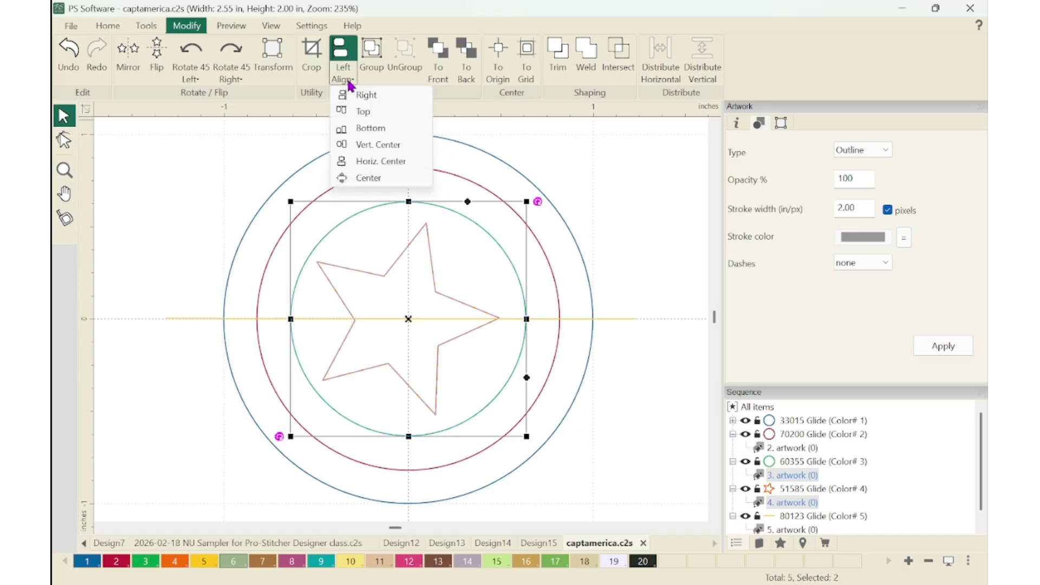
click(375, 178)
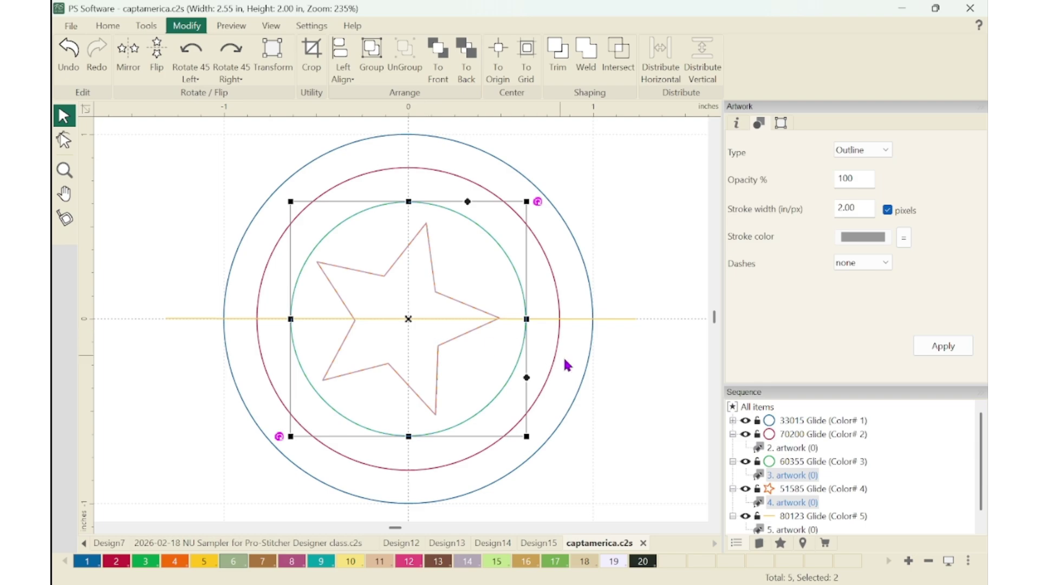
click(610, 387)
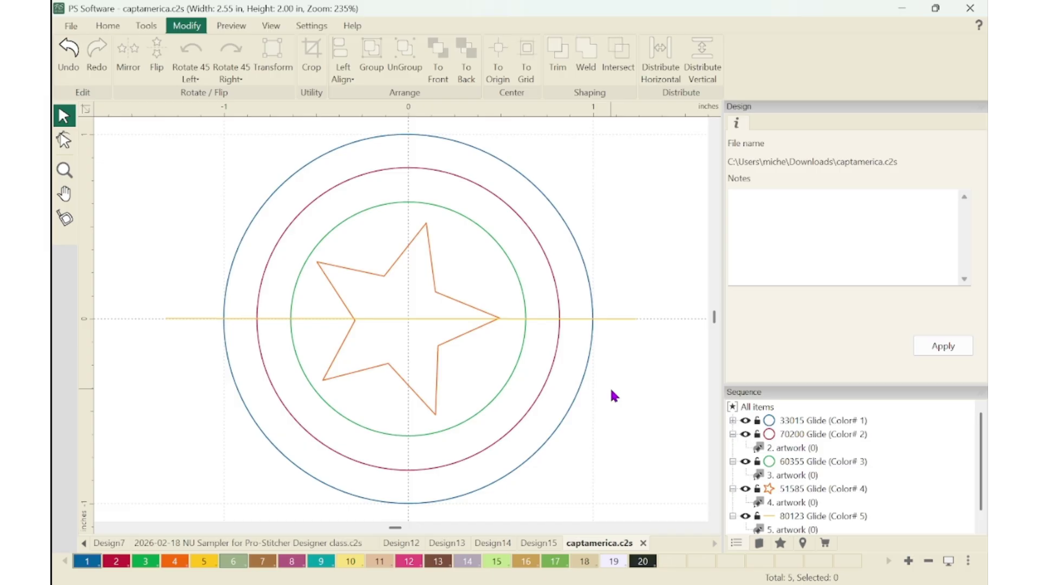
Nudge the star slightly to the right so it looks visually centered inside the green circle
click(450, 334)
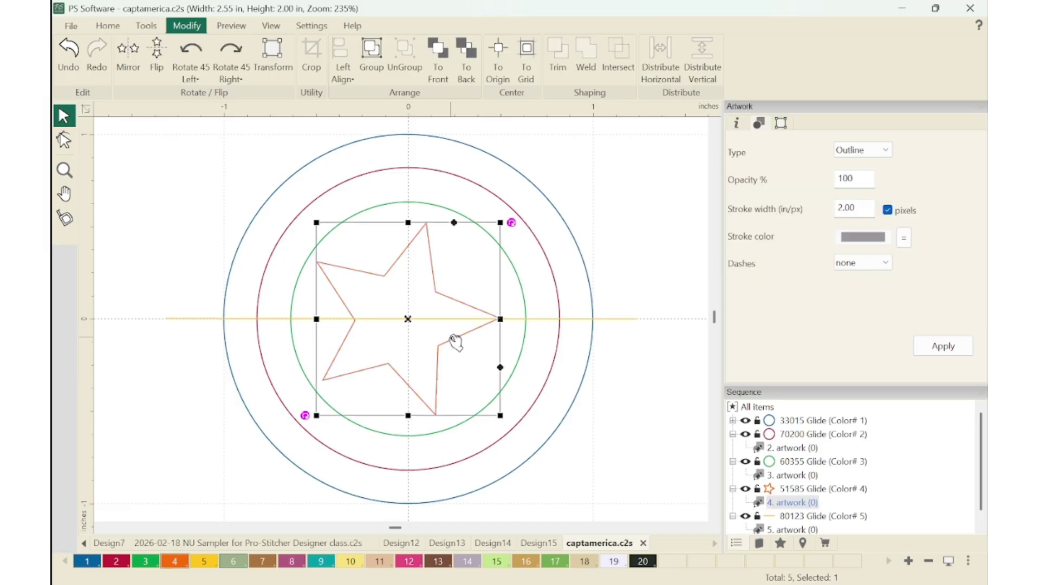
drag(455, 341, 458, 343)
key(Right)
key(Right)
key(Right)
key(Right)
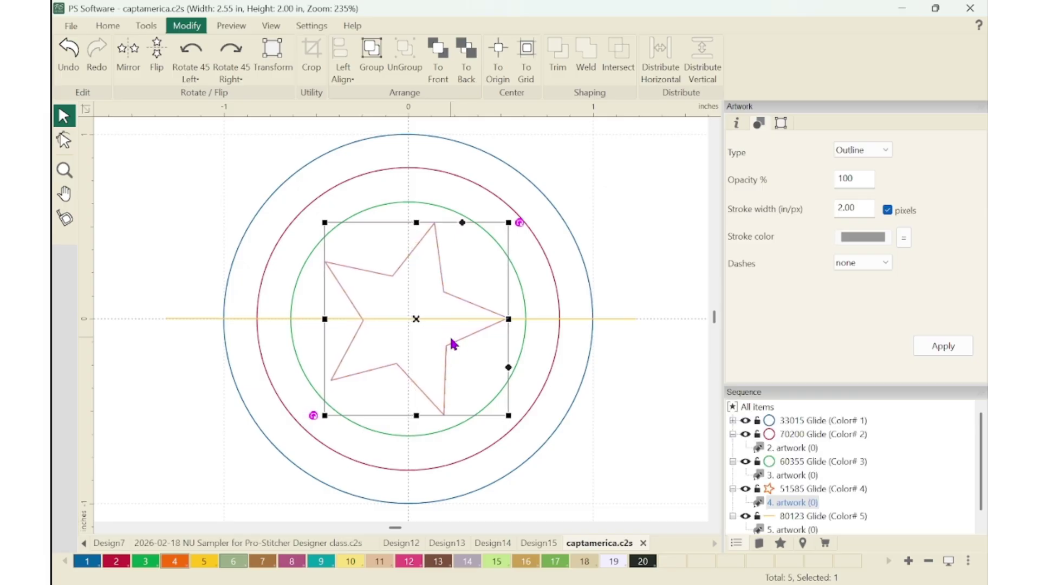
key(Left)
key(Left)
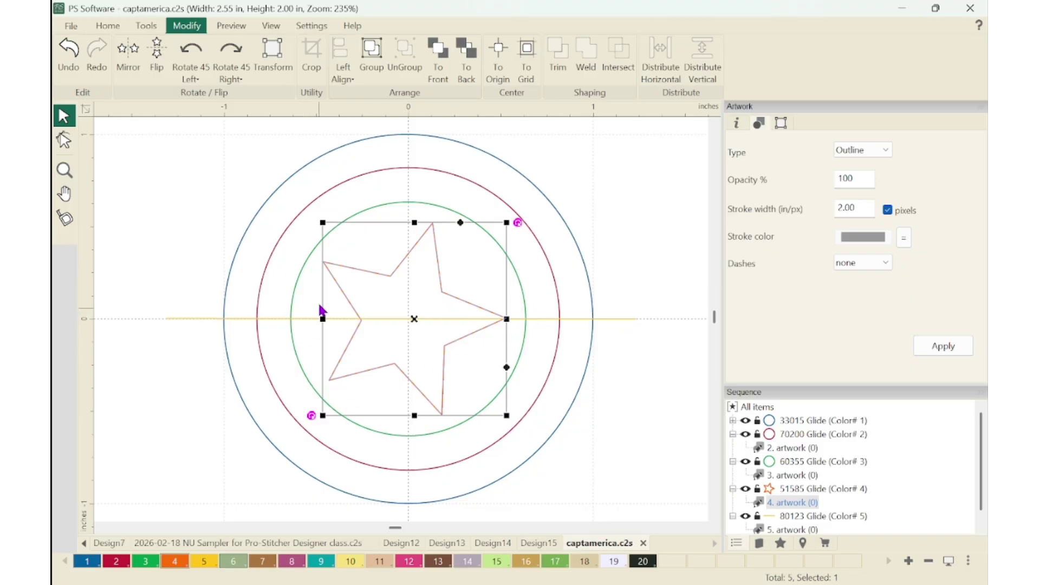
click(593, 424)
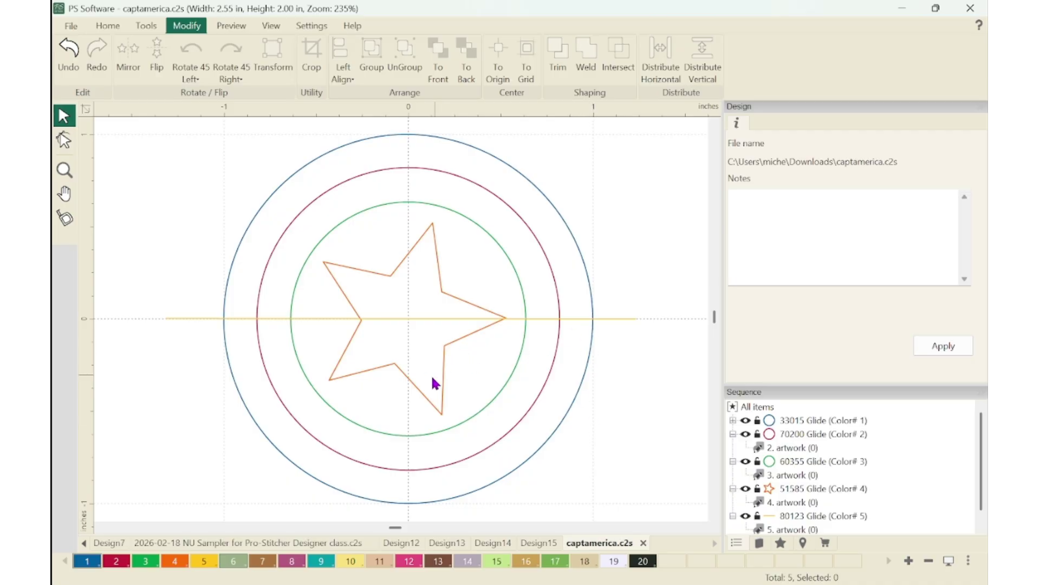
Nudge the star down in small increments until its rightmost tip sits on the yellow connecting line
click(465, 335)
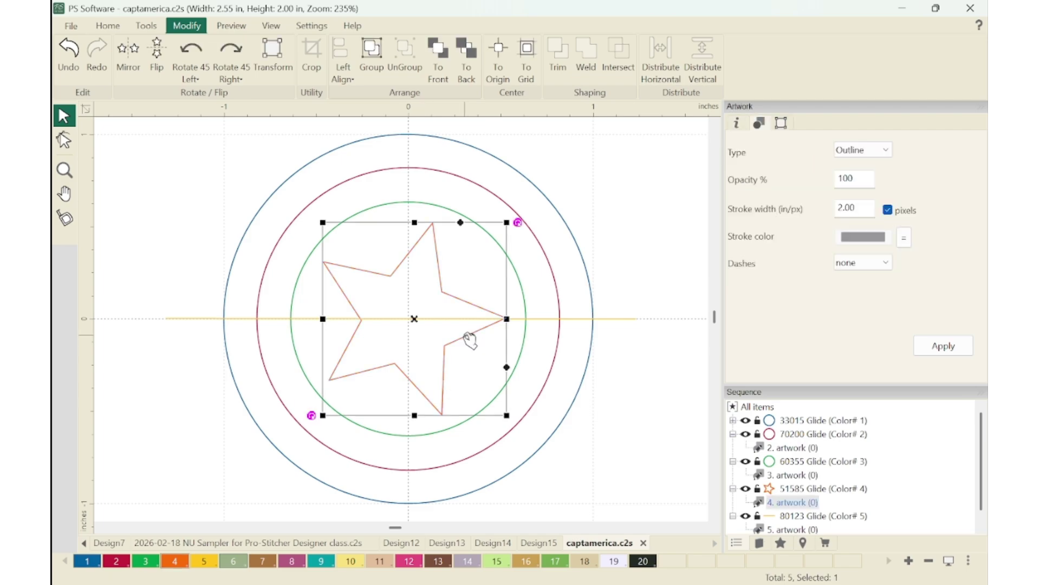
key(z)
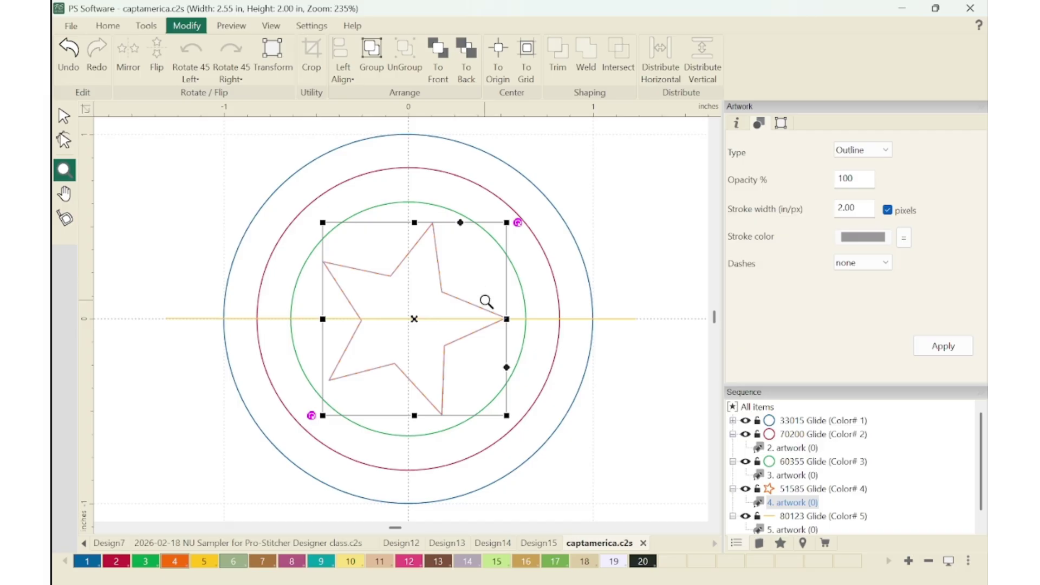
drag(486, 301, 525, 336)
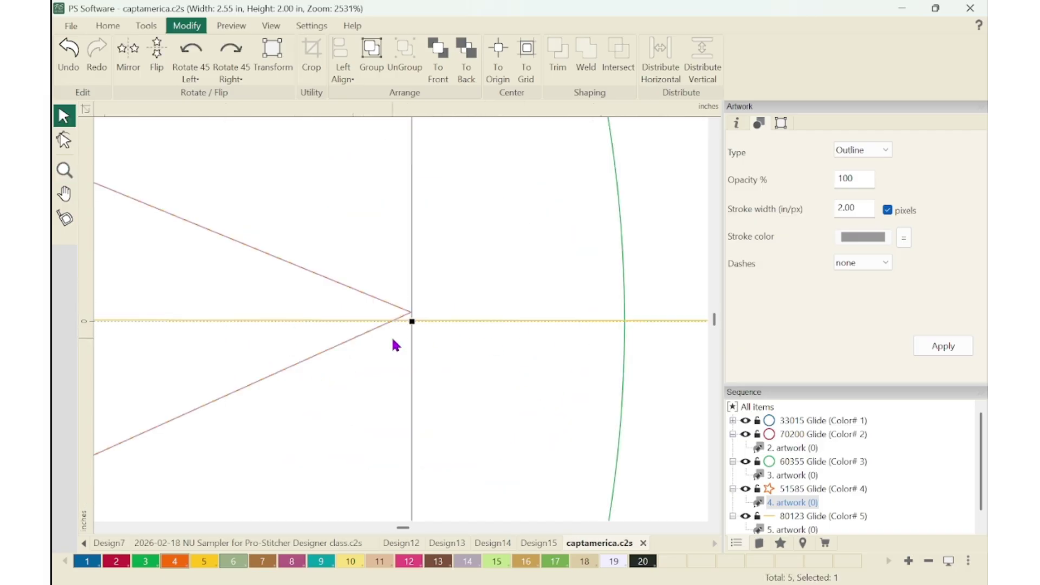
key(Down)
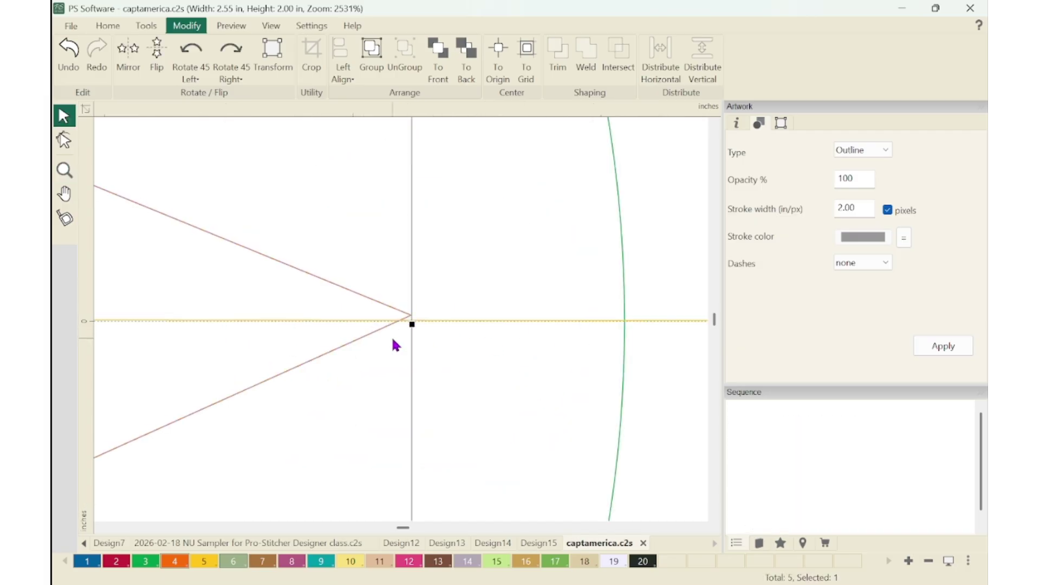
key(Down)
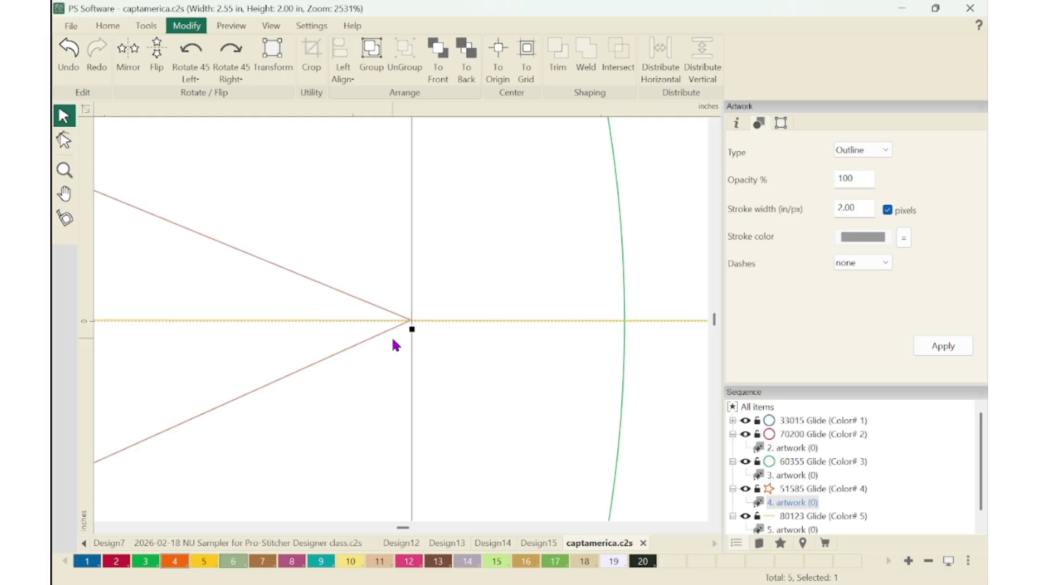
key(ctrl+0)
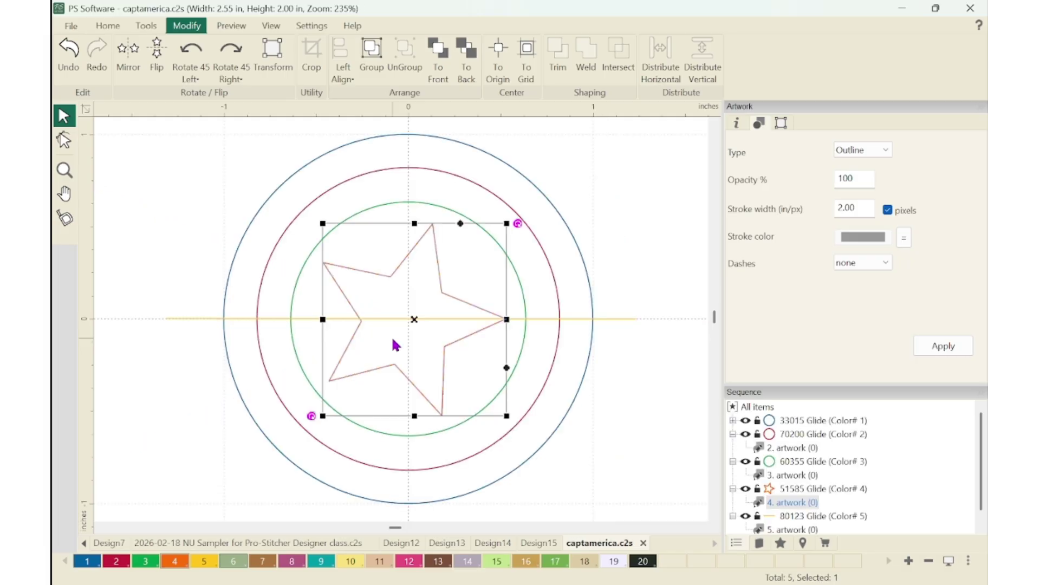
click(647, 437)
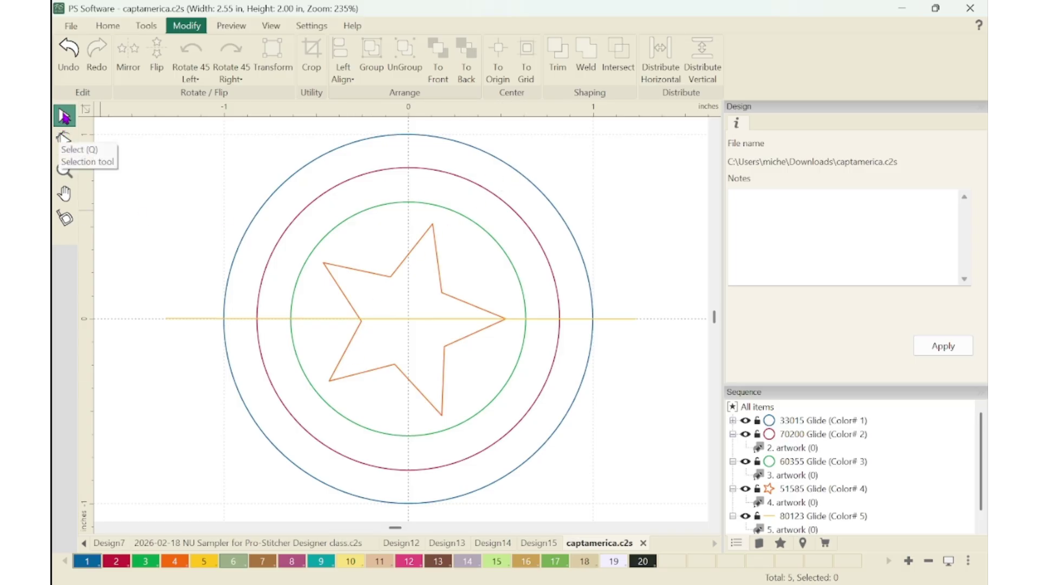
Check the outer circle's width, height and position values
click(524, 178)
click(780, 123)
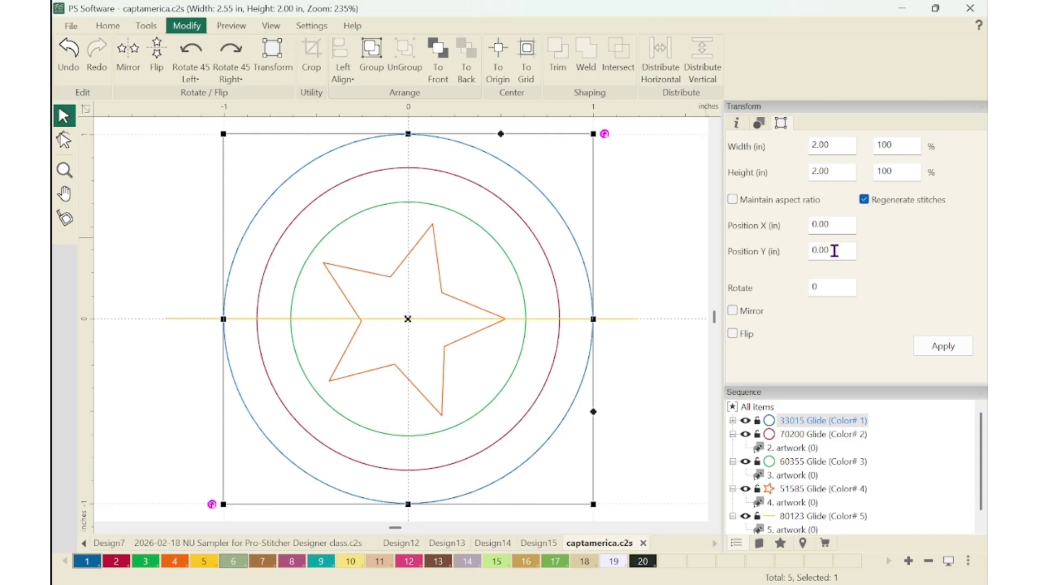
Check the width, height and position values of the red middle circle and the green inner circle
click(544, 255)
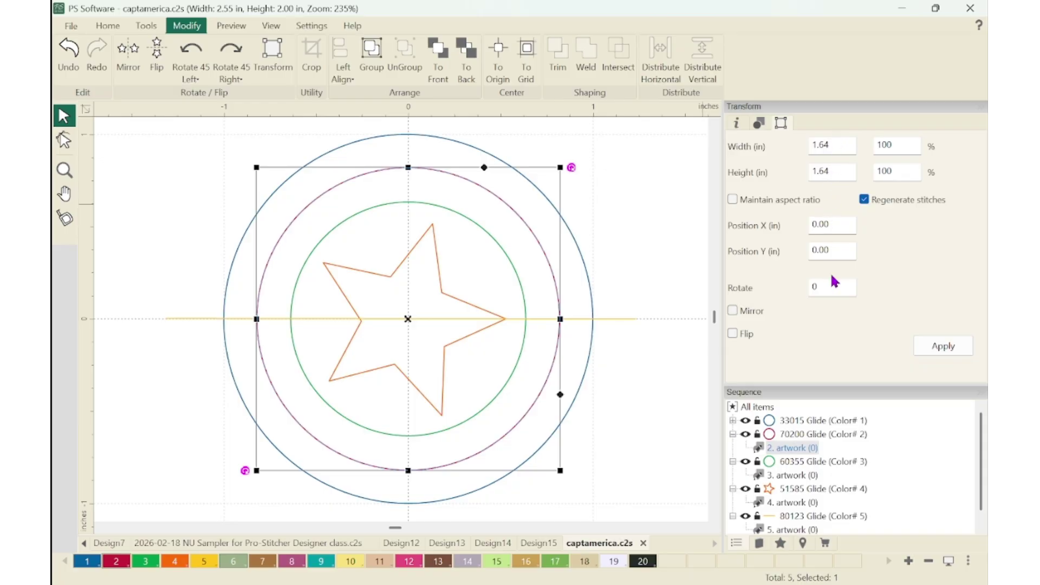
click(515, 273)
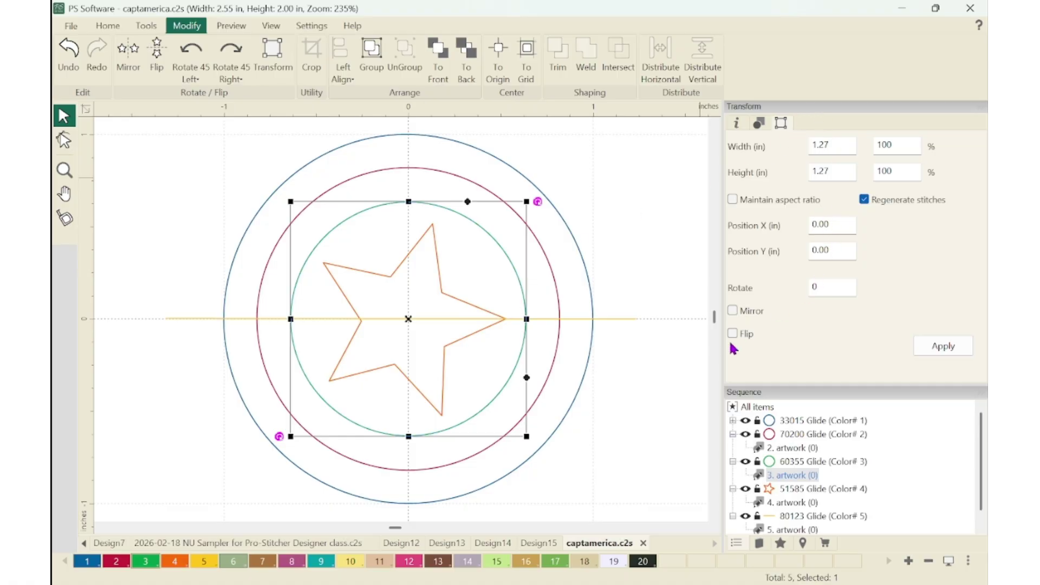
click(606, 405)
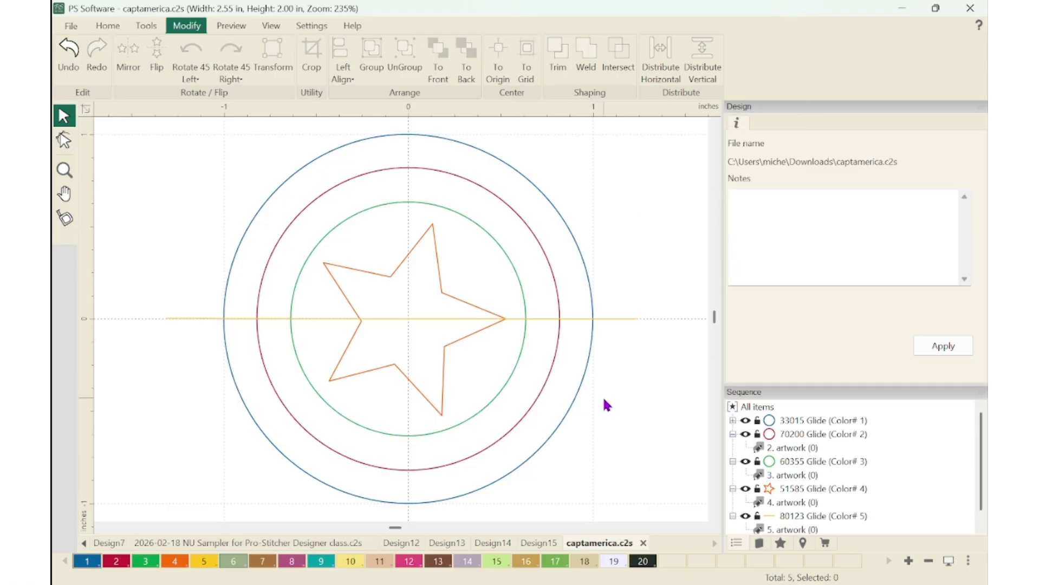
Open the outer blue circle at its leftmost node with the loose end pulled slightly up and outward, and toggle Snap To Anchor Points
click(254, 219)
click(63, 141)
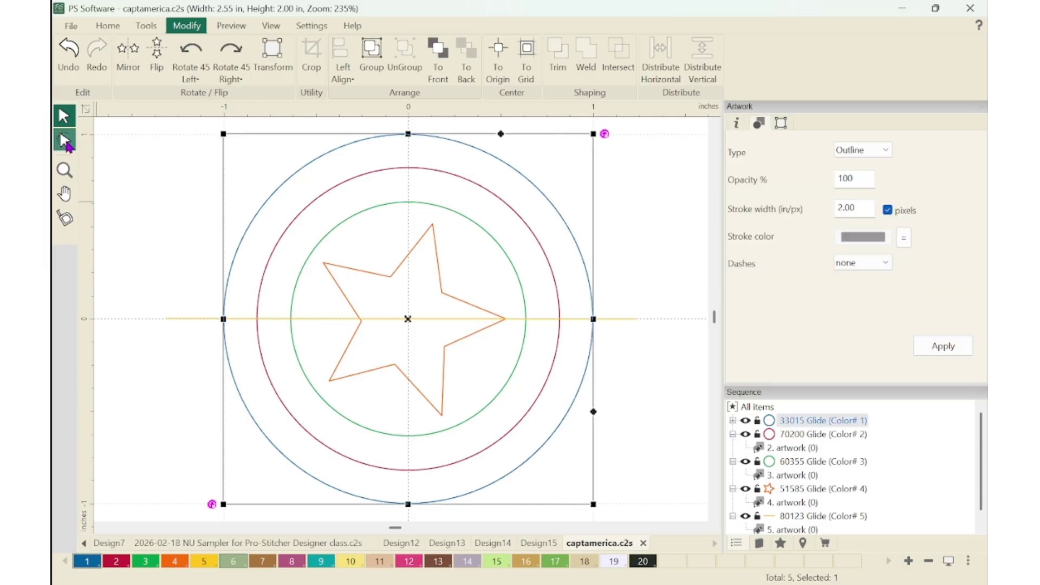
click(225, 320)
mouse_move(225, 320)
mouse_down()
mouse_move(218, 291)
mouse_move(241, 319)
mouse_move(216, 301)
mouse_move(242, 313)
mouse_move(220, 313)
mouse_up()
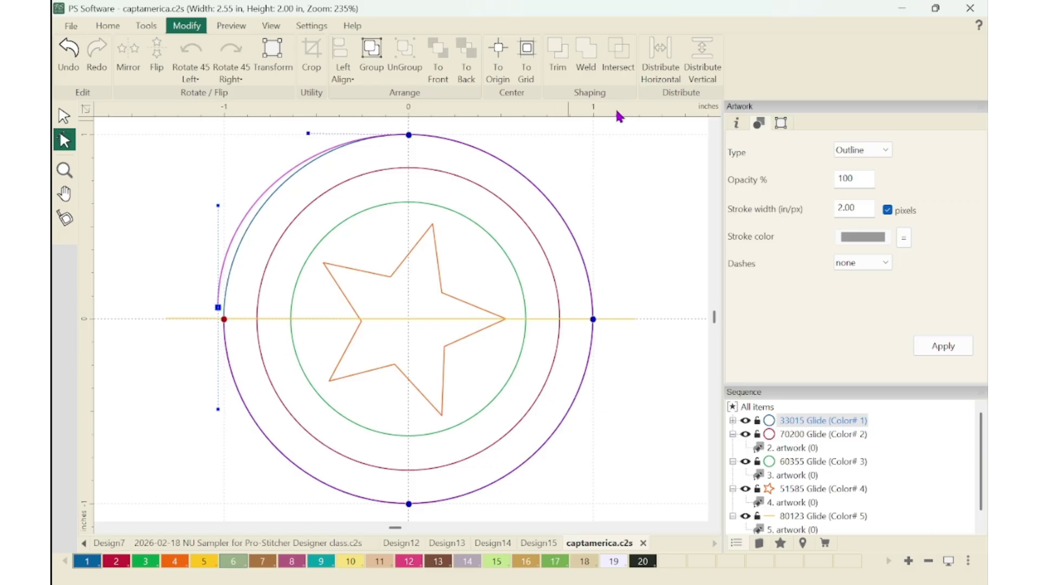
right_click(637, 115)
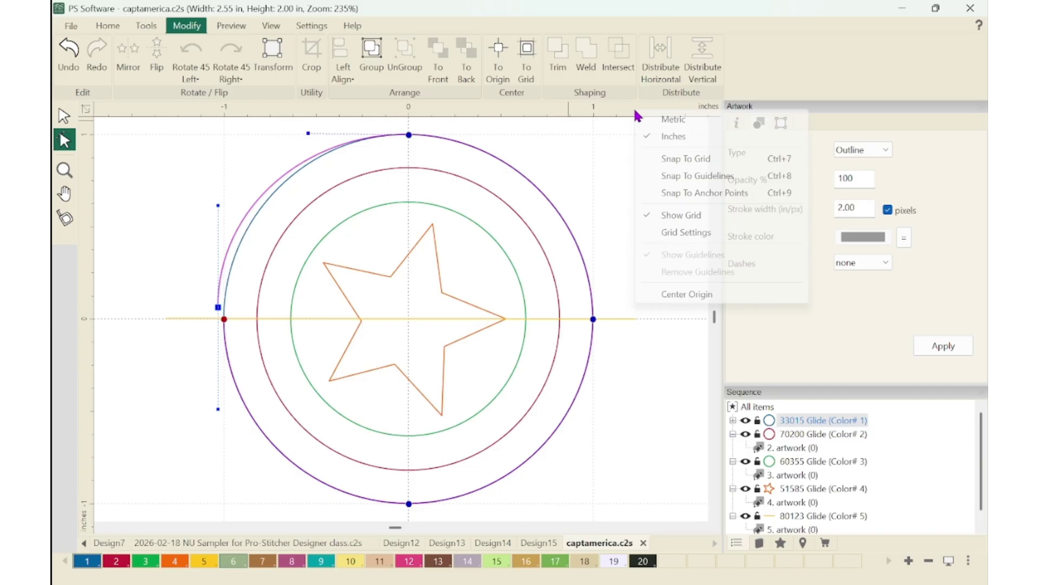
click(695, 193)
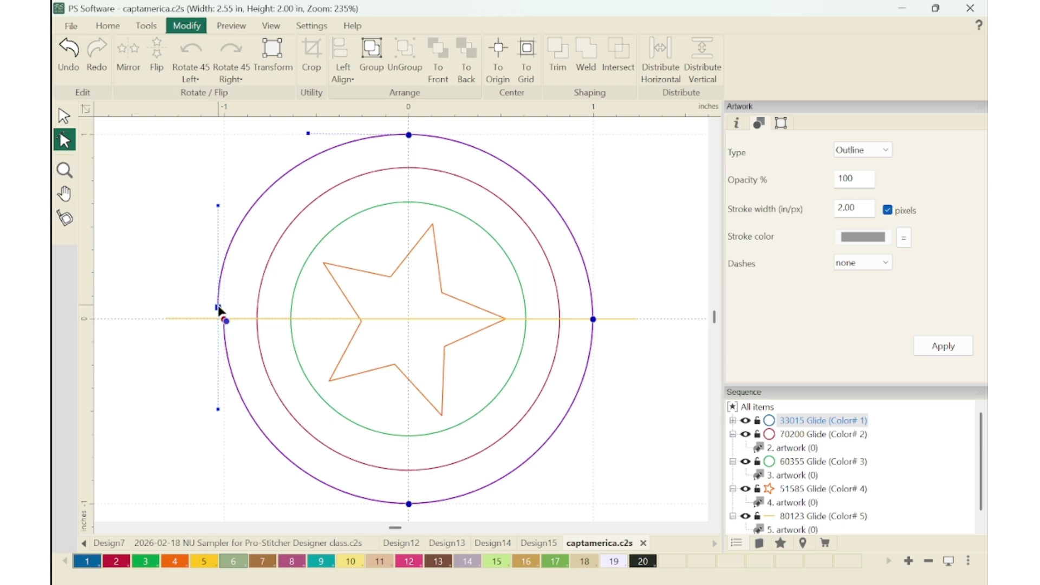
Split the red middle circle at its leftmost node and pull the loose end slightly up and outward from the yellow line
click(261, 287)
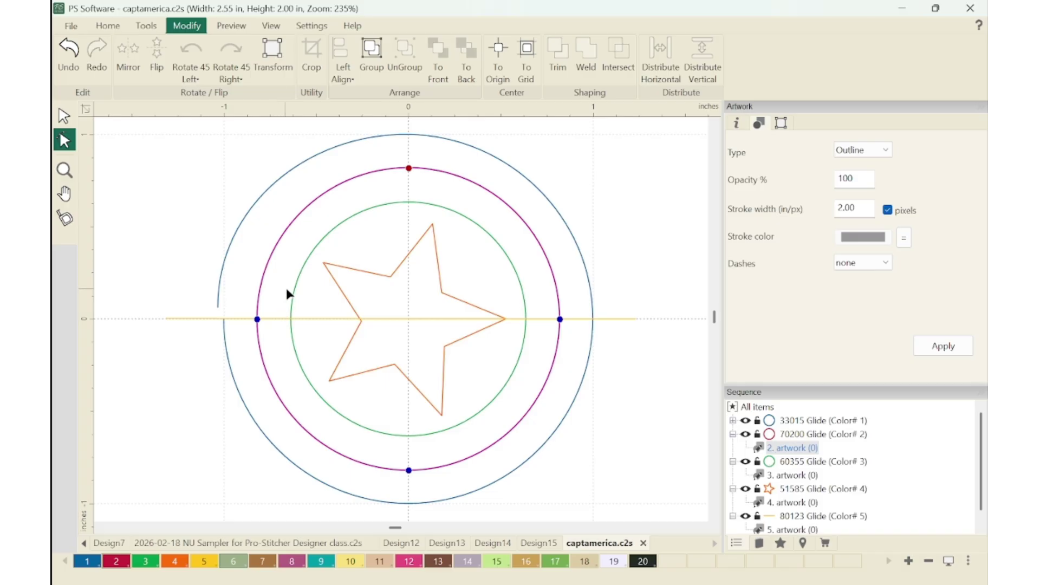
right_click(257, 320)
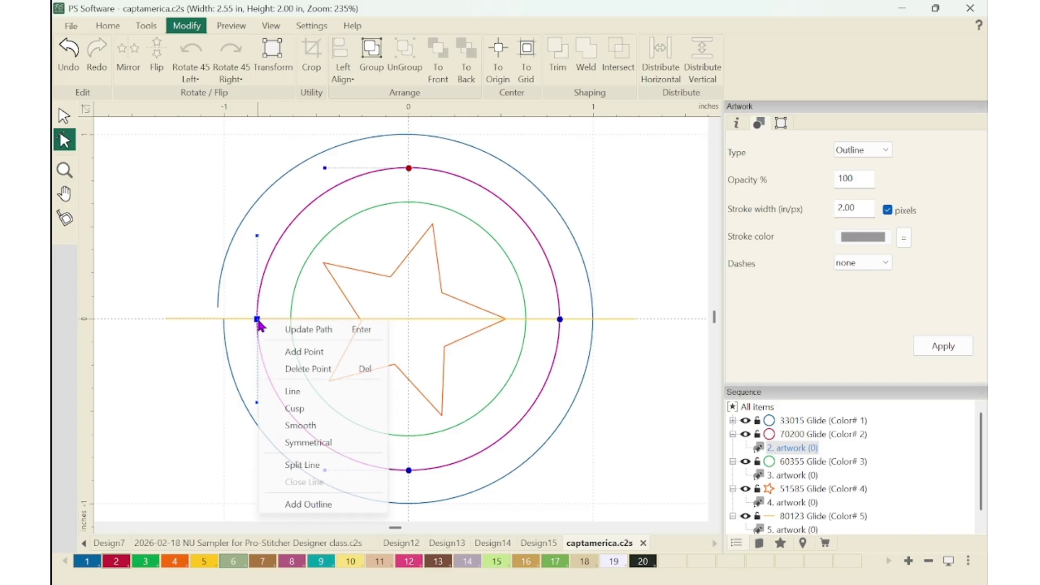
click(309, 466)
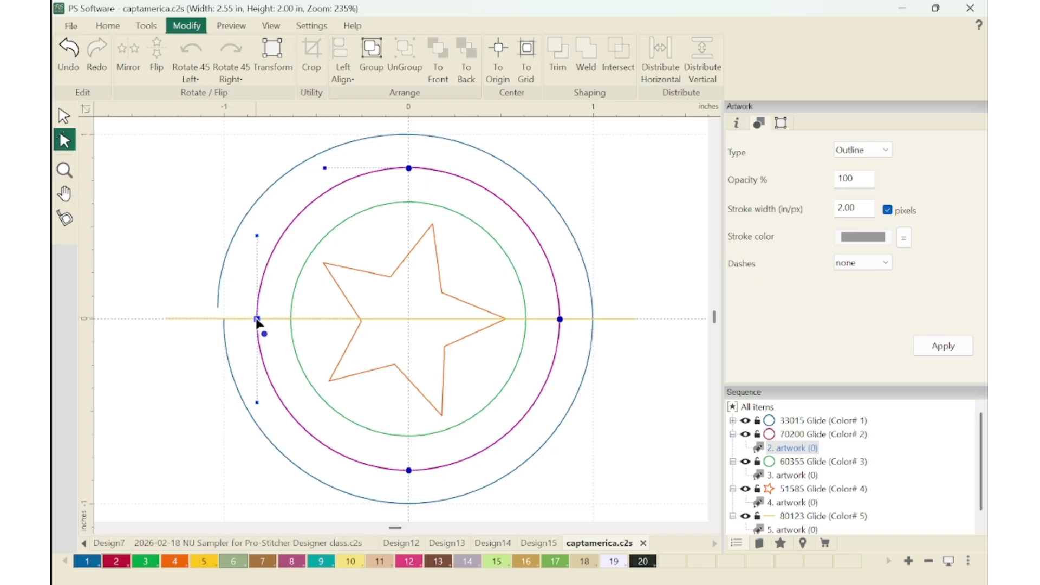
drag(256, 320, 253, 305)
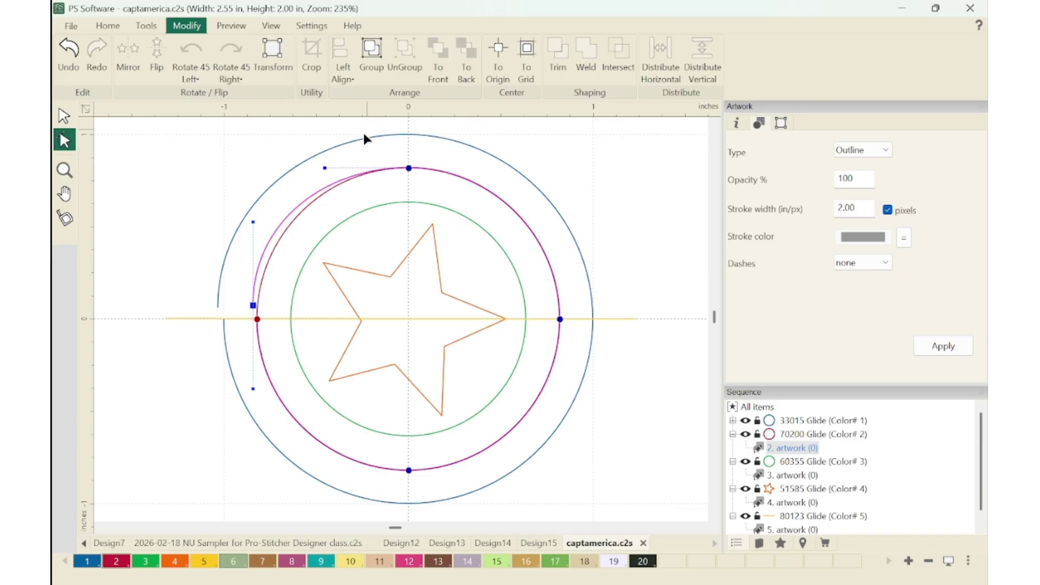
Split the green inner circle at its leftmost node on the yellow line
click(291, 309)
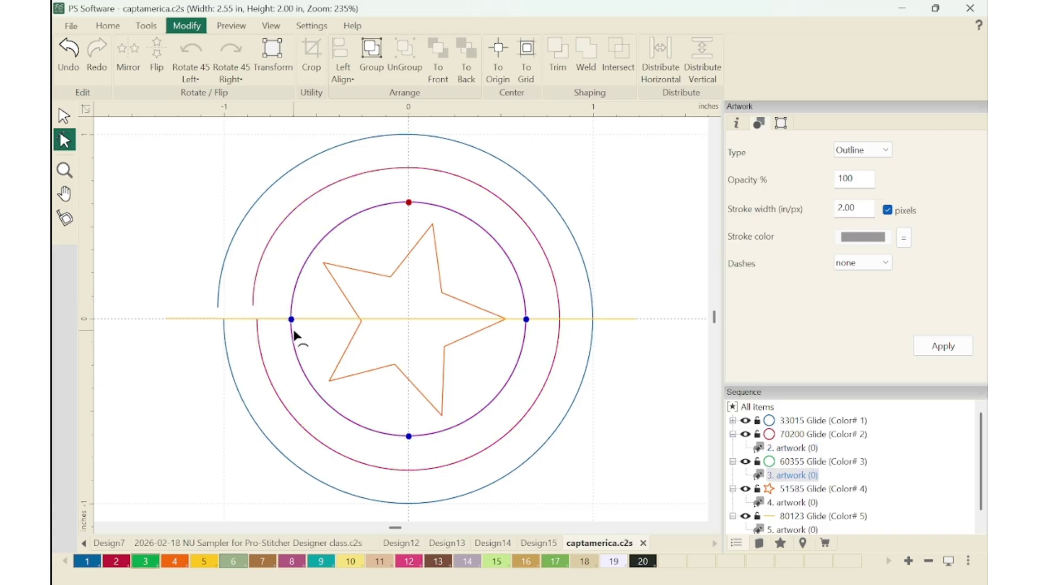
click(292, 319)
right_click(291, 322)
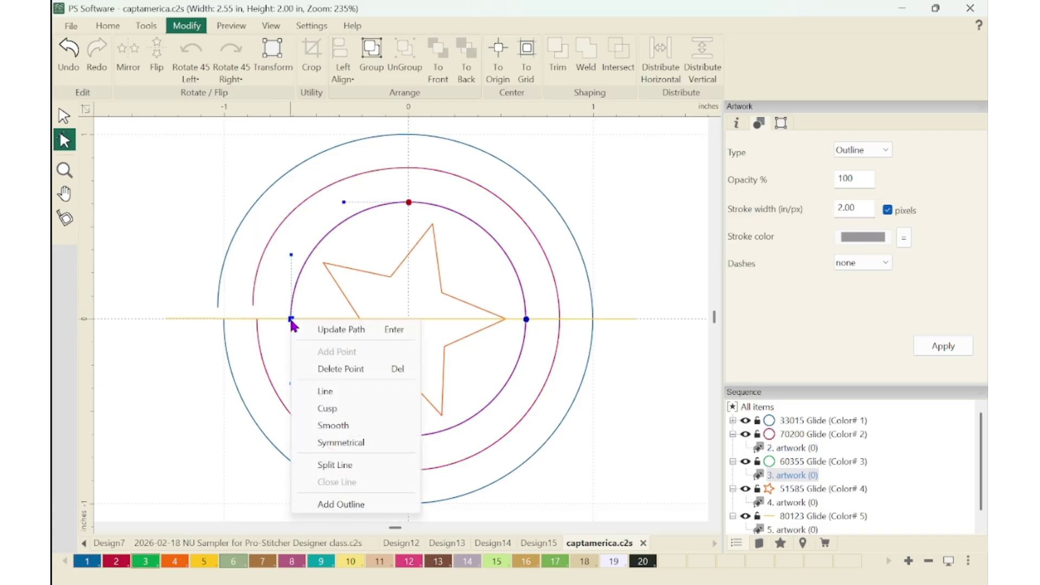
click(333, 466)
click(292, 319)
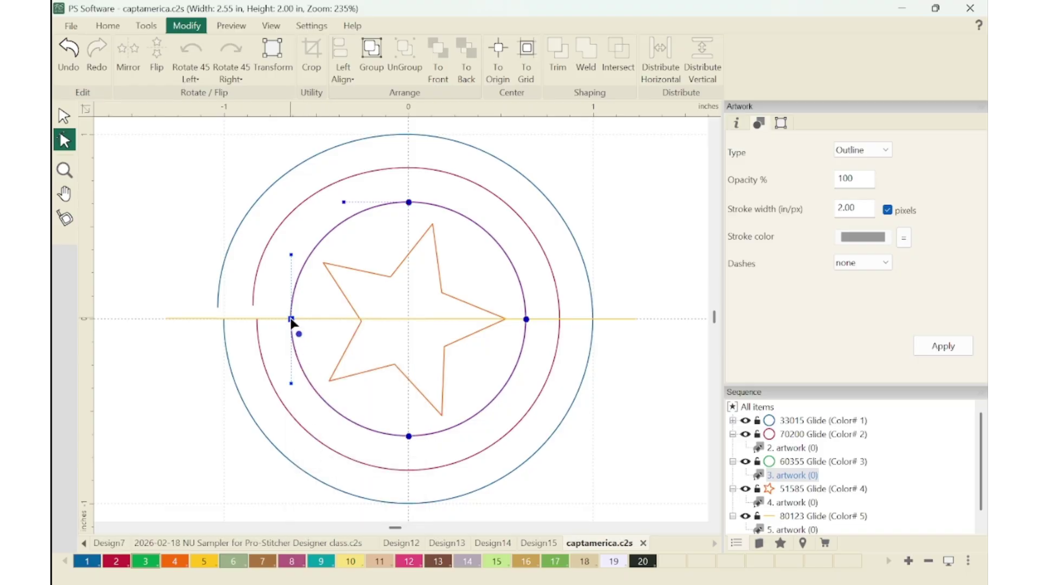
Try pulling the green circle's loose end outward and splitting it at the rightmost node, and undo both changes
drag(291, 321, 288, 303)
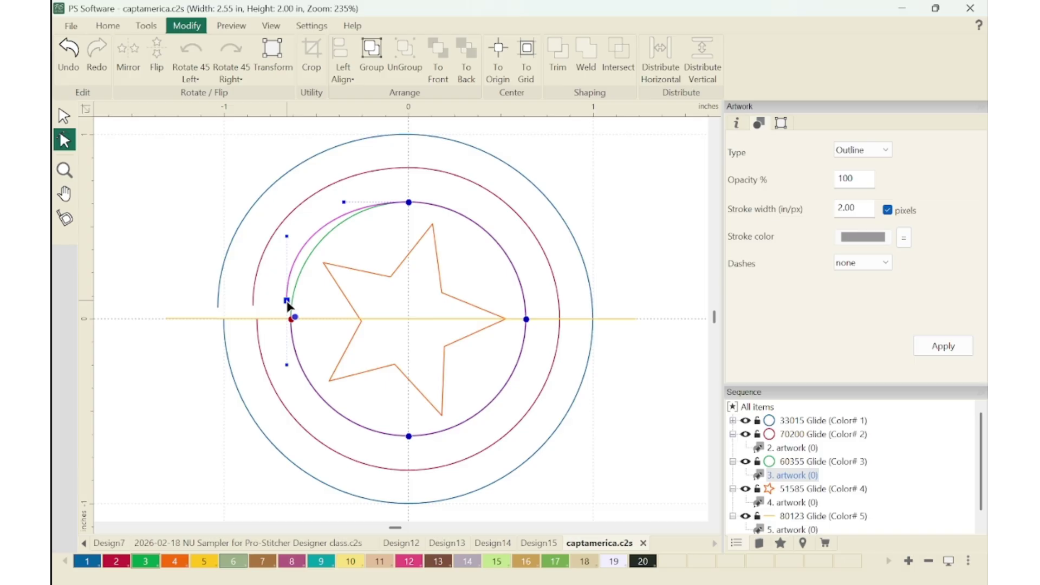
right_click(526, 322)
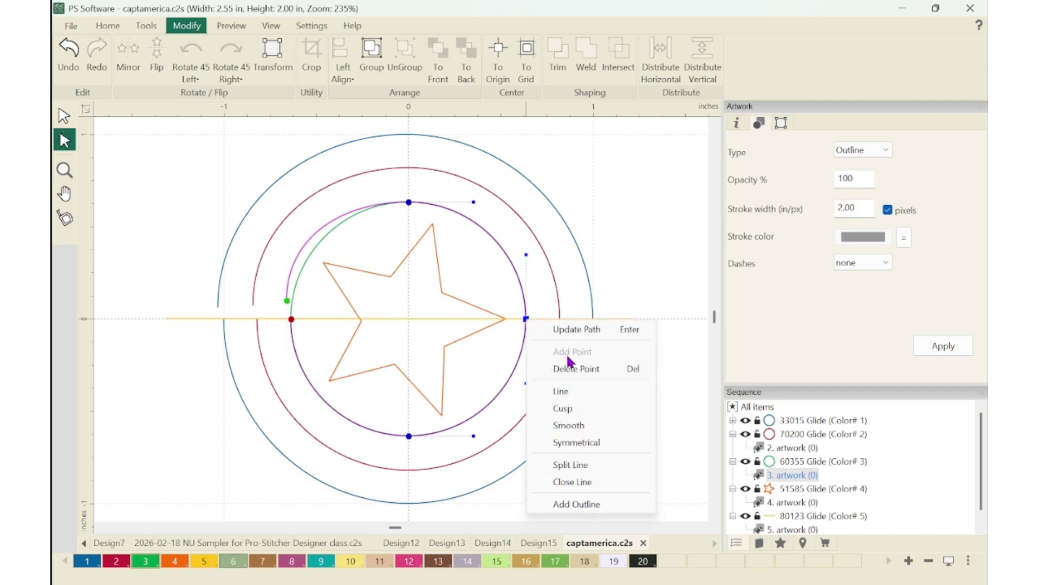
click(584, 466)
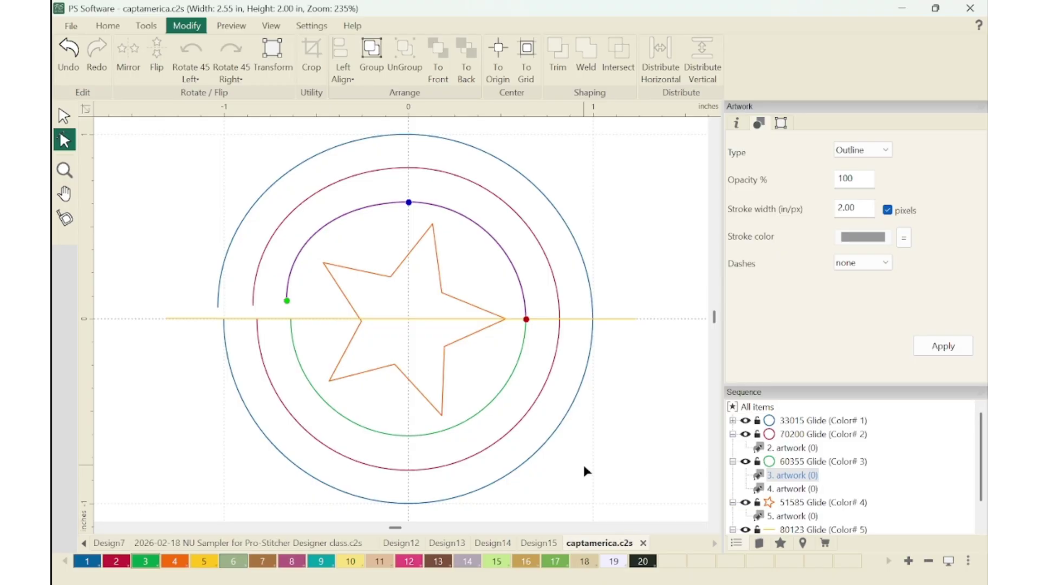
key(ctrl+z)
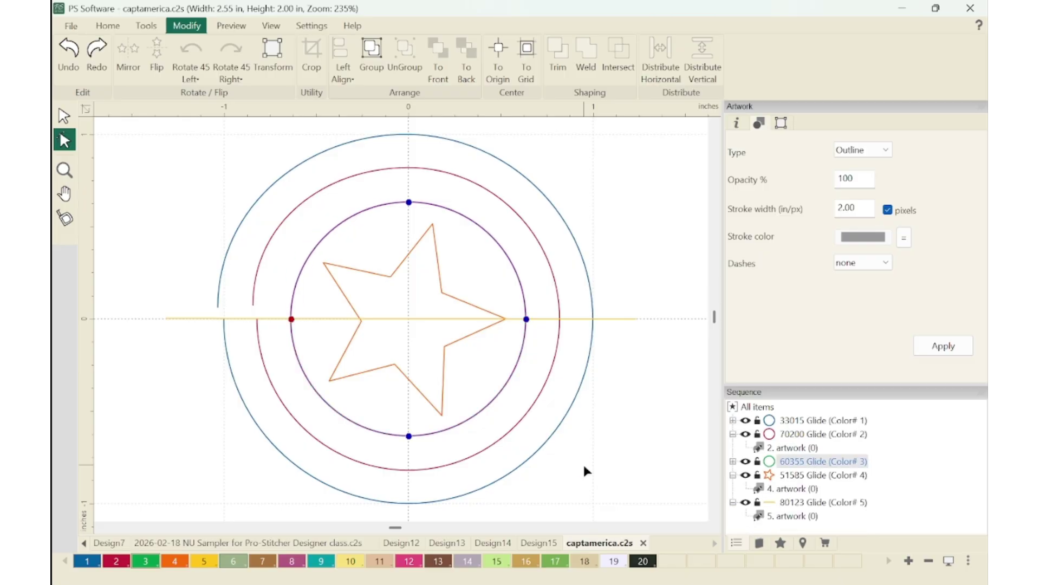
Split the green inner circle at its rightmost node to separate it into upper and lower halves
right_click(525, 319)
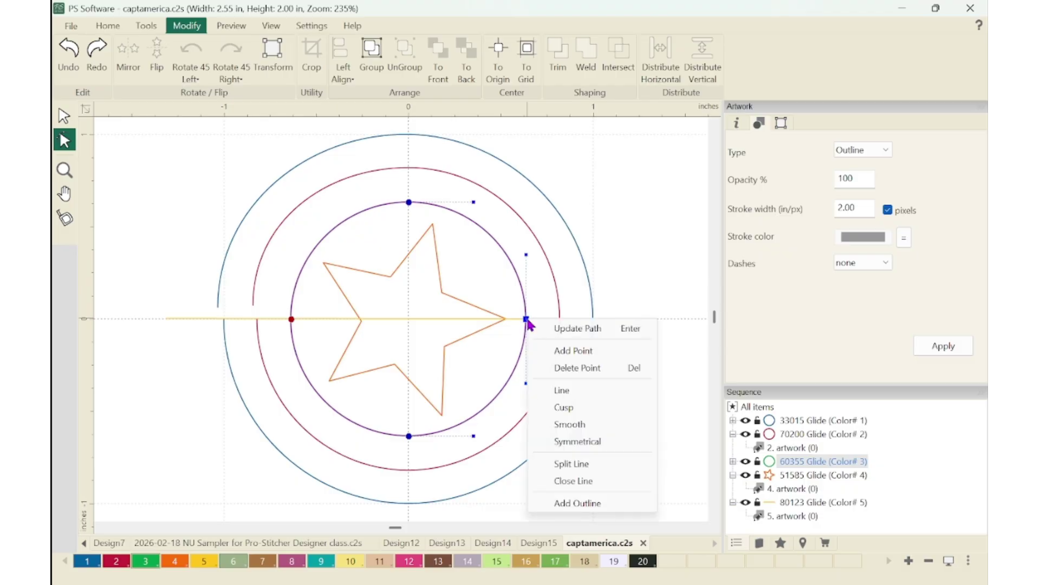
click(572, 465)
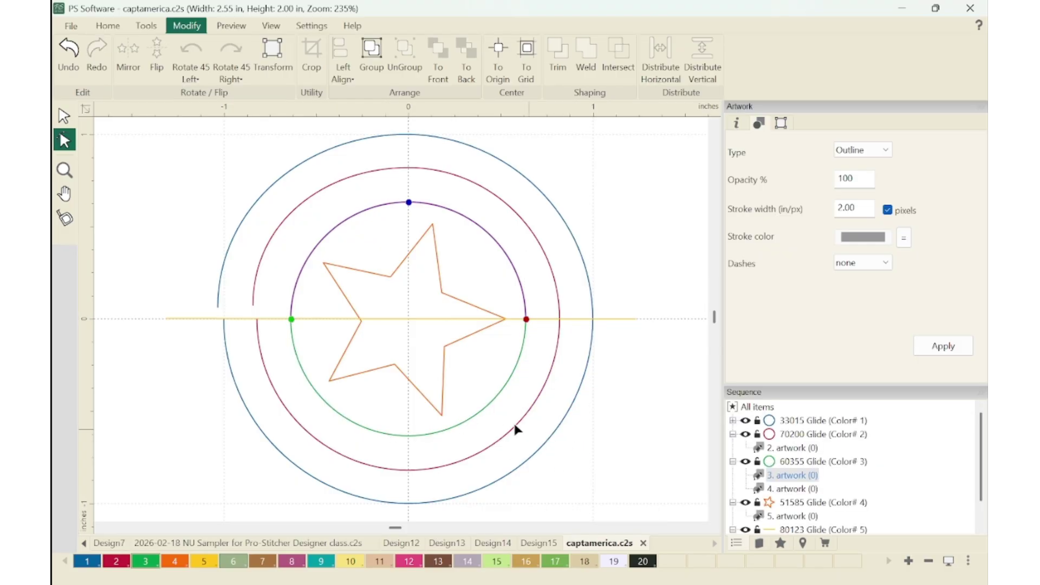
click(64, 115)
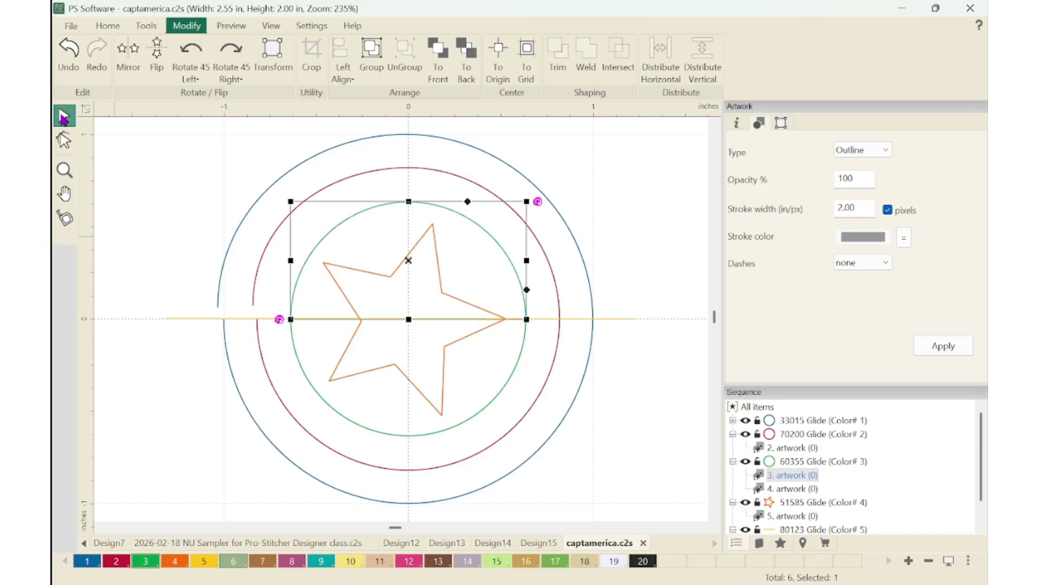
Assign thread color 8 to the lower half of the green inner circle
click(800, 477)
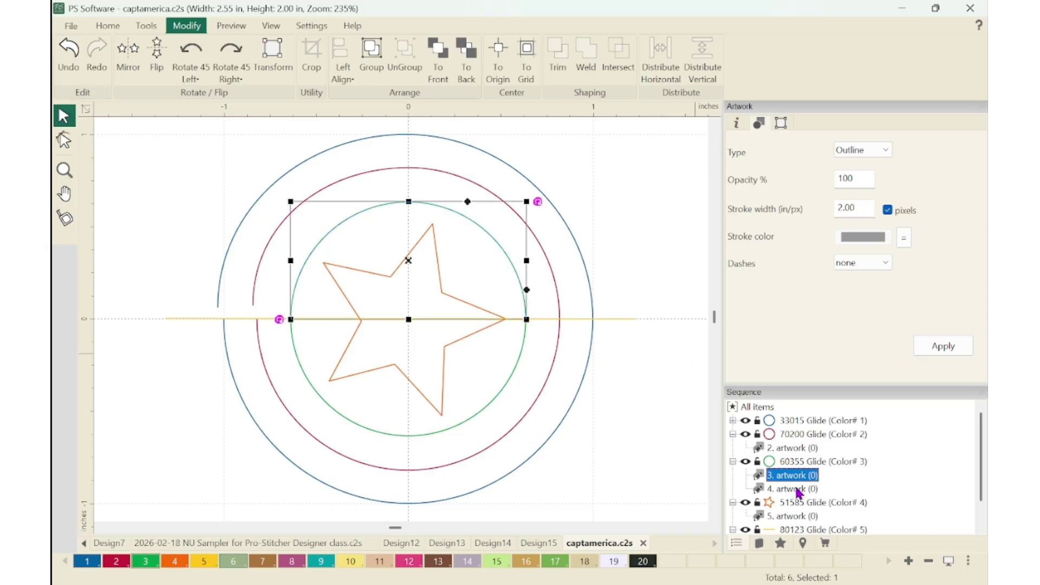
click(799, 490)
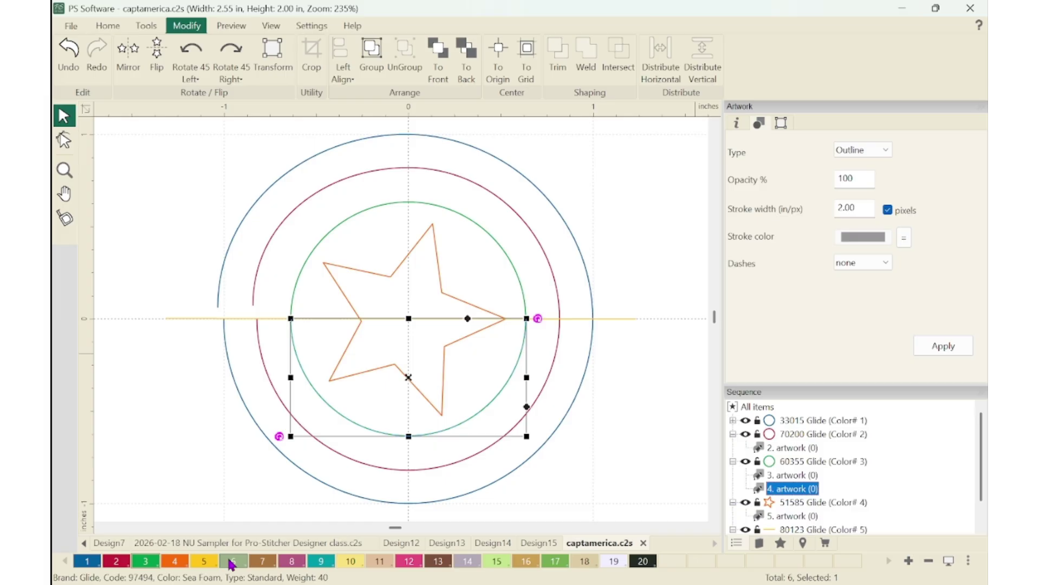
click(293, 564)
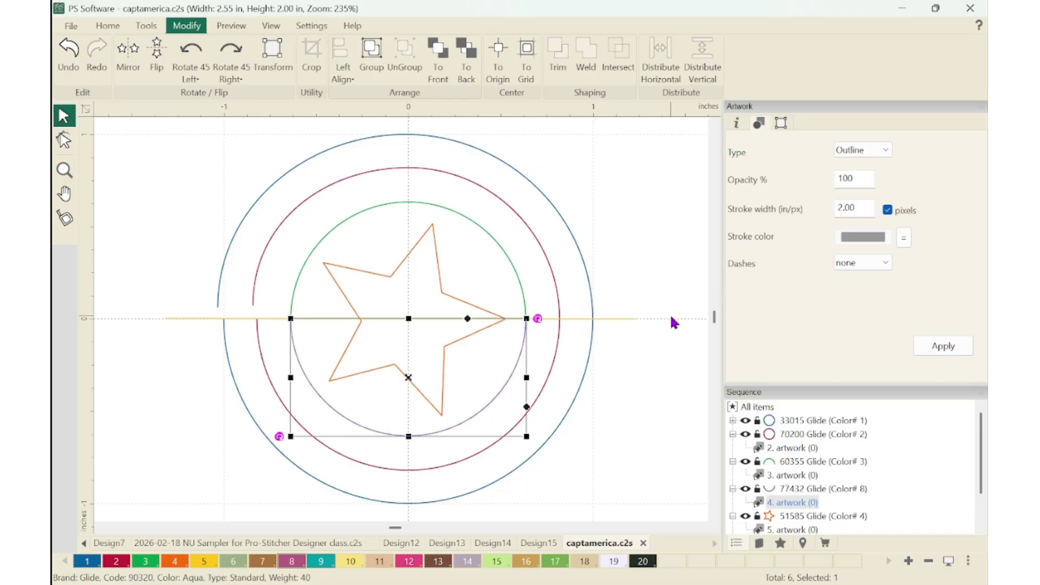
Copy and paste the green upper half-circle in place, and assign thread color 9 to the copy
click(359, 217)
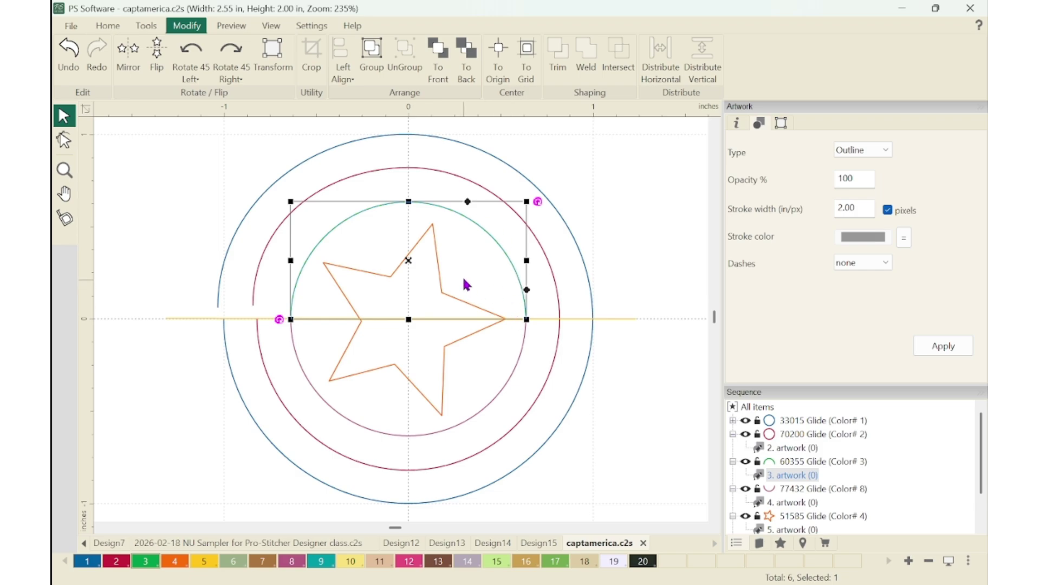
right_click(493, 266)
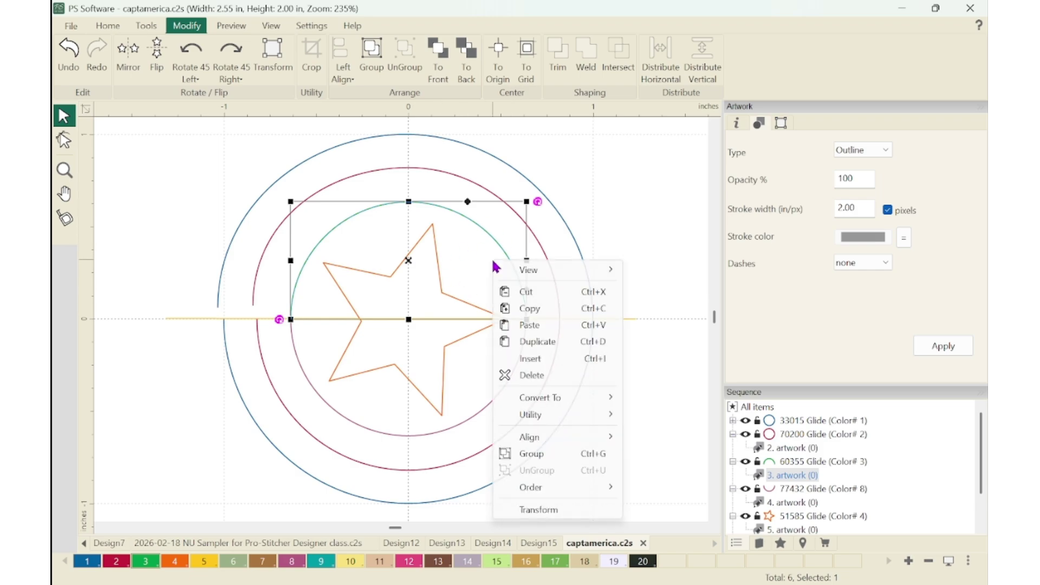
click(527, 308)
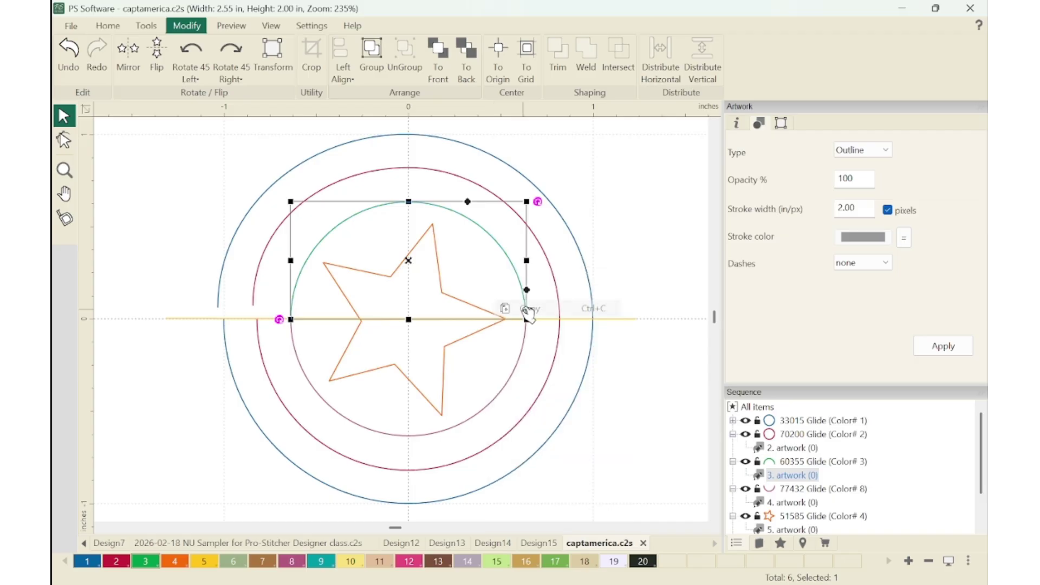
right_click(478, 276)
click(528, 341)
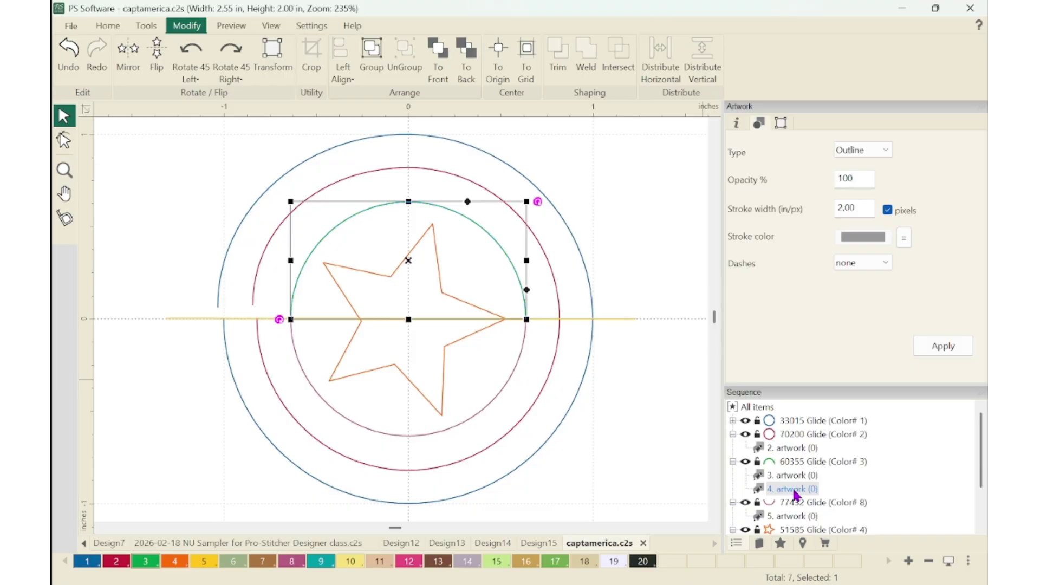
click(321, 563)
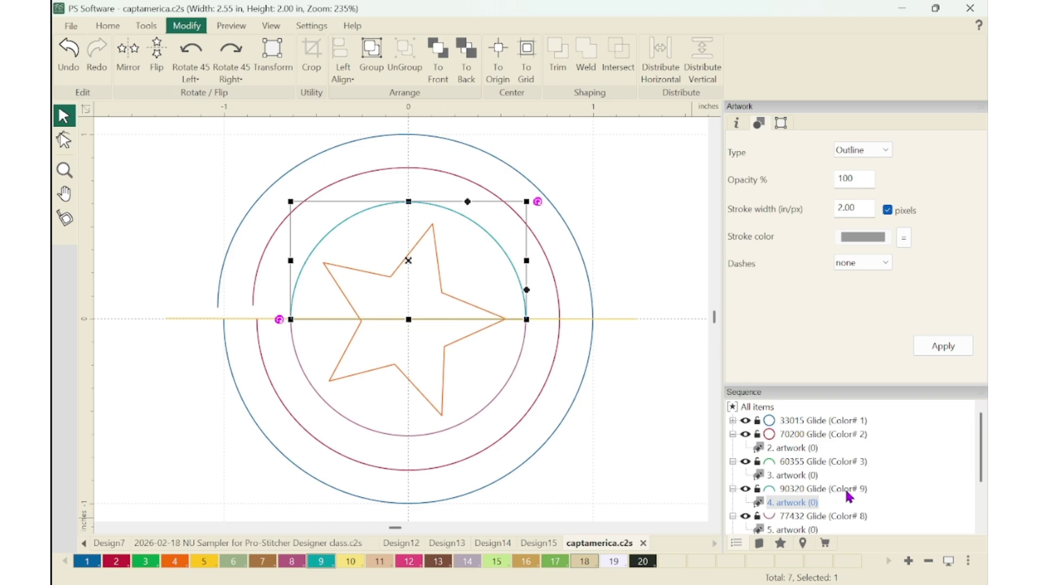
Pull the left end node of the original green upper half-circle slightly up and outward, away from its copy
click(797, 476)
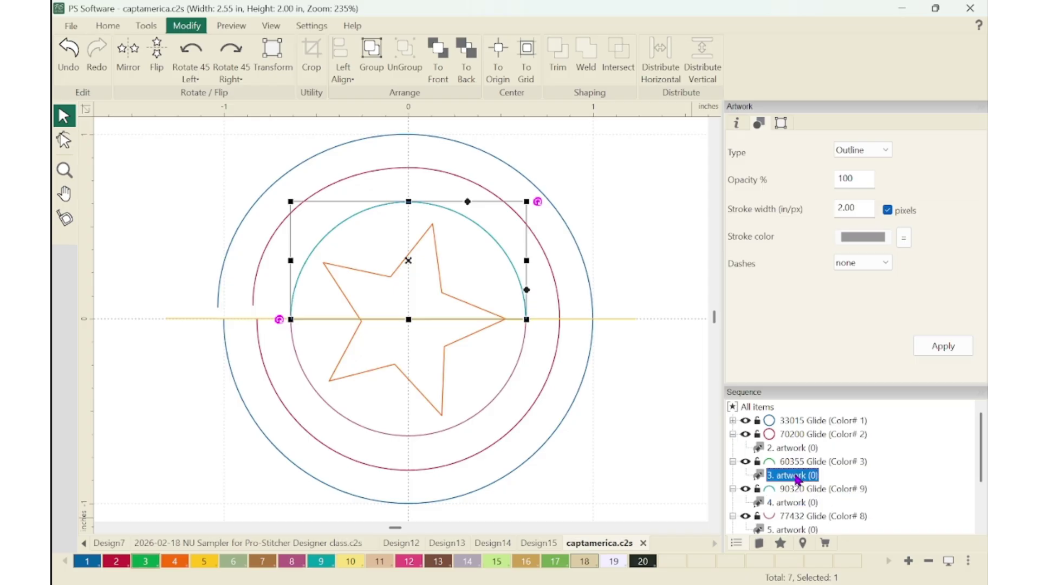
click(65, 141)
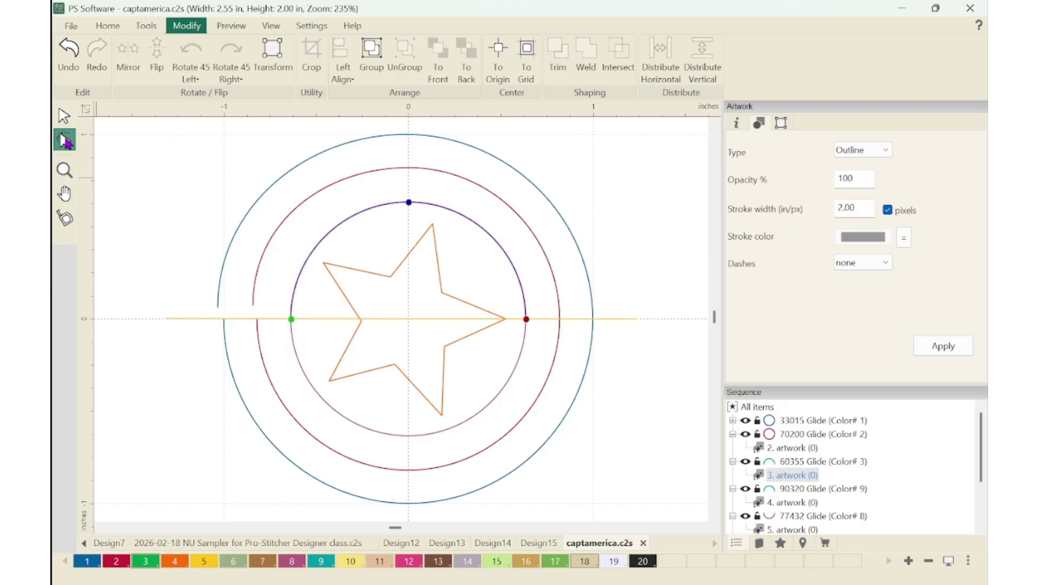
click(292, 319)
drag(293, 323, 285, 304)
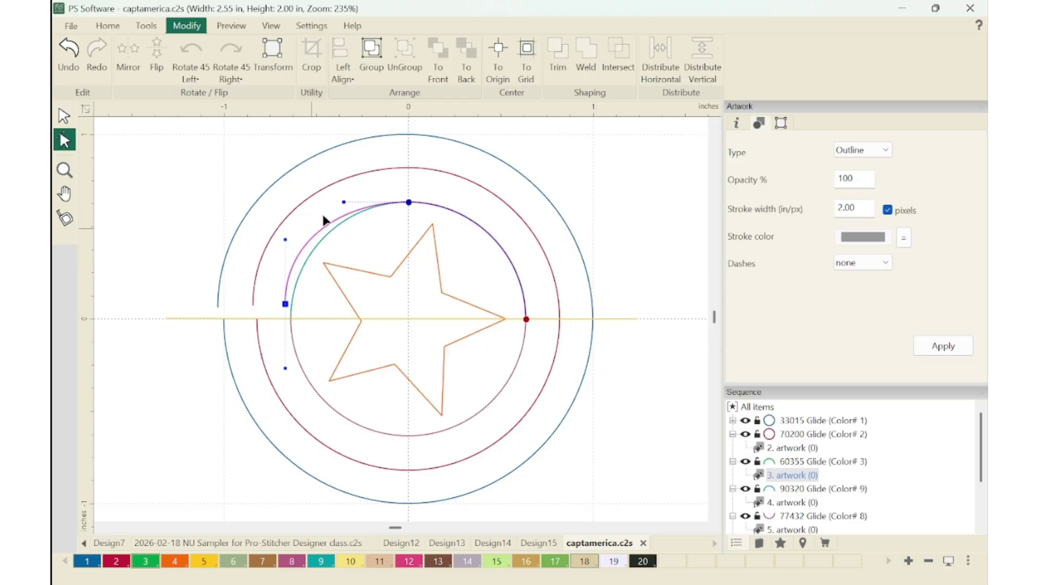
click(494, 326)
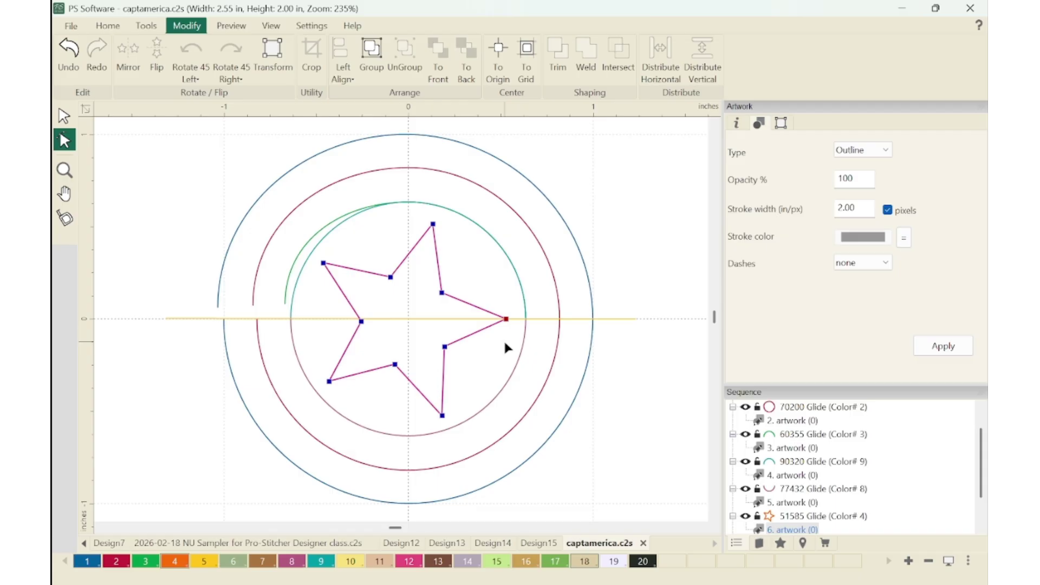
key(z)
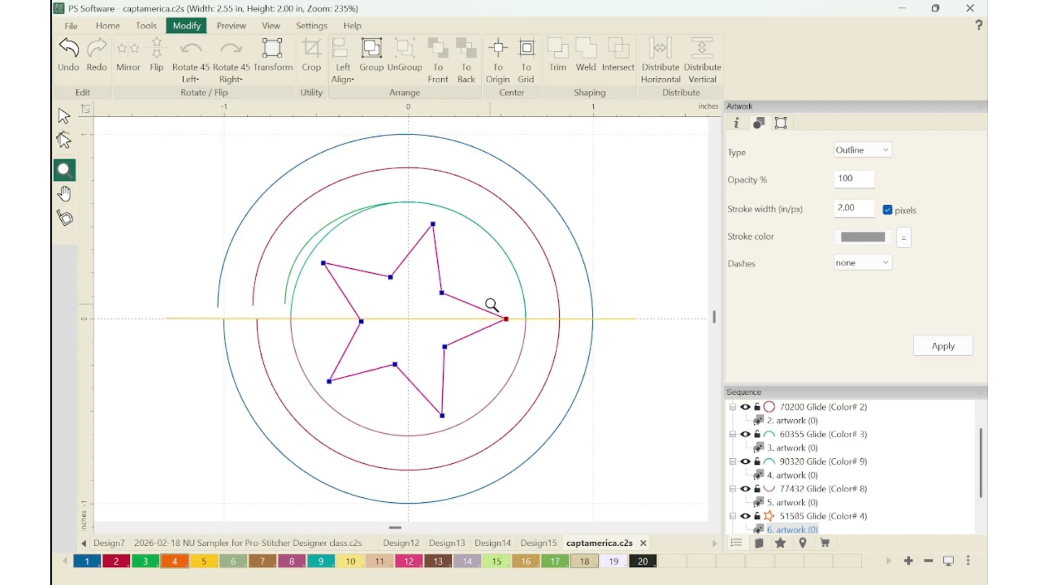
drag(490, 301, 500, 321)
right_click(500, 321)
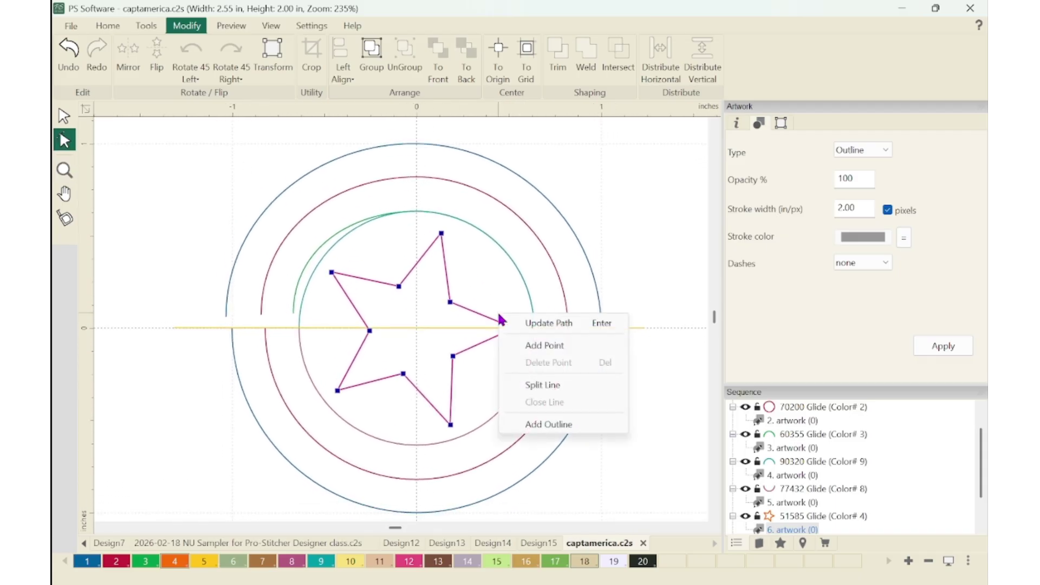
click(489, 288)
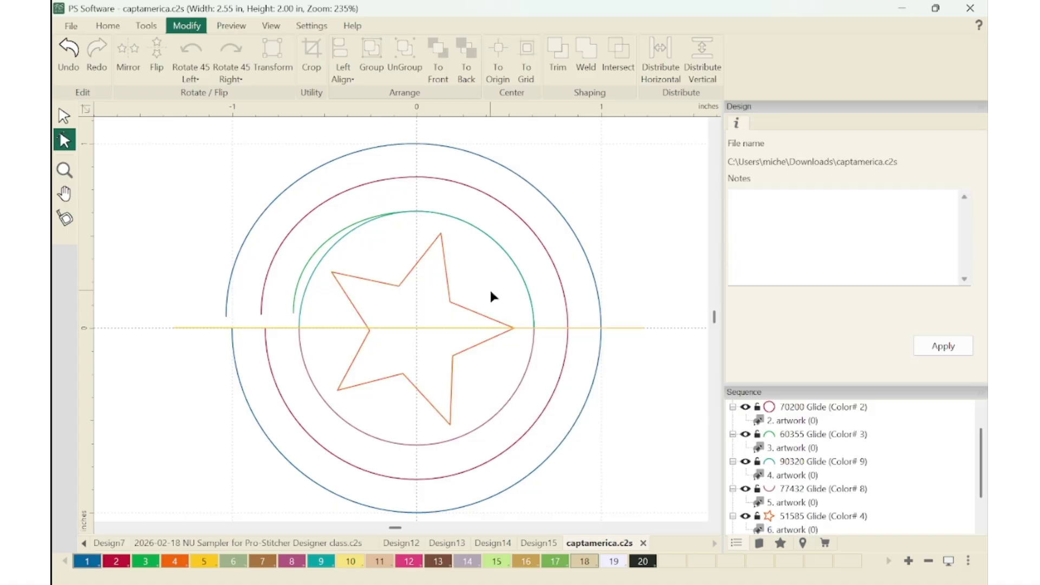
click(494, 322)
Split the orange star outline next to its rightmost tip, just above the horizontal line's crossing with the lower edge
key(z)
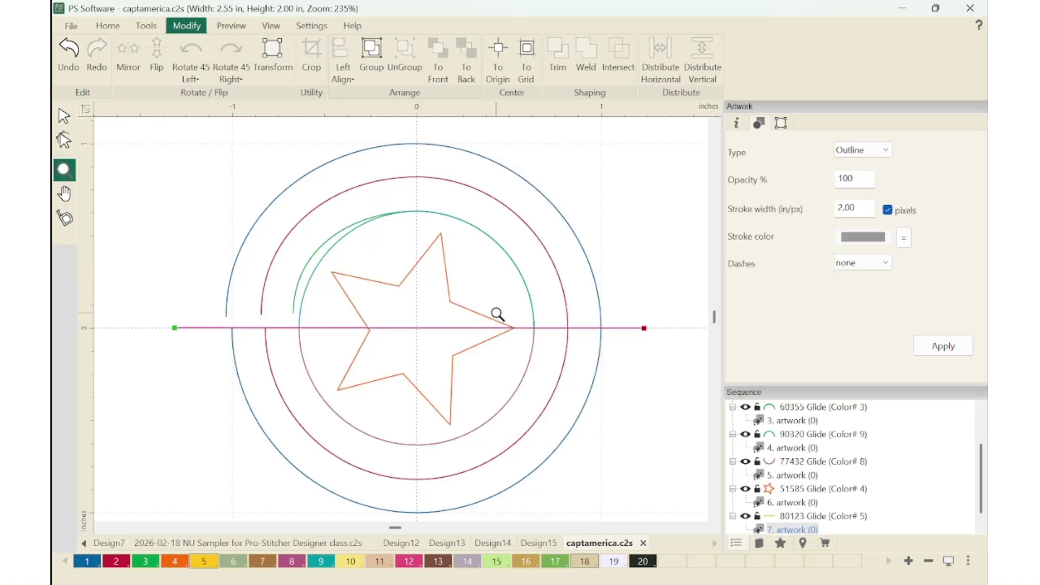
drag(497, 313, 536, 359)
click(330, 292)
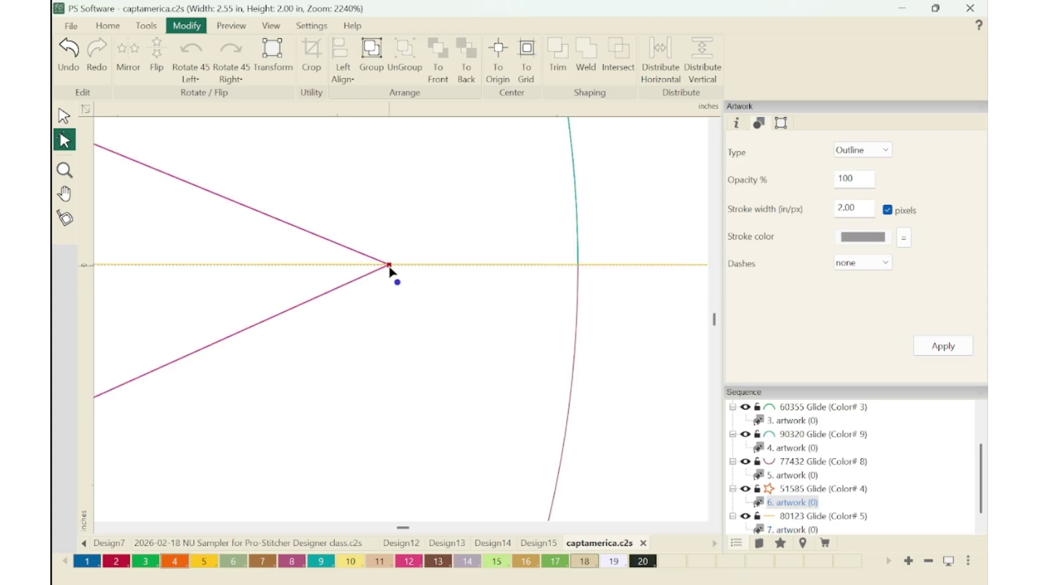
mouse_move(389, 265)
mouse_down()
mouse_move(398, 243)
mouse_move(392, 265)
mouse_up()
right_click(384, 275)
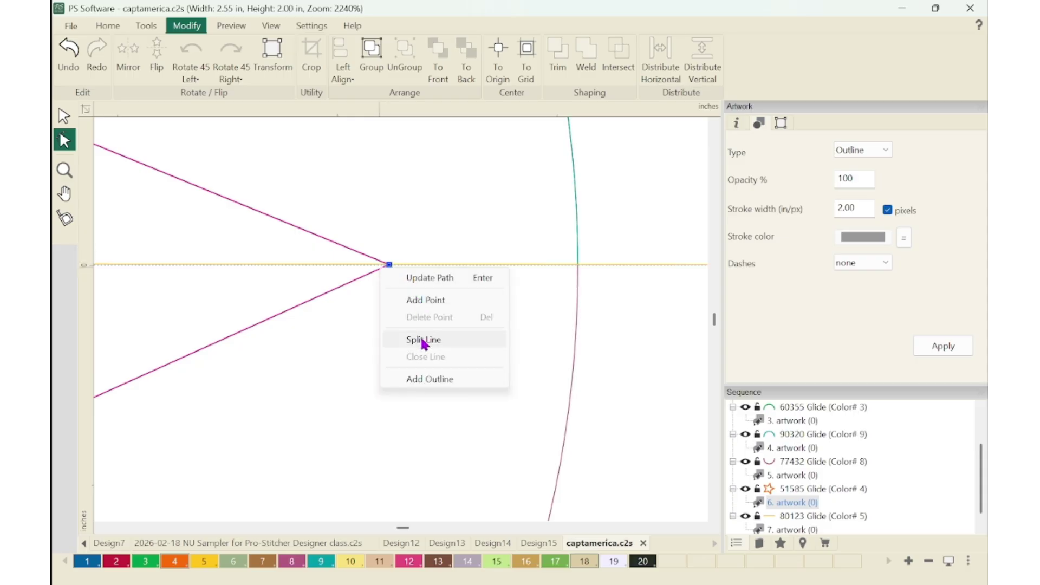
click(421, 341)
Pull the star's loose lower end slightly below the tip, and delete the extra end node beside the tip
click(389, 267)
click(380, 269)
drag(381, 270, 388, 288)
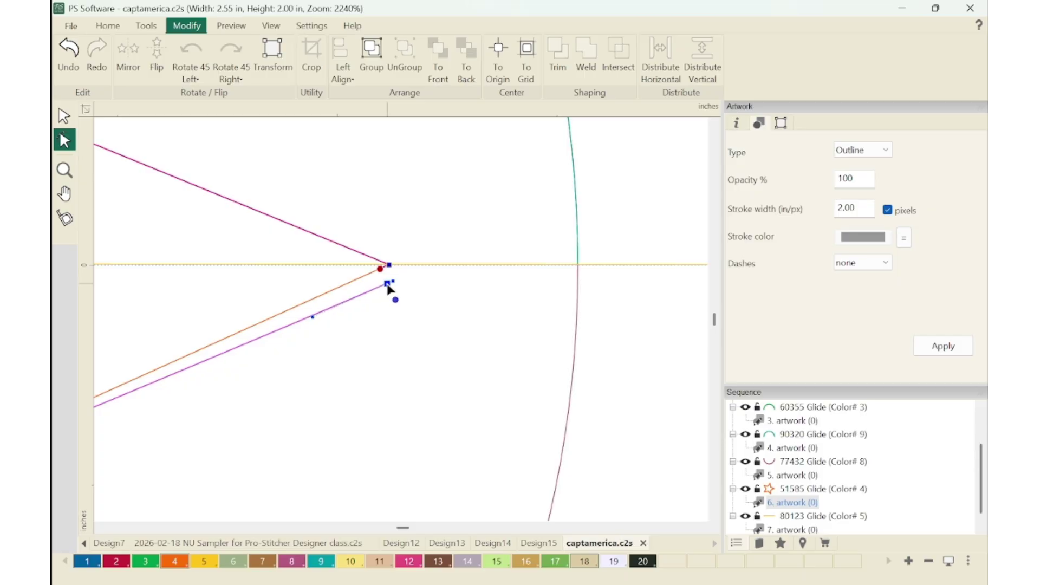
drag(388, 289, 383, 273)
right_click(382, 272)
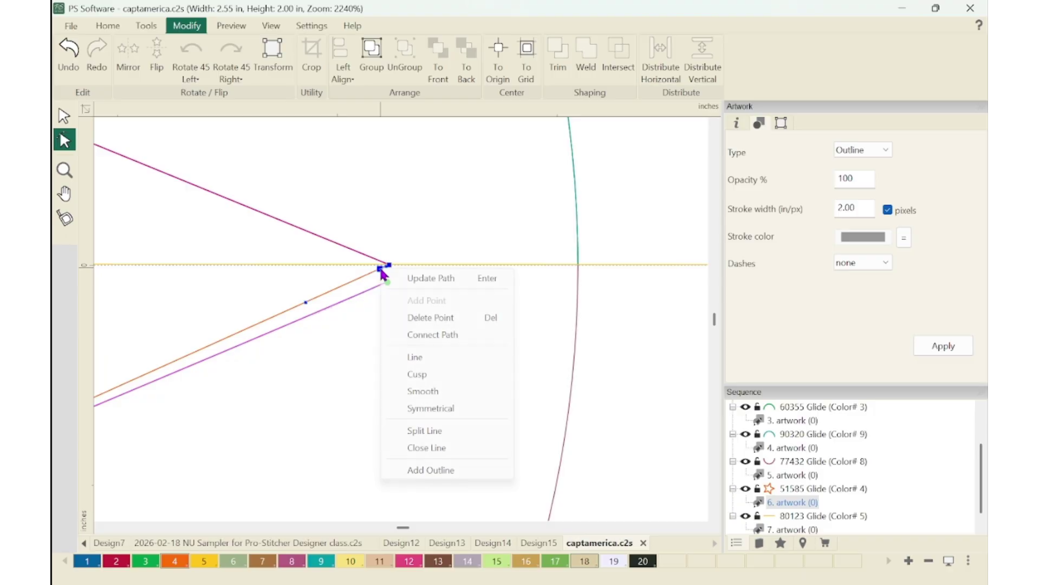
click(434, 322)
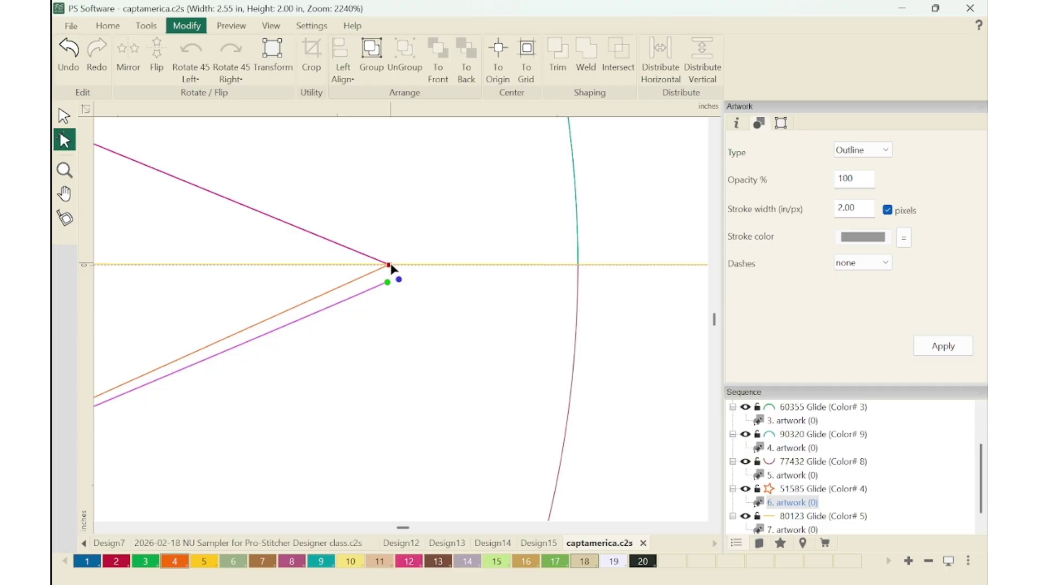
Split the yellow horizontal line where it meets the left end of the outer blue circle's lower half
key(ctrl+0)
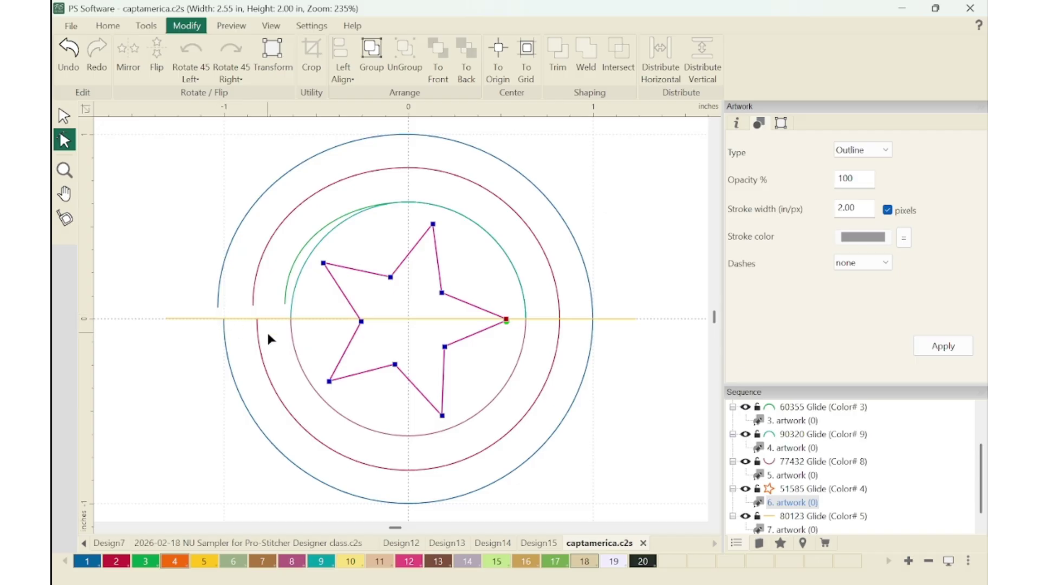
key(z)
drag(206, 307, 238, 329)
click(352, 302)
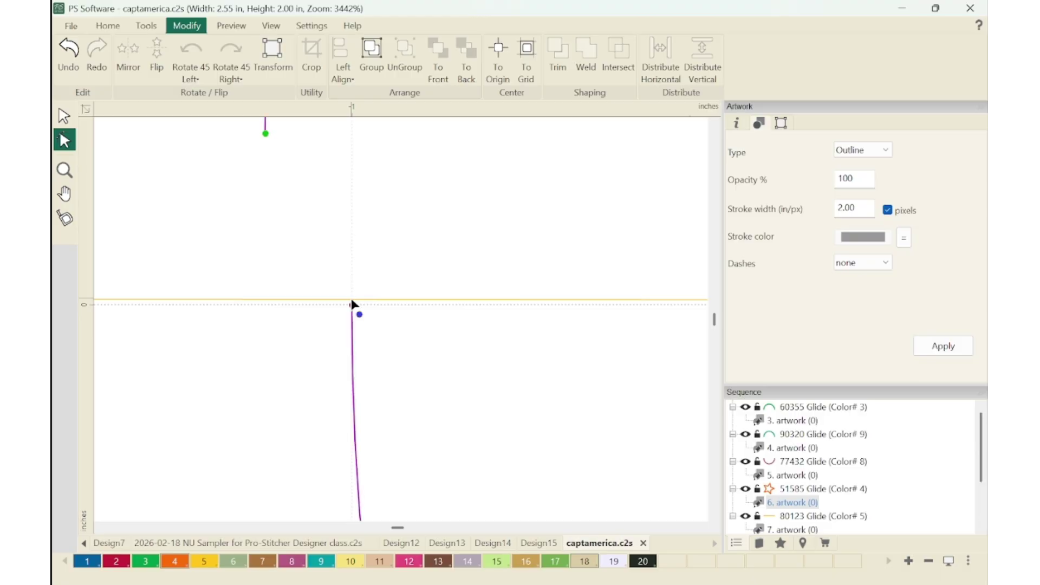
click(389, 299)
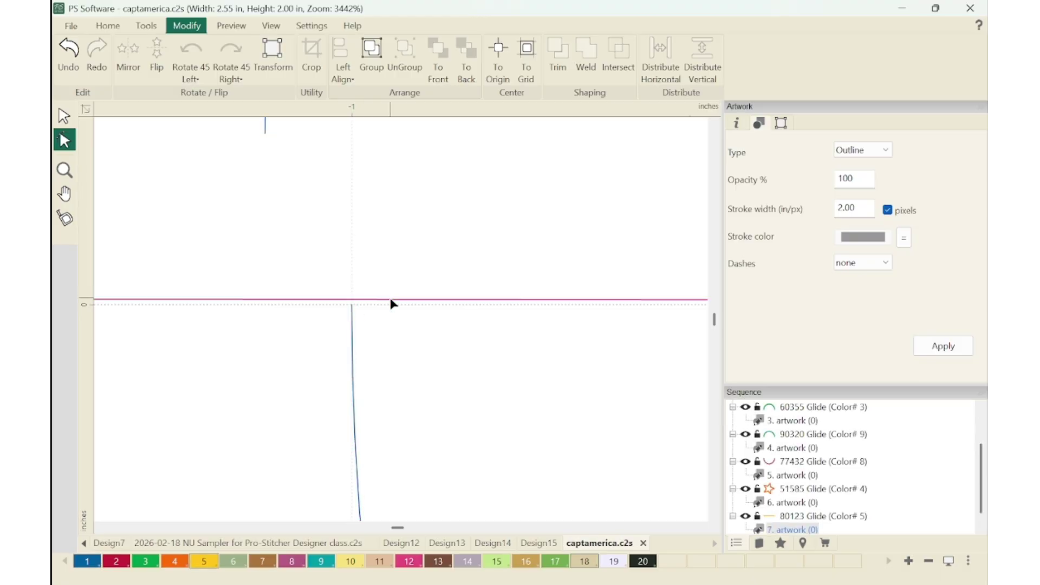
right_click(351, 304)
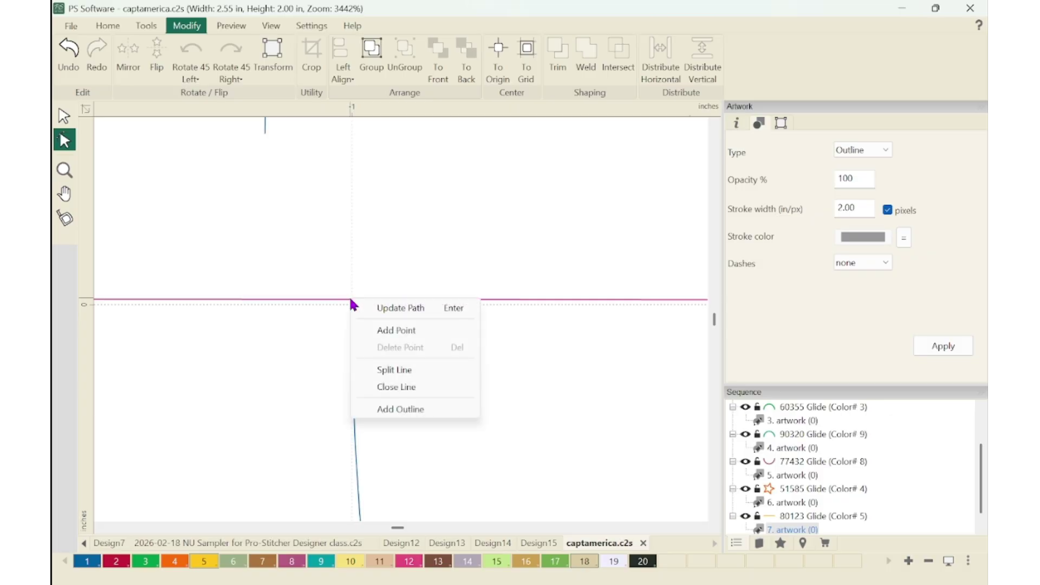
click(394, 369)
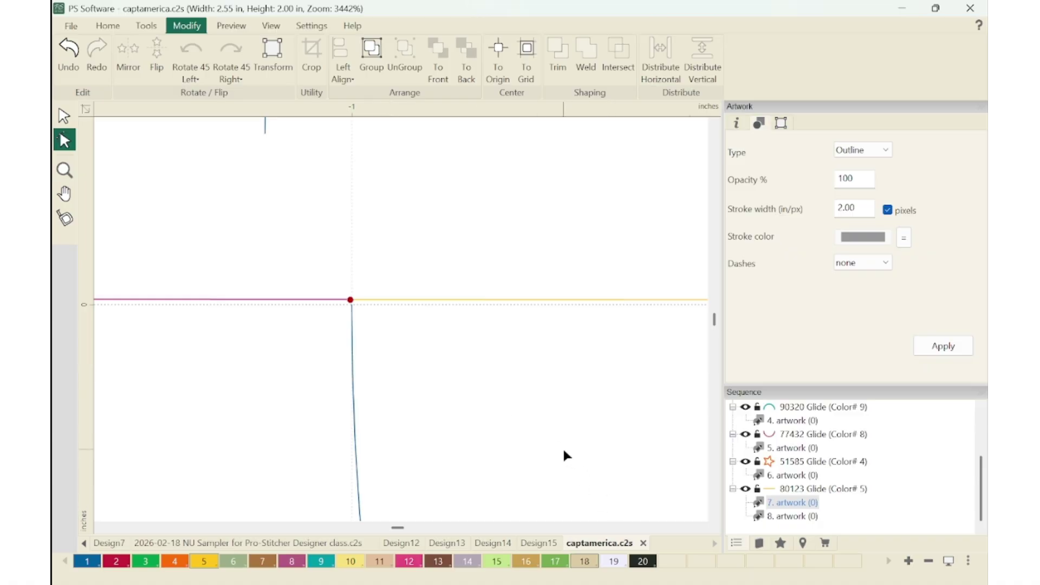
Split the remaining yellow line where it meets the left end of the red middle circle's lower half
key(ctrl+0)
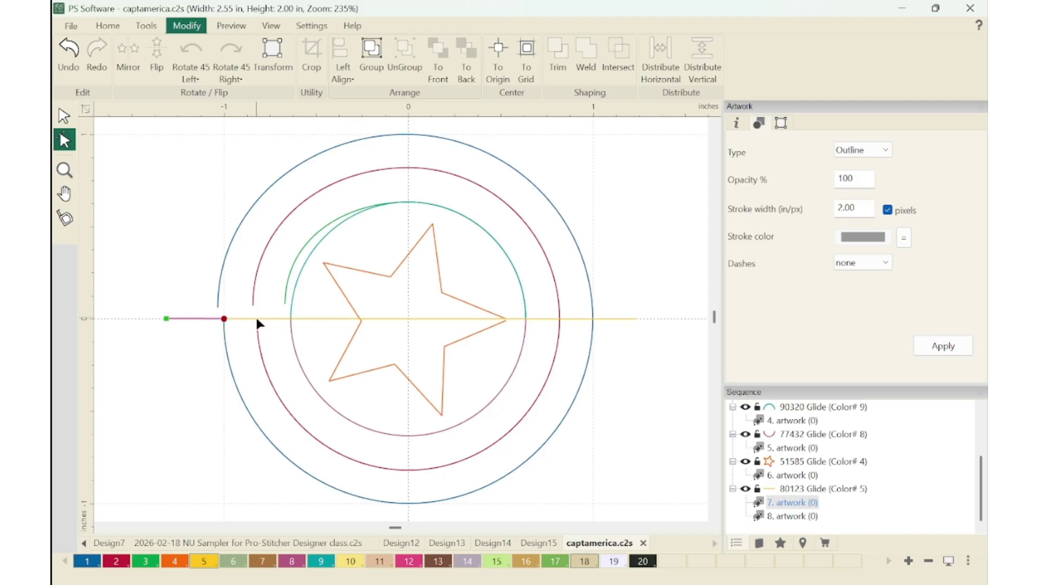
key(z)
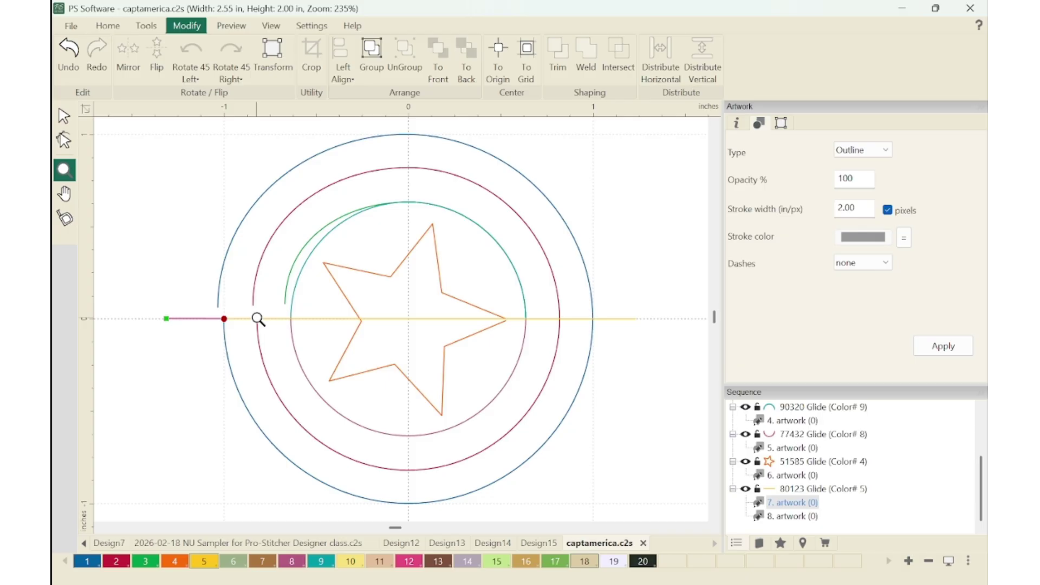
drag(242, 310, 275, 328)
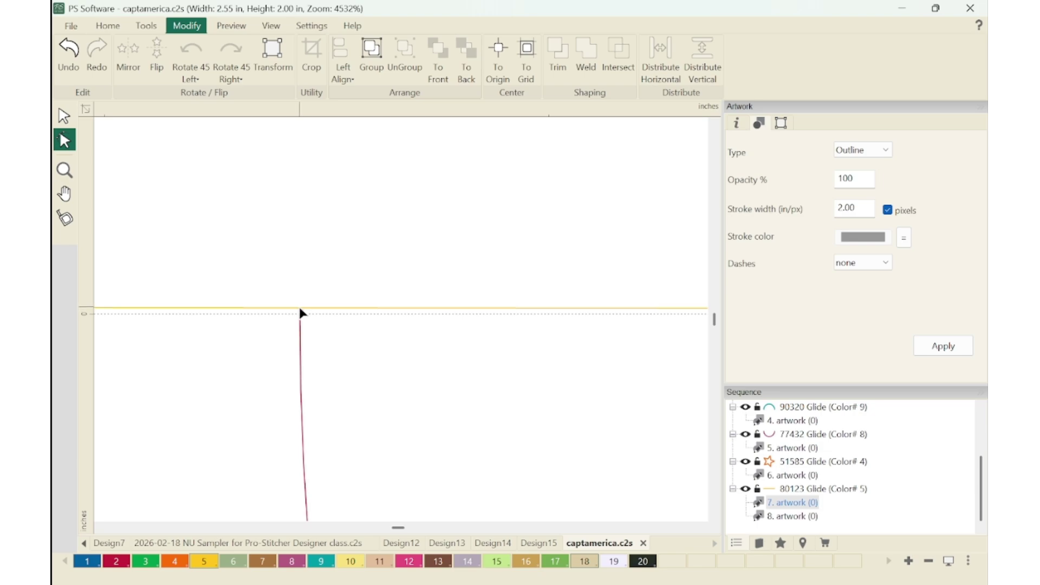
click(301, 314)
right_click(301, 310)
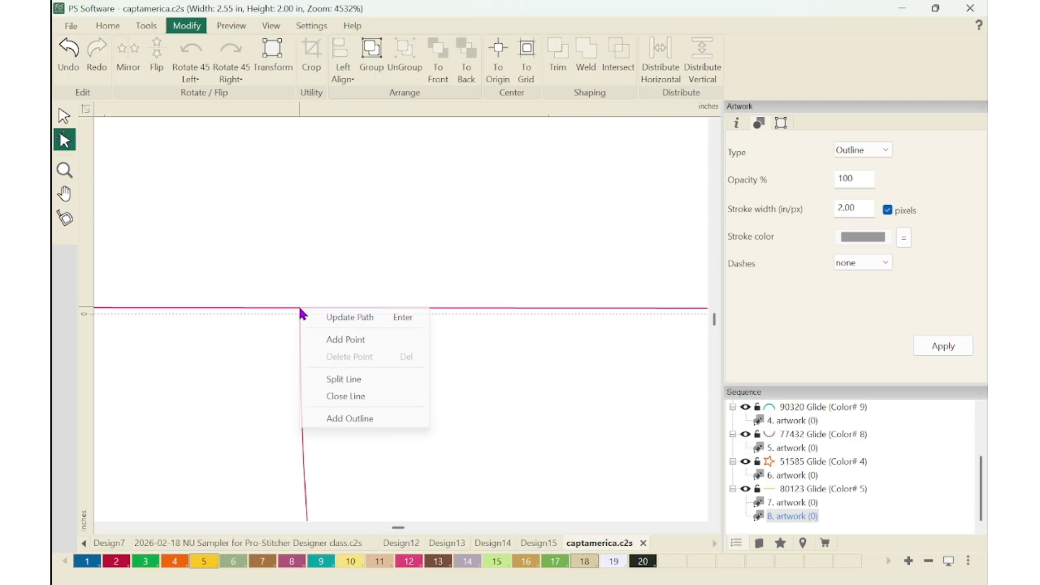
click(341, 381)
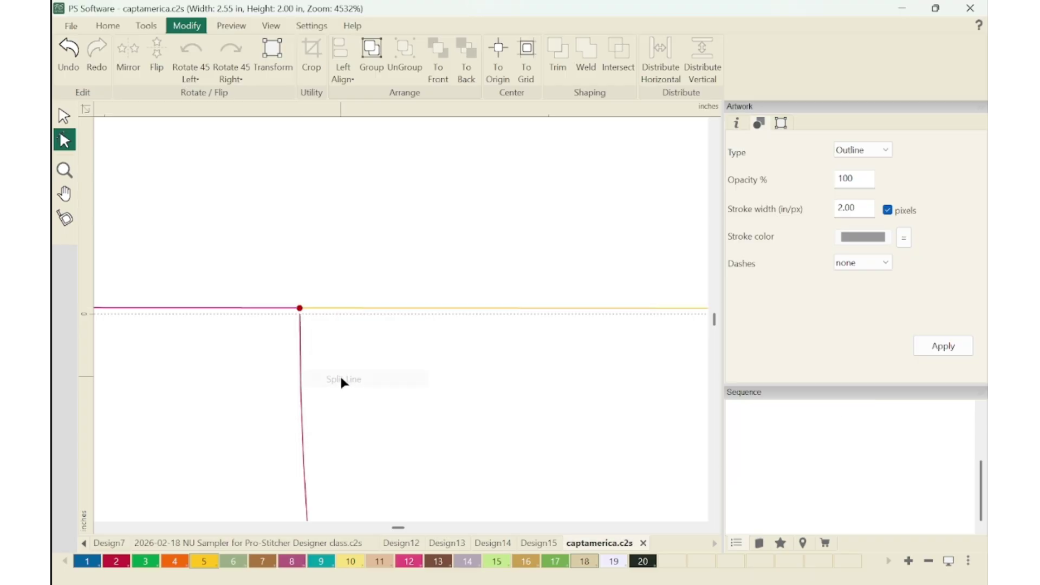
Split the remaining yellow line where it crosses the left side of the inner circle
key(ctrl+0)
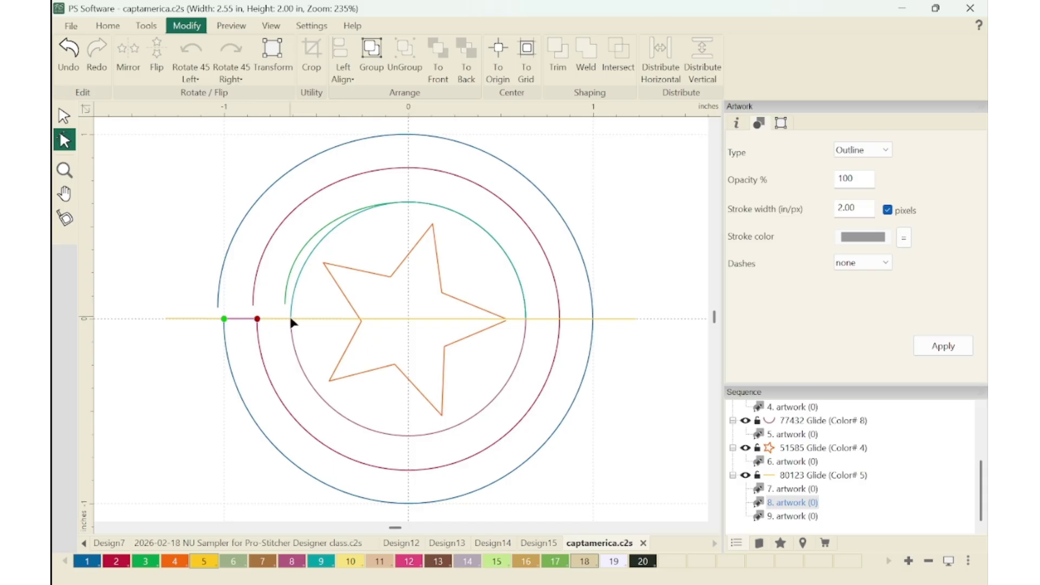
key(z)
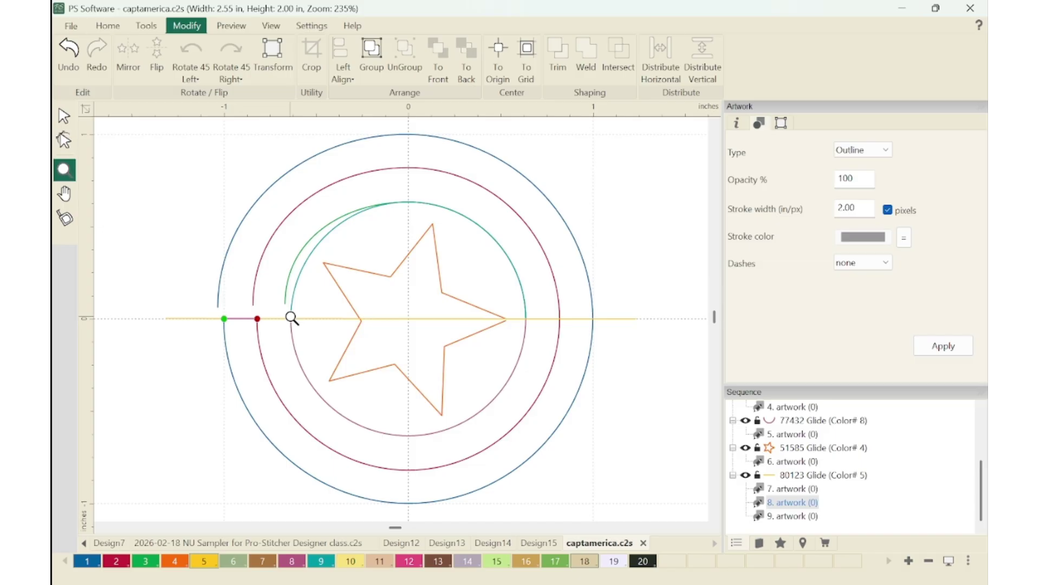
drag(280, 305, 312, 328)
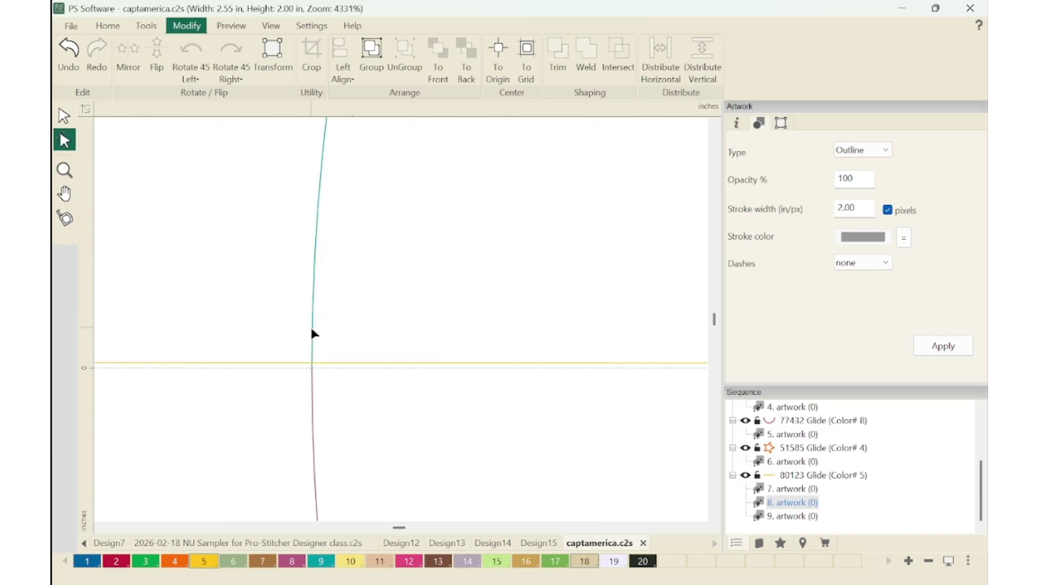
click(313, 364)
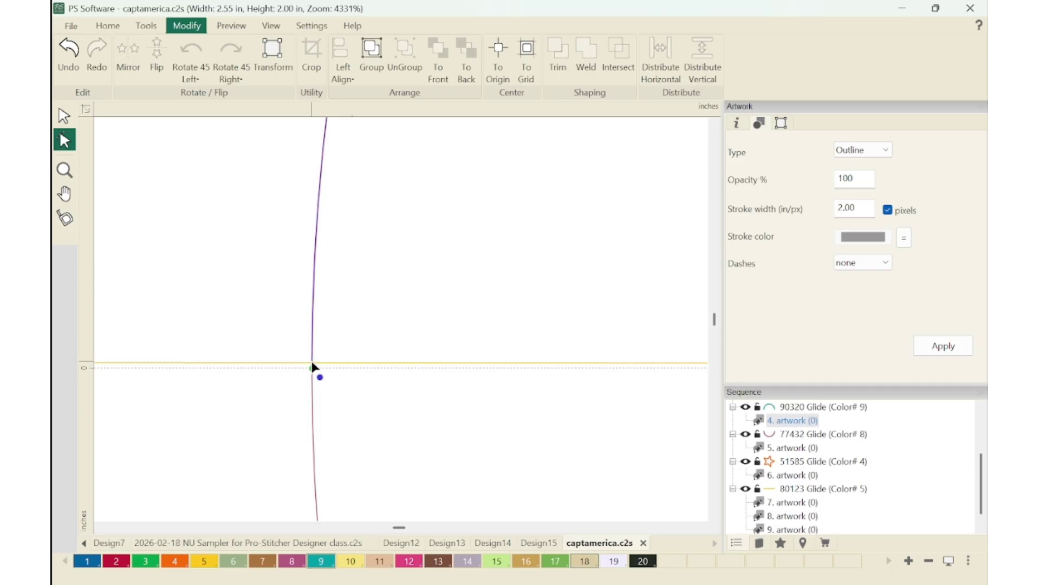
click(339, 367)
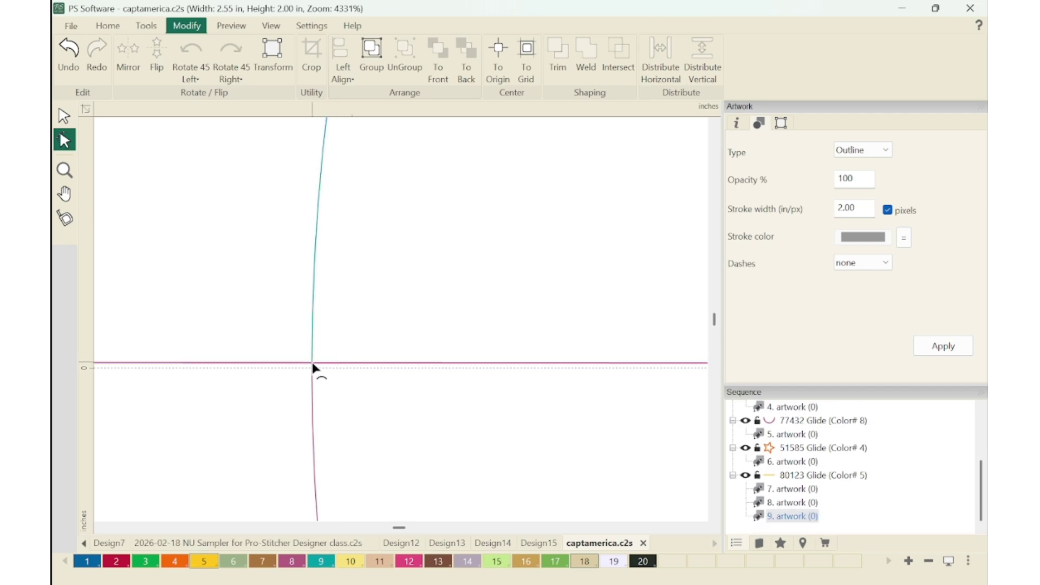
right_click(312, 368)
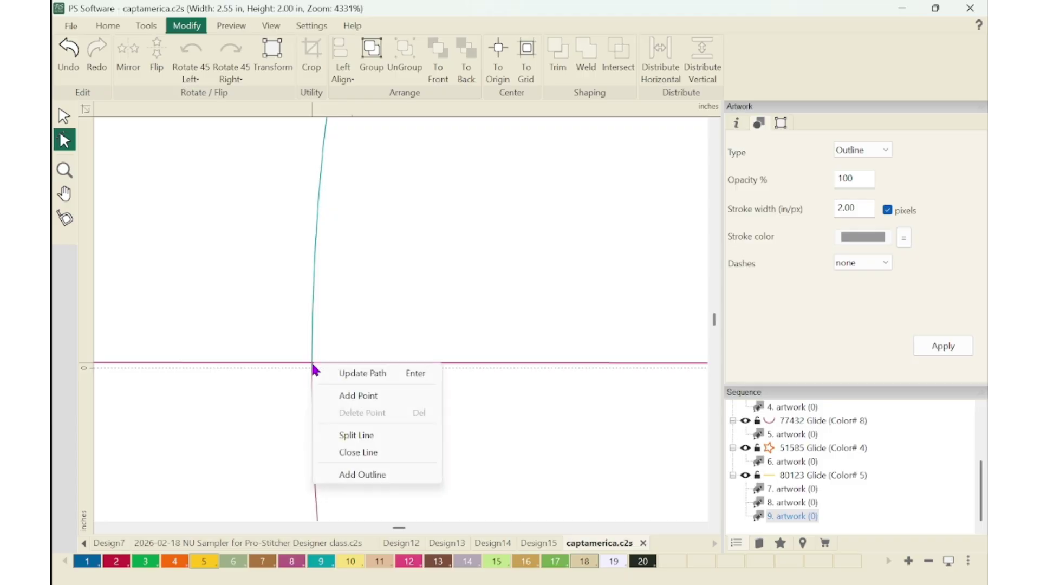
click(345, 435)
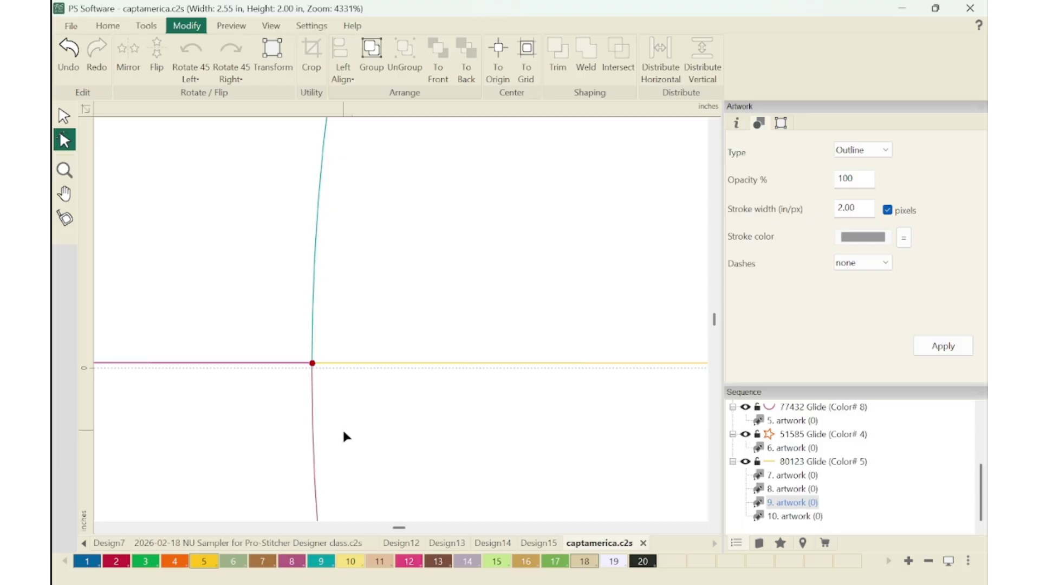
Split the remaining yellow line where it crosses the inner circle's right side and again at the star's right tip
key(ctrl+0)
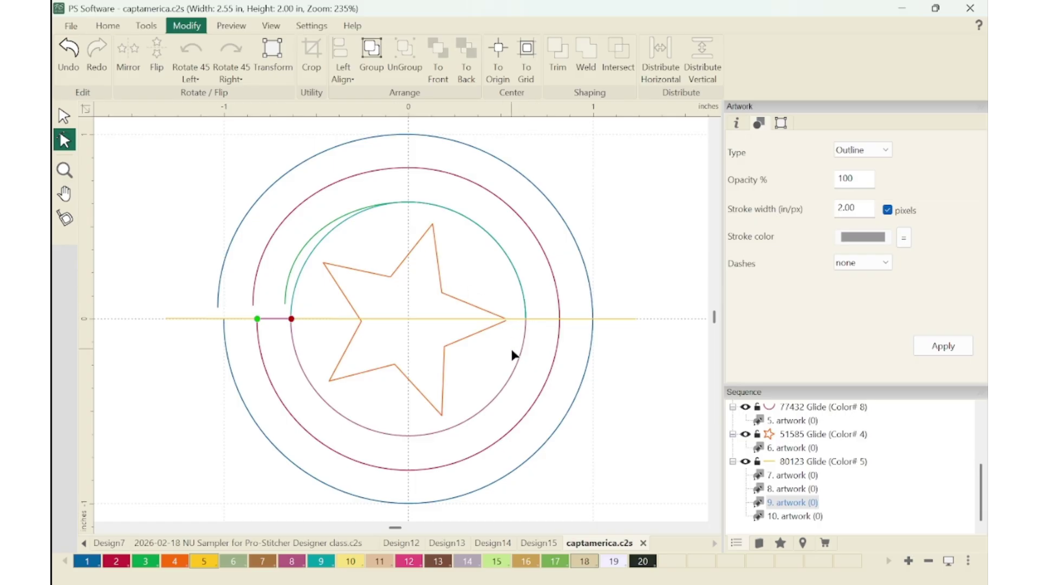
key(z)
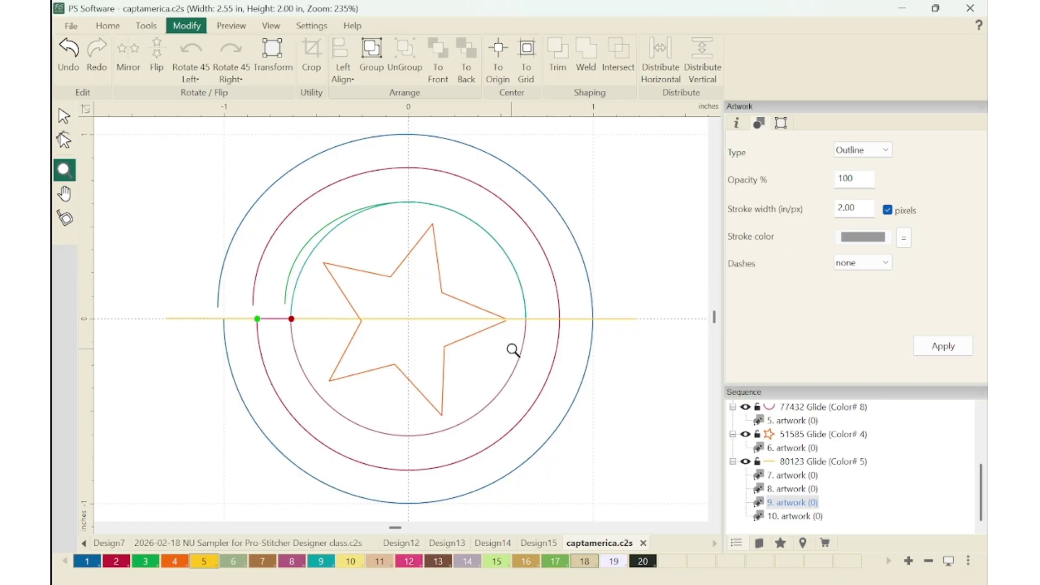
drag(477, 295, 535, 342)
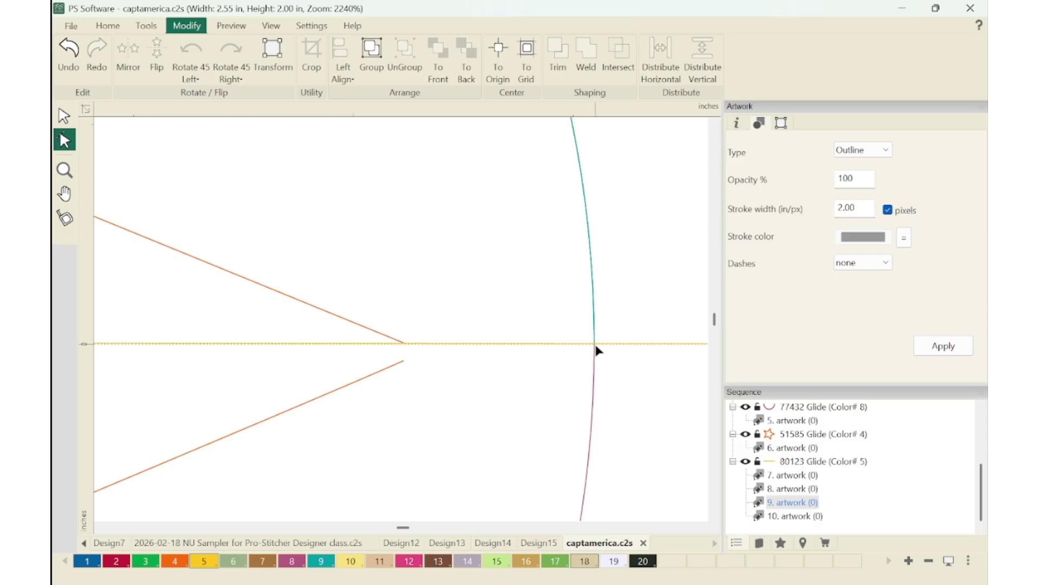
click(575, 343)
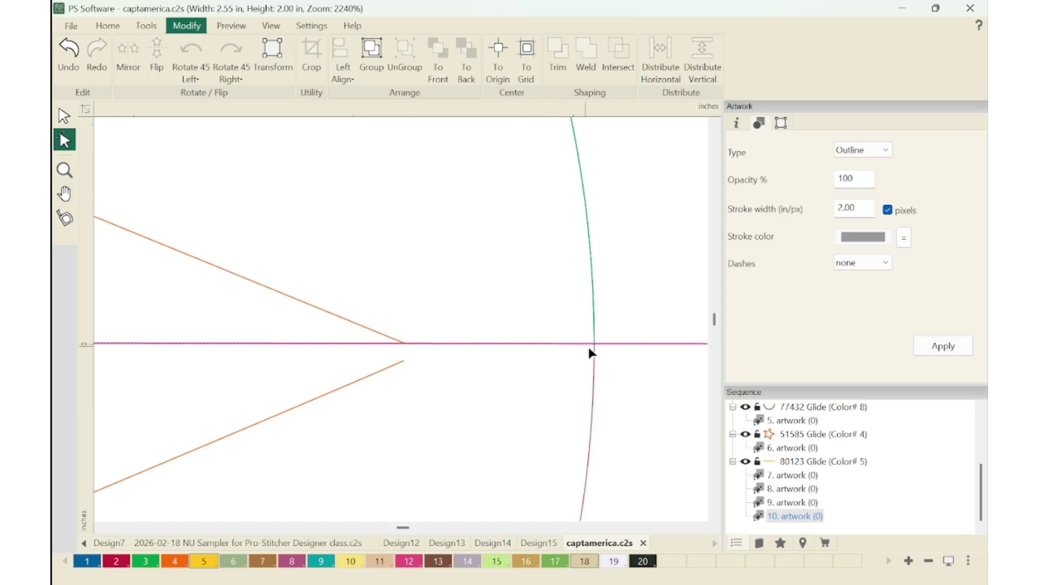
right_click(595, 346)
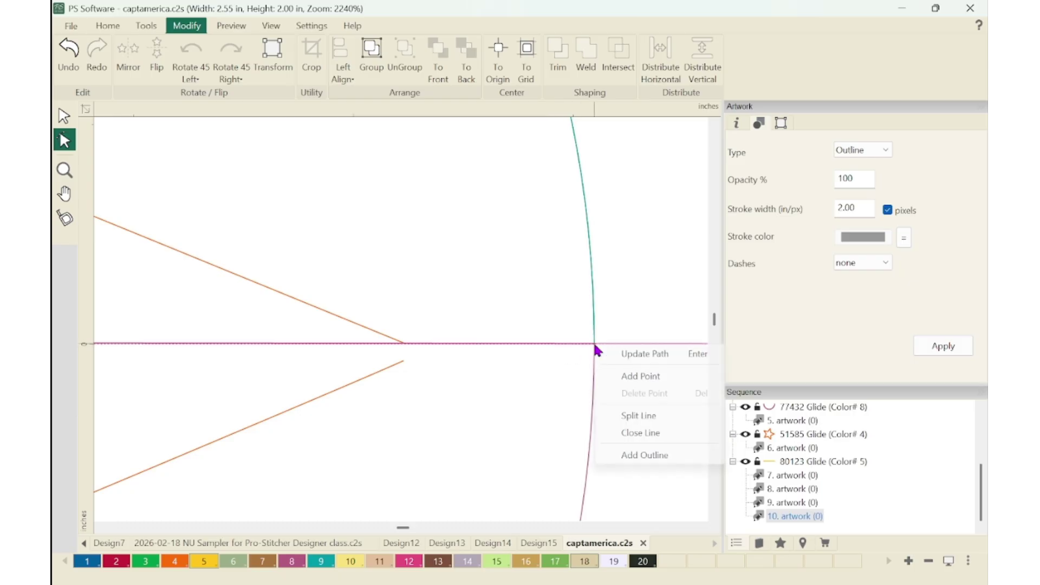
click(638, 415)
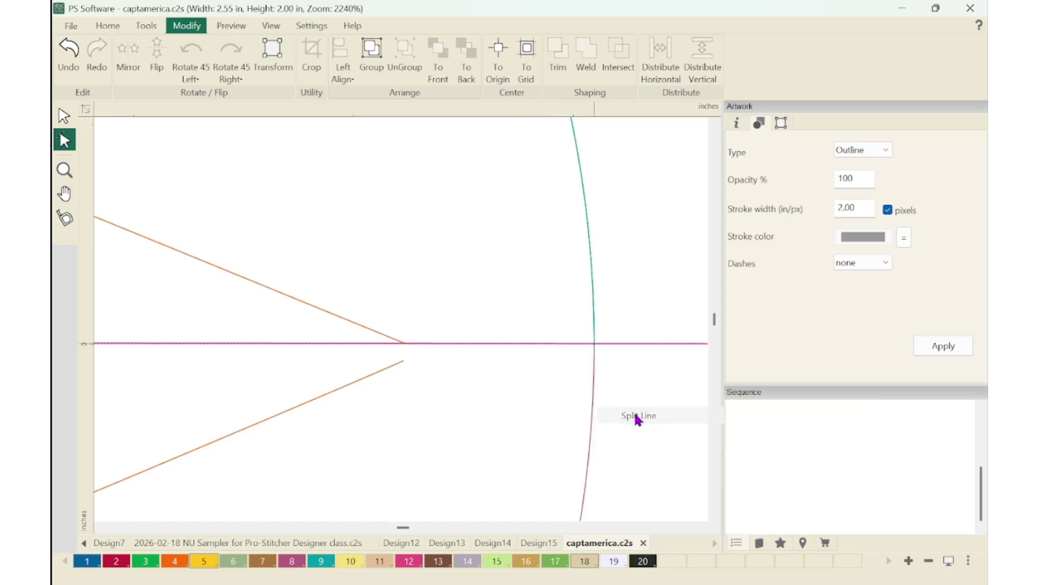
right_click(405, 345)
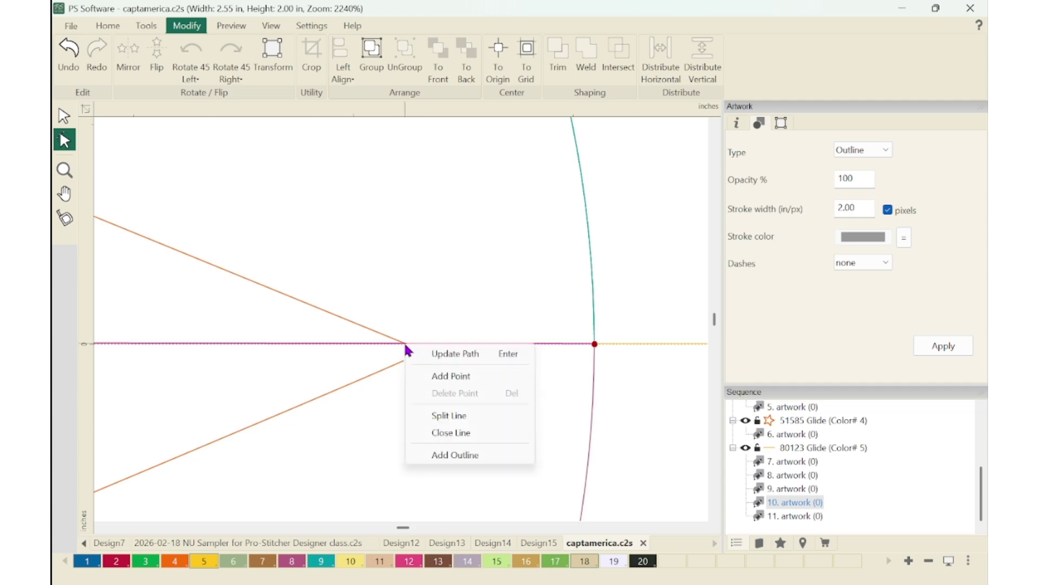
click(443, 417)
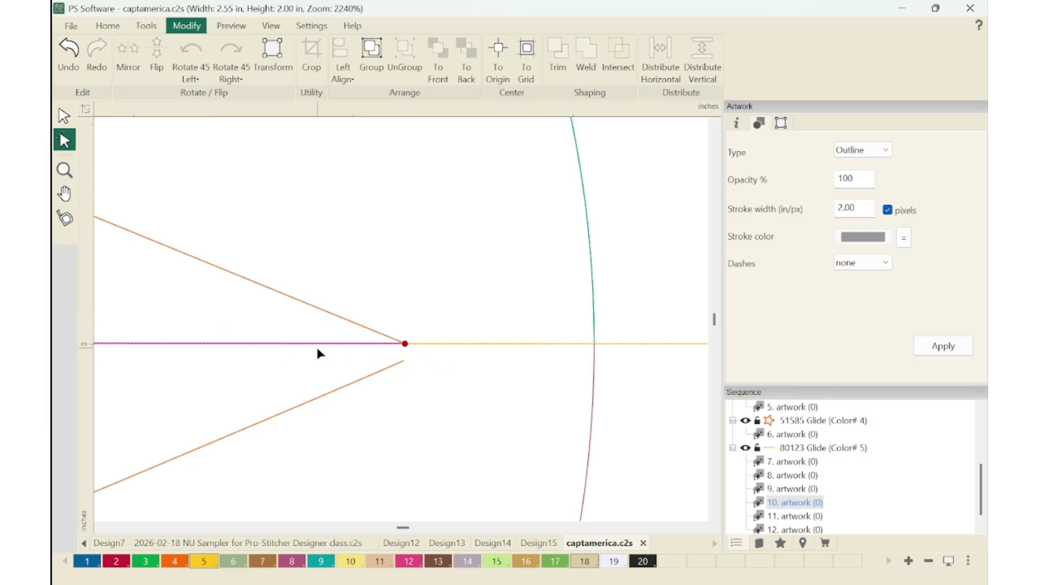
Recolour the three line segments left of the inner circle, from outermost inward, with thread colours 12, 13 and 14
click(382, 344)
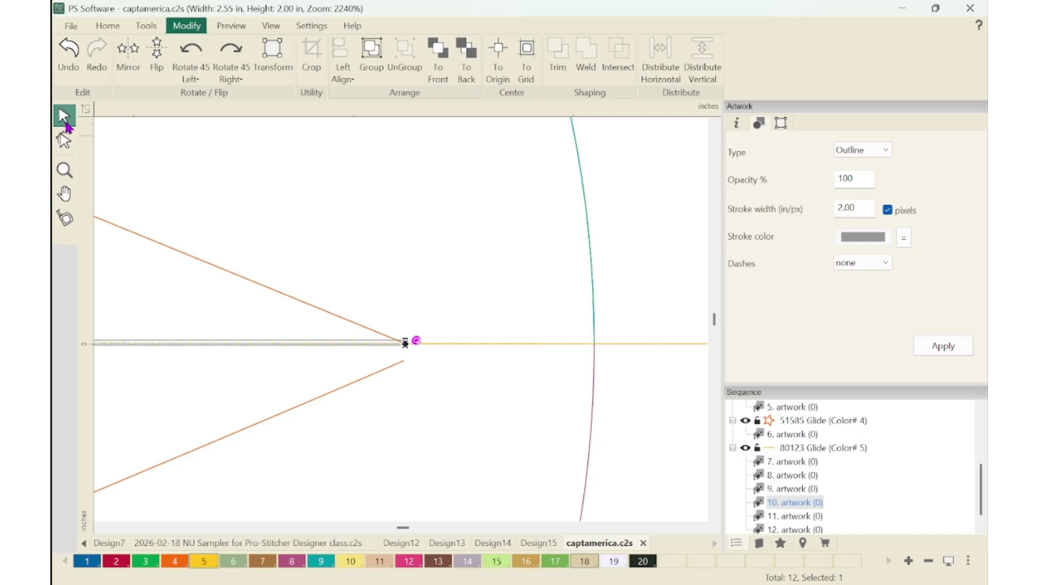
key(ctrl+0)
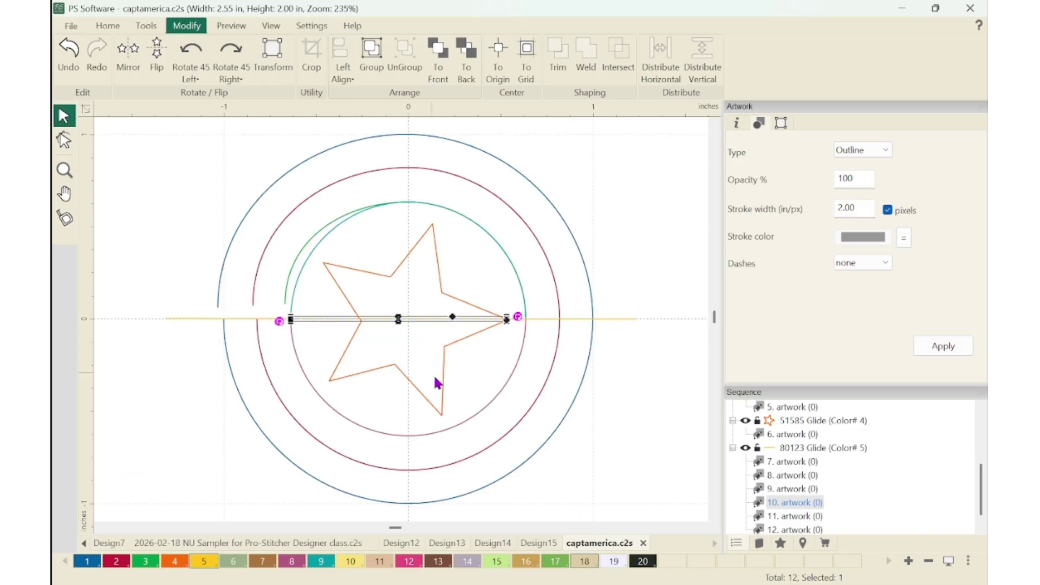
click(218, 464)
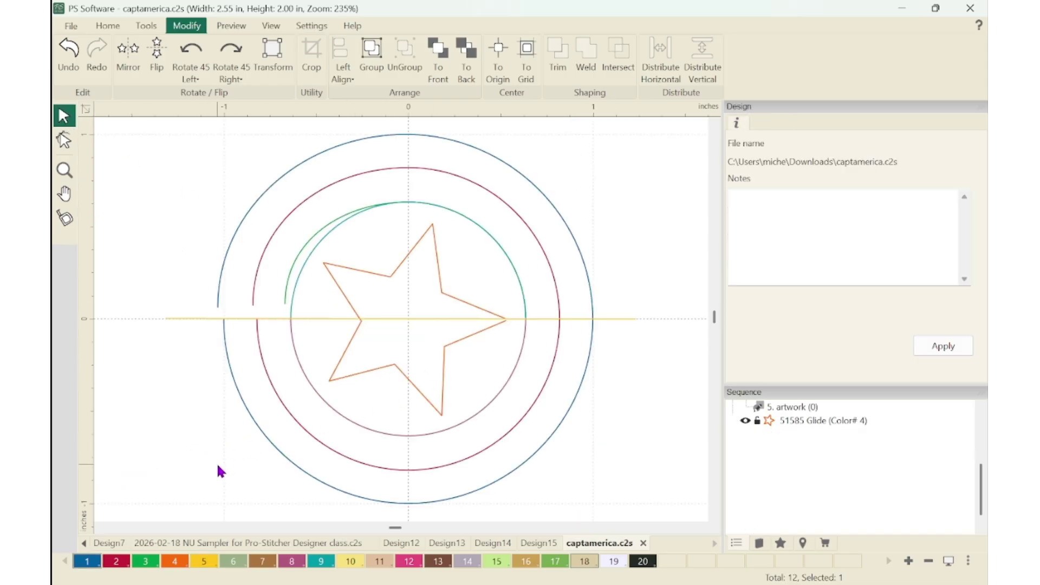
click(188, 319)
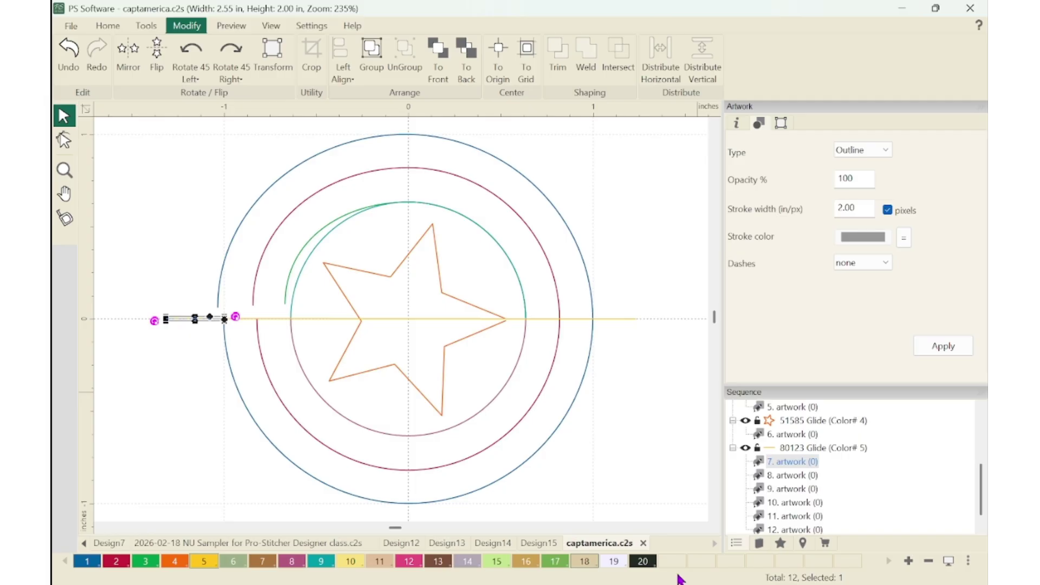
click(410, 562)
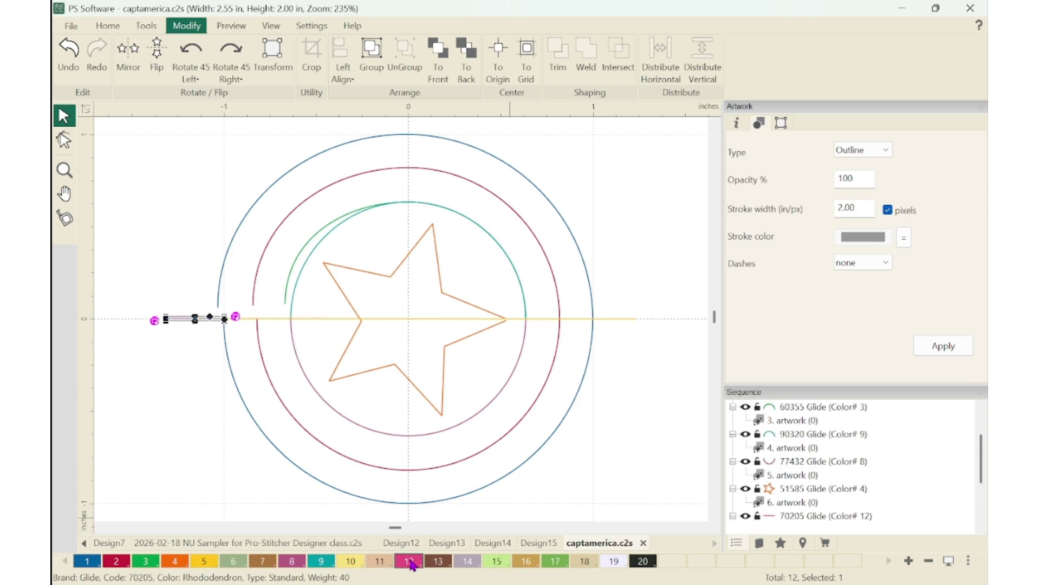
click(247, 317)
click(438, 565)
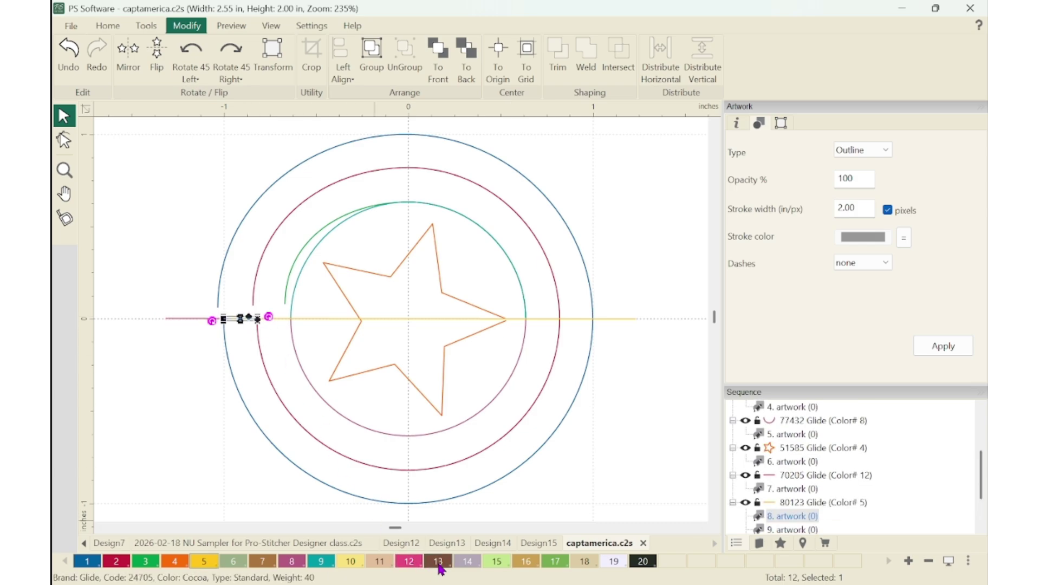
click(282, 318)
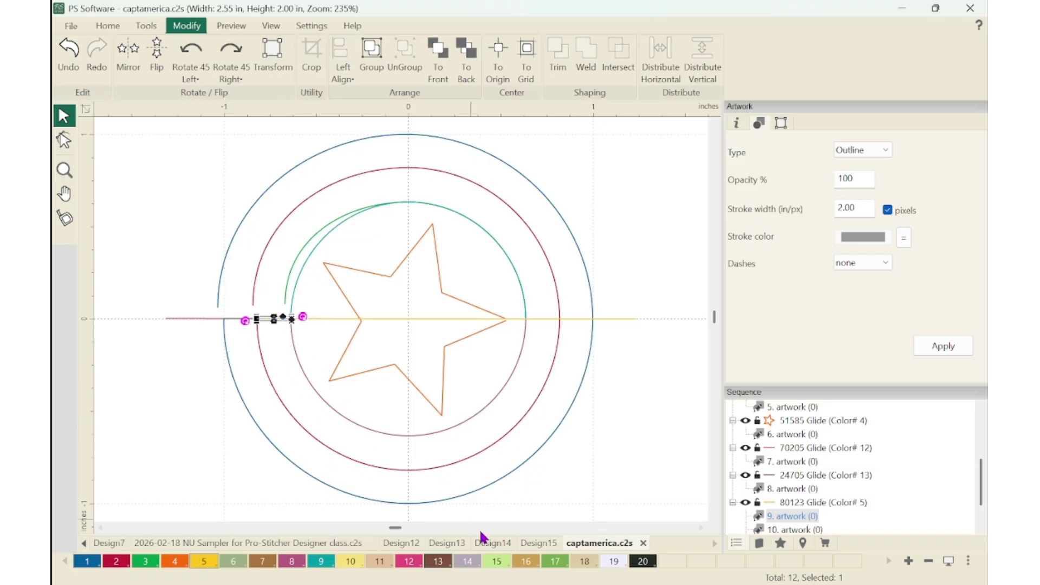
click(474, 561)
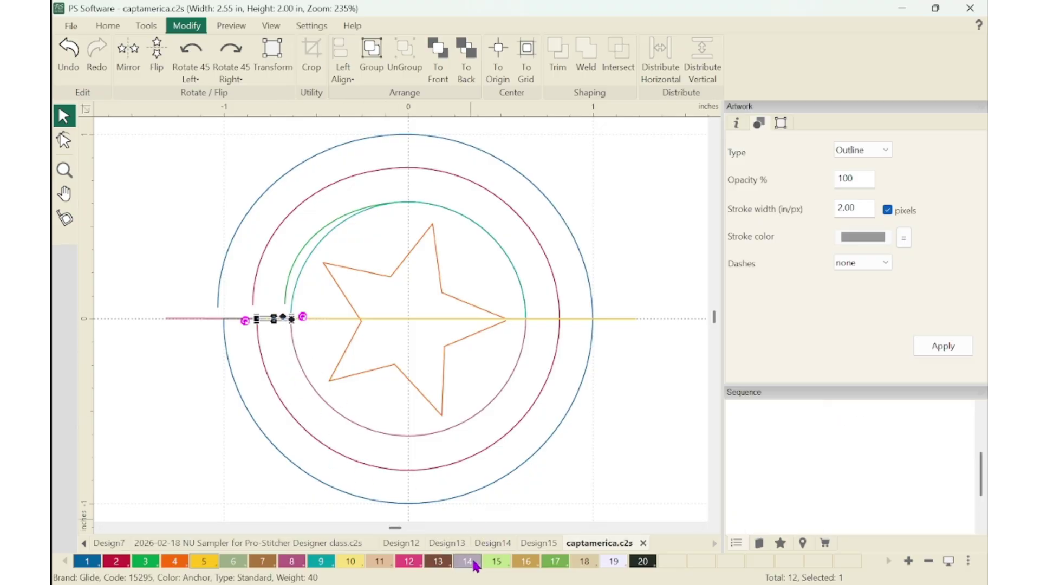
Recolour the short segment between the star's right tip and the inner circle with colour 15, and delete the segment crossing the star
click(512, 318)
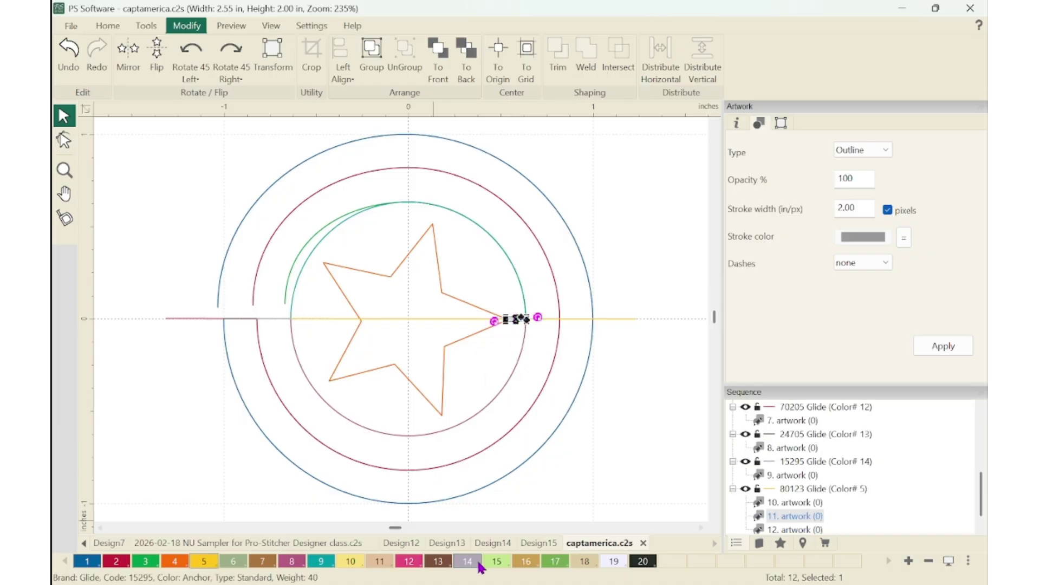
click(496, 561)
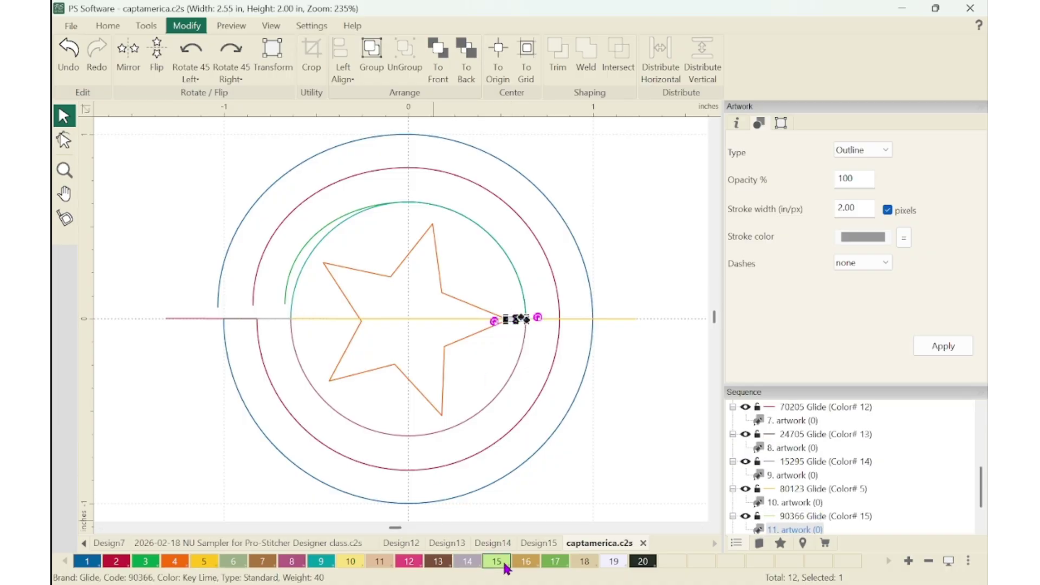
click(396, 319)
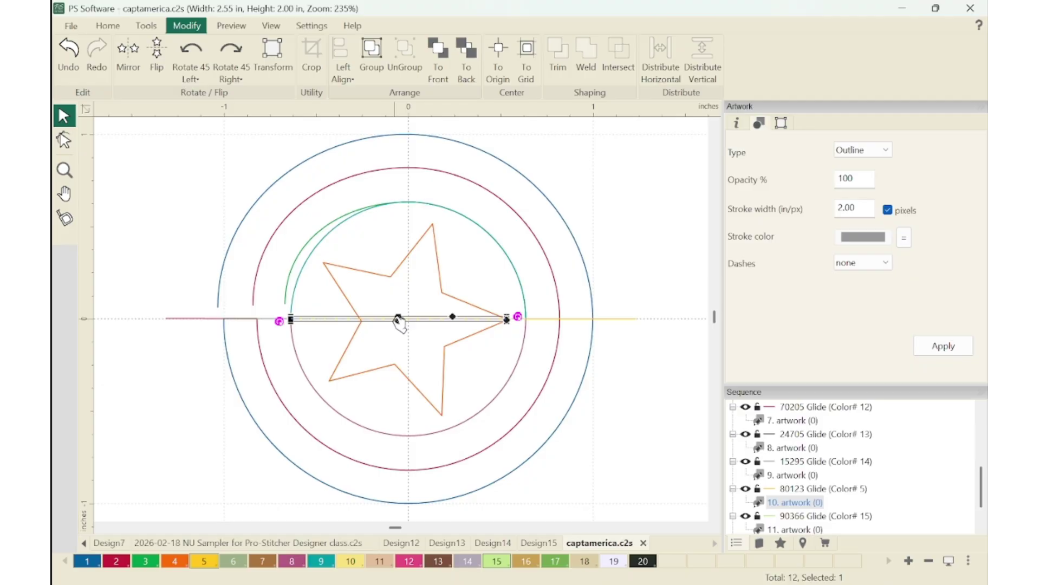
key(Delete)
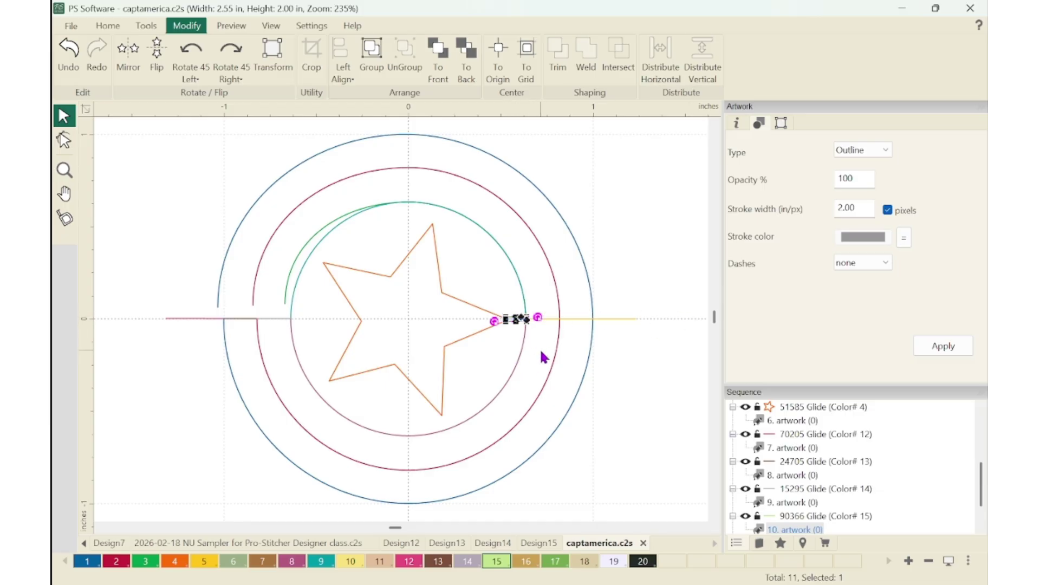
Recolour the remaining yellow segment running outward from the inner circle's right side with colour 16
click(574, 319)
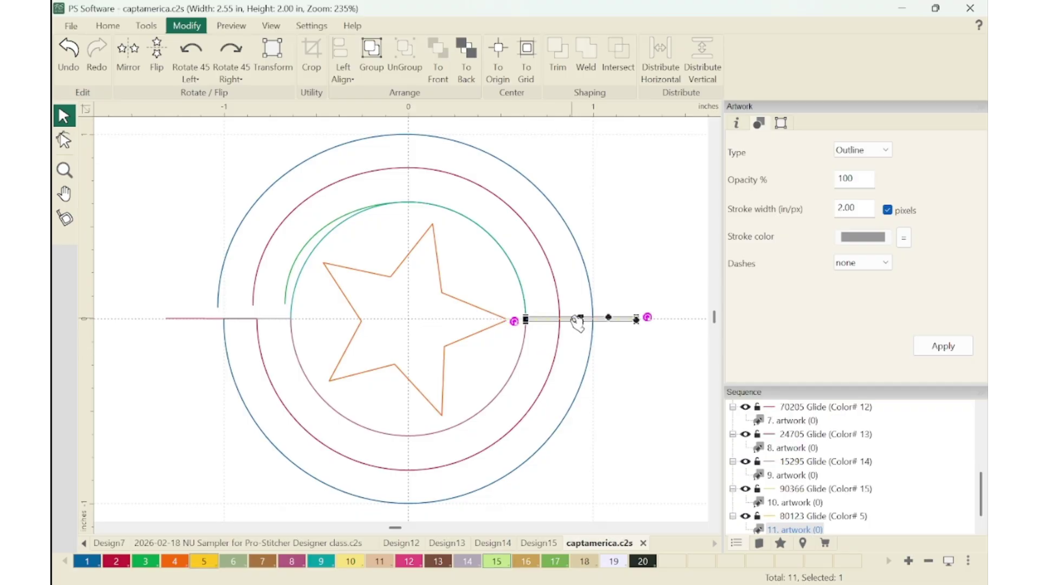
click(526, 561)
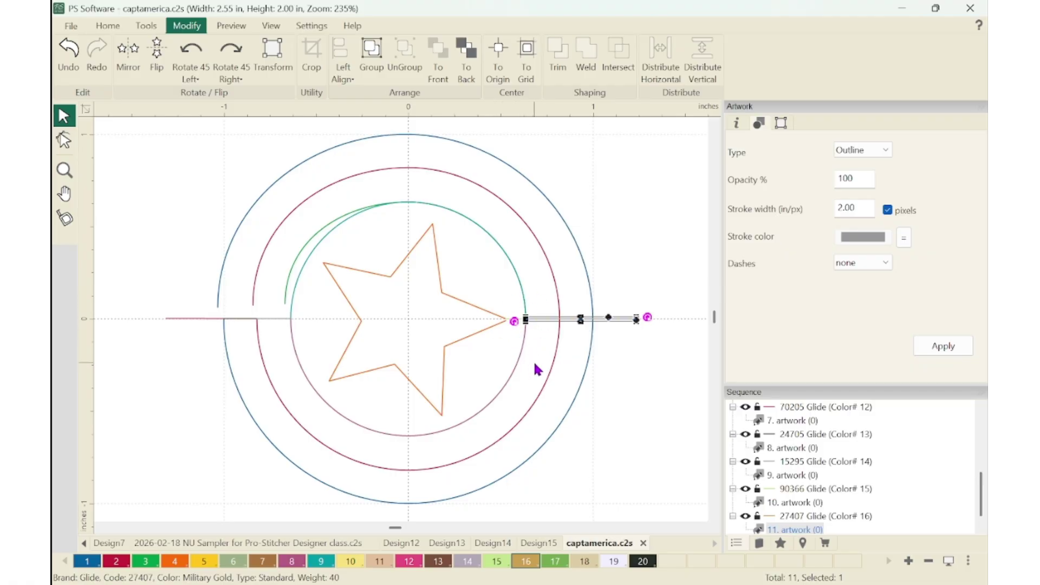
click(609, 272)
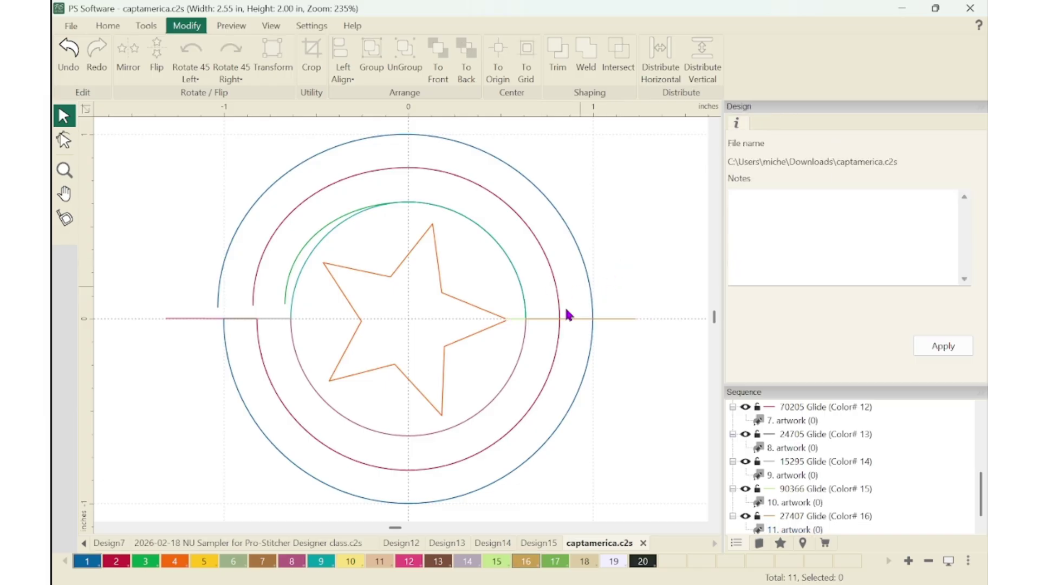
Duplicate the short segment between the star's right tip and the inner circle, and recolour the copy with black colour 20
key(z)
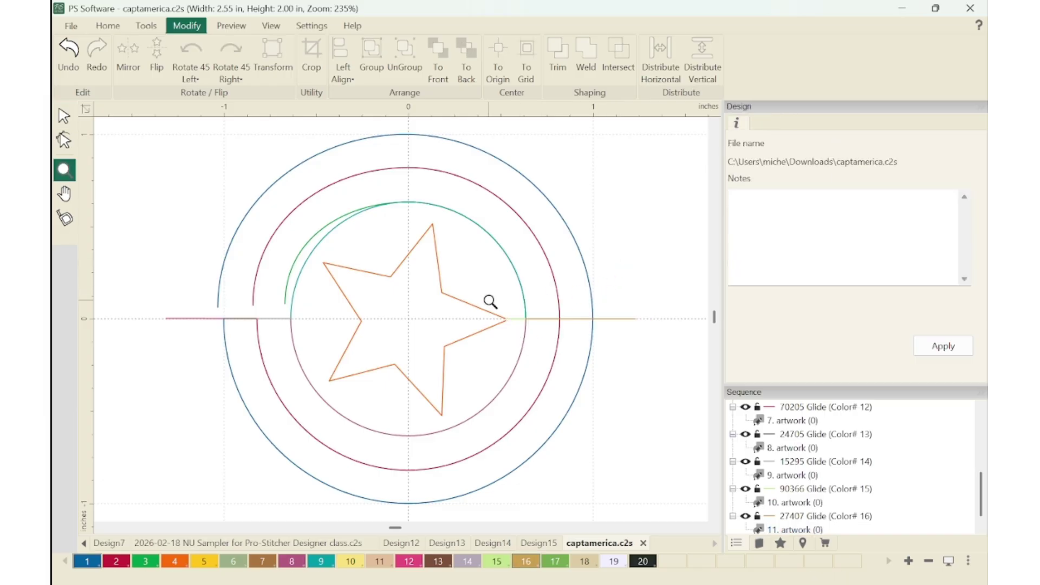
drag(490, 301, 537, 345)
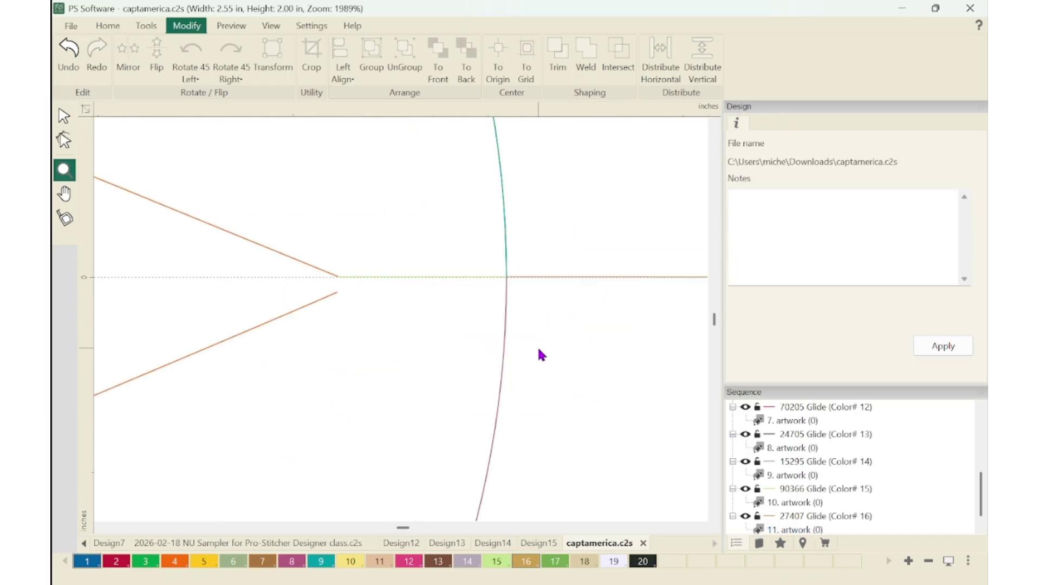
click(413, 277)
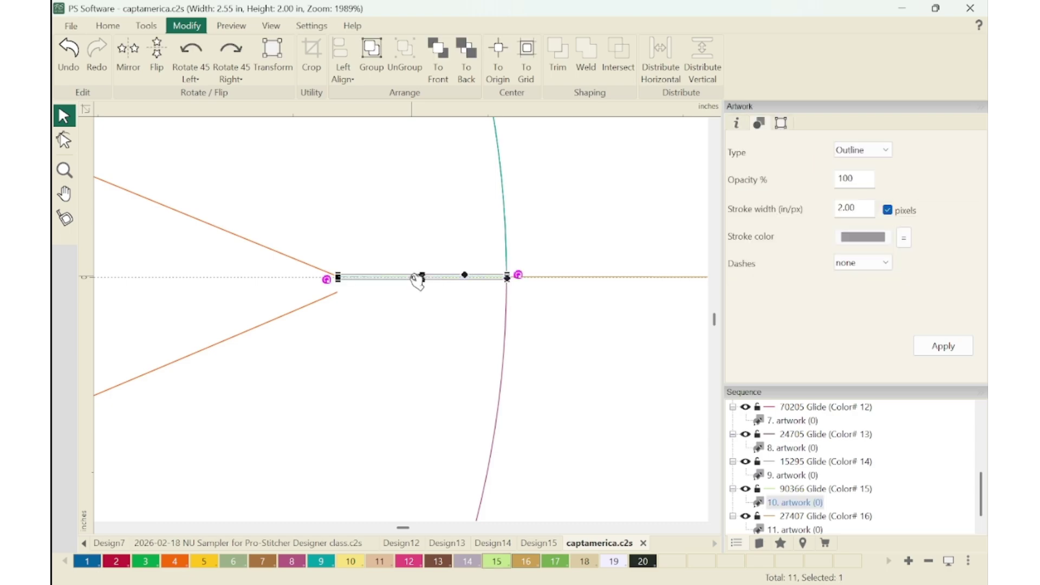
click(422, 276)
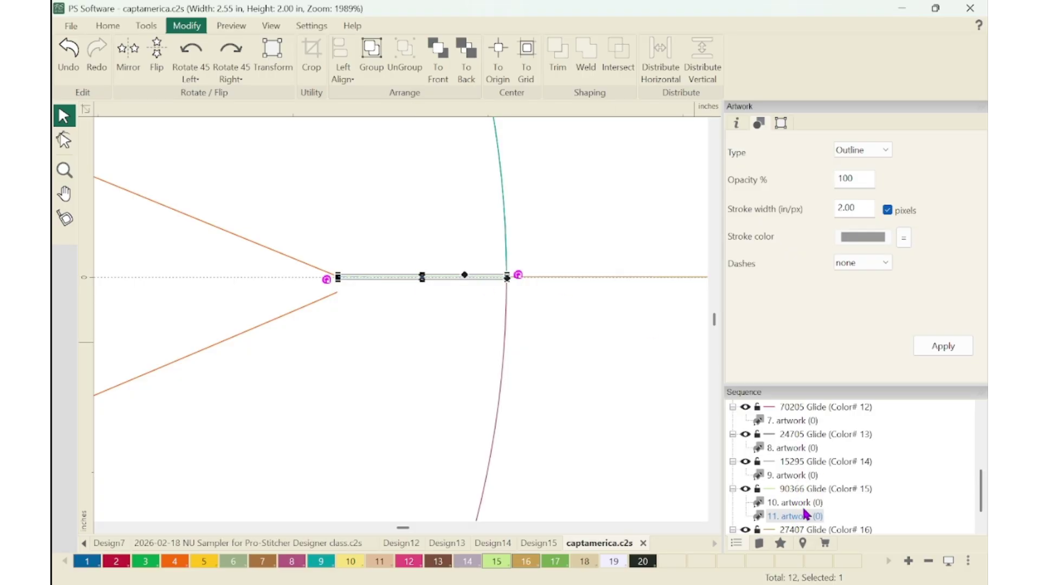
click(644, 564)
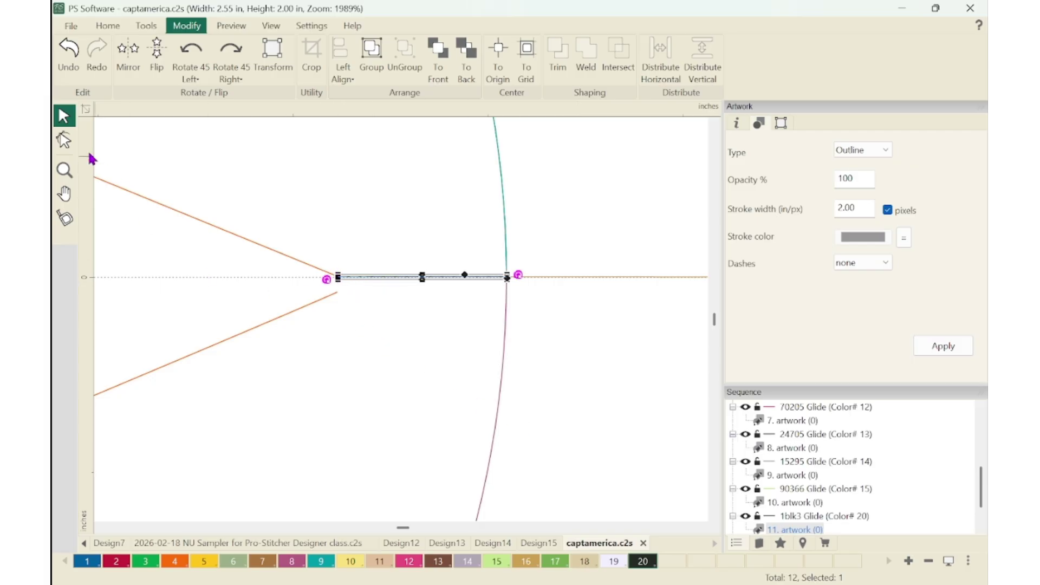
Move the black copy's right endpoint slightly above the inner circle junction and convert its path points to Line
click(64, 140)
click(339, 277)
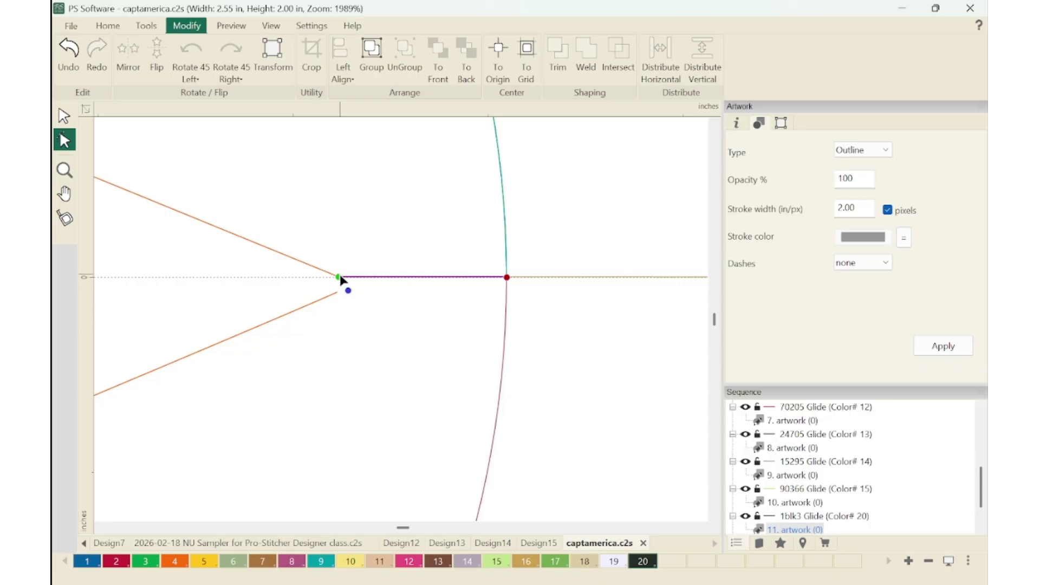
click(506, 278)
drag(508, 279, 500, 260)
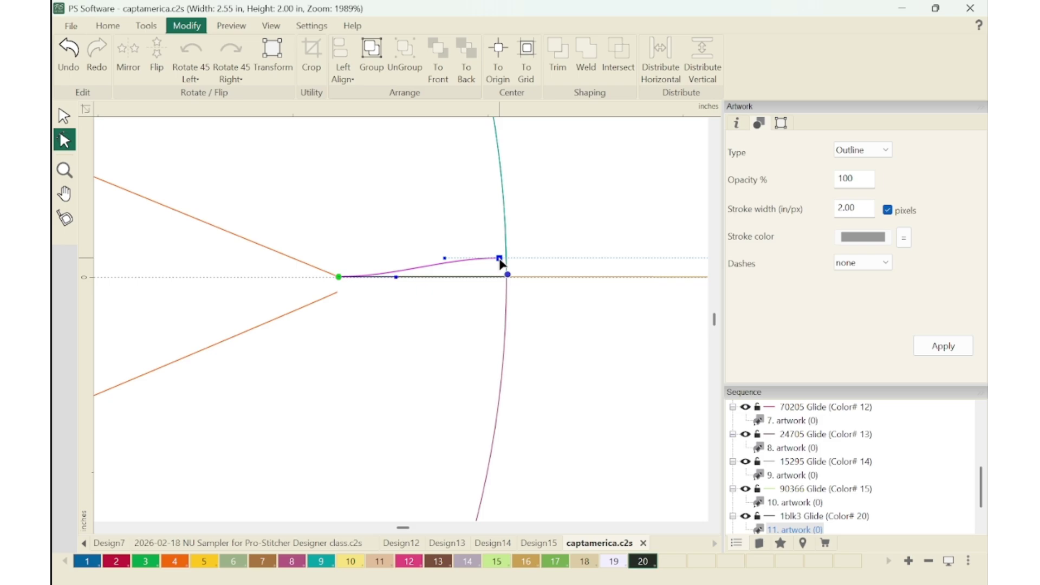
click(339, 277)
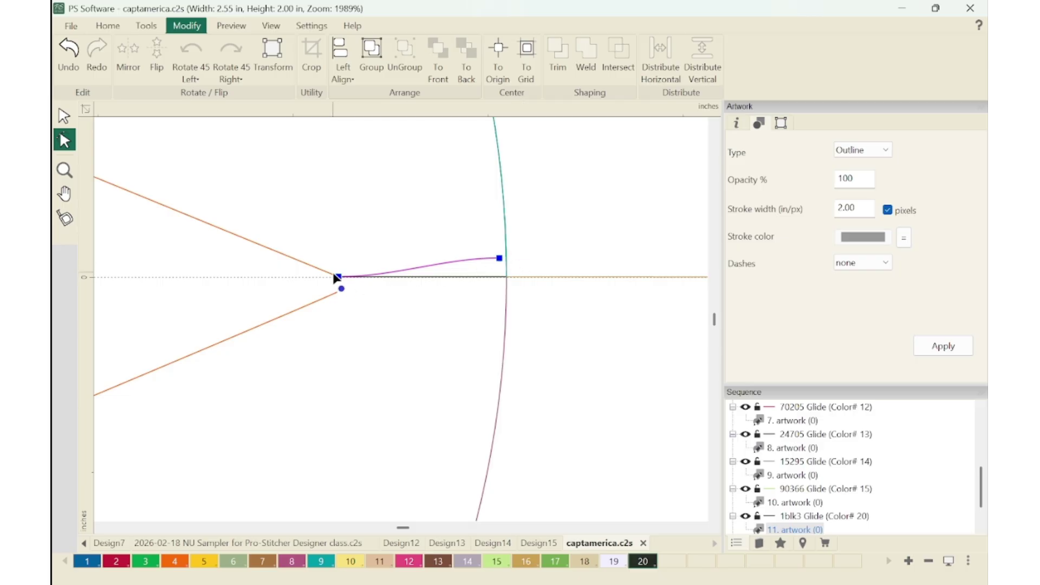
right_click(339, 278)
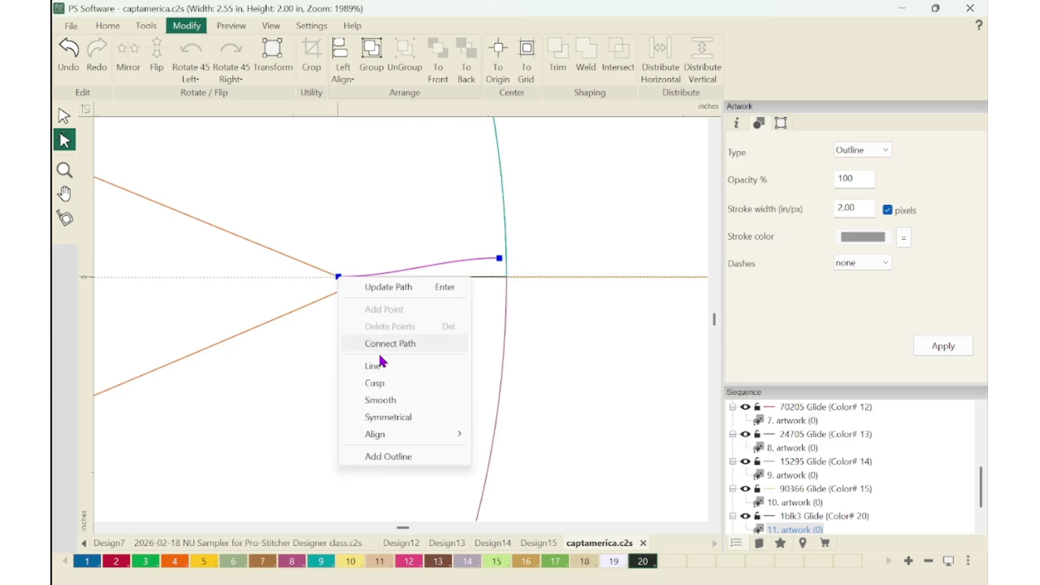
click(373, 366)
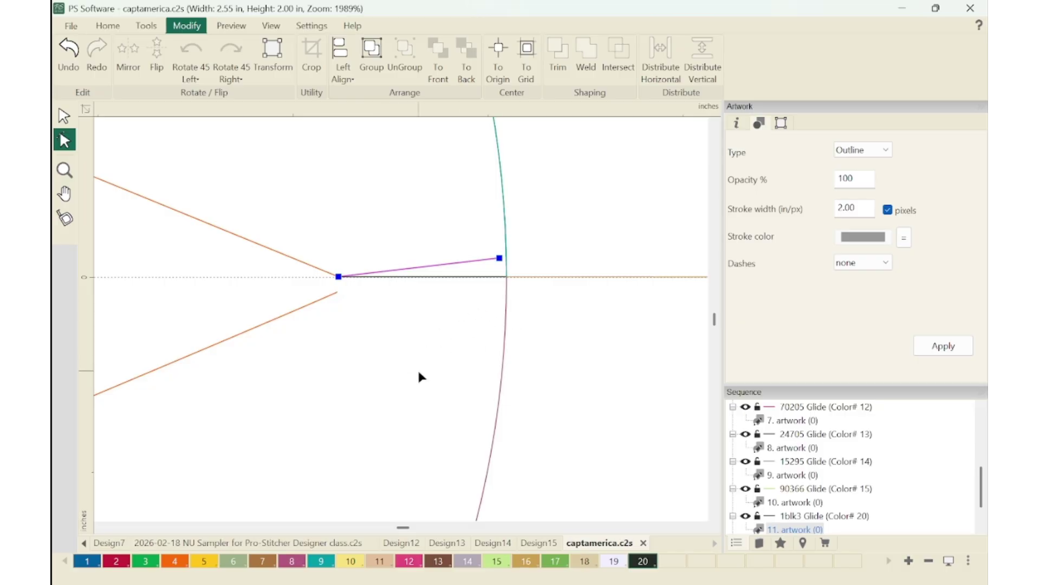
Convert both endpoints of the original colour 15 segment between the star tip and inner circle to Line
click(444, 278)
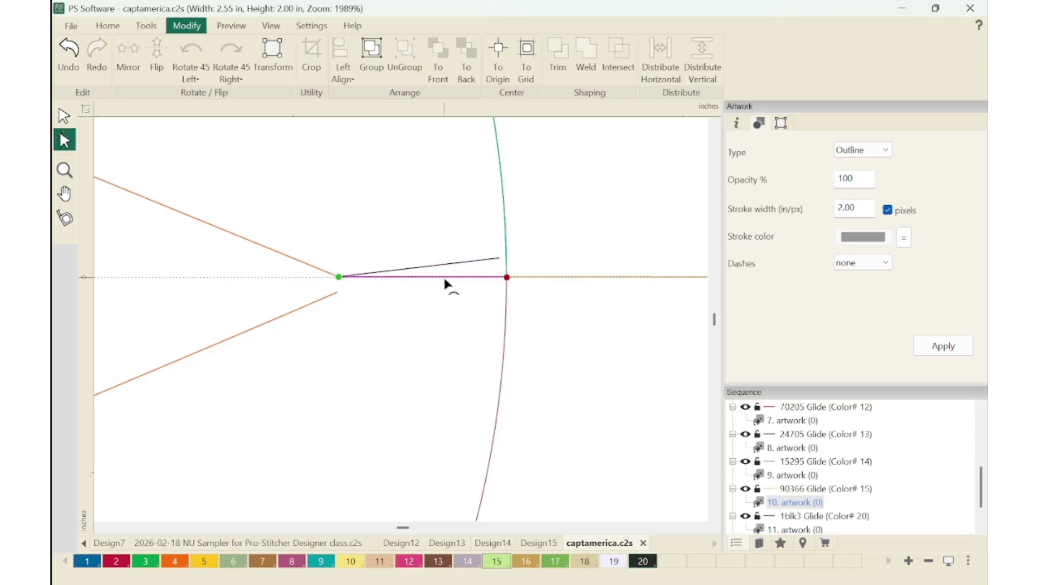
click(338, 277)
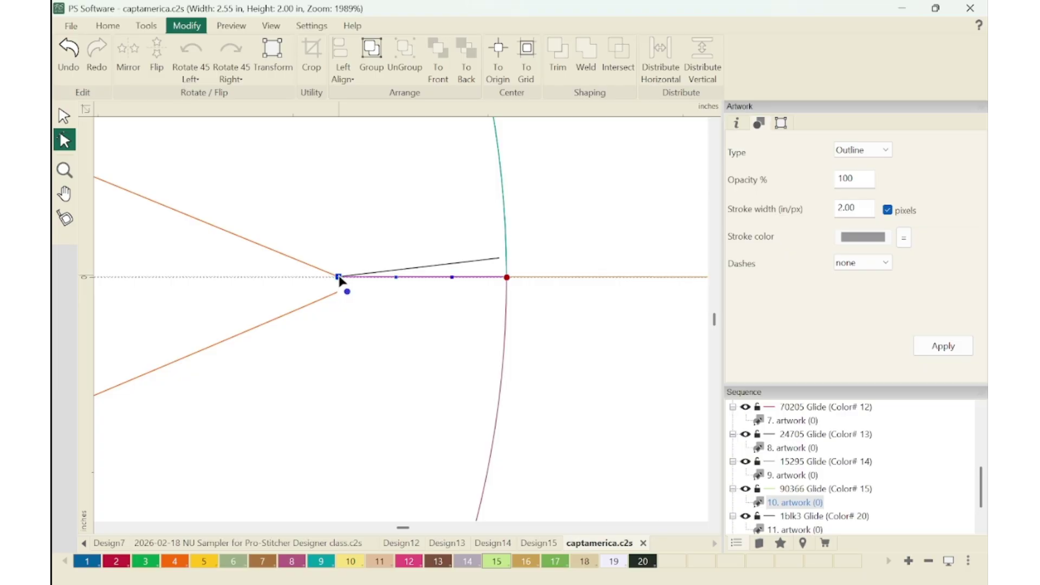
click(507, 277)
right_click(508, 280)
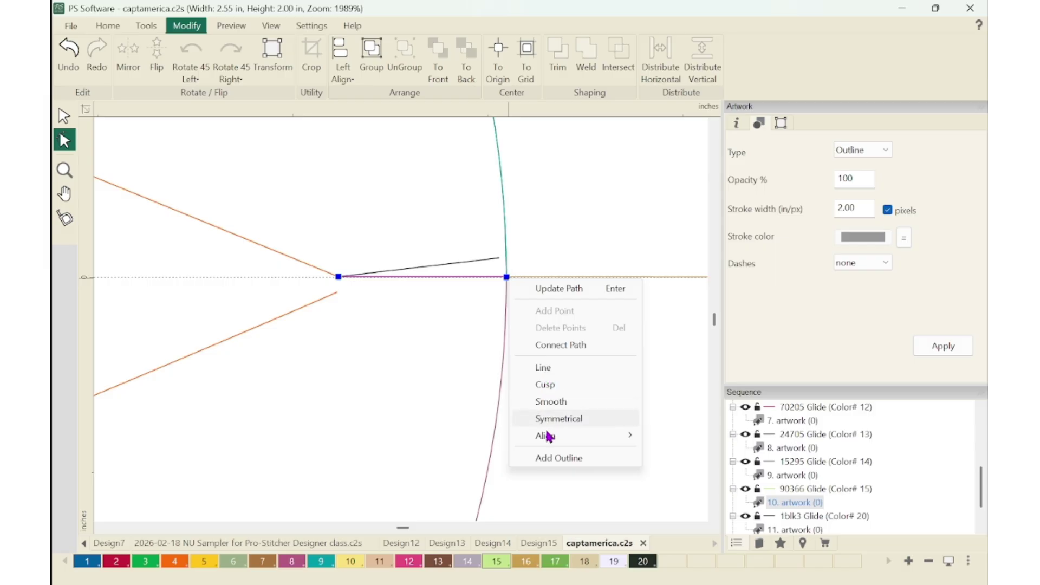
click(549, 367)
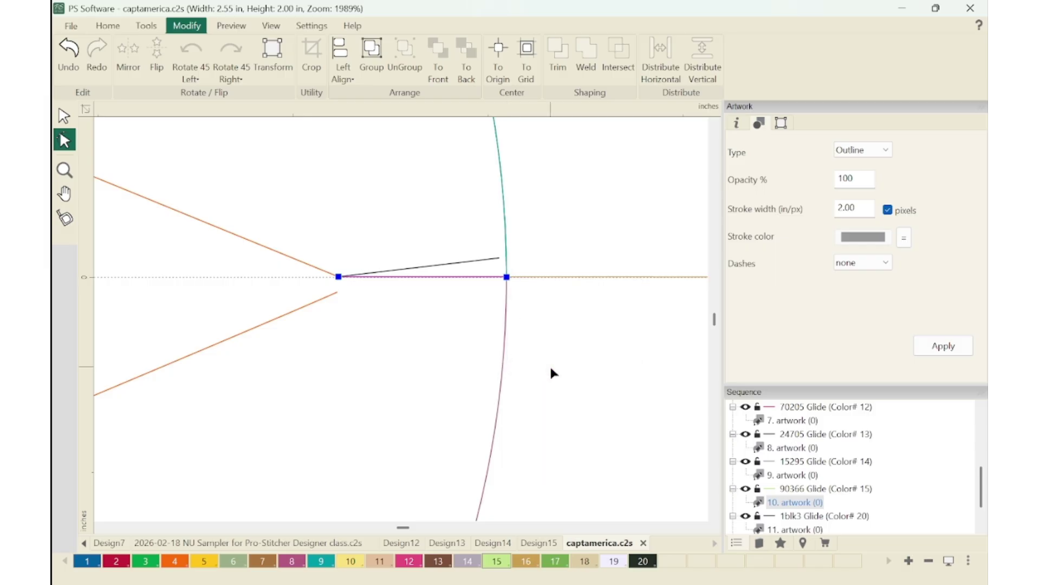
Convert the inner endpoint of the colour 16 segment right of the inner circle to Line
key(ctrl+0)
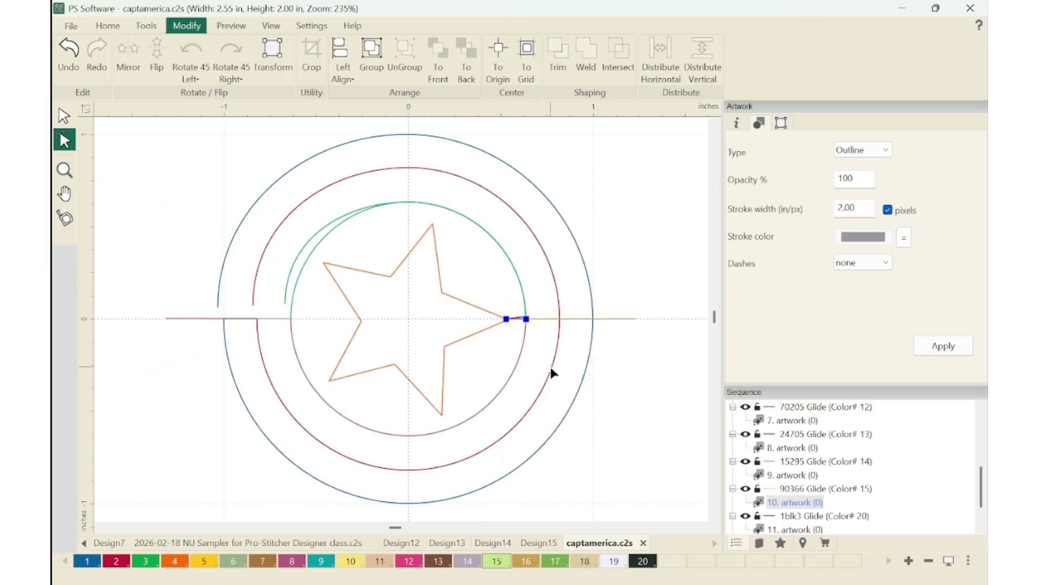
click(555, 324)
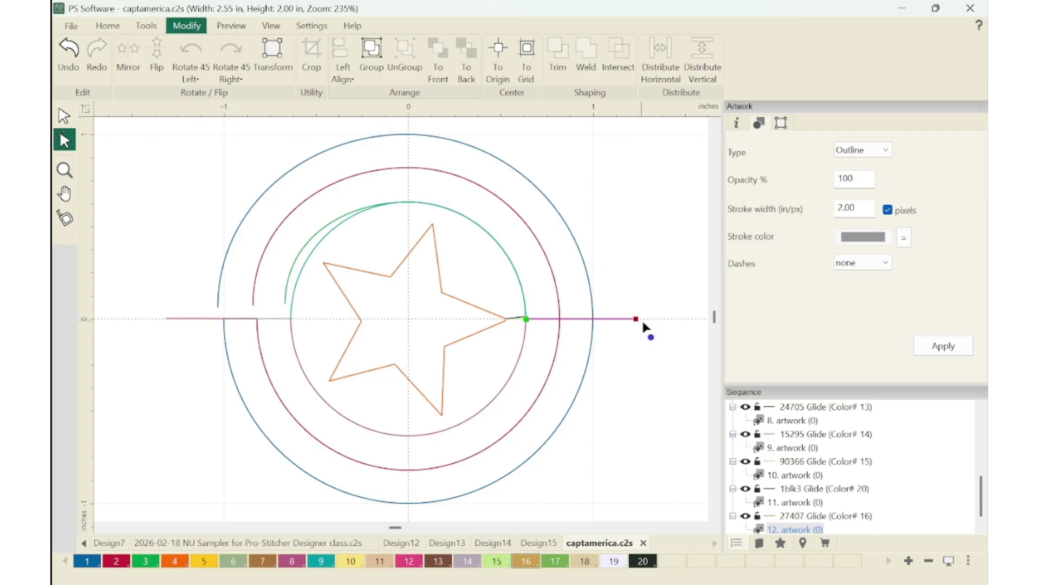
click(525, 320)
right_click(528, 322)
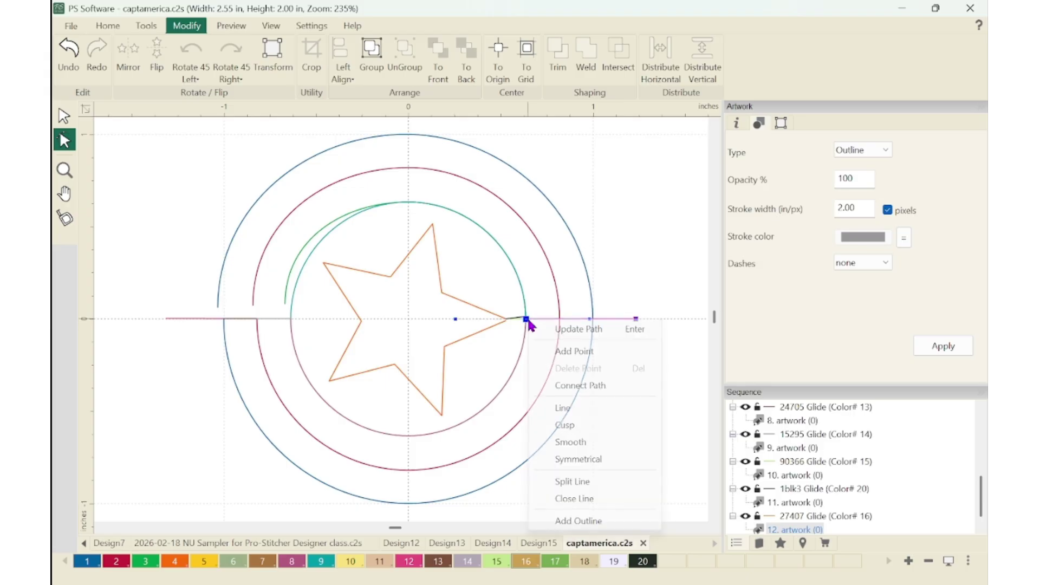
click(570, 407)
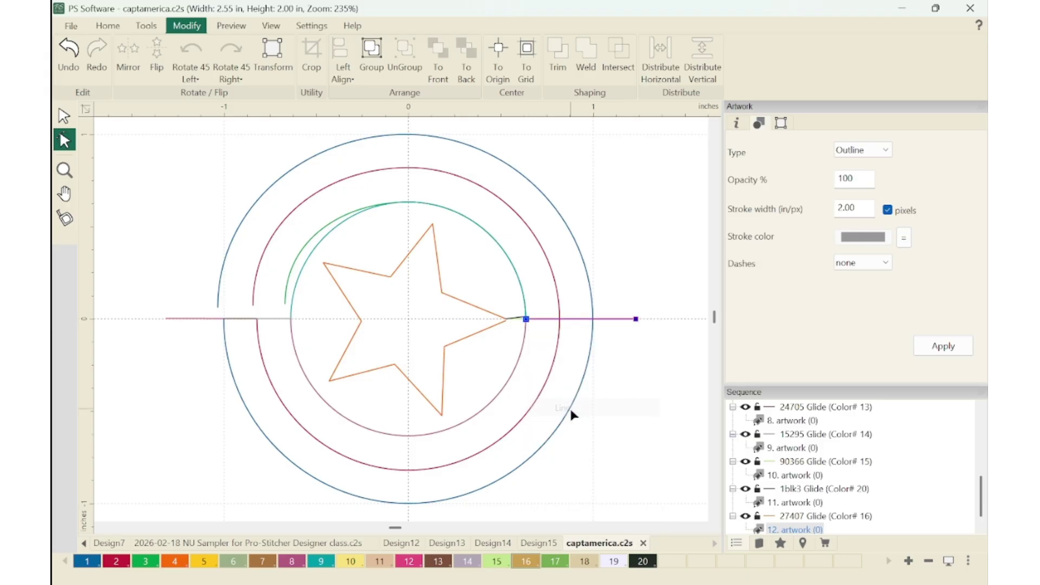
Convert both endpoints of the colour 12 segment outside the outer circle's left side to Line
click(196, 320)
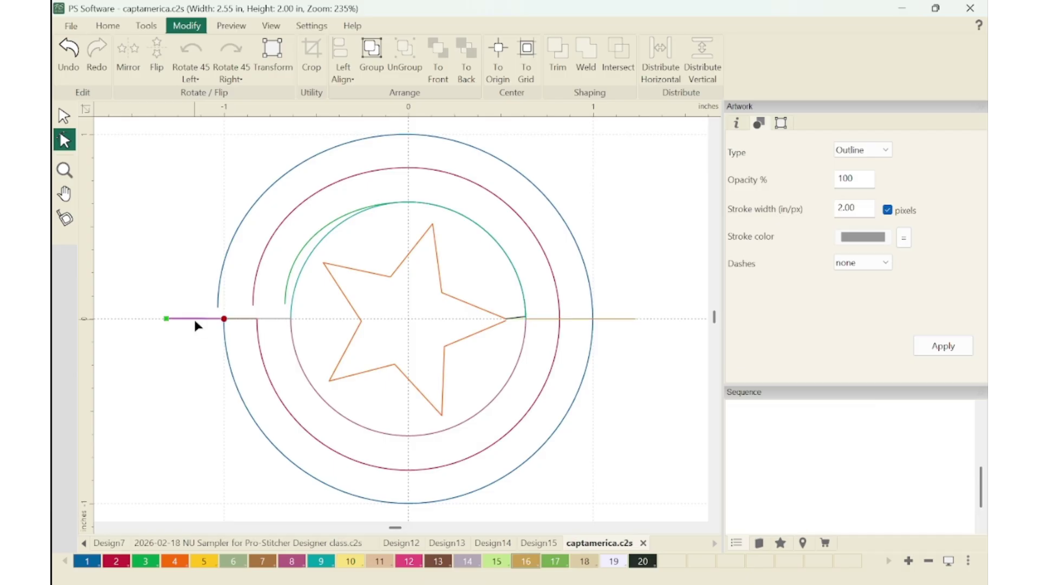
click(166, 319)
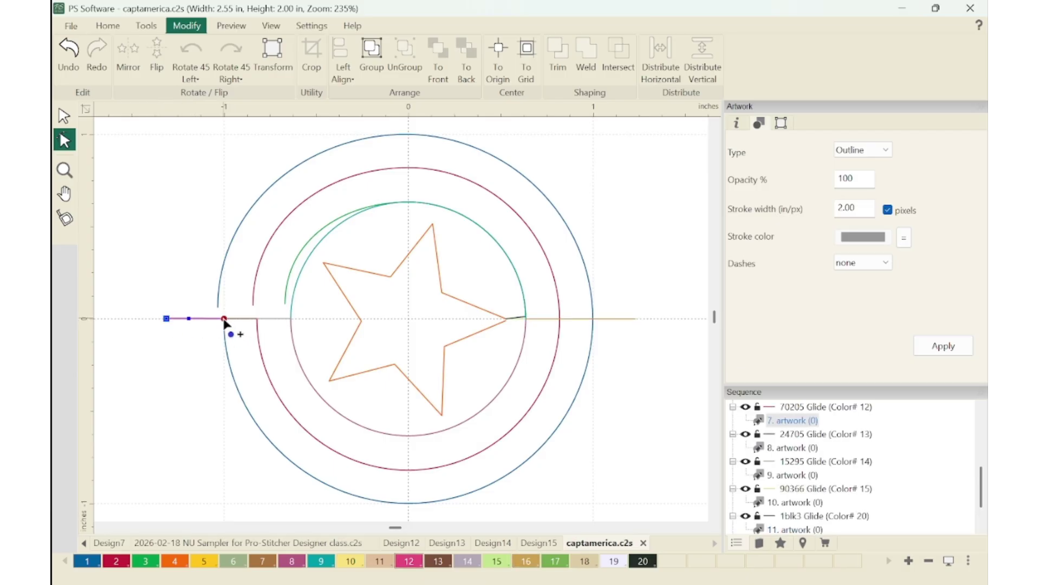
right_click(224, 319)
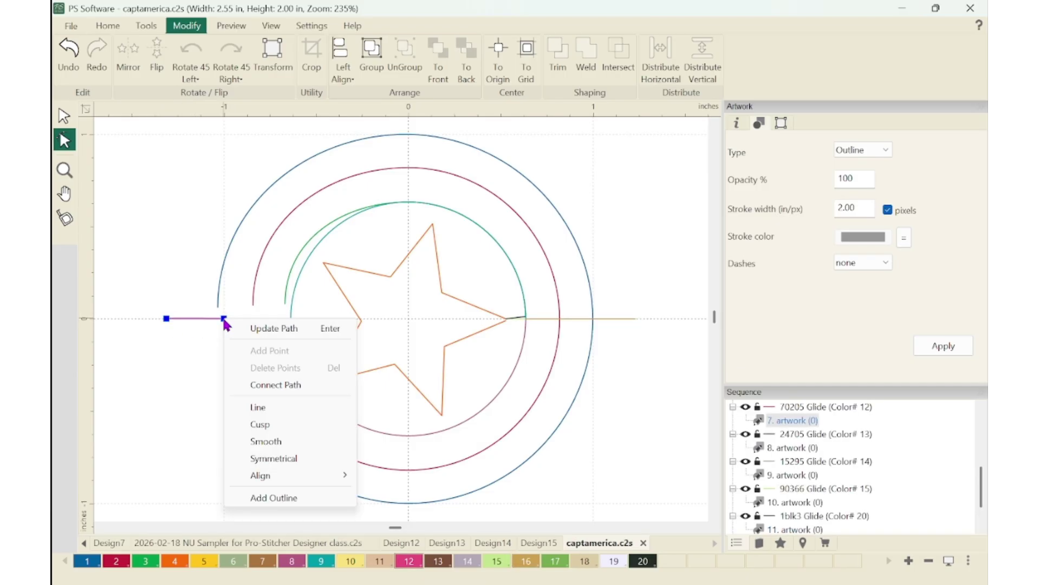
click(259, 407)
Convert both endpoints of the colour 13 segment between the outer and middle circles to Line
click(244, 322)
click(246, 321)
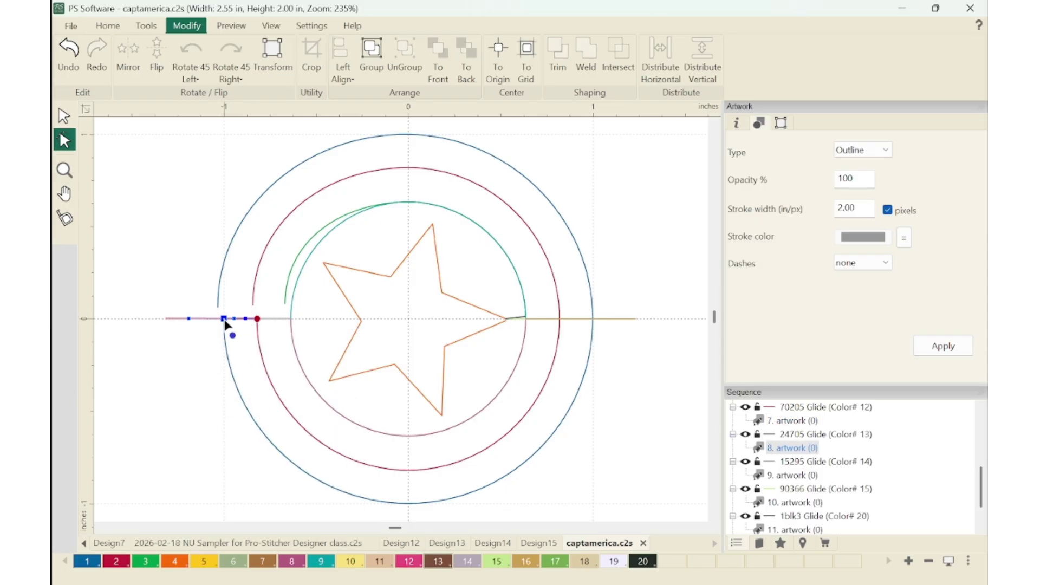
click(258, 319)
right_click(258, 321)
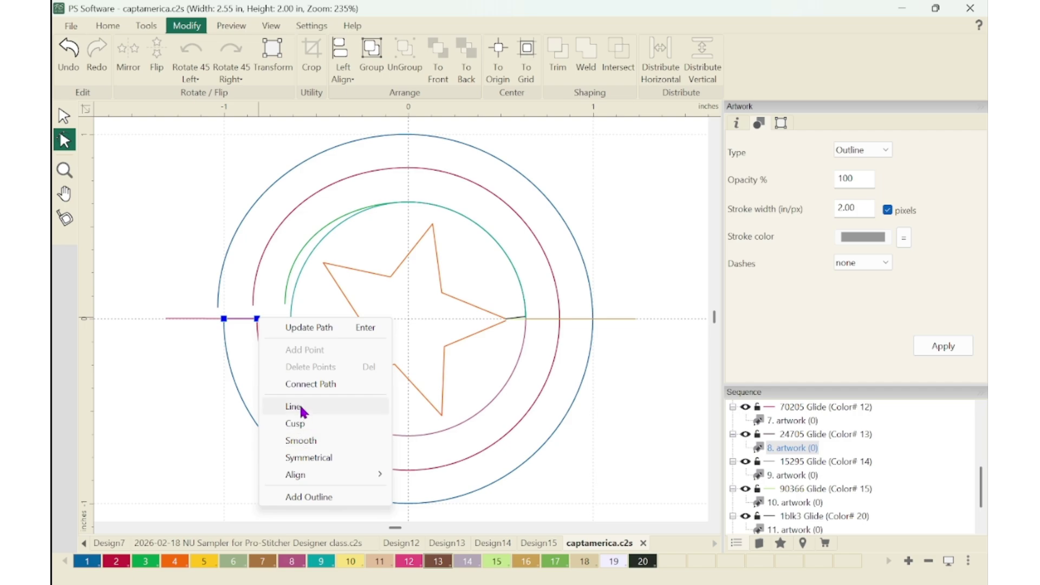
click(300, 407)
Convert both endpoints of the colour 14 segment between the middle and inner circles to Line
click(277, 320)
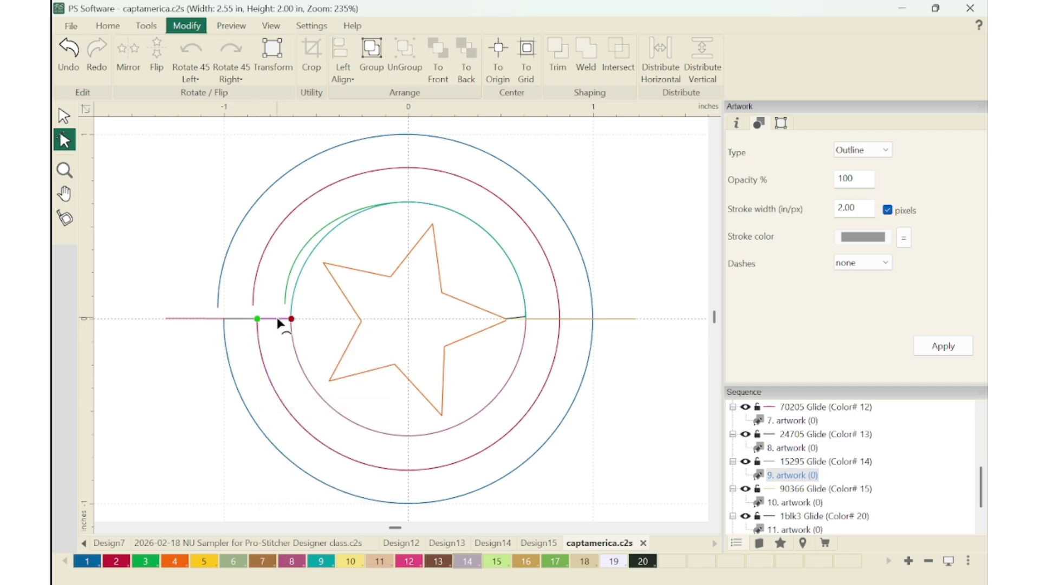
click(258, 320)
shift+click(292, 321)
right_click(293, 324)
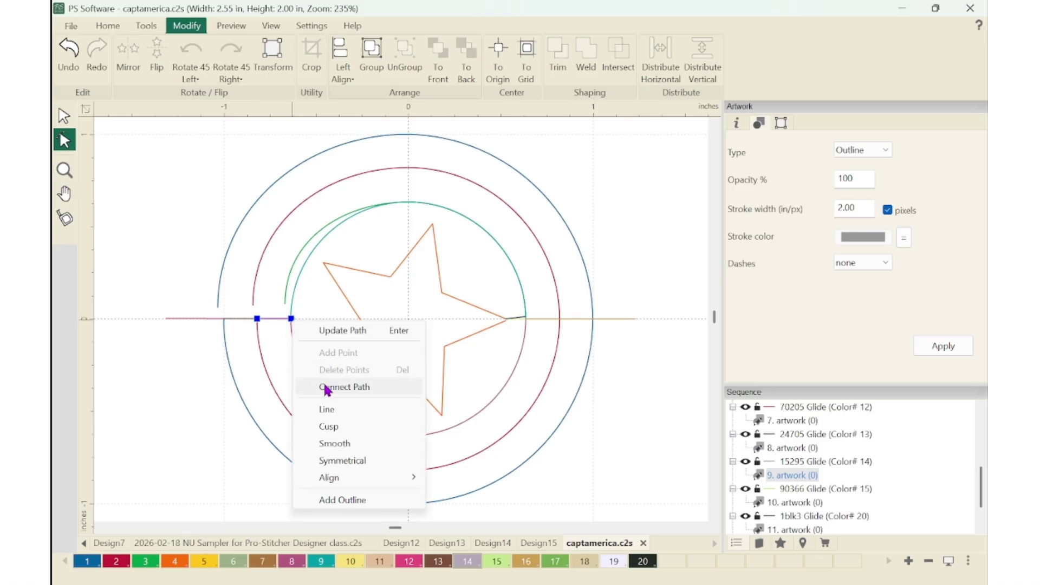
click(325, 411)
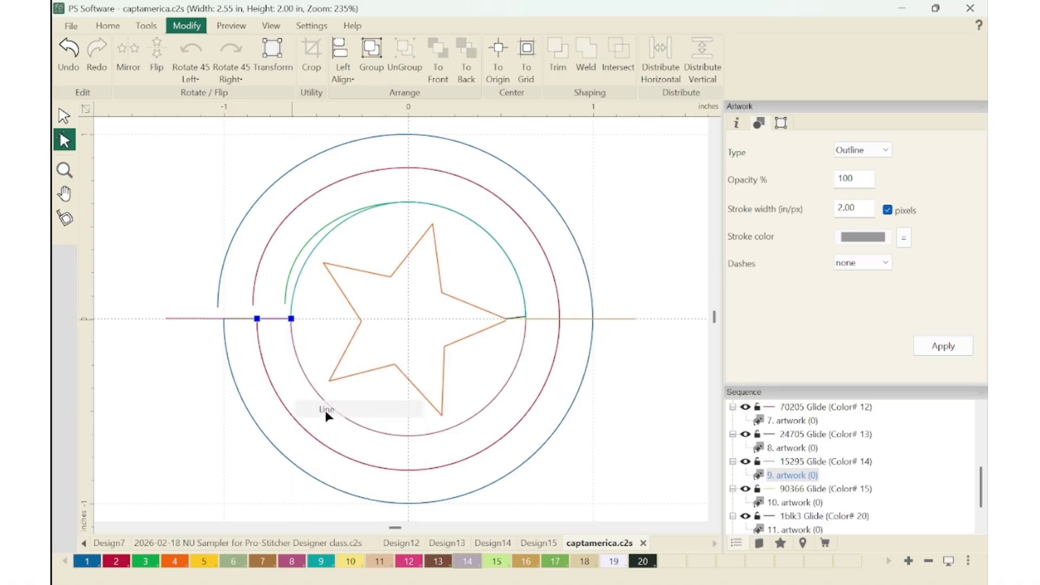
Examine the junction between the star tip and inner circle, and the end nodes of the adjoining straight line segments
click(184, 402)
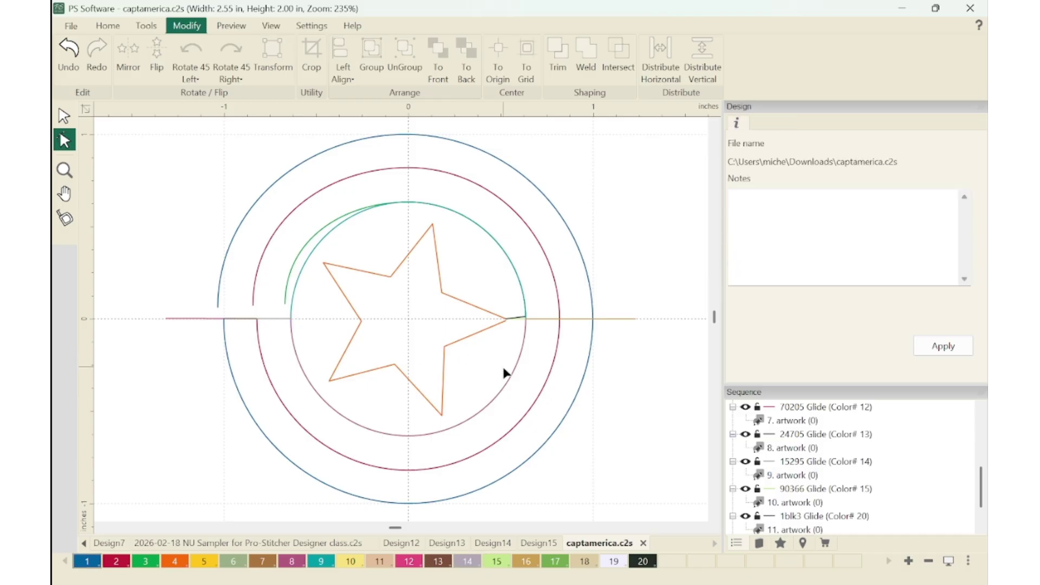
key(Tab)
key(z)
drag(493, 310, 539, 330)
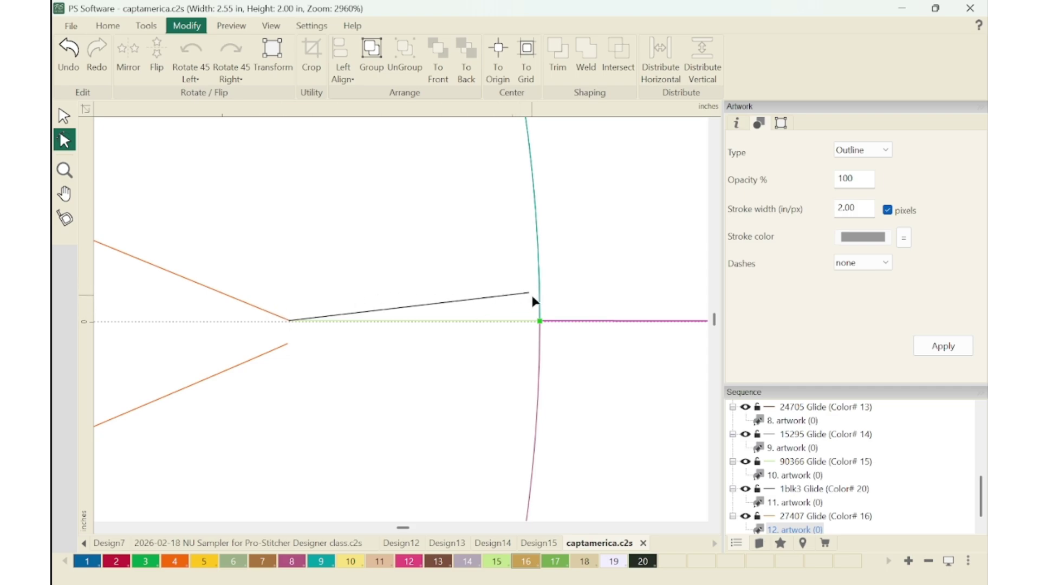
key(ctrl+0)
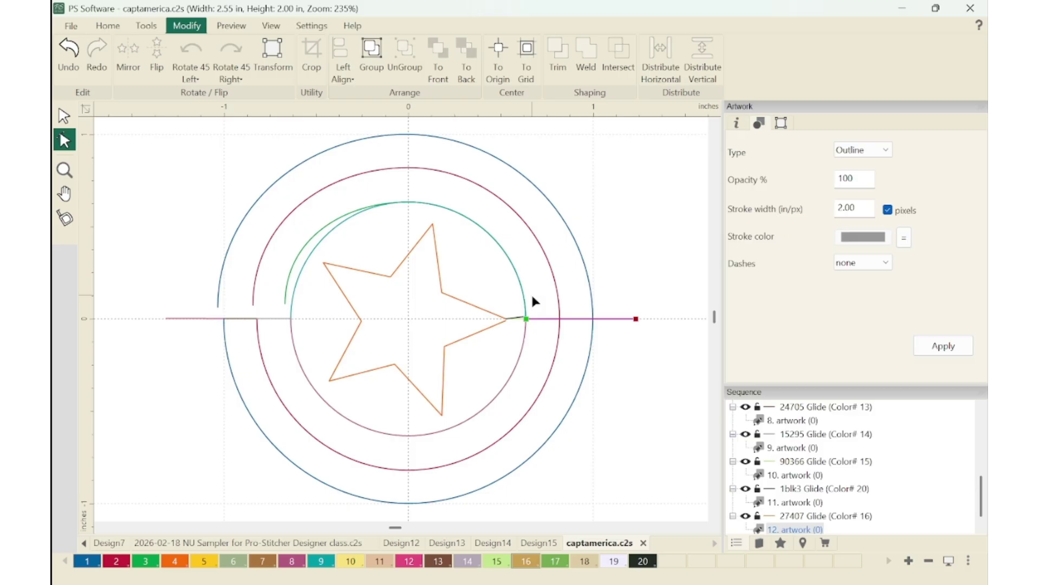
click(611, 390)
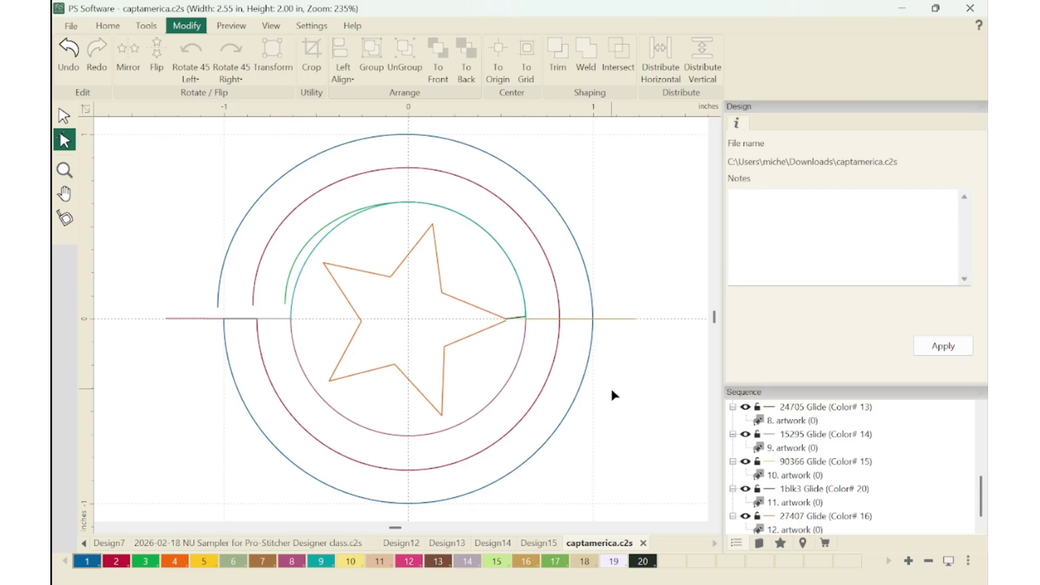
click(202, 320)
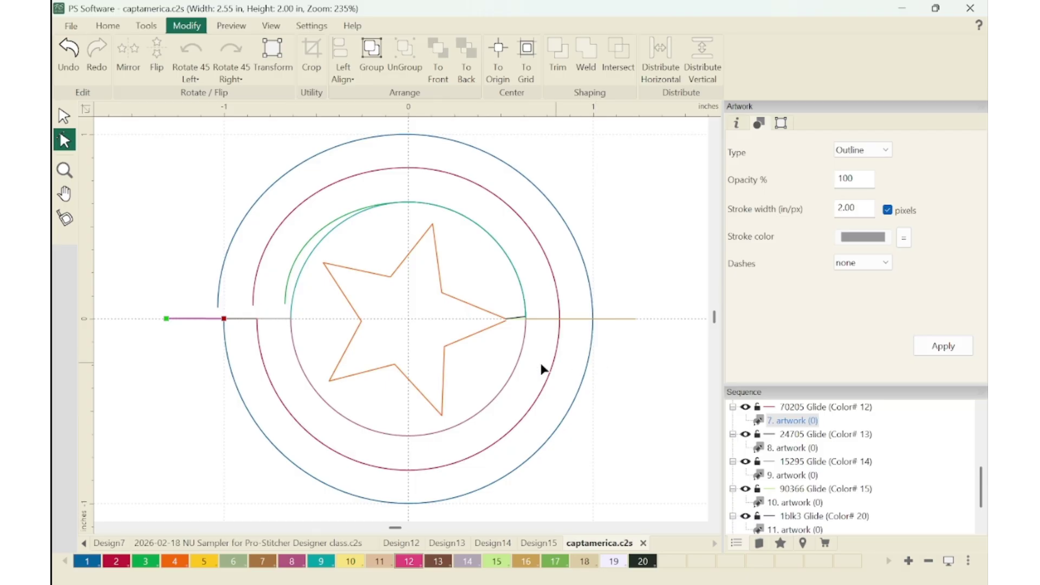
click(244, 320)
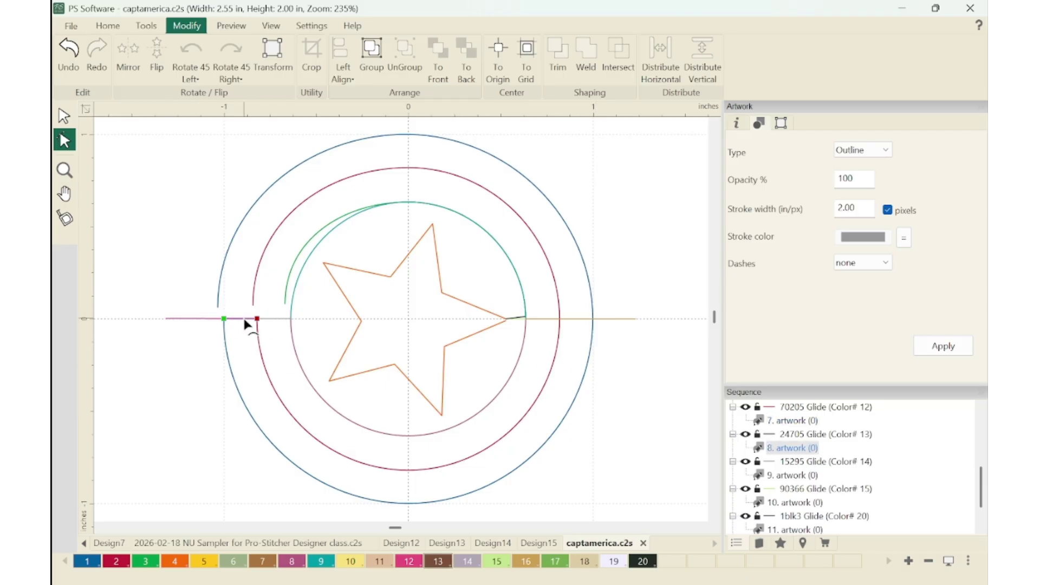
Try to align four horizontal segments and the inner circle's lower arc by vertical center, undo it and clear the selection
click(63, 116)
click(178, 317)
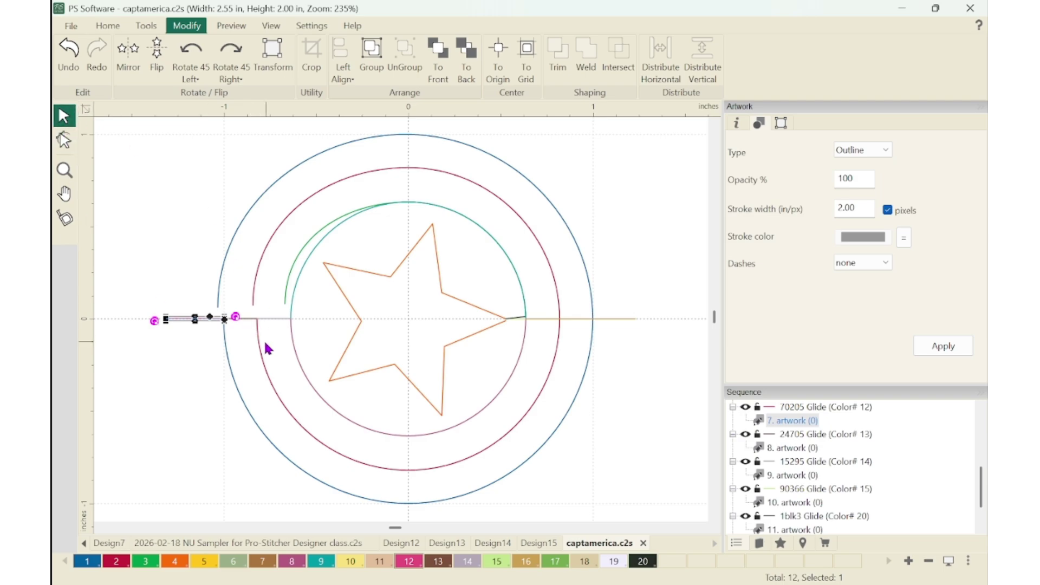
shift+click(250, 319)
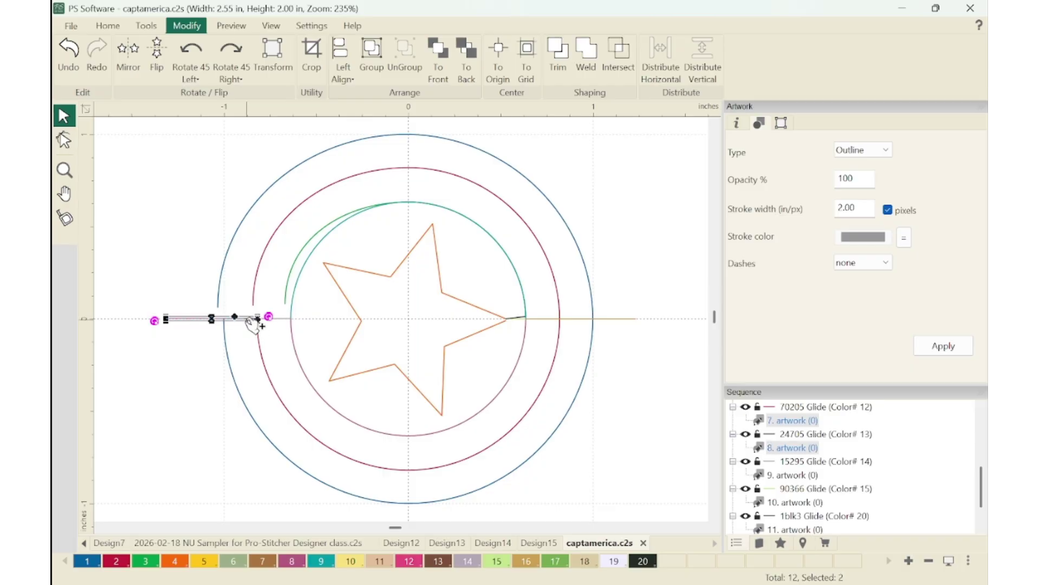
shift+click(281, 319)
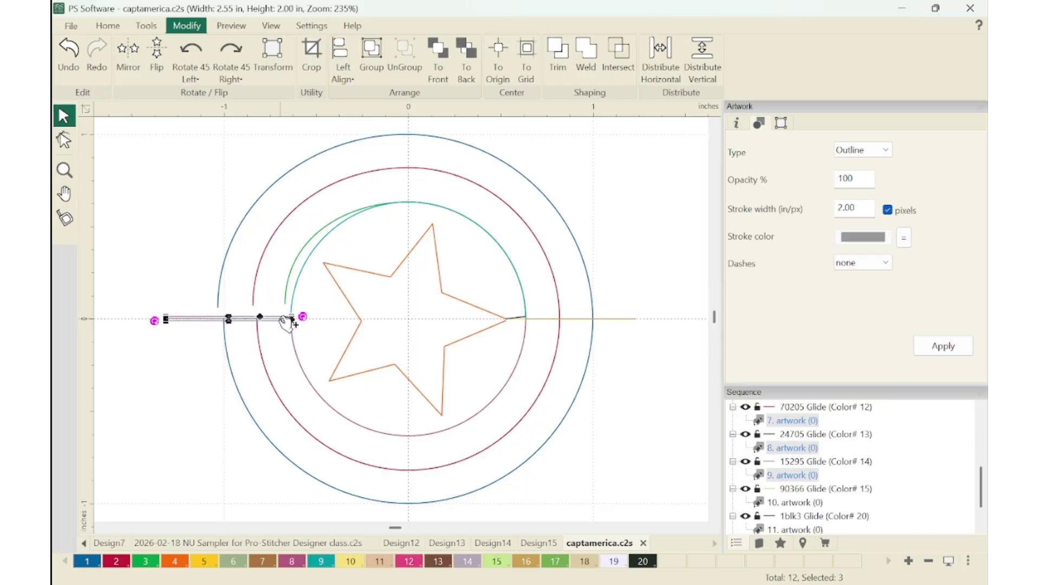
shift+click(522, 322)
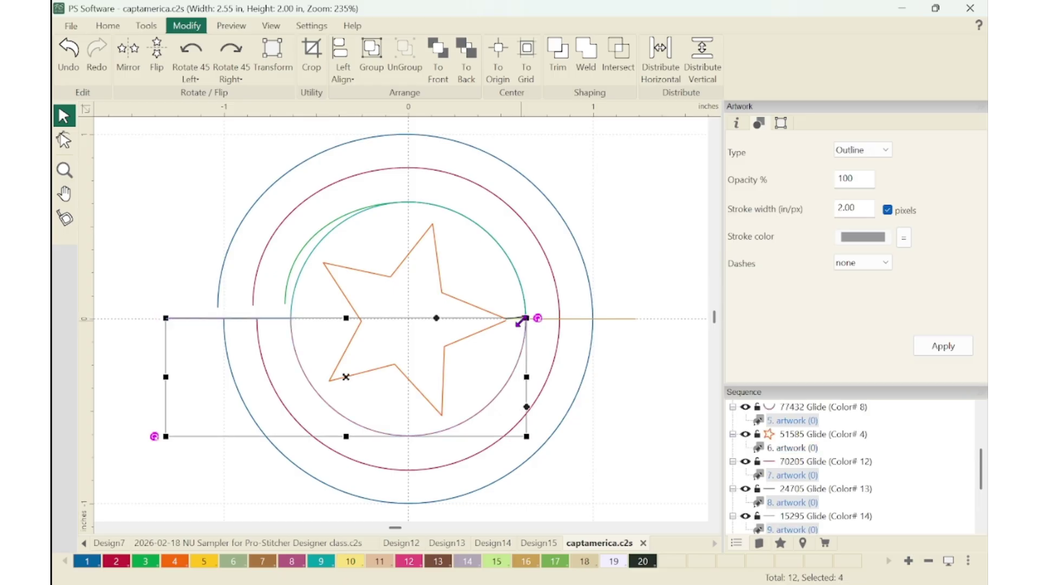
shift+click(552, 322)
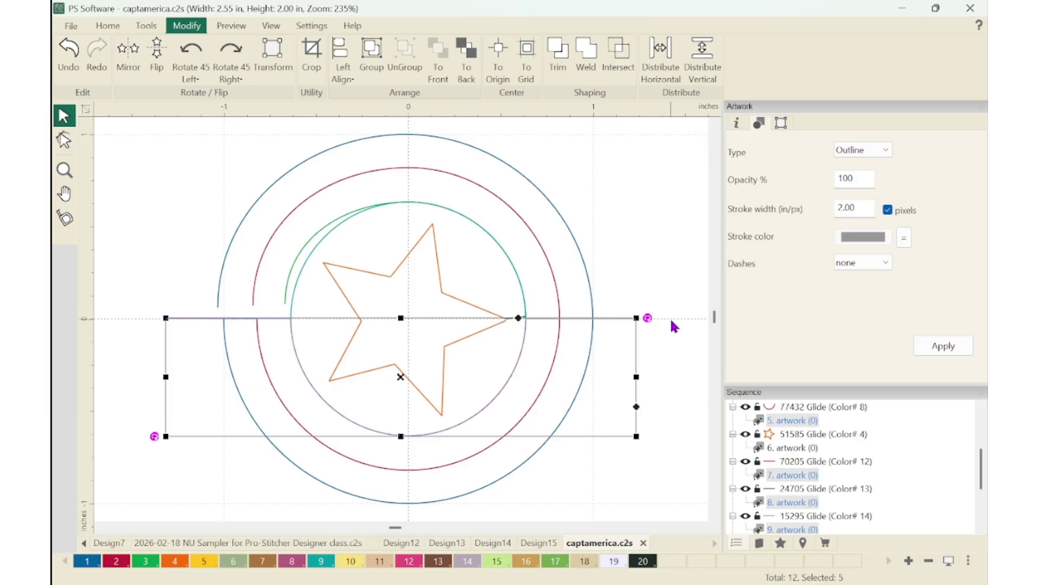
right_click(601, 325)
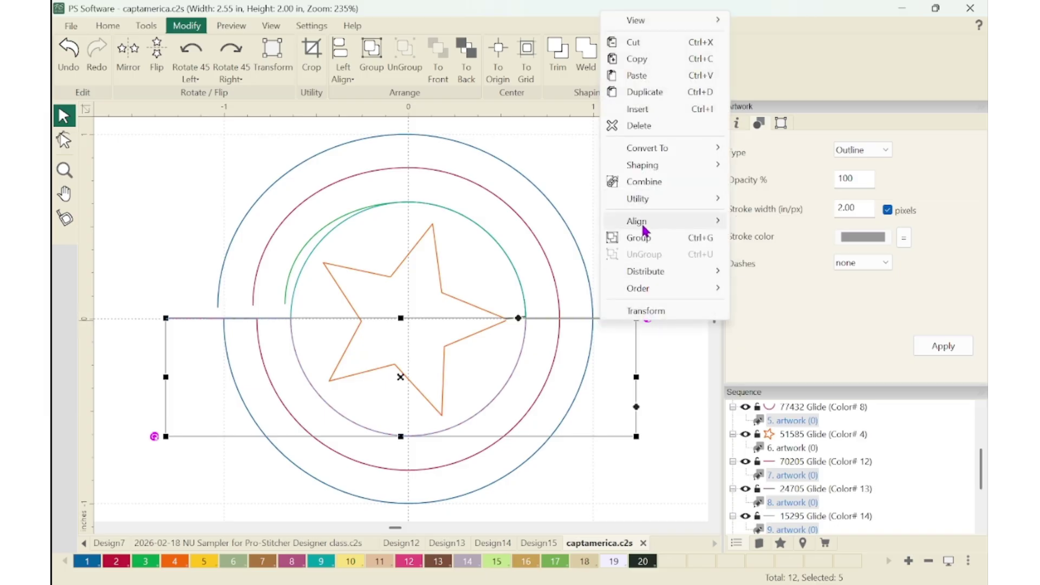
mouse_move(642, 228)
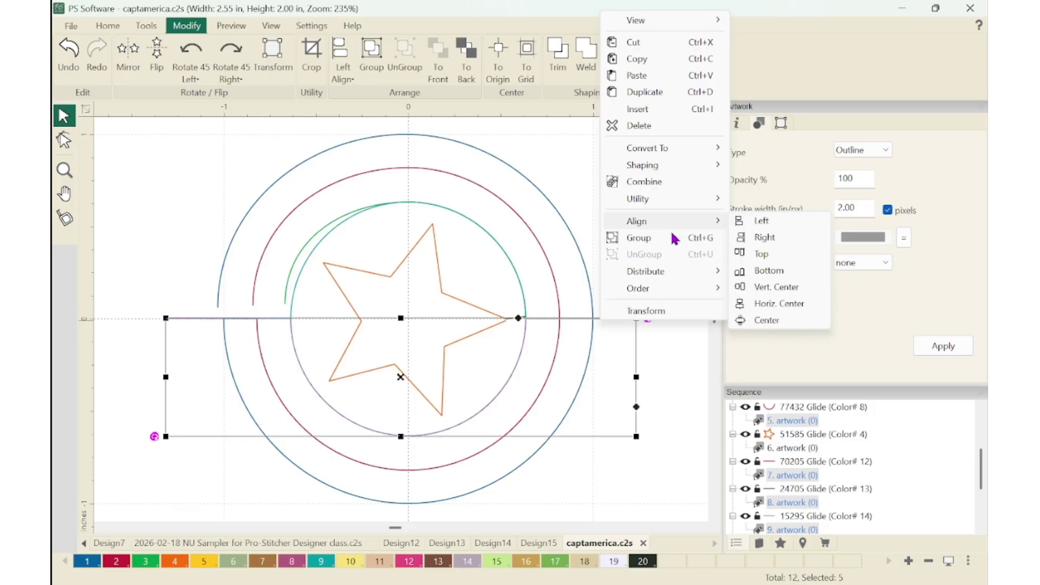
click(765, 289)
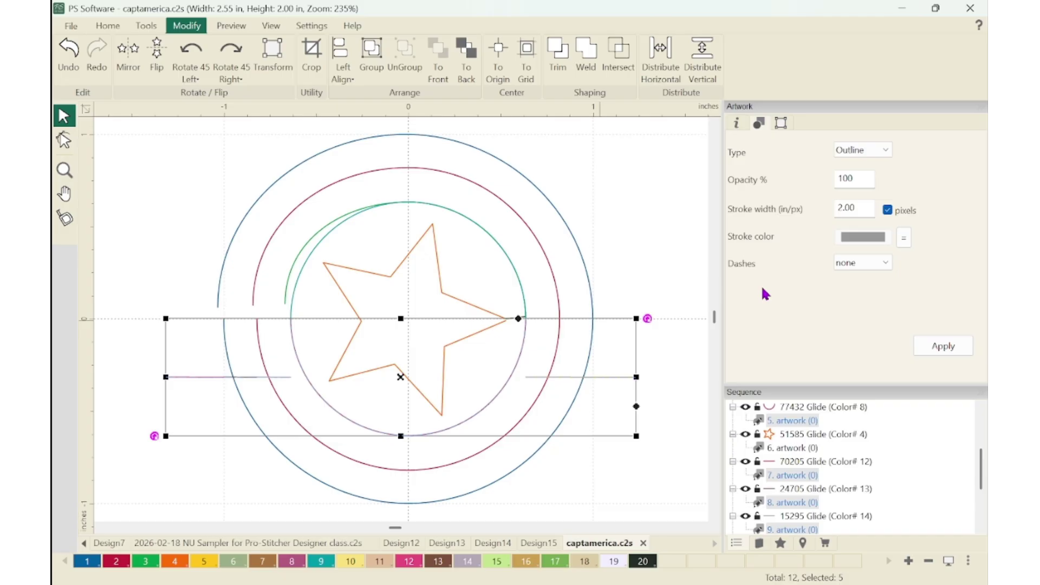
key(ctrl+z)
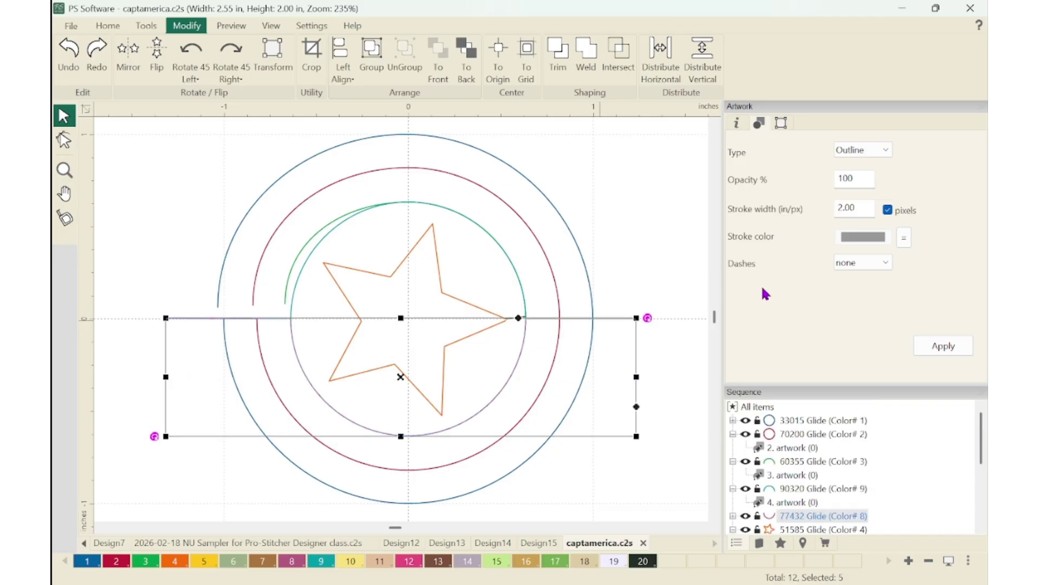
click(681, 373)
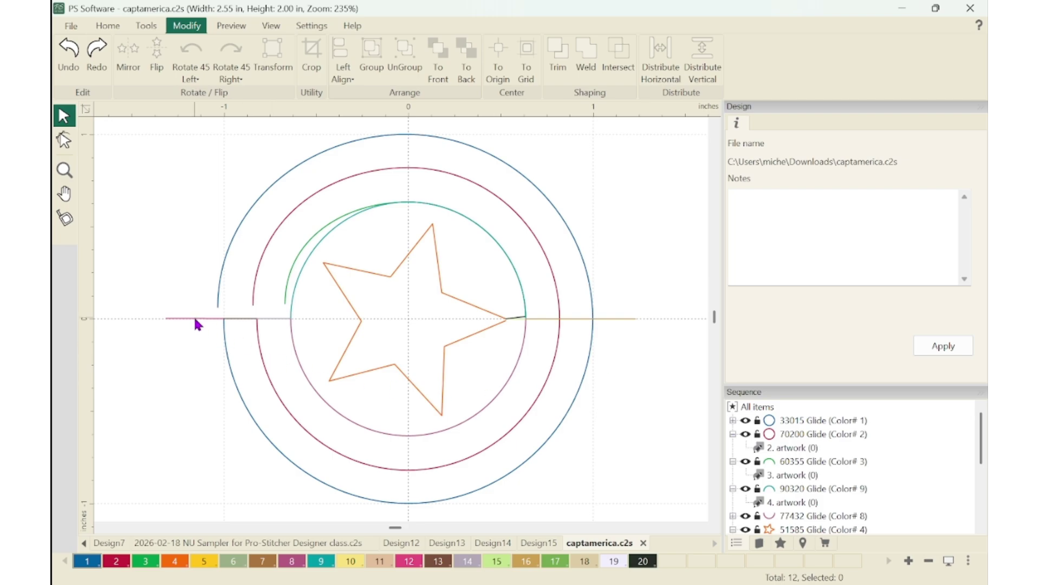
Align the tops of the five straight segments: three before the circles, one at the star tip and one beyond the inner circle
key(z)
drag(153, 302, 685, 332)
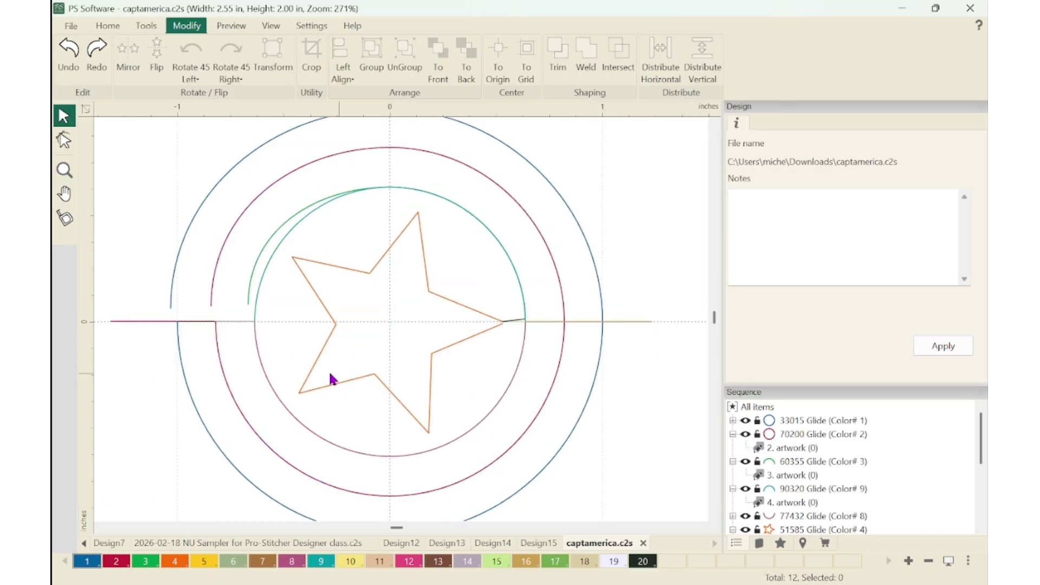
click(130, 322)
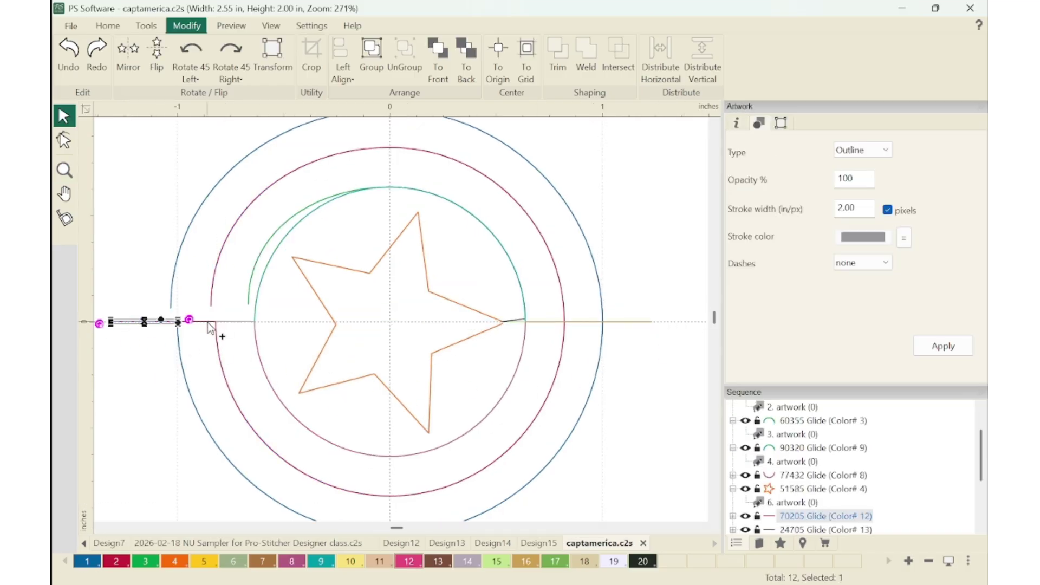
shift+click(250, 322)
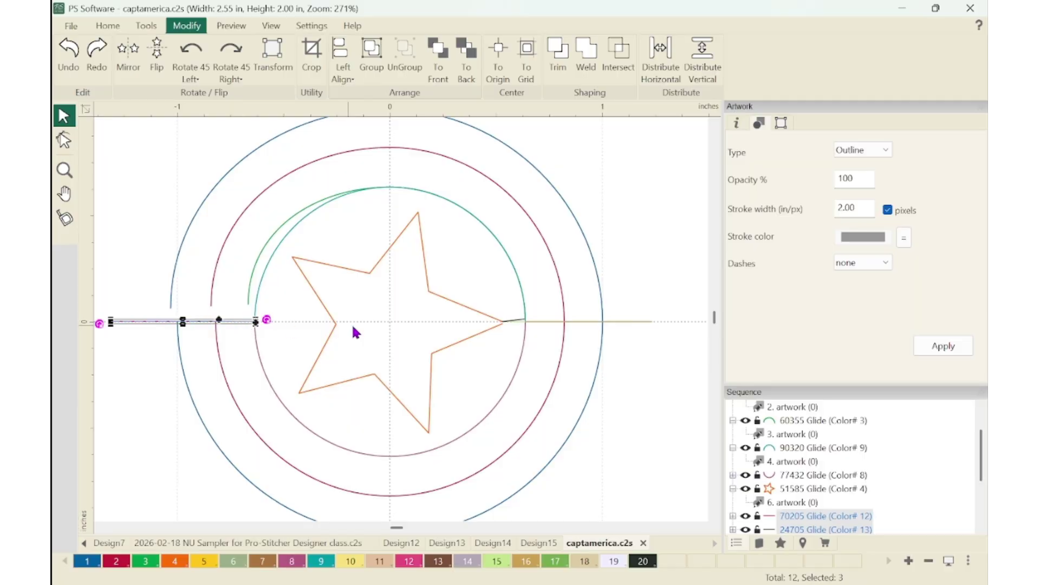
right_click(519, 324)
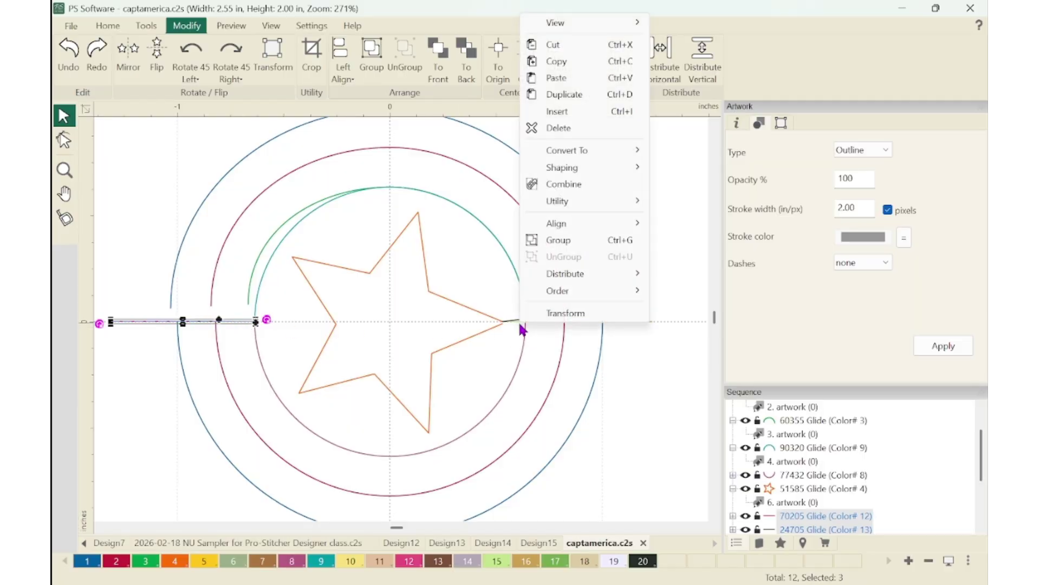
shift+click(519, 323)
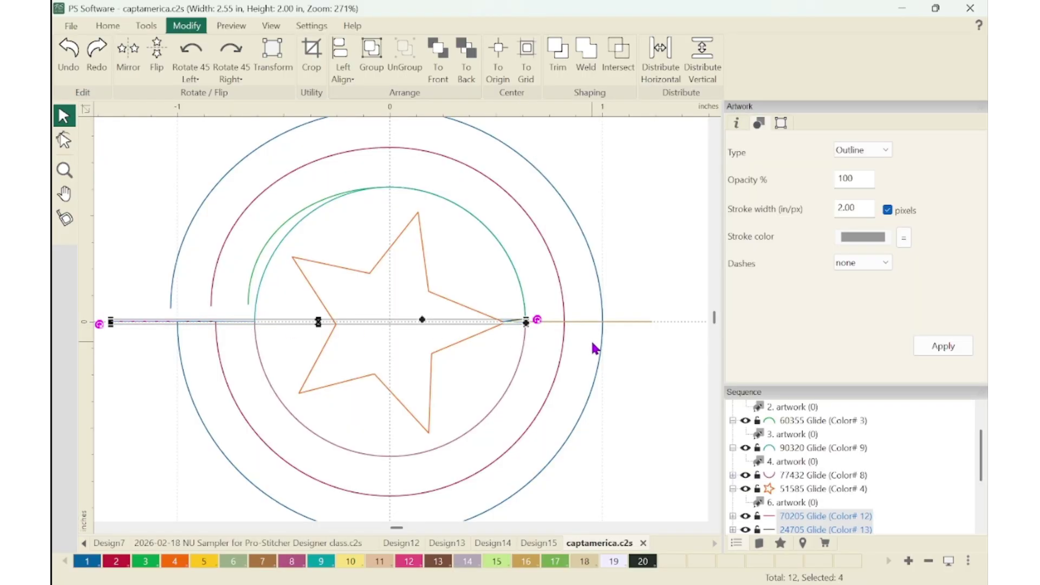
shift+click(559, 322)
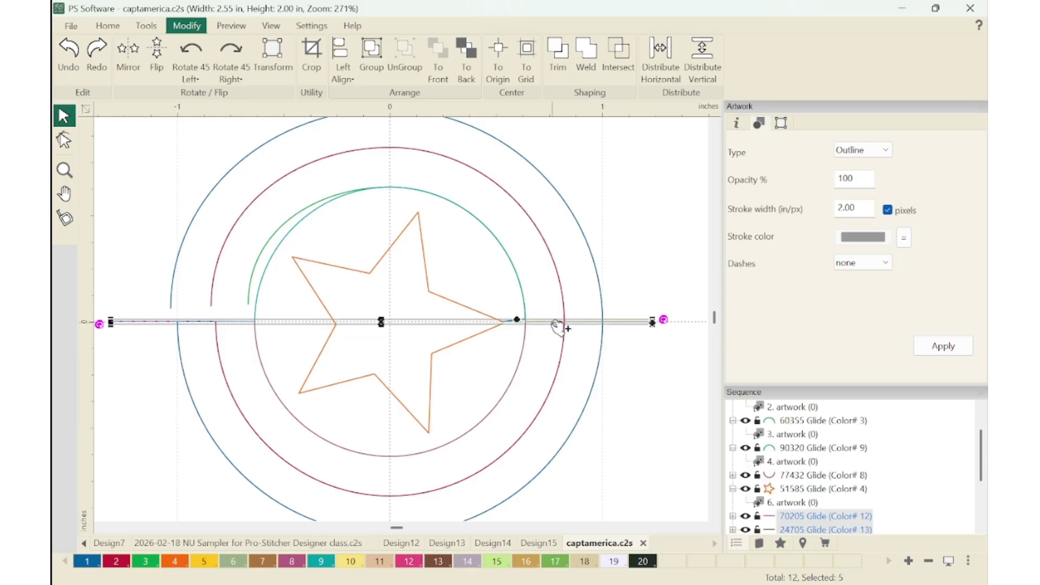
right_click(604, 325)
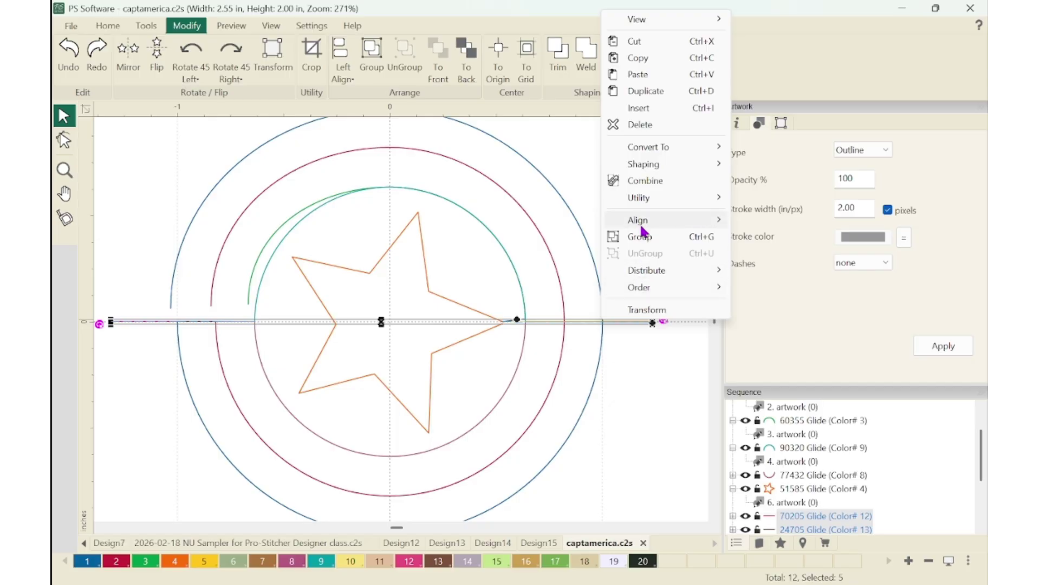
mouse_move(641, 228)
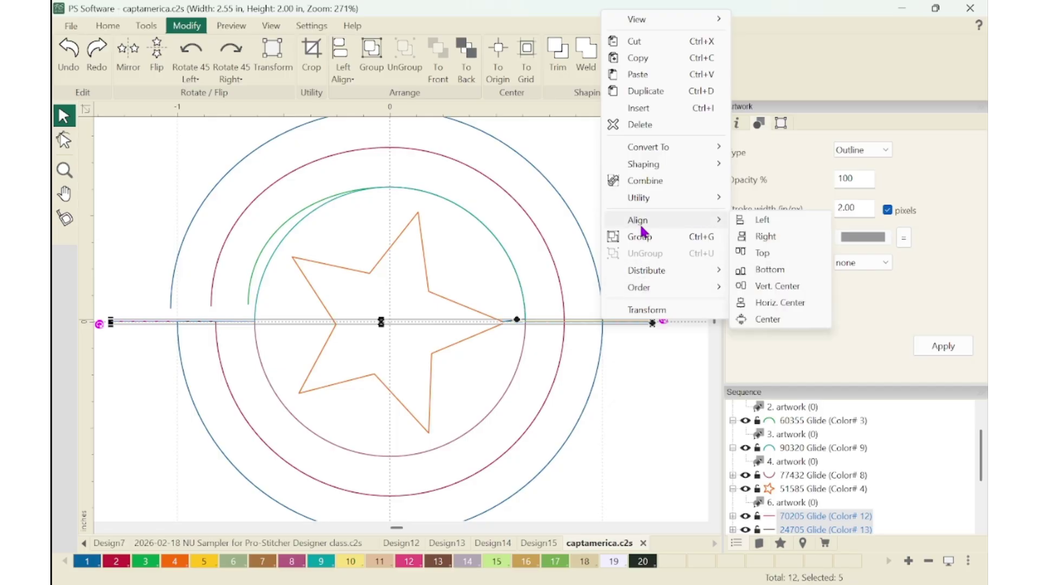
click(762, 253)
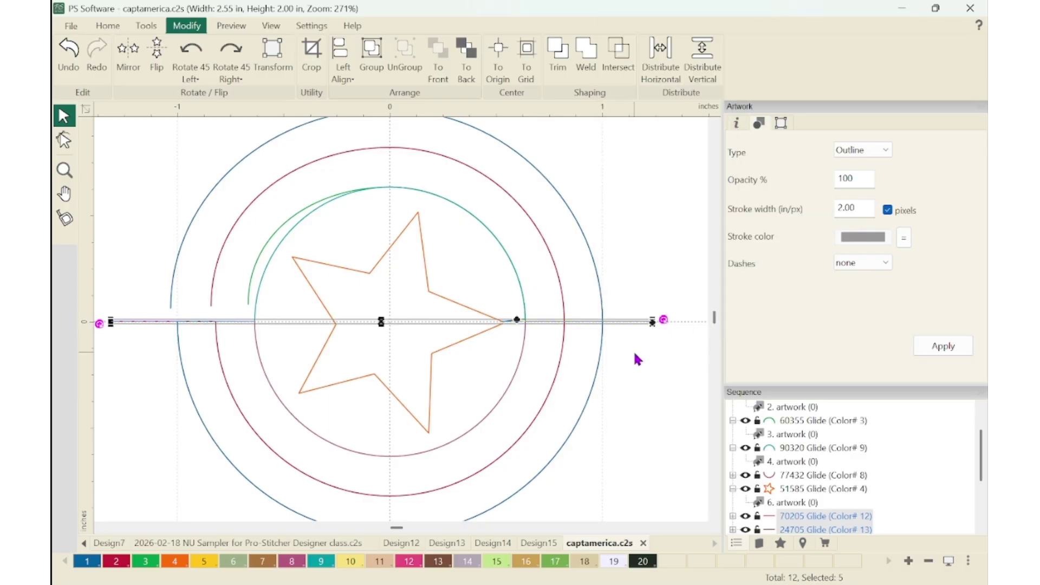
Check the alignment of the straight segments where the star tip meets the inner circle
key(z)
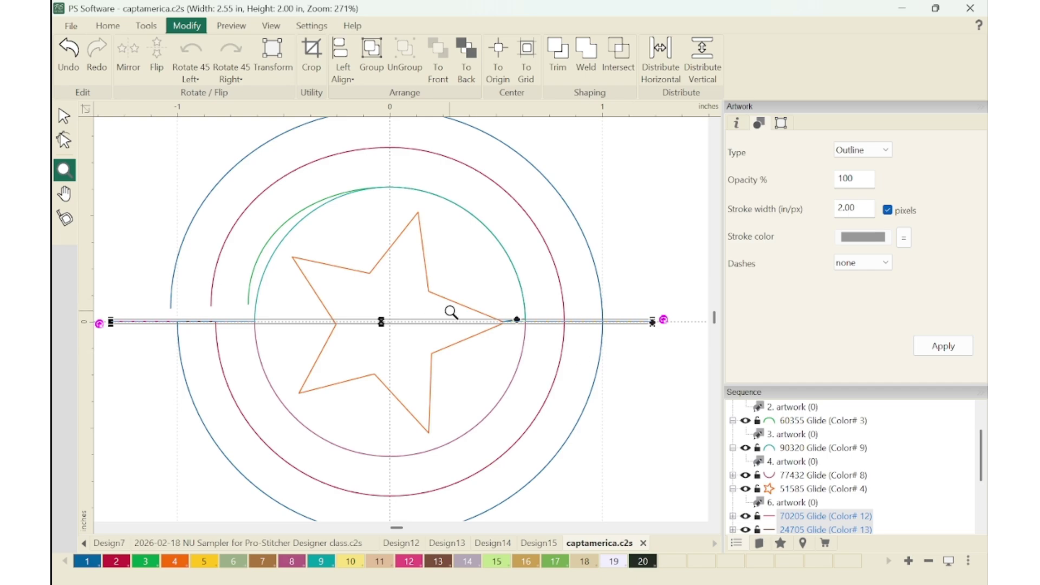
drag(458, 310, 528, 354)
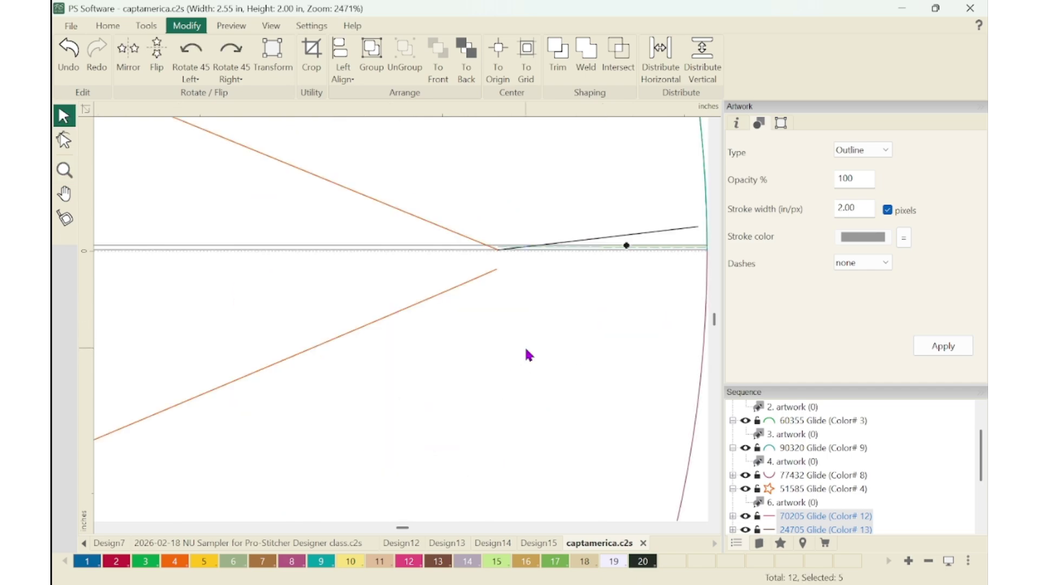
scroll(525, 349, down, 1)
key(Down)
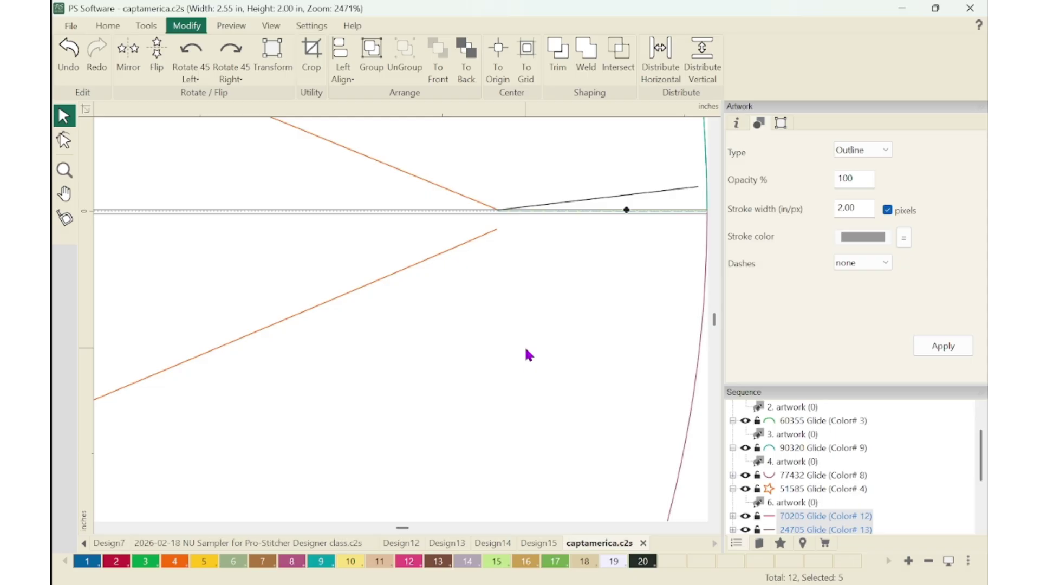
click(526, 350)
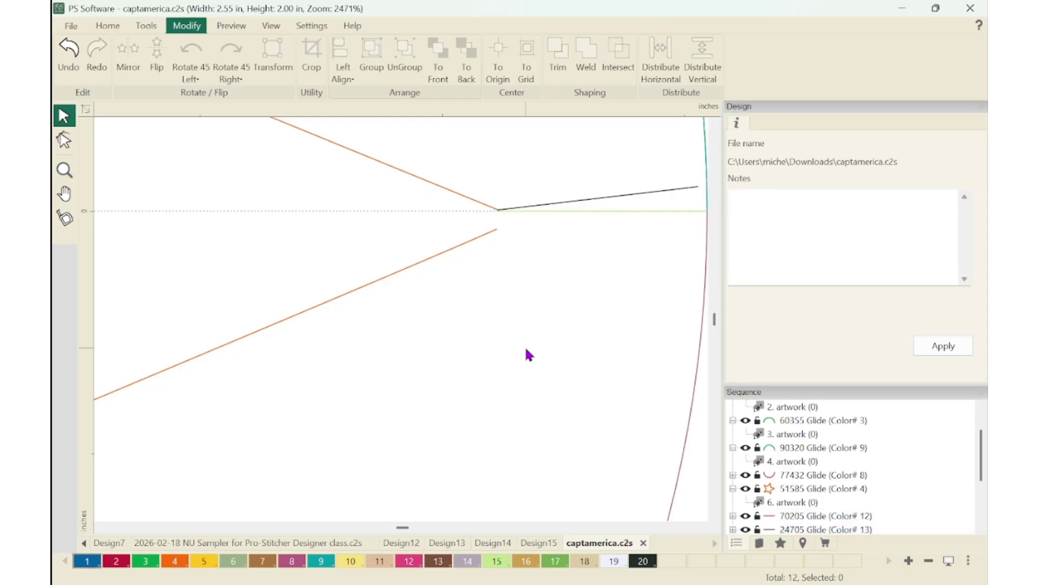
key(ctrl+0)
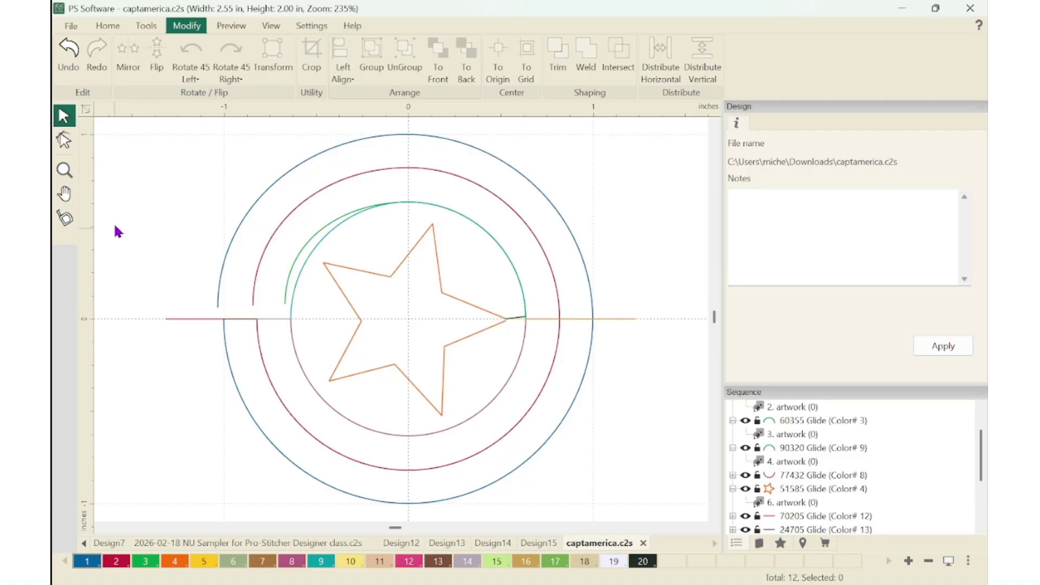
Examine the outer circle's start and end nodes where the entry line meets it
click(64, 142)
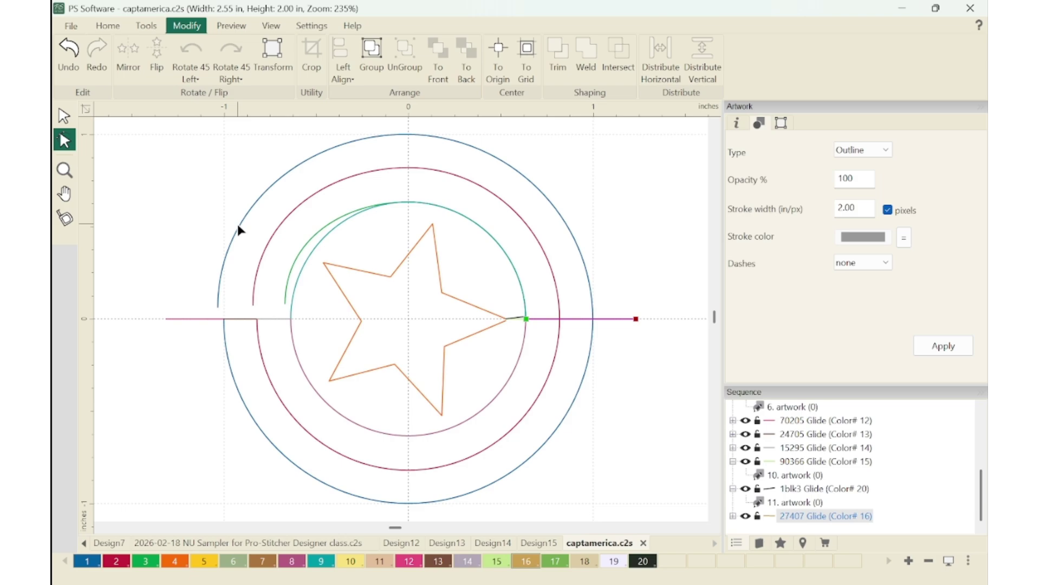
click(227, 345)
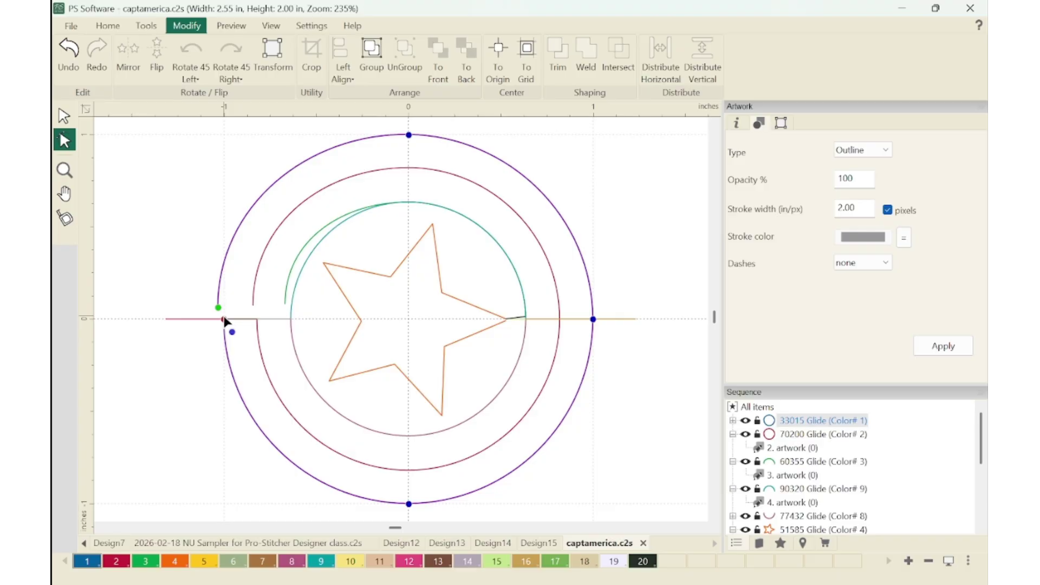
click(63, 116)
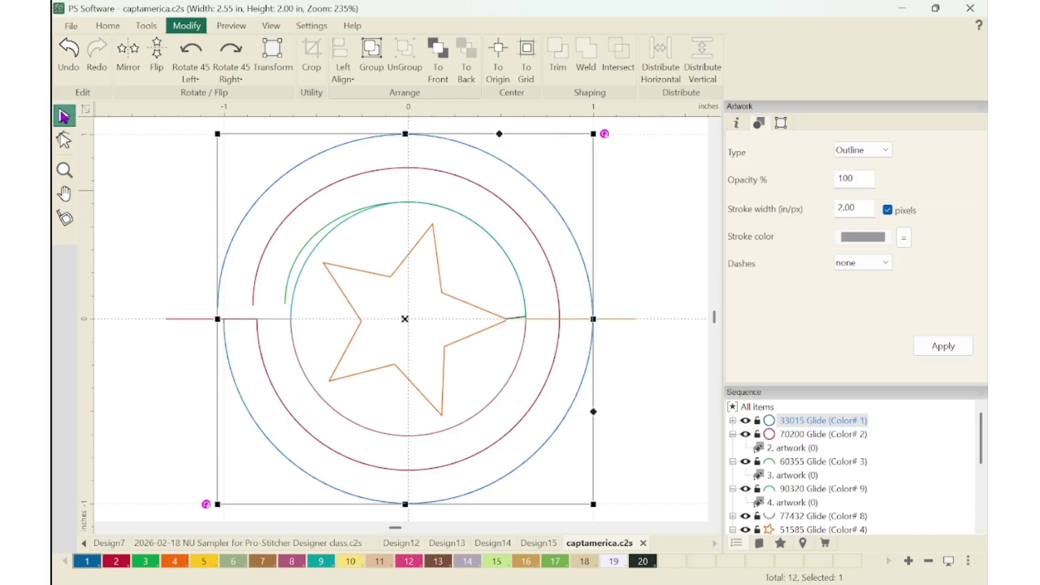
click(198, 316)
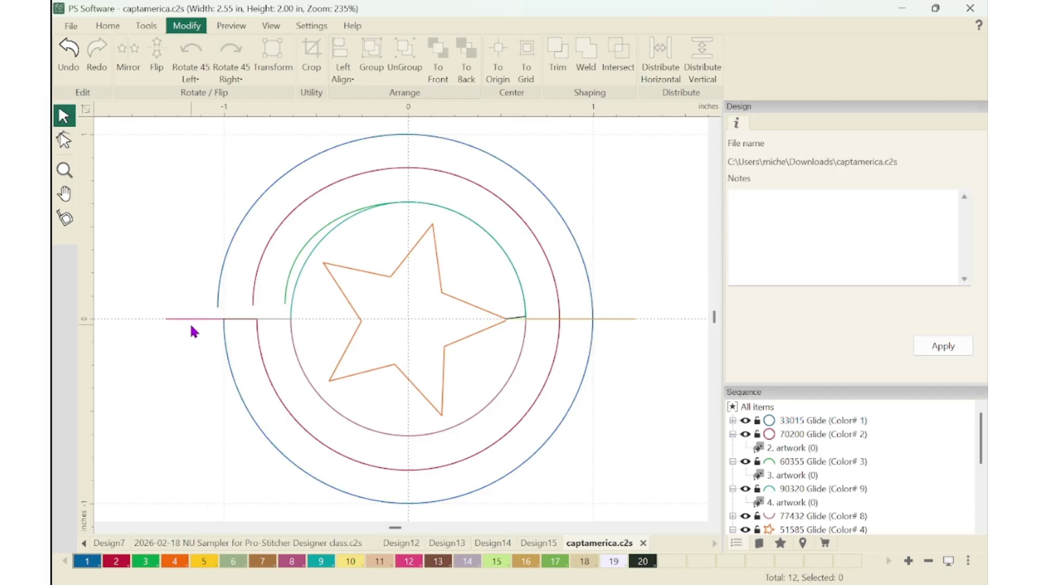
click(193, 322)
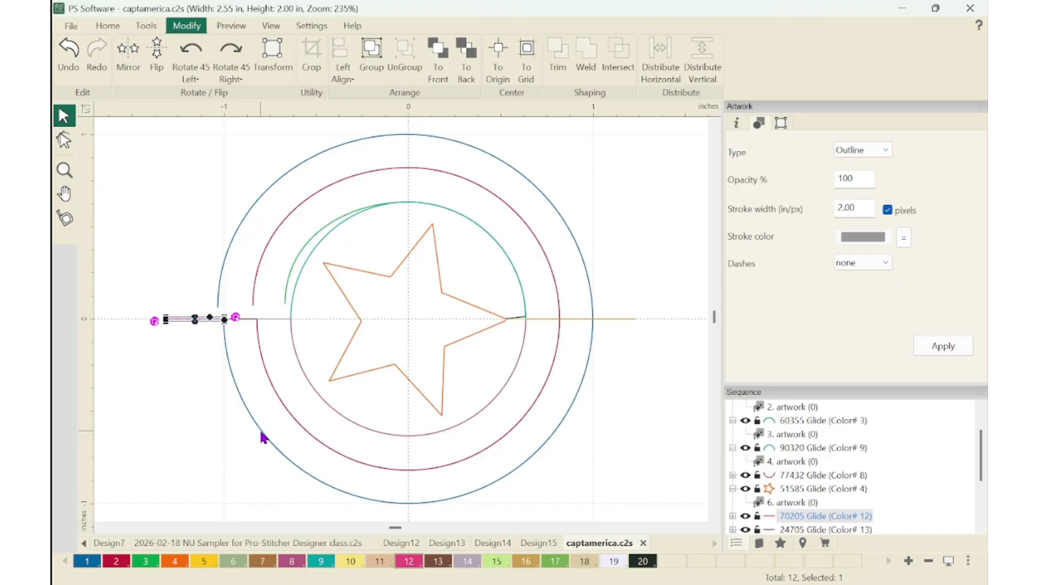
click(237, 398)
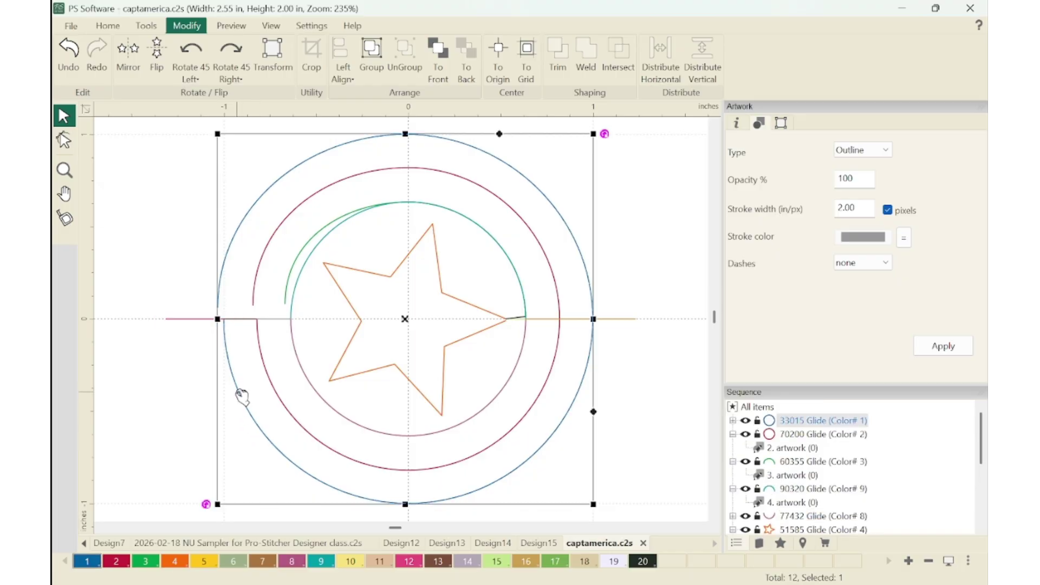
click(64, 141)
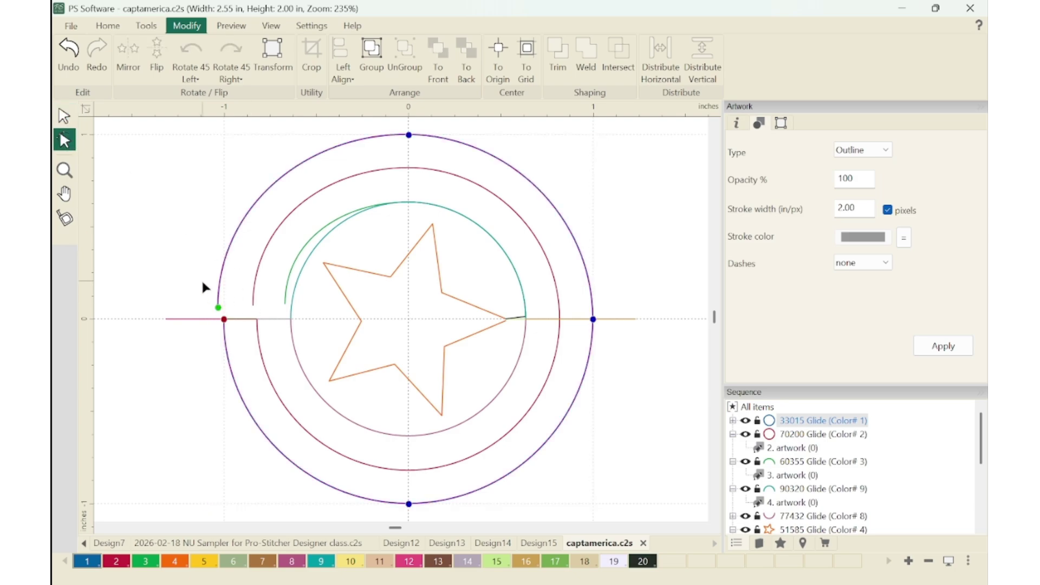
Try to move the outer circle's selected end nodes downward at the entry line, undo the move and clear the selection
drag(202, 283, 265, 353)
key(z)
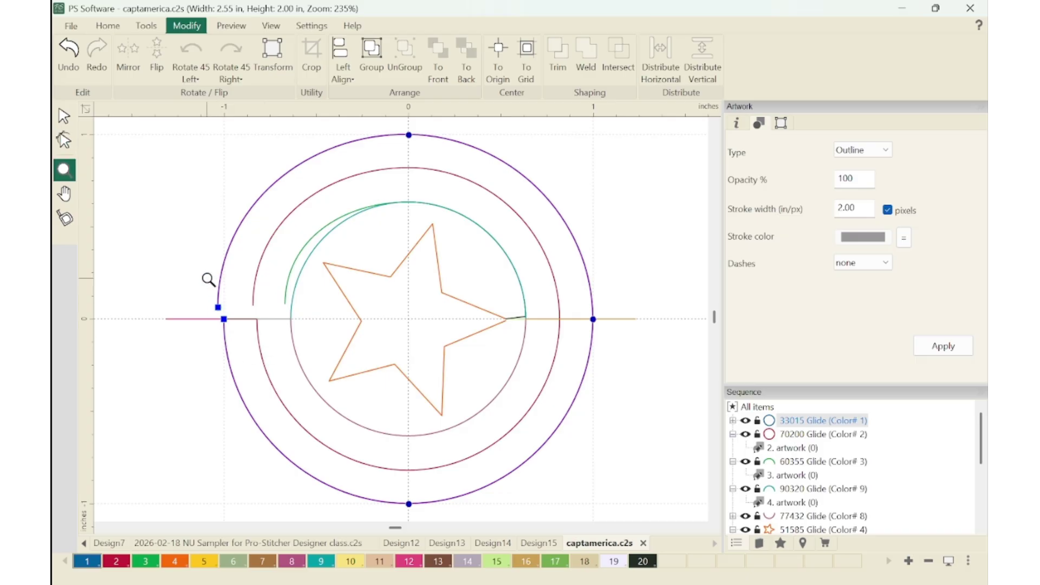
drag(209, 279, 263, 365)
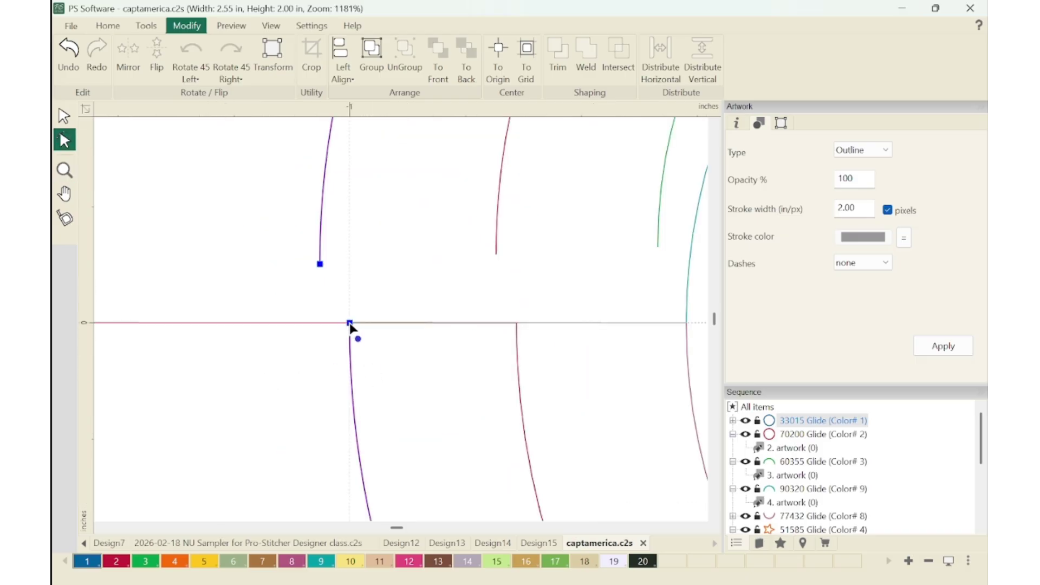
drag(350, 324, 349, 346)
key(ctrl+z)
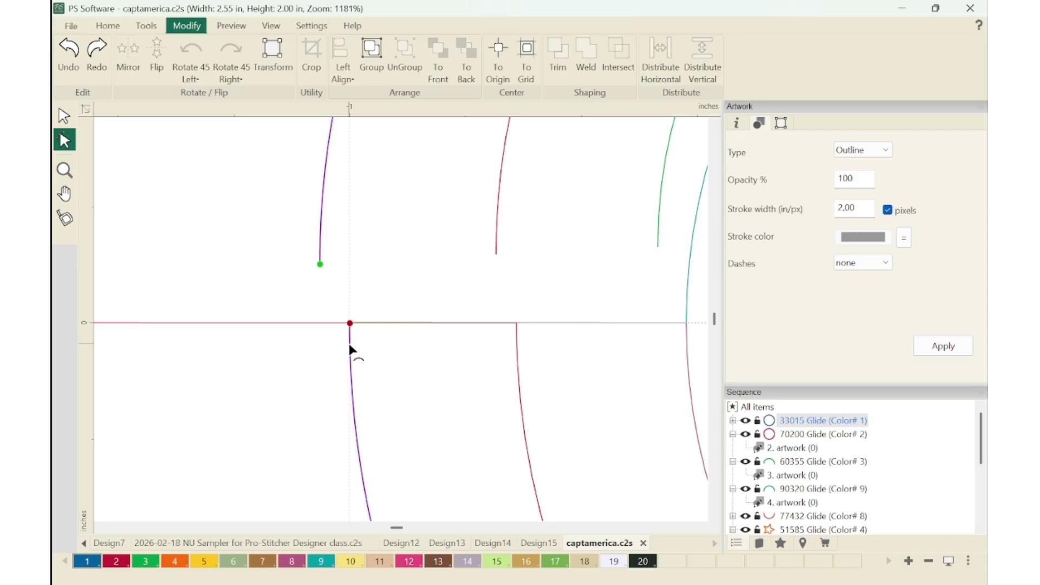
click(381, 354)
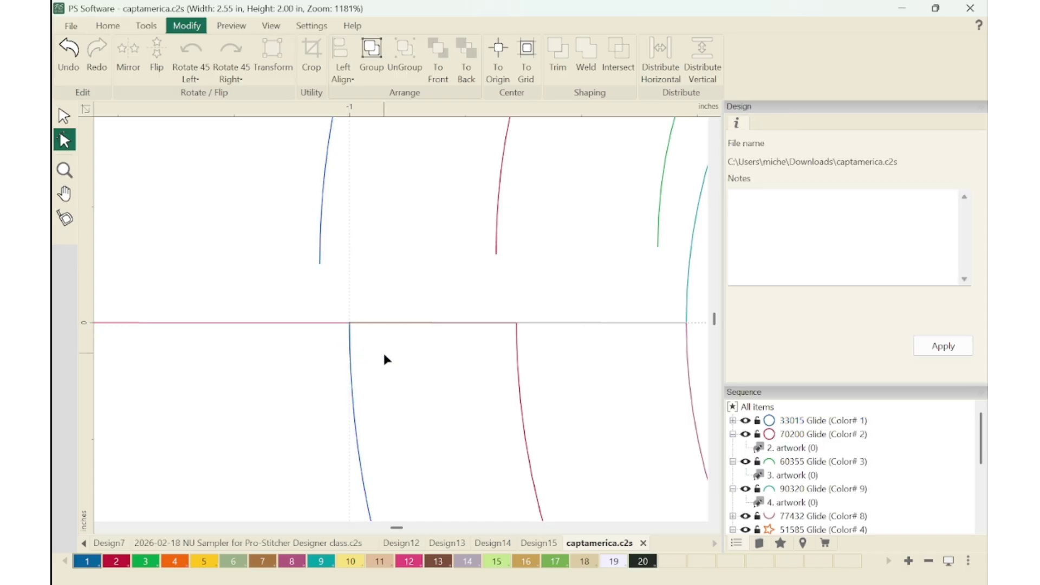
Move the outer circle's end node just below the entry line and snap its start node onto the entry line's inner end
click(349, 332)
drag(349, 324, 339, 367)
drag(322, 265, 351, 326)
click(321, 266)
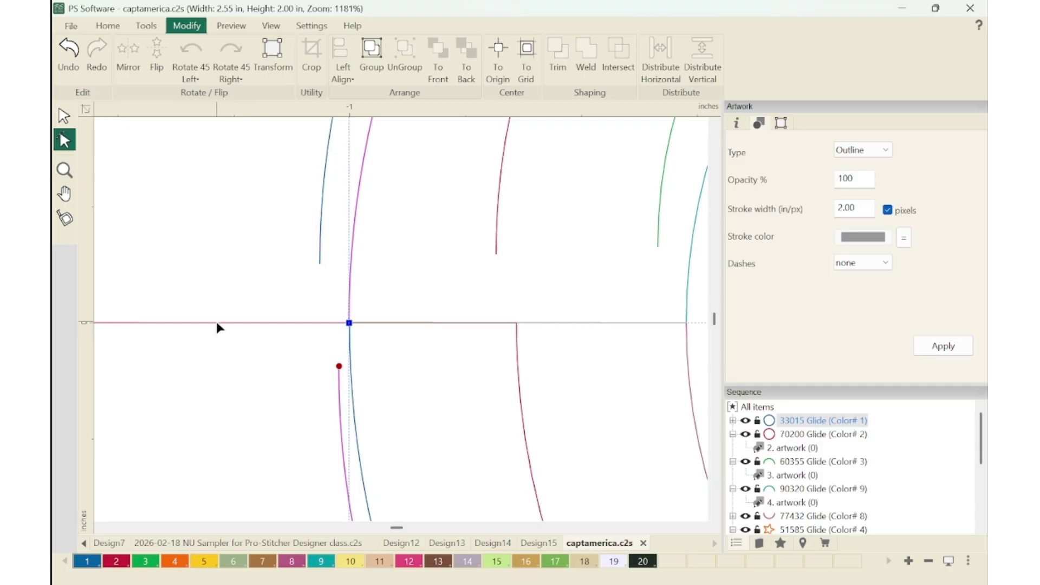
Check the Snap To Anchor Points setting and examine the nodes where the entry line meets the outer circle
click(62, 116)
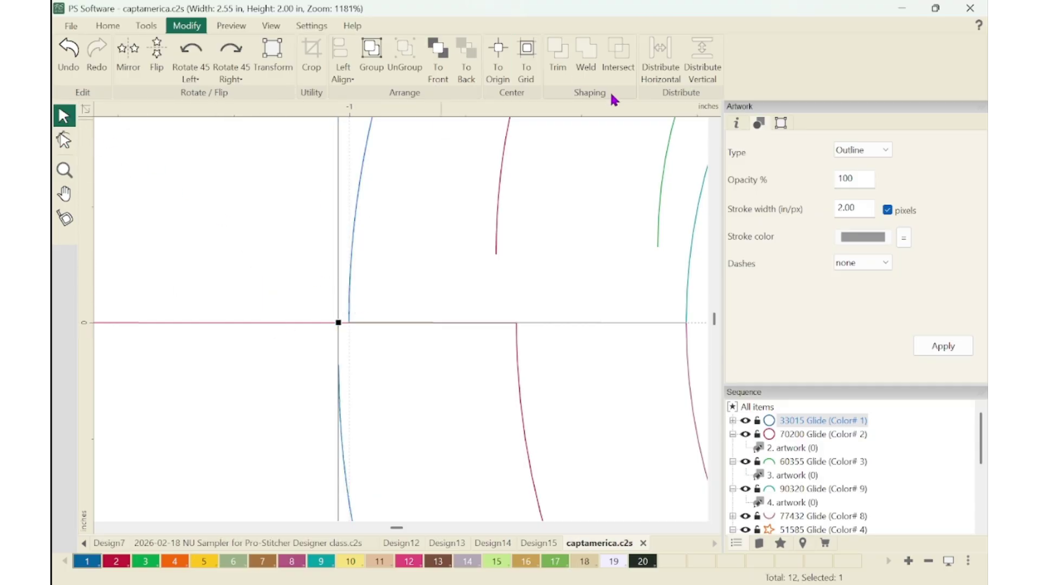
right_click(612, 108)
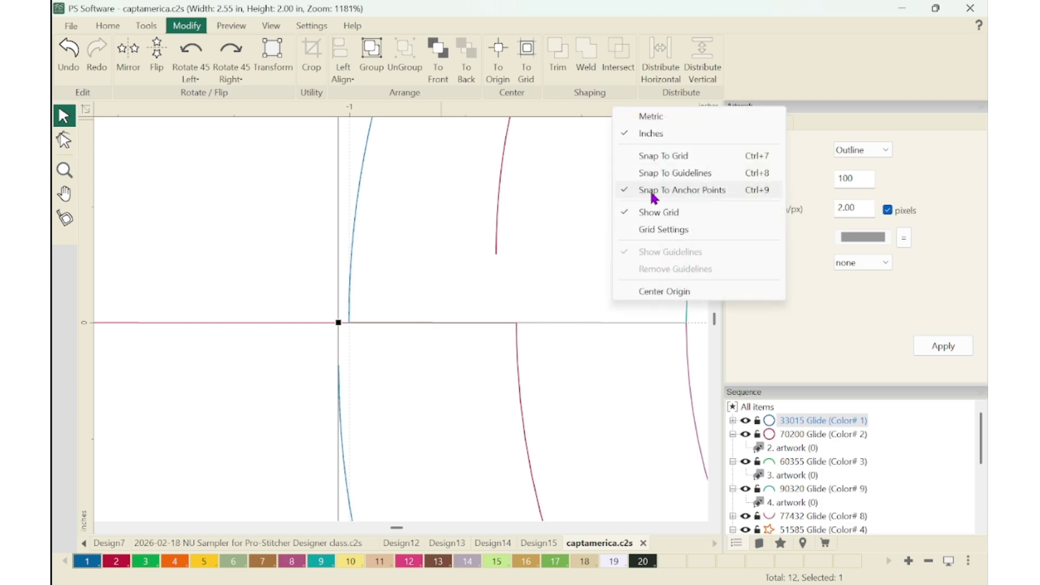
click(547, 104)
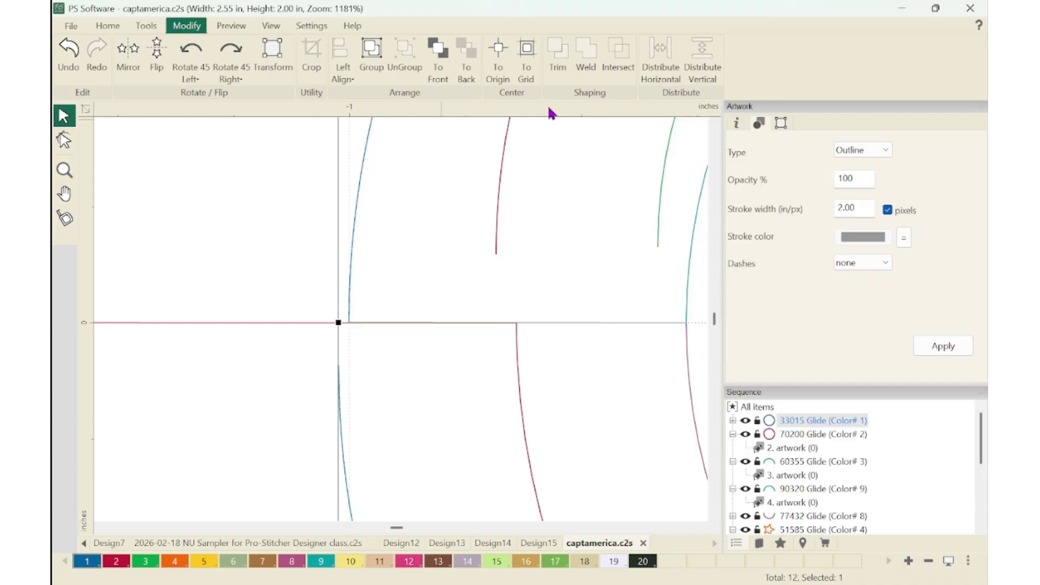
click(293, 324)
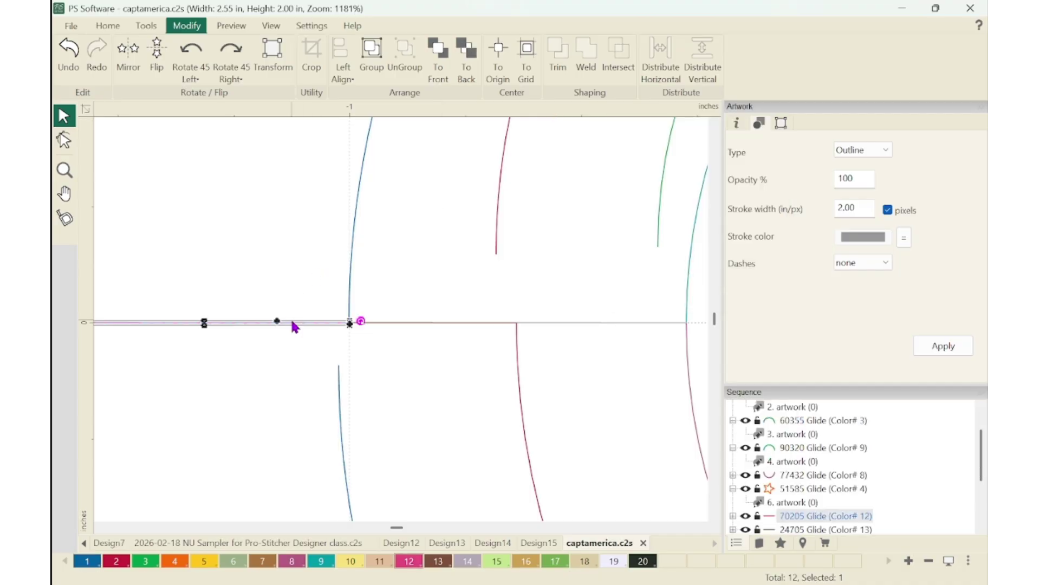
click(64, 142)
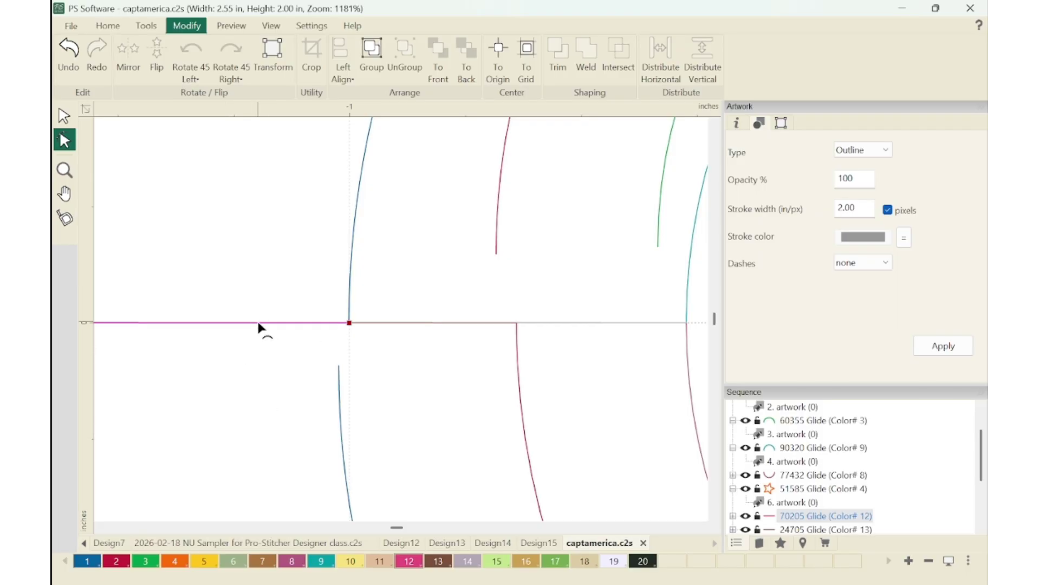
scroll(564, 331, down, 3)
scroll(564, 331, up, 1)
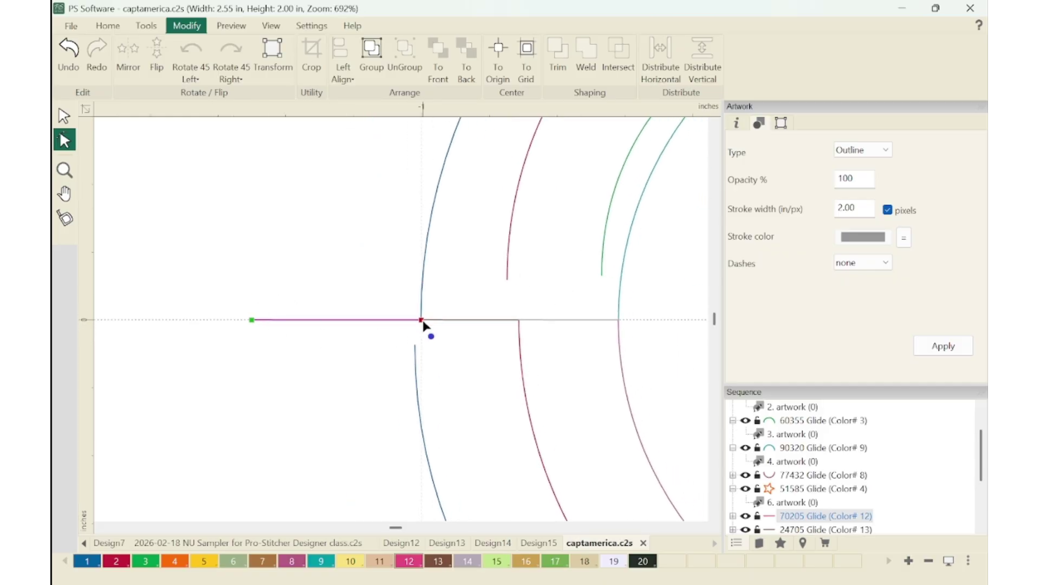
click(423, 301)
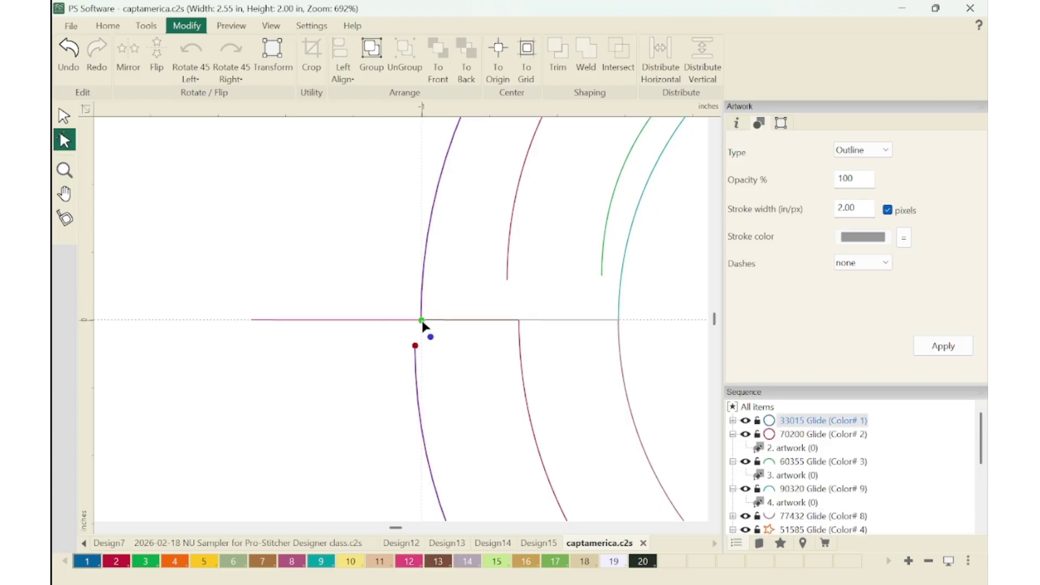
Connect the entry line and the outer circle into one path
click(65, 116)
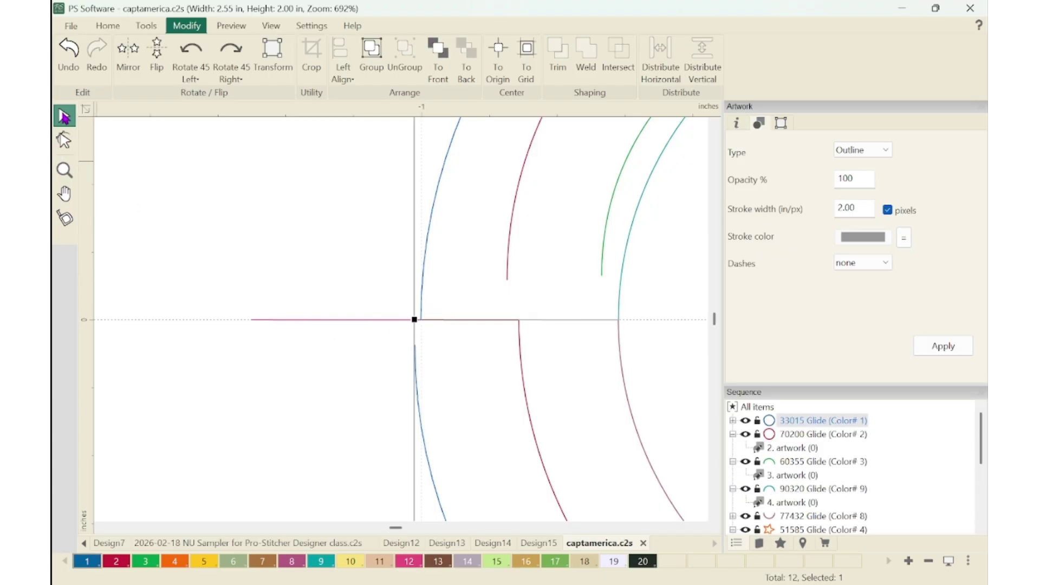
click(358, 320)
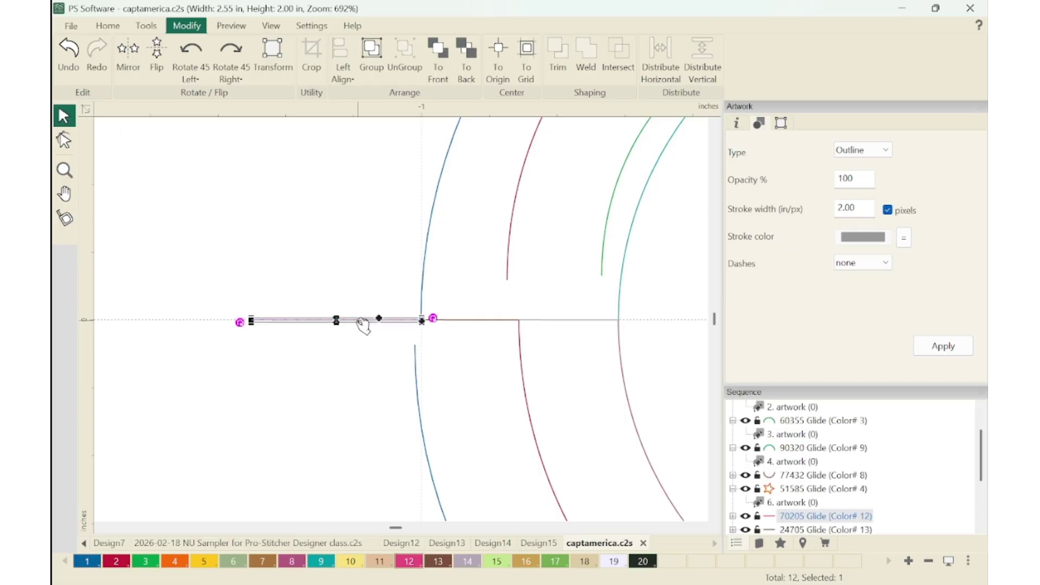
shift+click(424, 276)
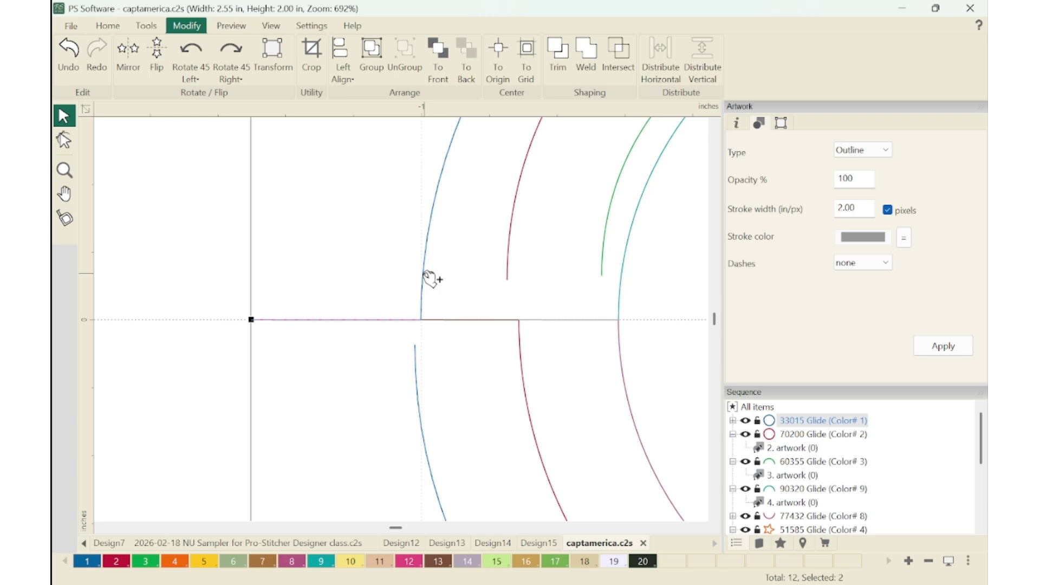
scroll(594, 339, down, 10)
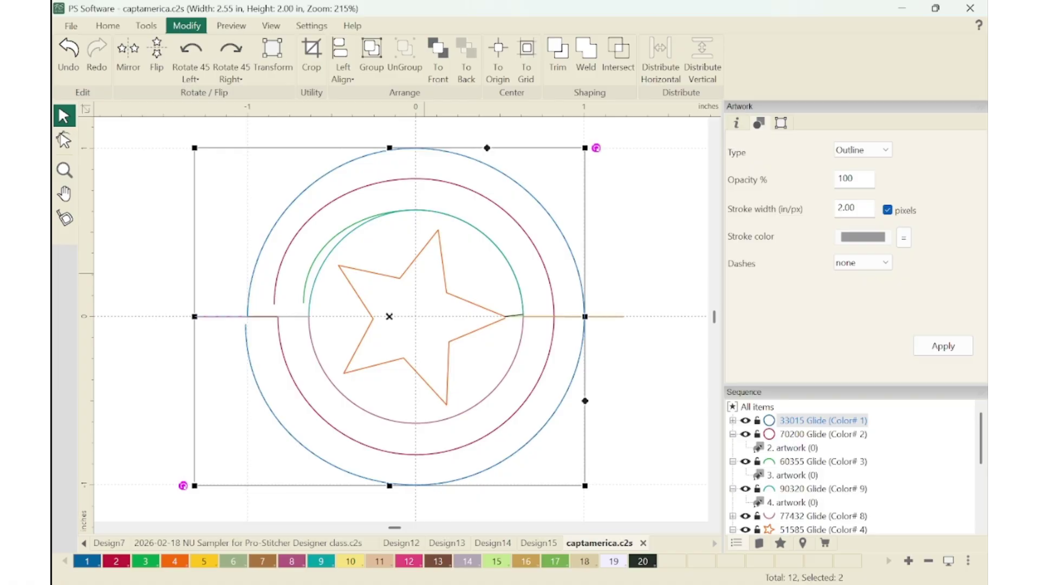
right_click(258, 266)
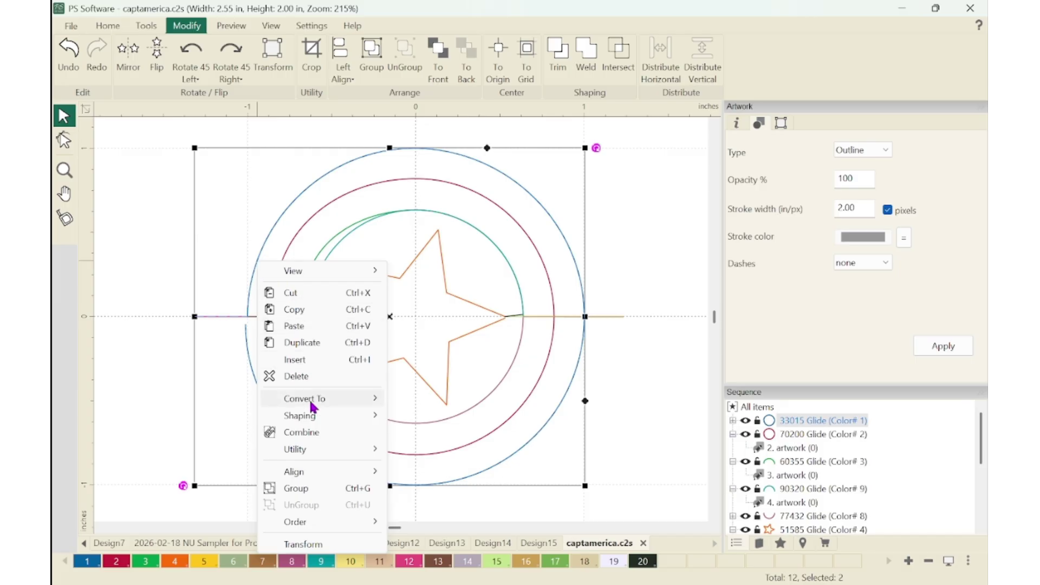
mouse_move(318, 454)
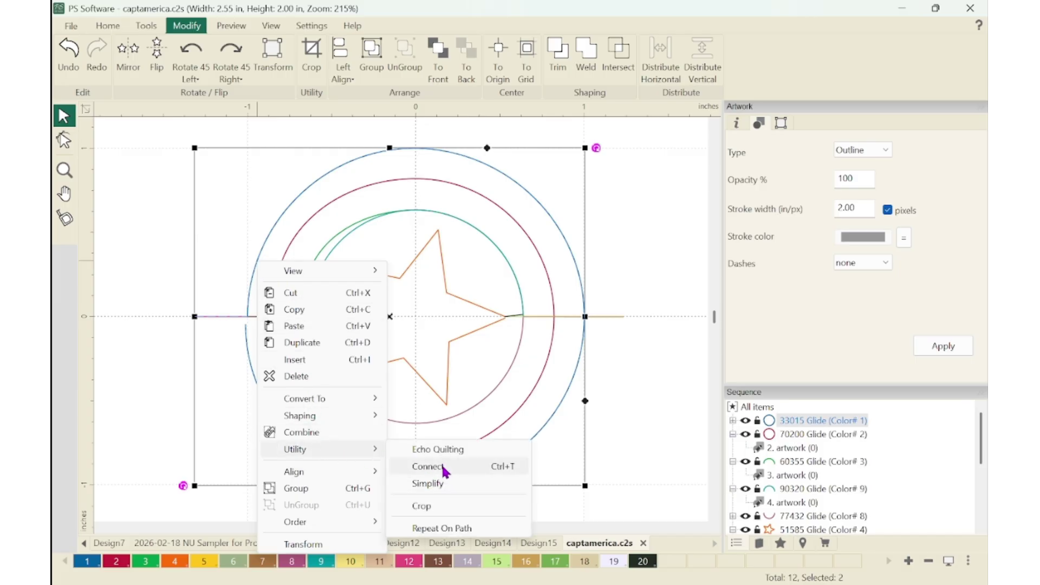
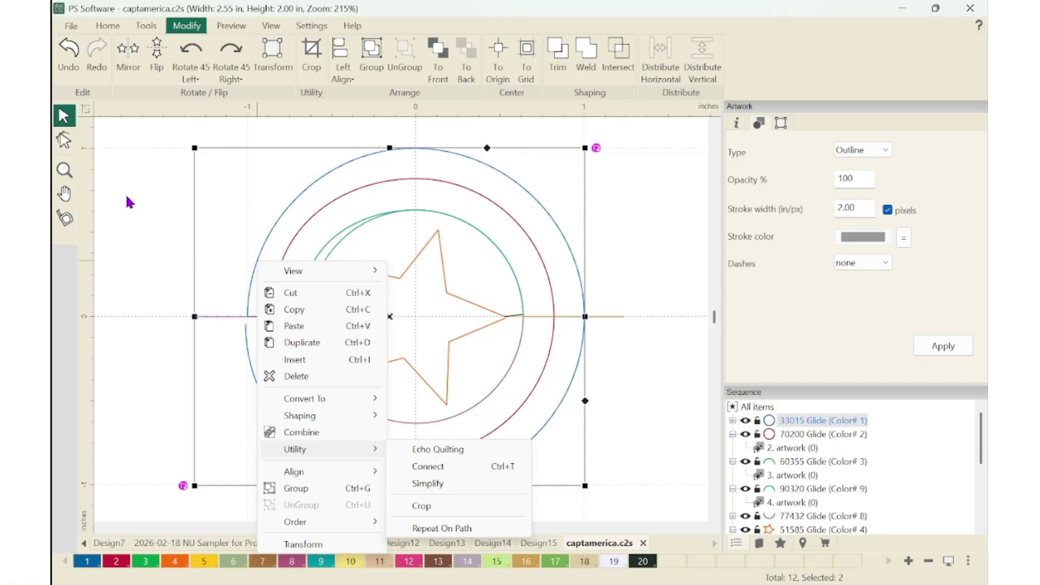
click(436, 470)
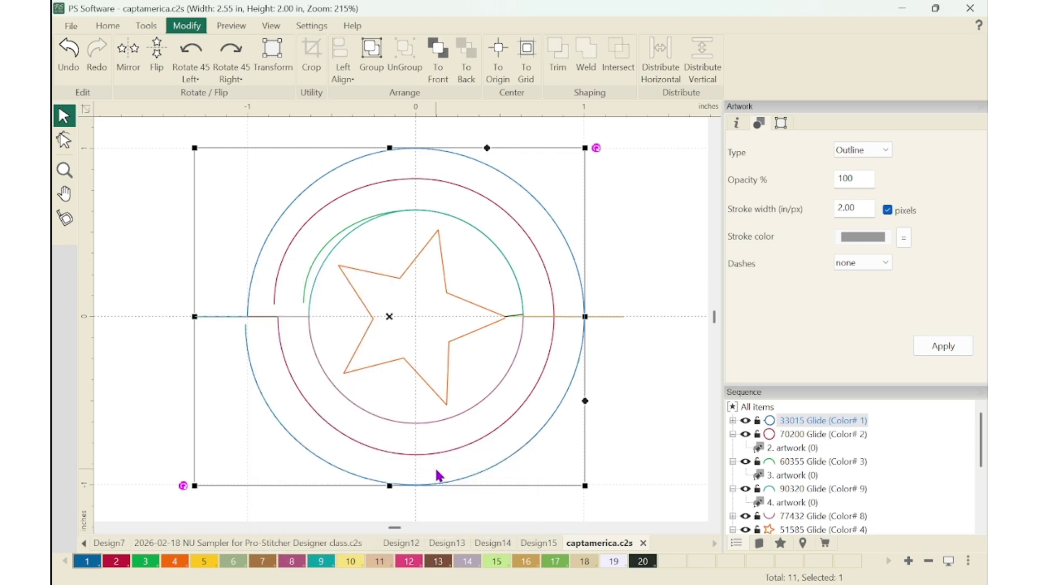
Examine the outer circle's open end and the segment leading from the outer to the middle circle
mouse_move(766, 429)
click(259, 317)
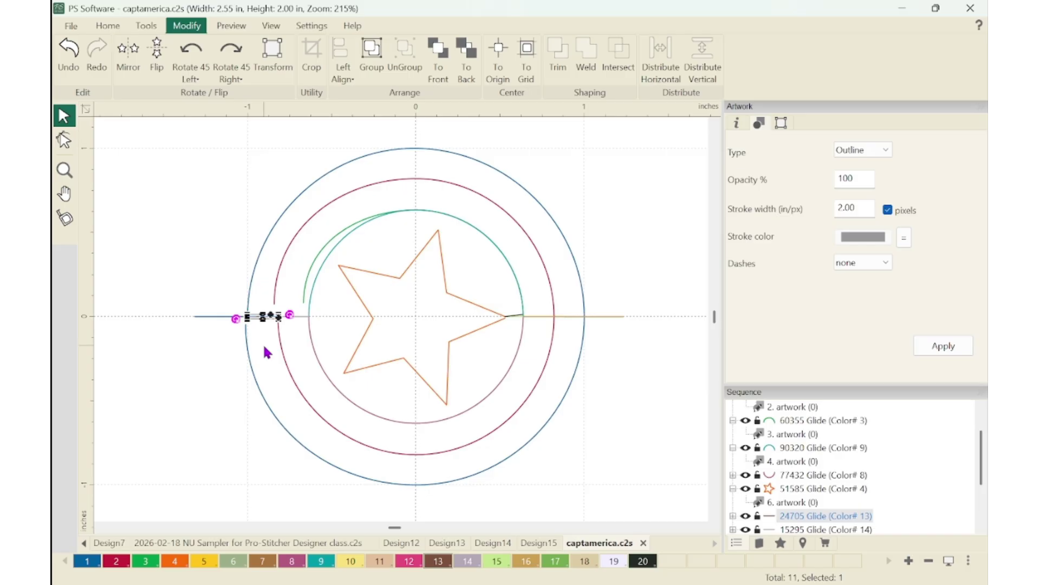
key(z)
drag(211, 288, 302, 362)
click(226, 190)
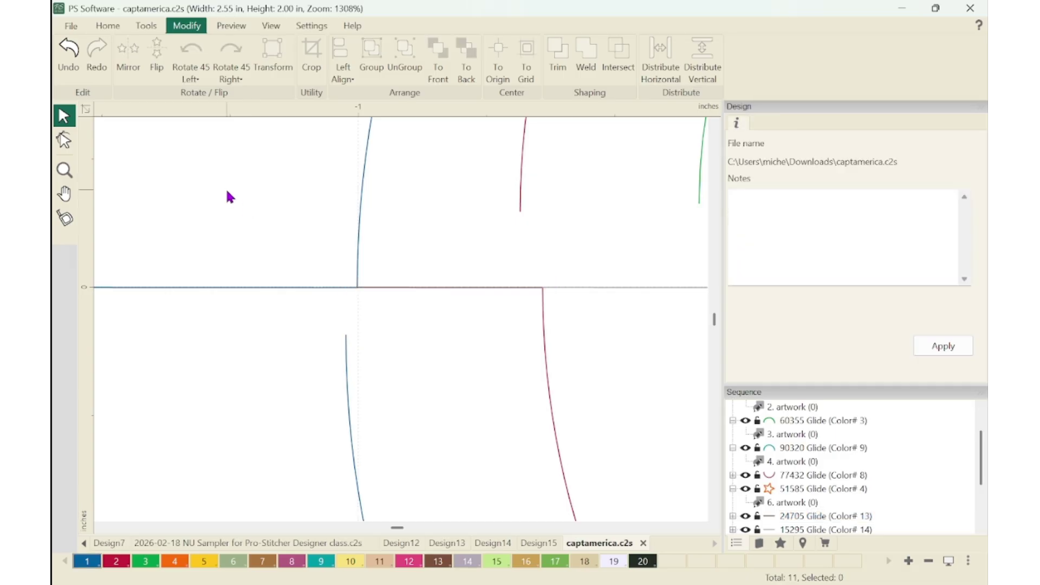
click(397, 288)
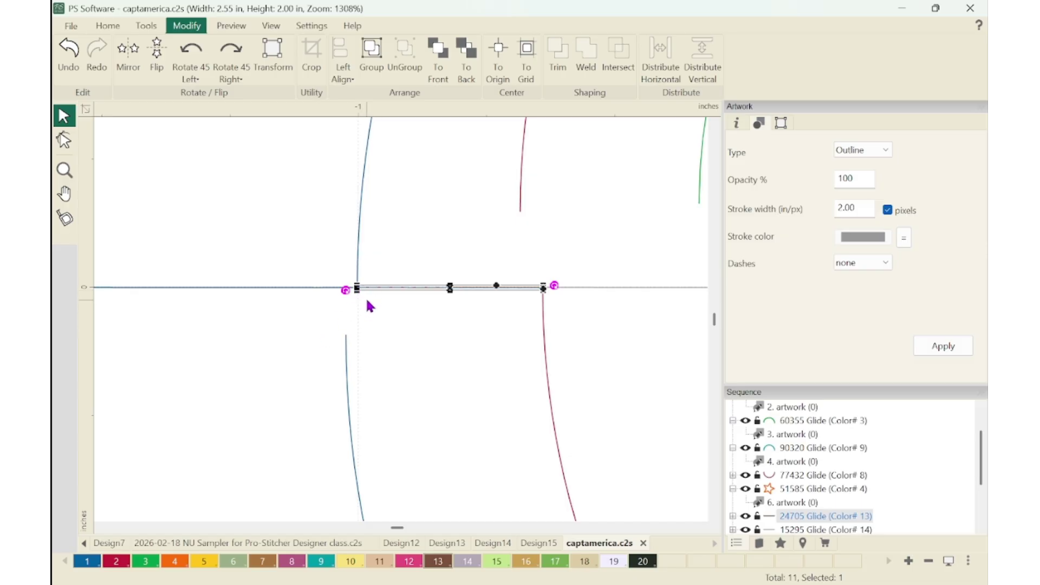
click(344, 344)
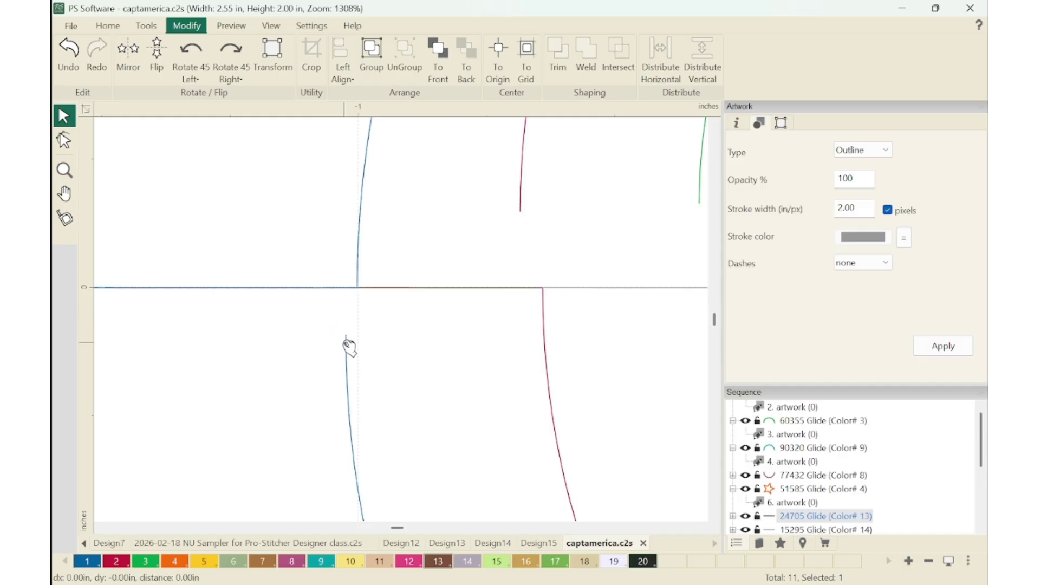
click(63, 141)
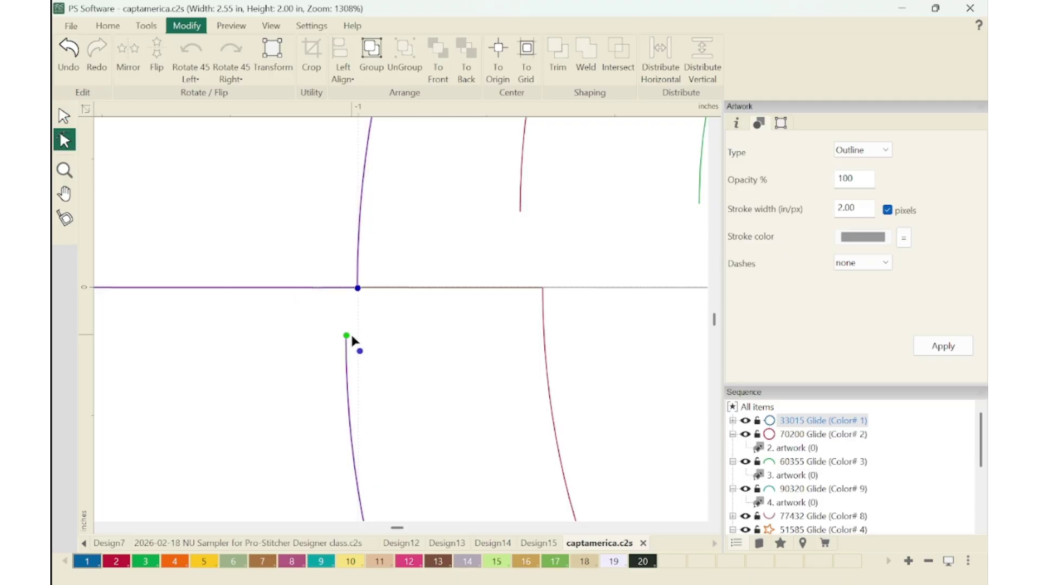
drag(360, 351, 356, 348)
mouse_move(359, 292)
mouse_down()
mouse_move(371, 274)
mouse_move(361, 293)
mouse_up()
click(347, 336)
Snap the start node of the segment between the outer and middle circles onto the outer circle's open end
click(407, 286)
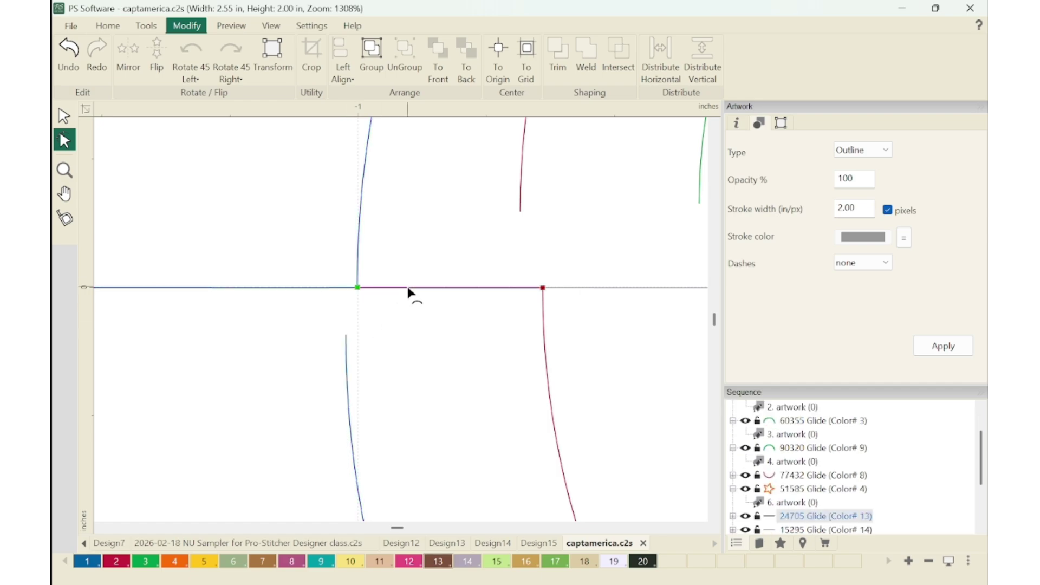
click(358, 288)
drag(358, 288, 349, 338)
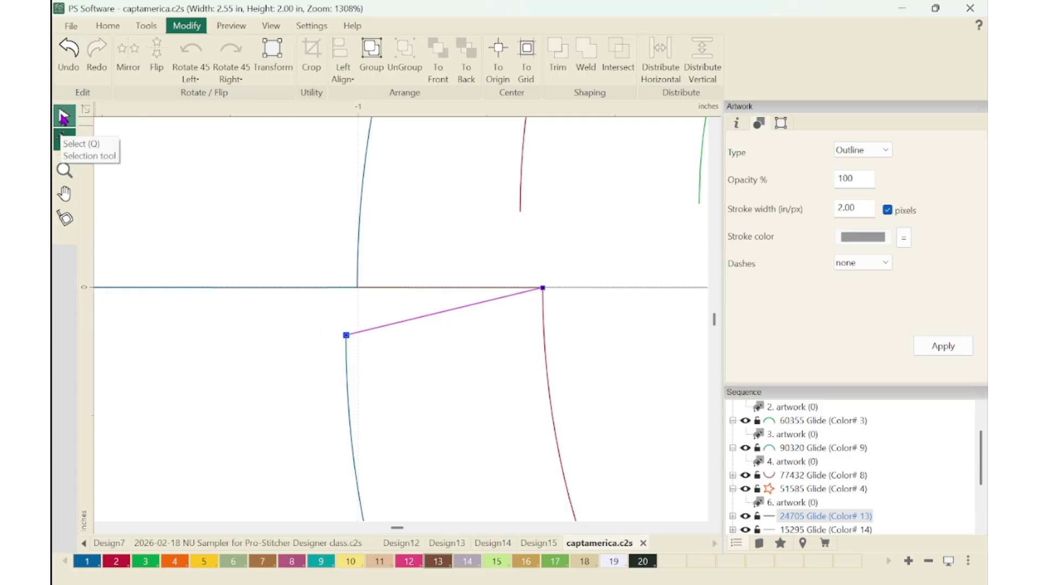
right_click(543, 108)
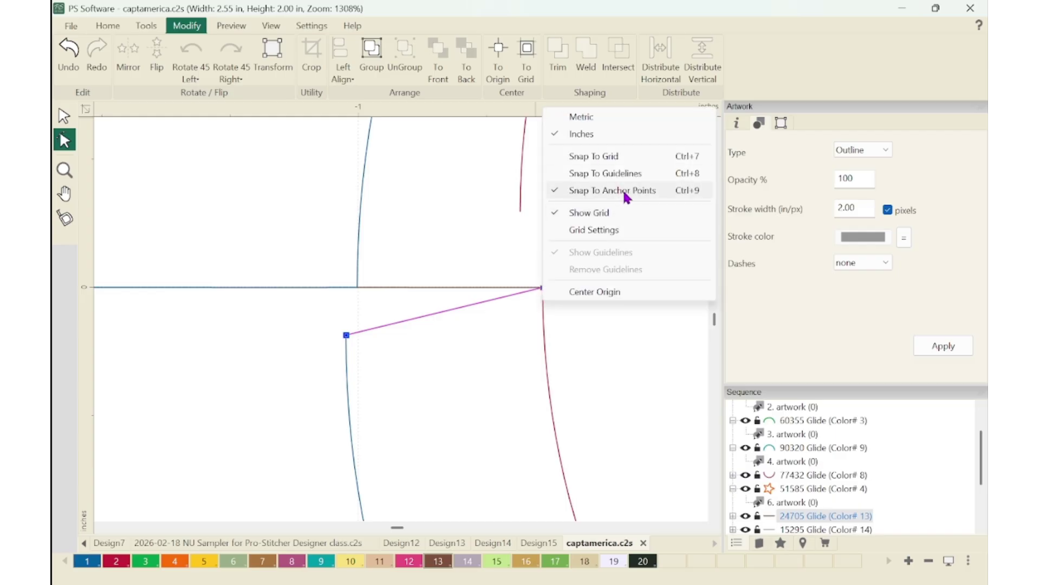
Connect the outer circle's path and the segment leading to the middle circle into one path
click(347, 339)
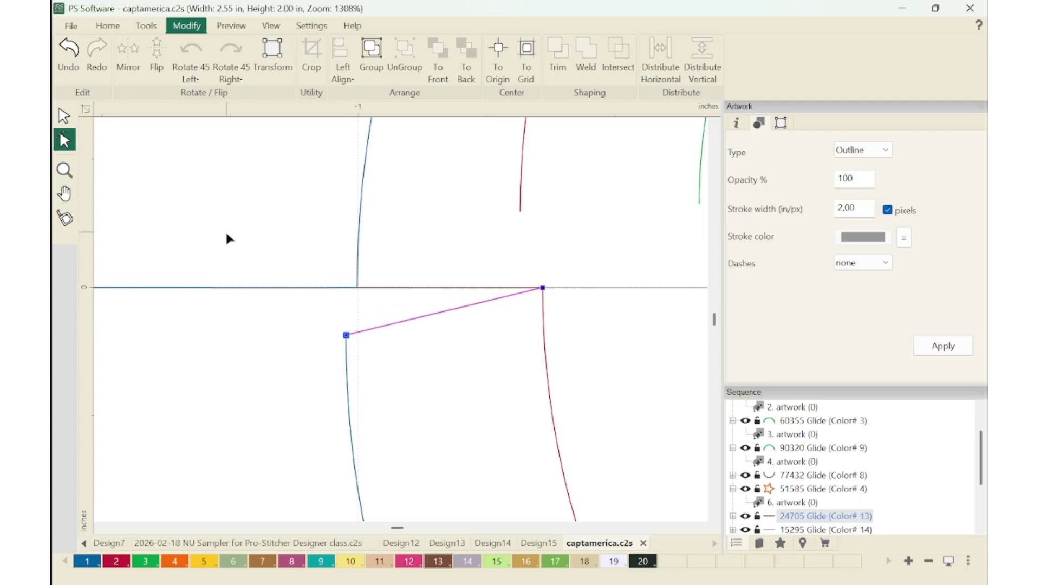
scroll(559, 333, down, 5)
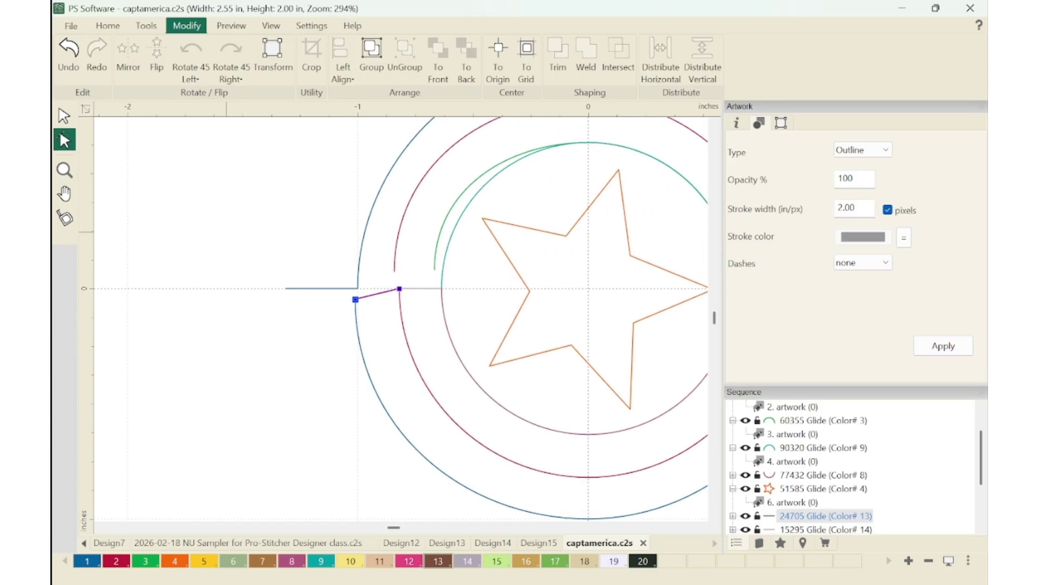
click(64, 116)
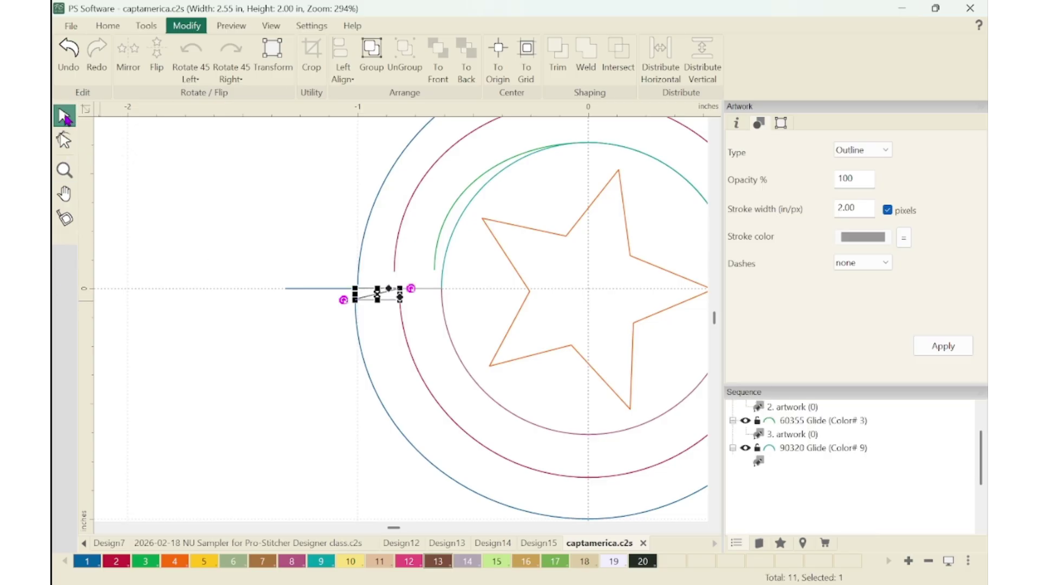
click(327, 289)
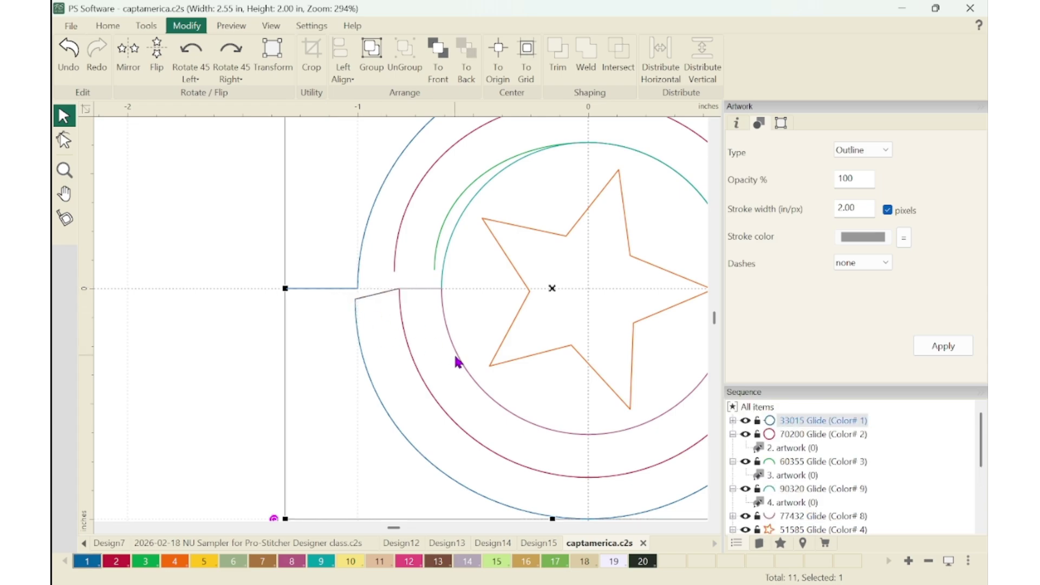
shift+click(381, 294)
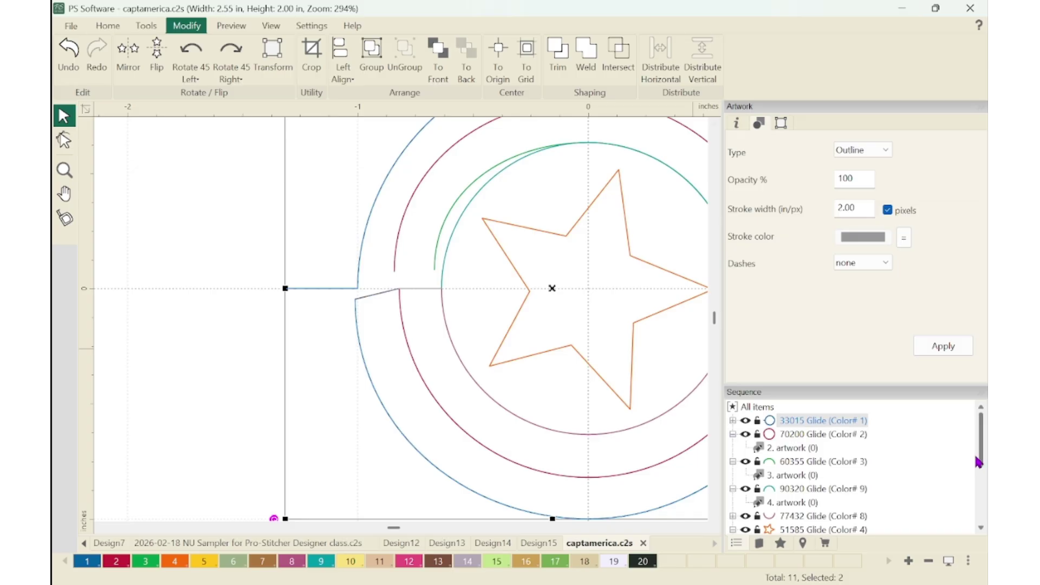
drag(982, 492, 981, 516)
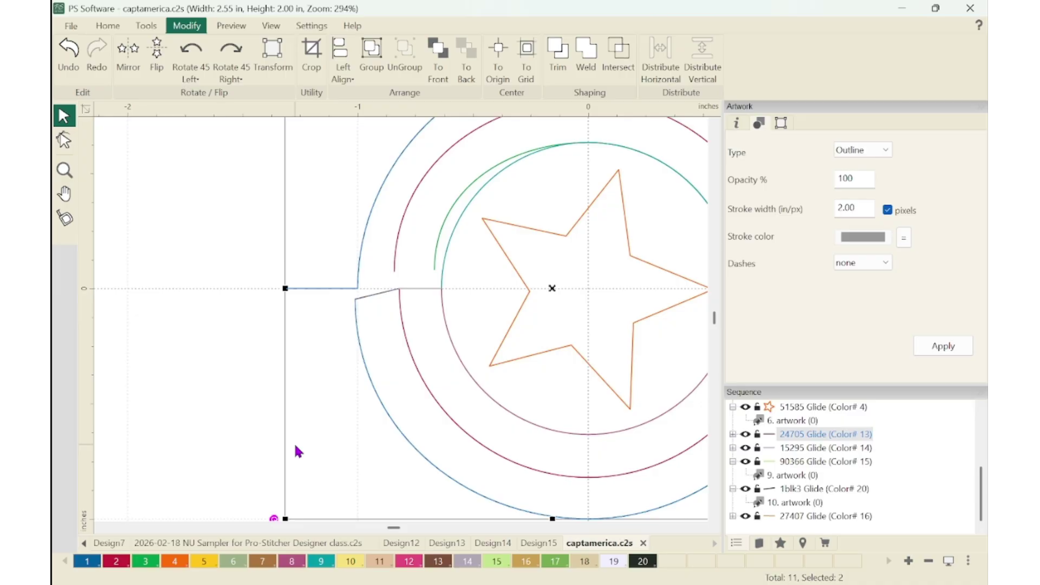
key(ctrl+g)
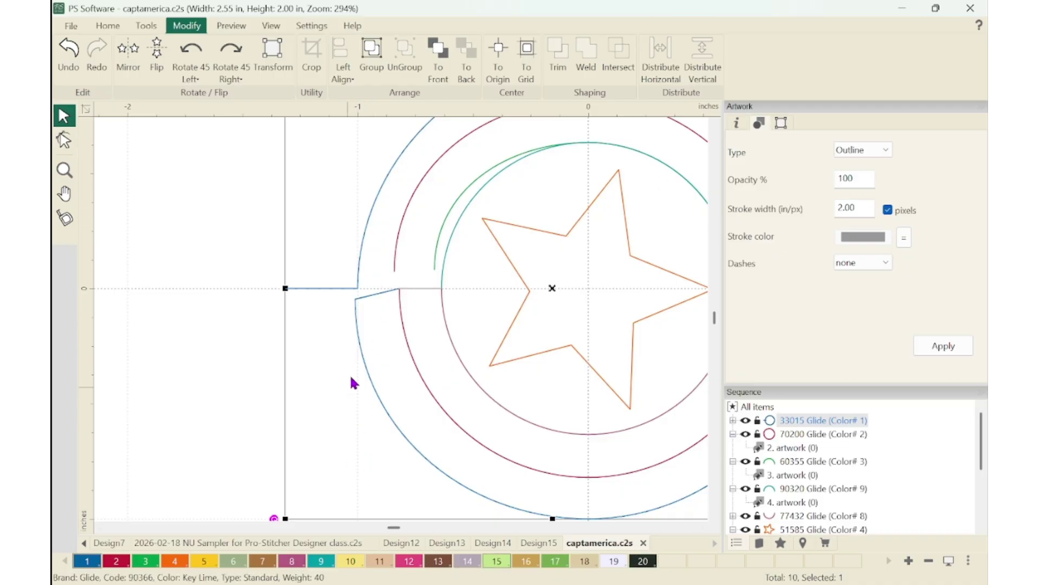
Snap the node joining the outer circle and the connecting segment back onto the point where the entry line meets the circle
key(z)
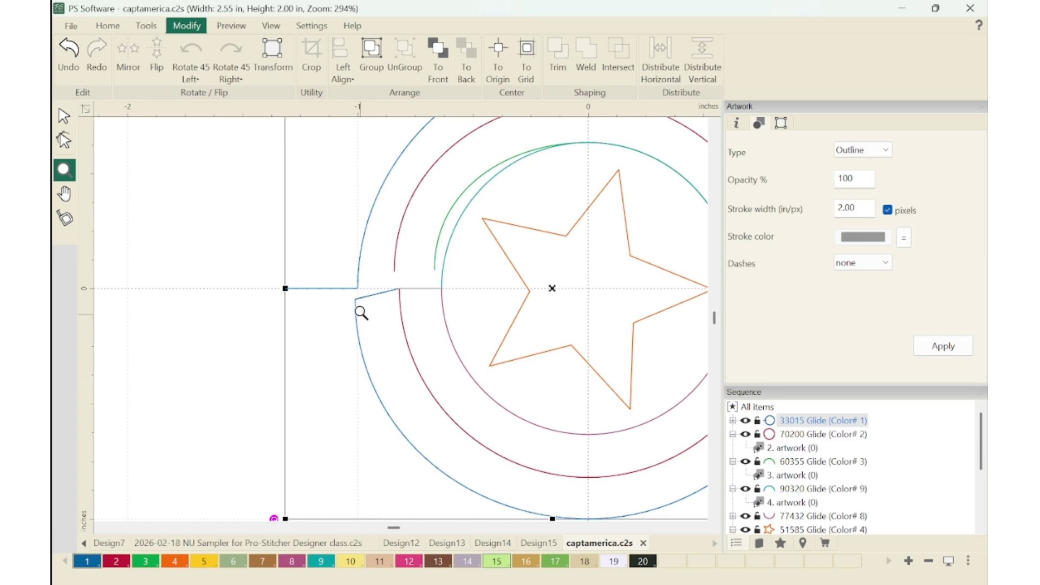
drag(348, 271, 393, 332)
click(64, 140)
click(348, 358)
drag(348, 358, 367, 295)
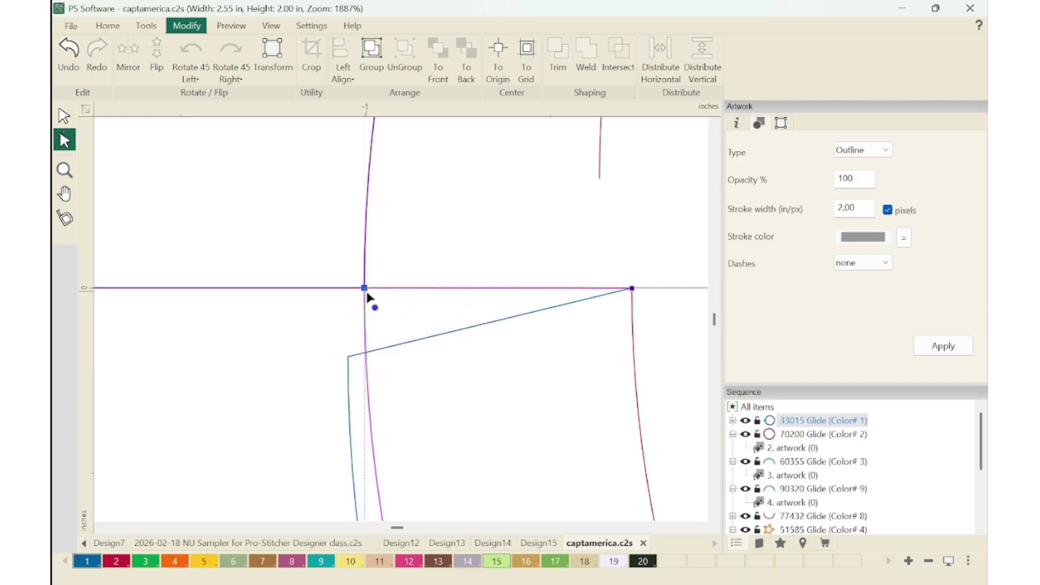
click(304, 349)
key(ctrl+0)
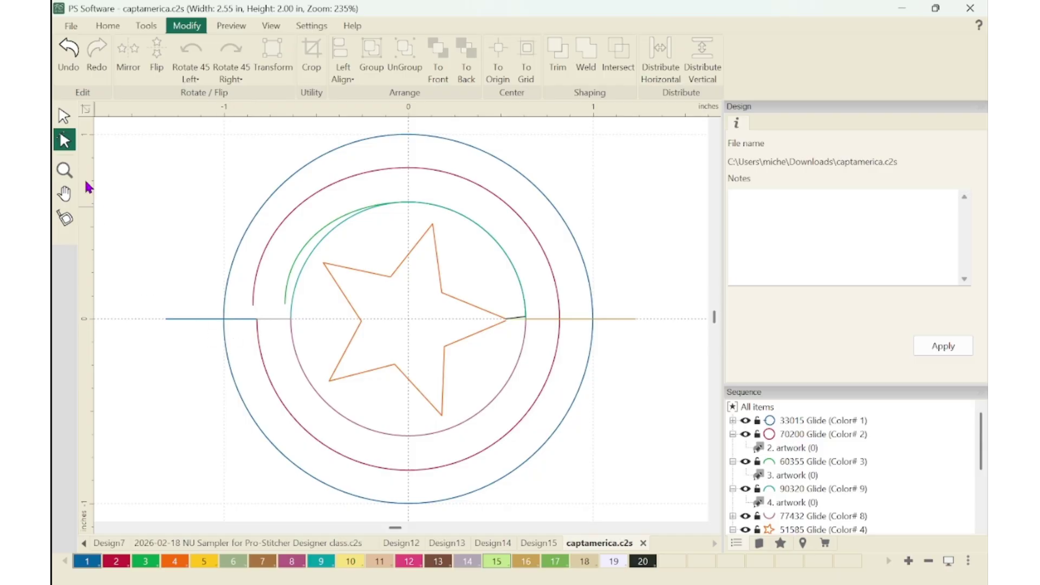
Pull the middle circle's end node slightly outward and snap its start node onto the end of the connected path
click(198, 319)
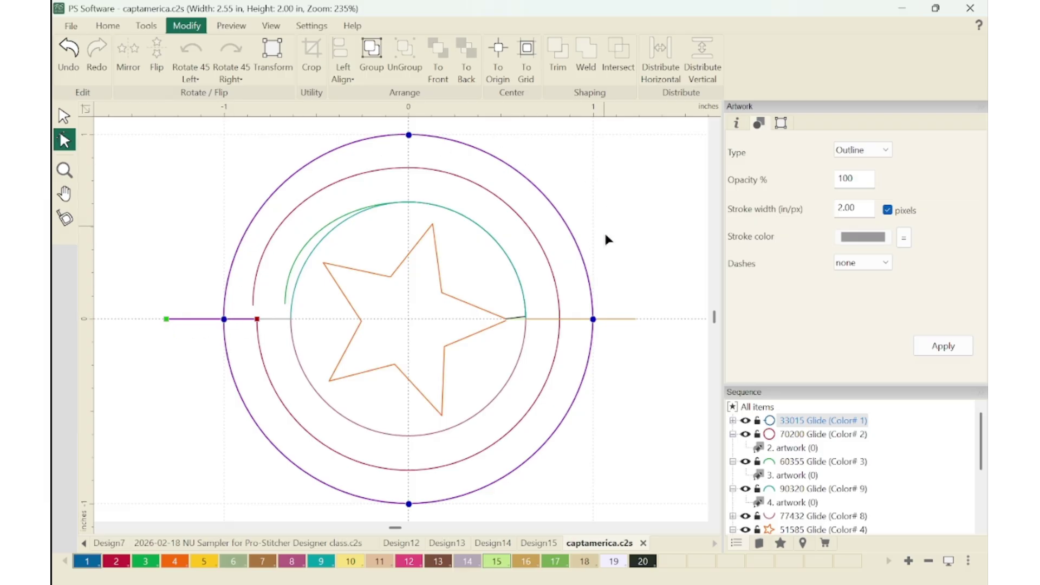
click(257, 319)
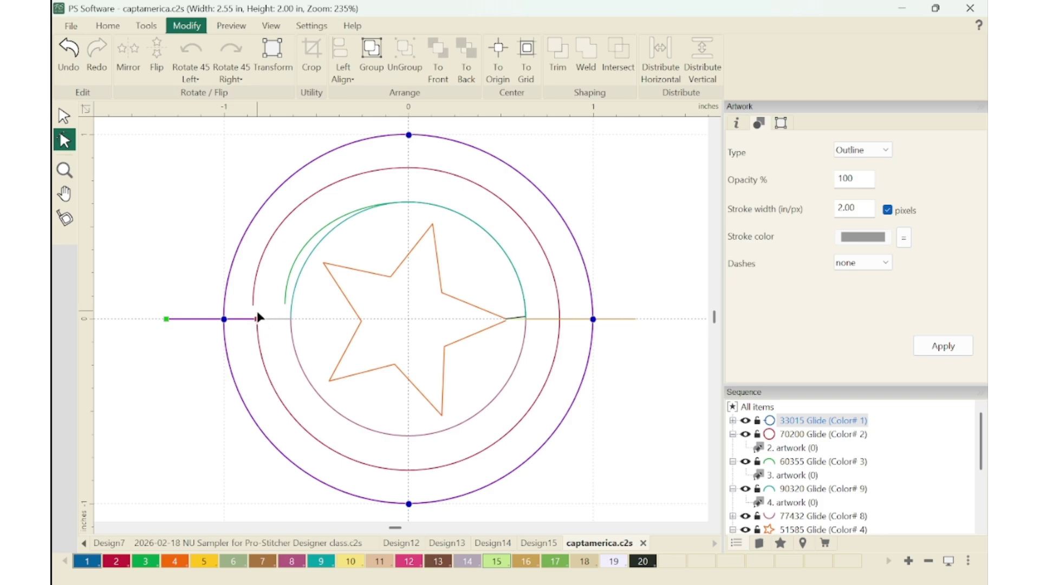
click(260, 341)
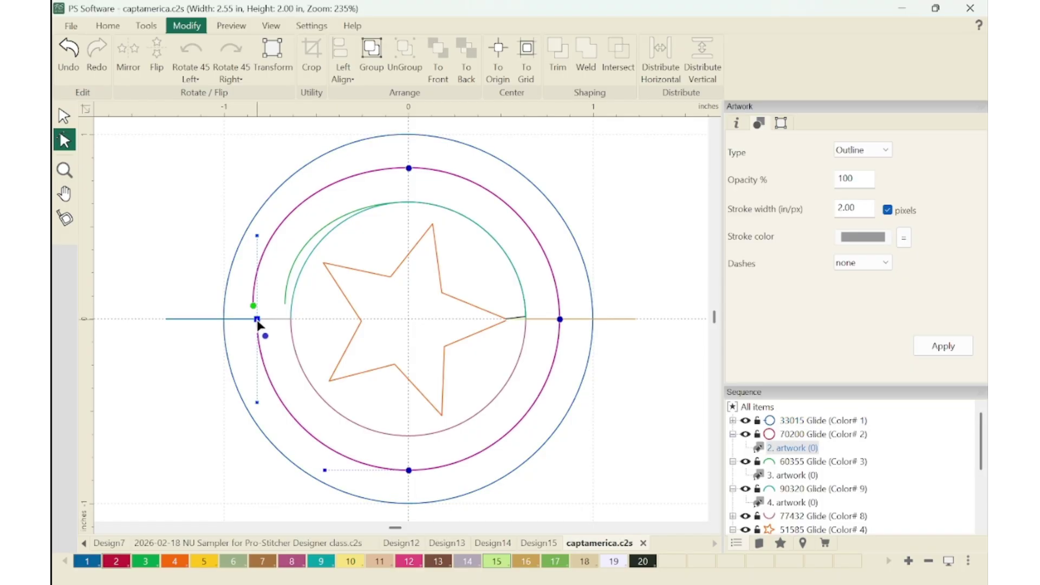
drag(257, 321, 252, 333)
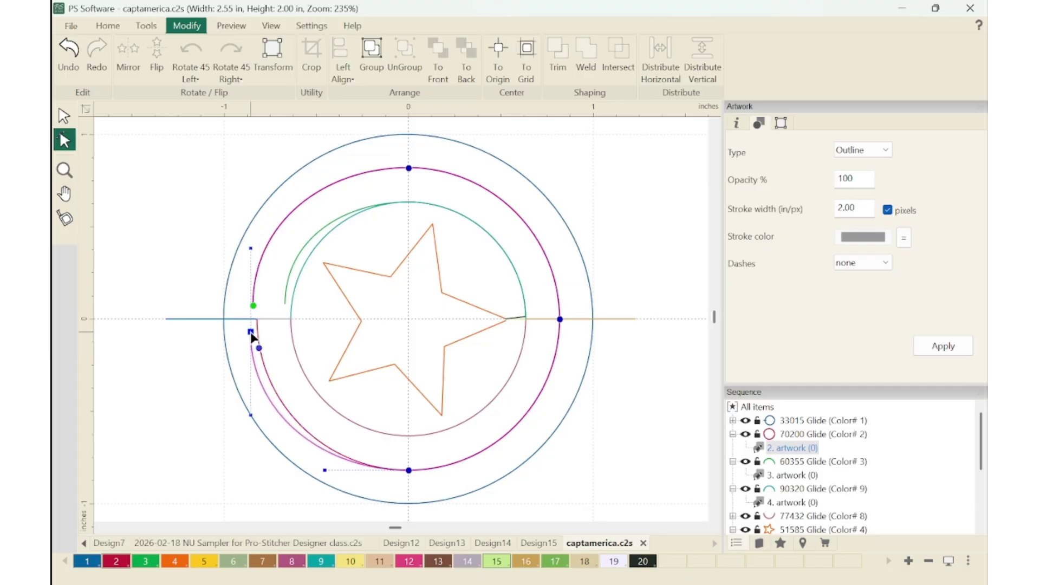
drag(251, 334, 250, 332)
click(253, 306)
drag(254, 307, 261, 321)
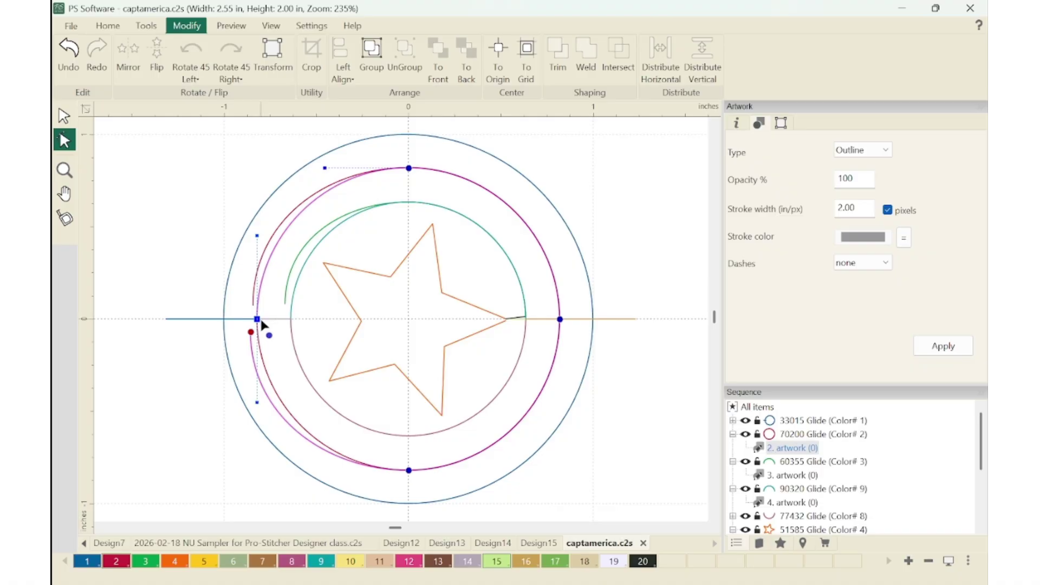
Connect the outer circle's path and the middle circle into one path
click(63, 116)
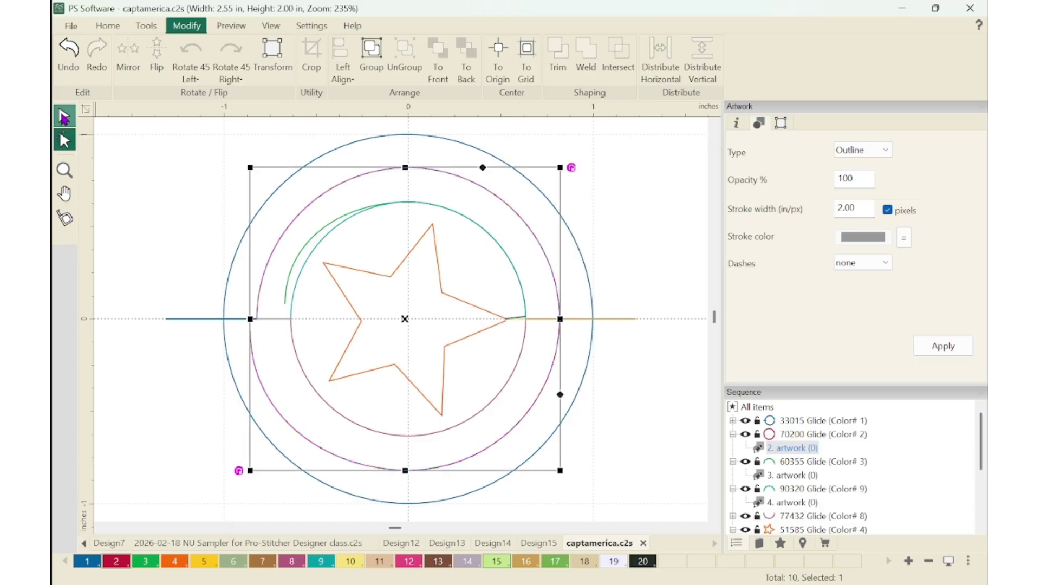
click(184, 322)
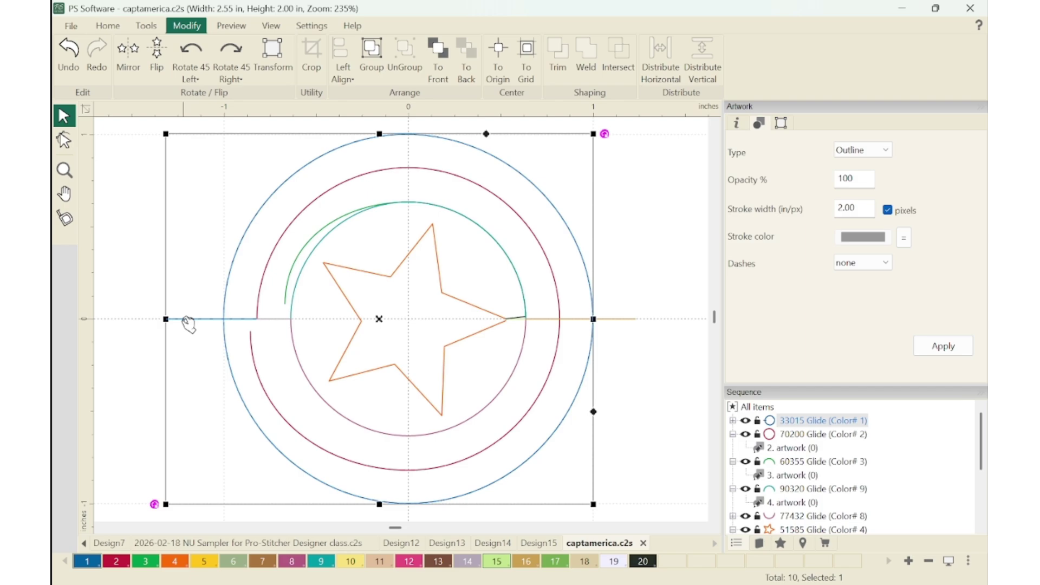
shift+click(264, 292)
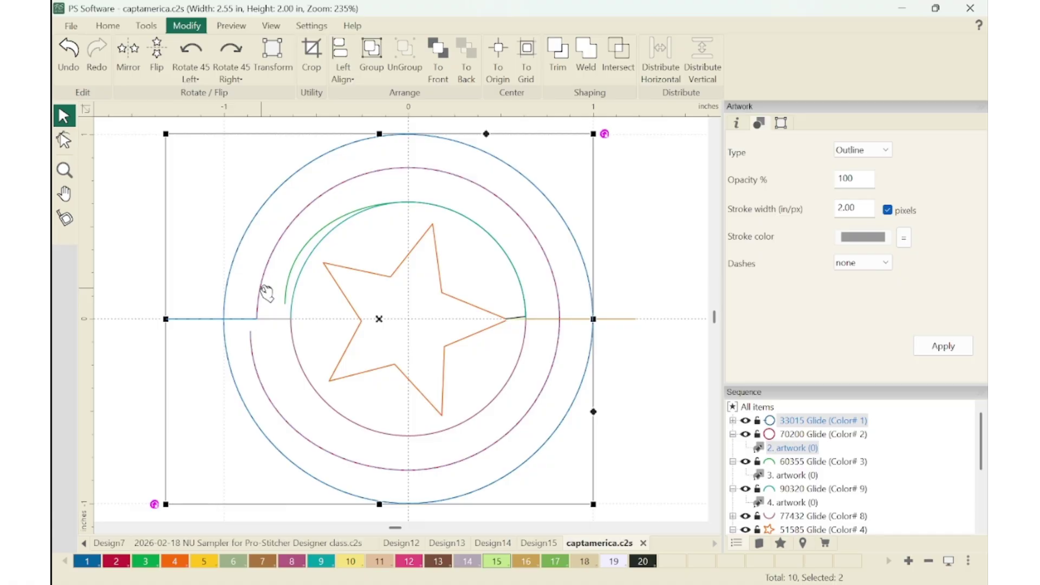
key(ctrl+w)
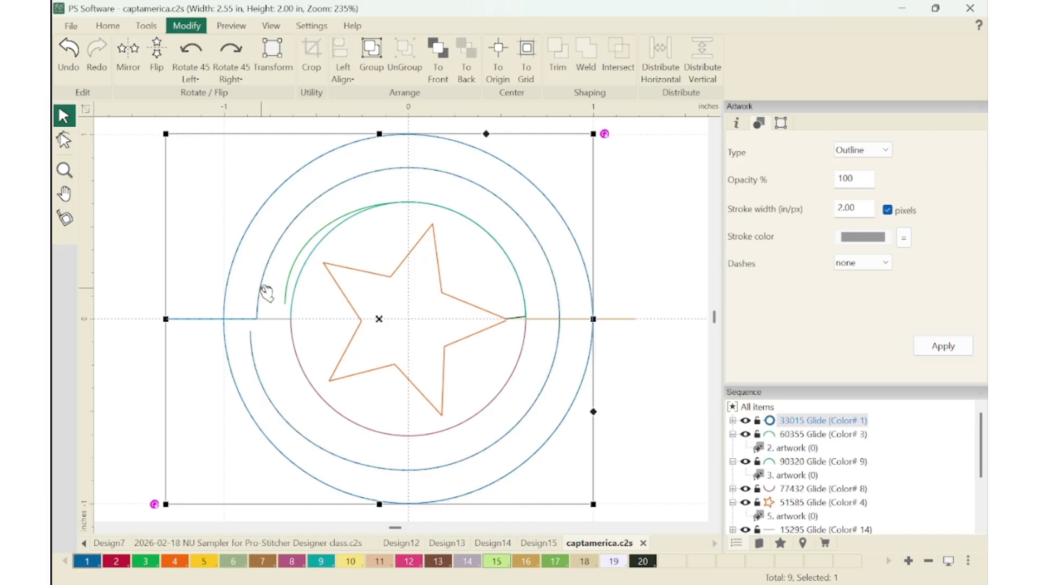
click(124, 209)
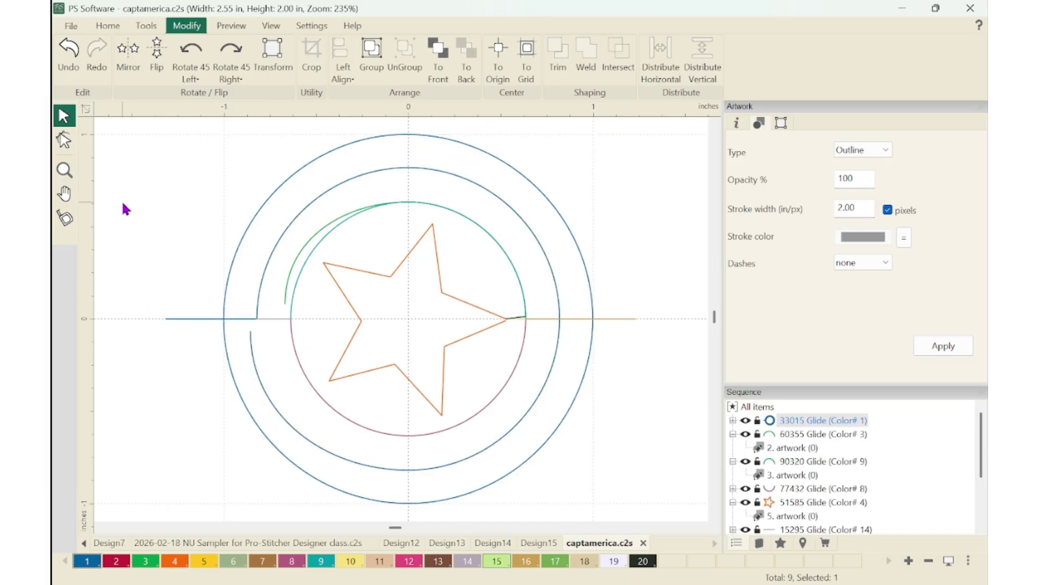
Snap the start node of the segment between the middle and inner circles onto the middle circle's open end
click(250, 340)
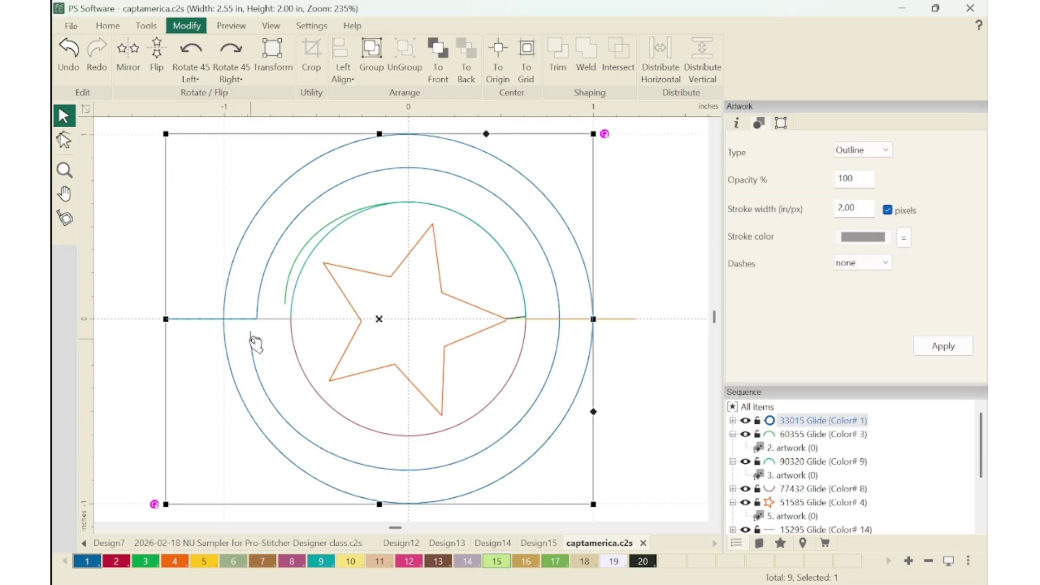
double_click(226, 257)
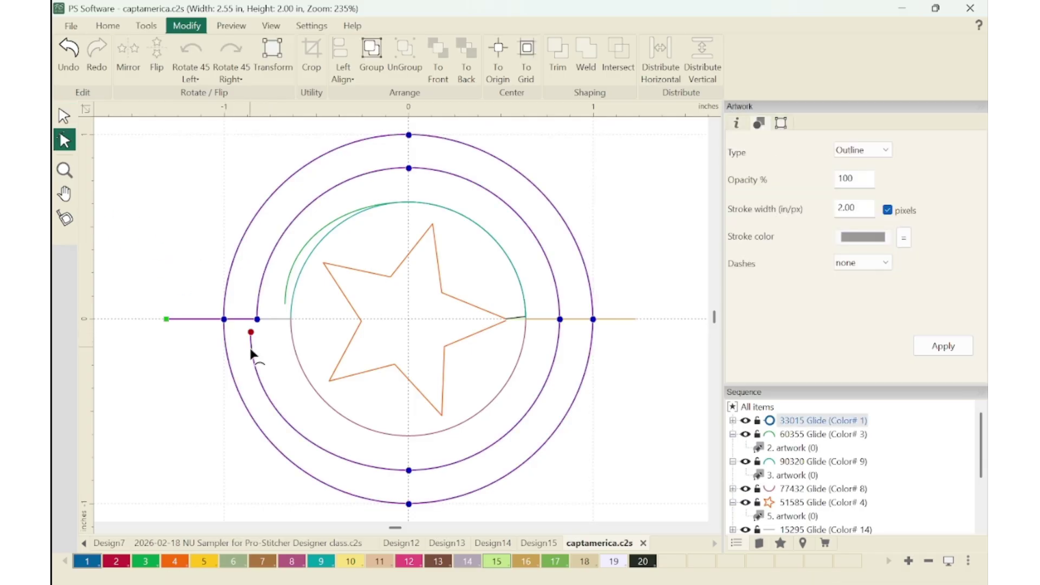
click(222, 319)
mouse_move(244, 338)
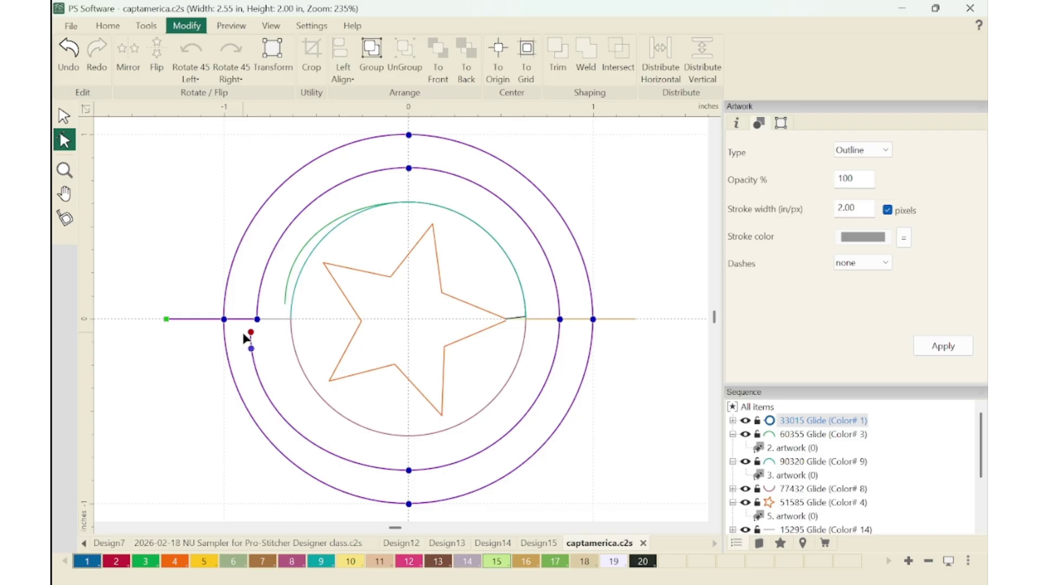
click(276, 318)
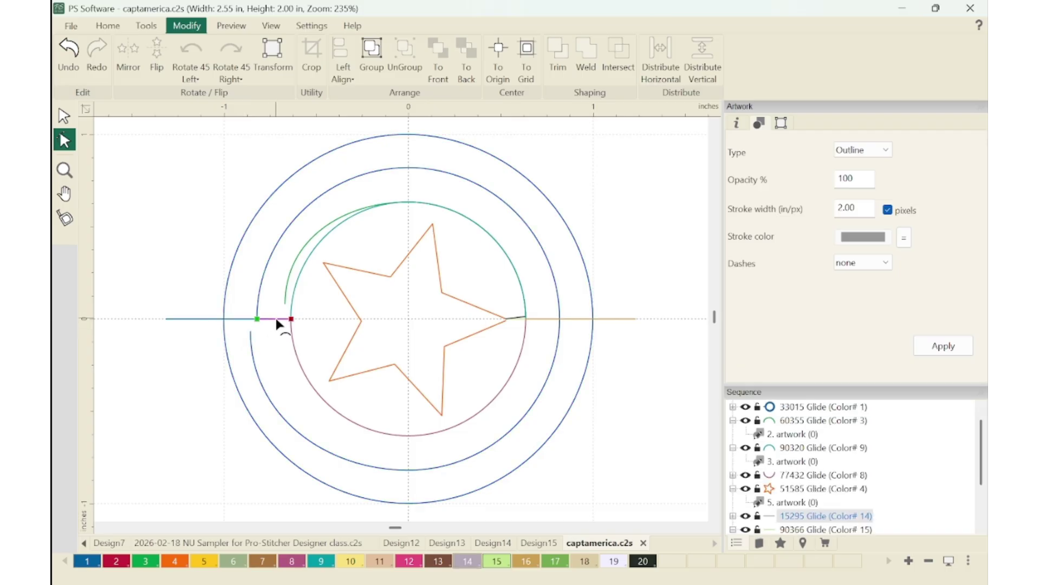
click(258, 321)
drag(258, 319, 254, 334)
Connect the two-circle path and the segment leading to the inner circle into one path
click(63, 116)
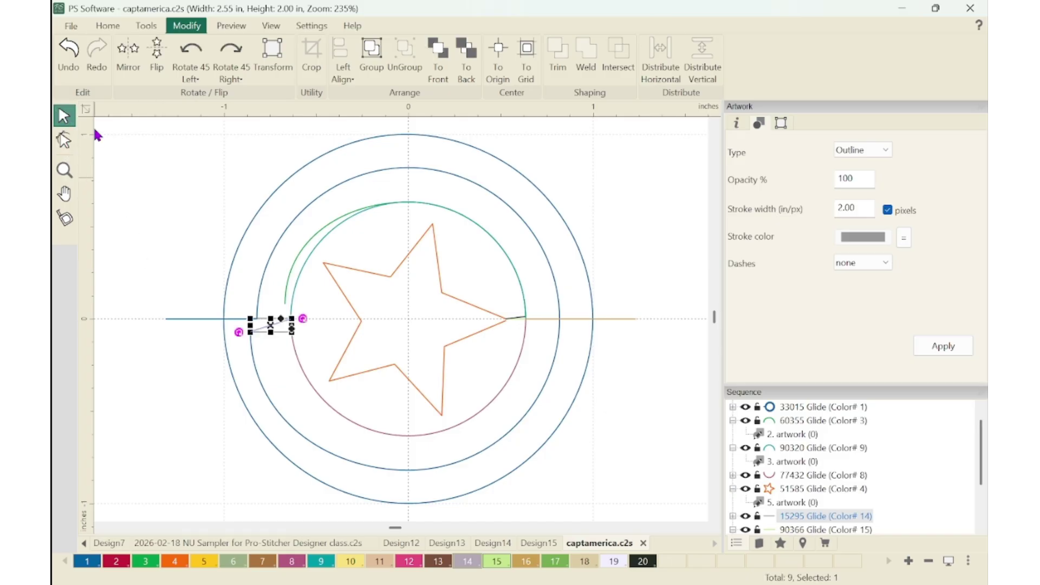
click(195, 335)
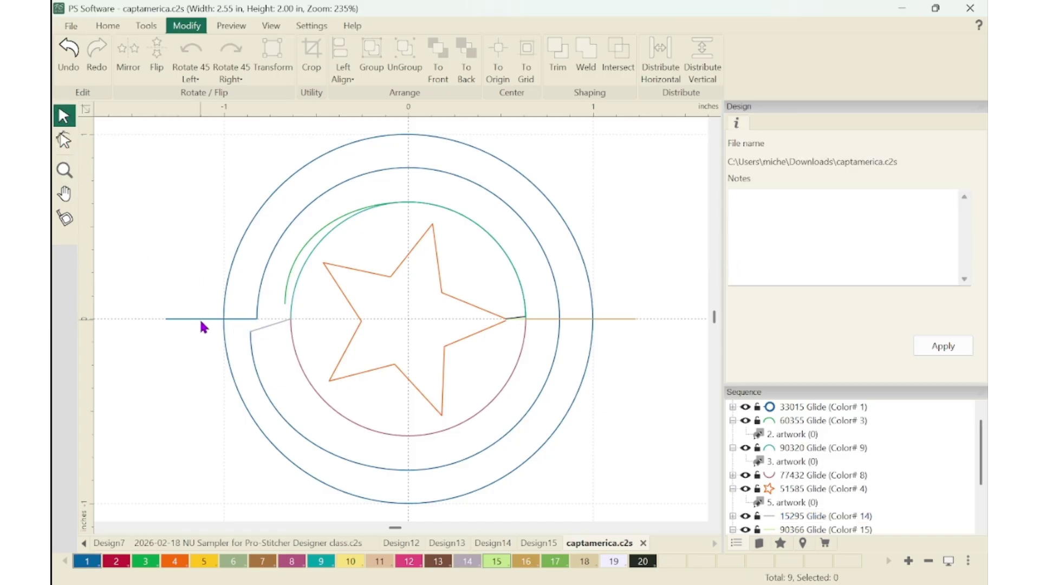
click(202, 320)
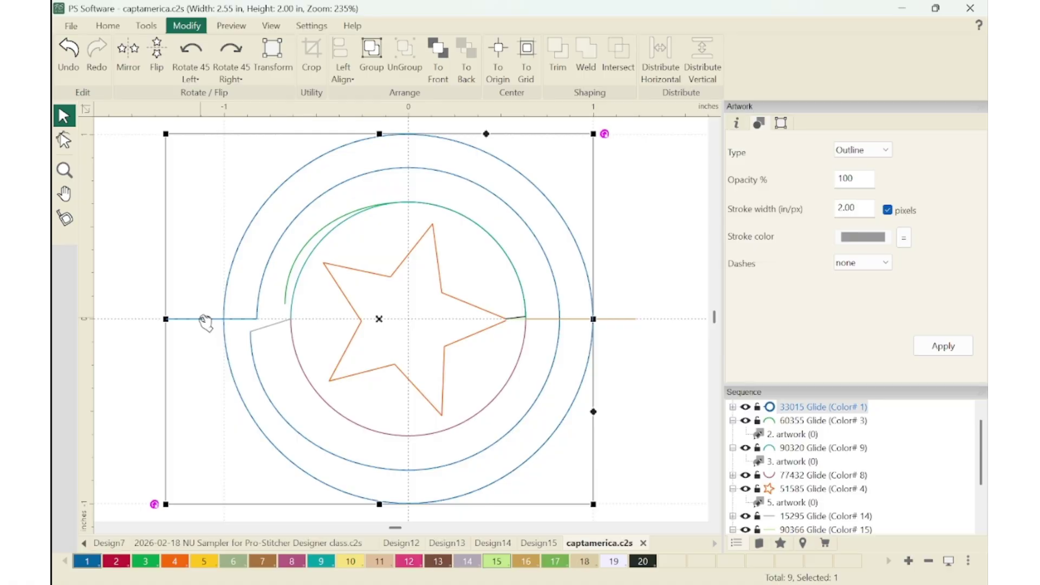
shift+click(270, 325)
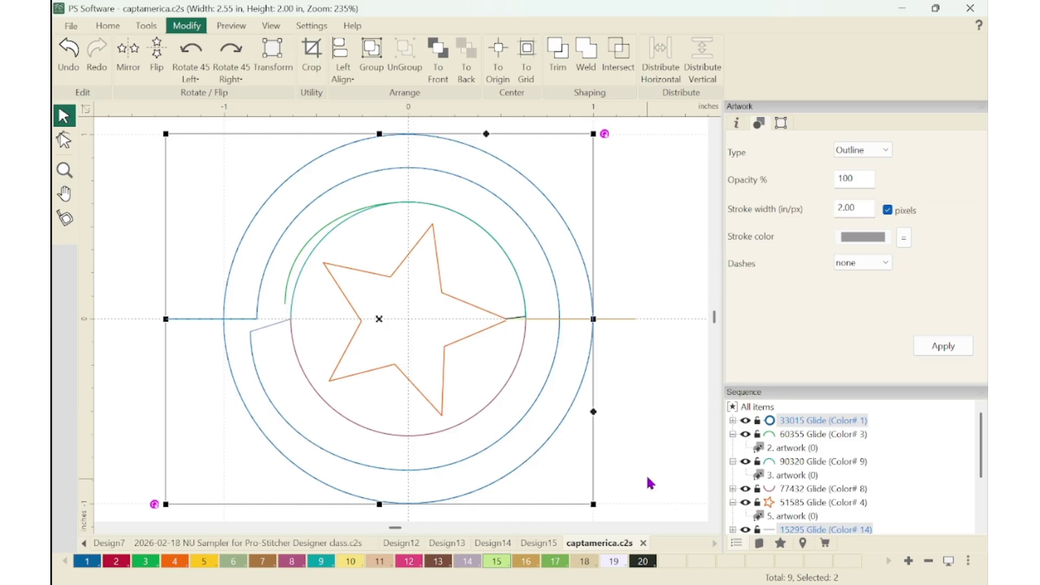
key(ctrl+j)
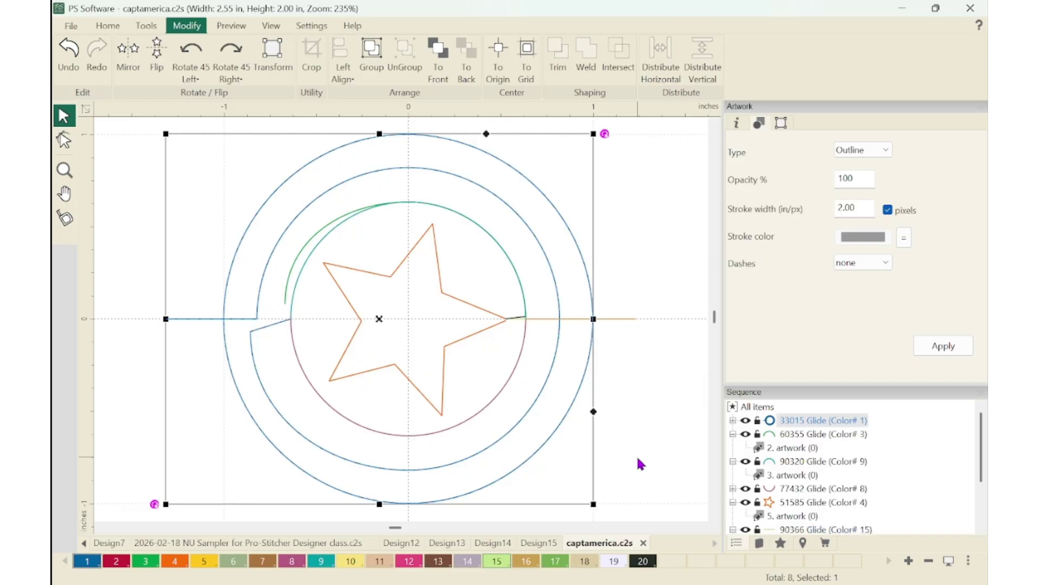
Snap the node joining the middle circle and the connecting segment back onto the middle circle's starting point to close the gap
click(66, 140)
click(252, 332)
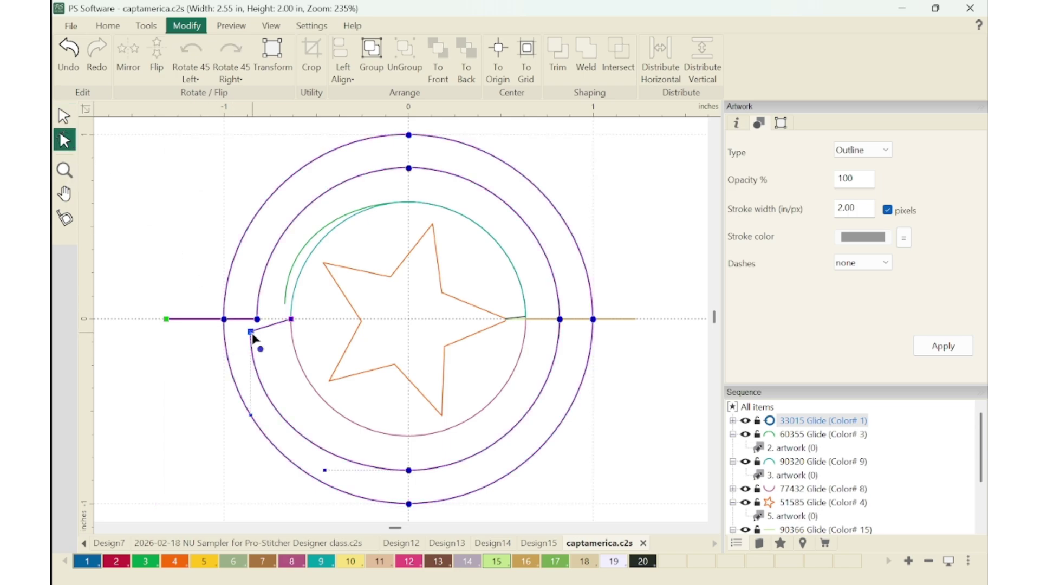
drag(252, 331, 257, 325)
click(179, 382)
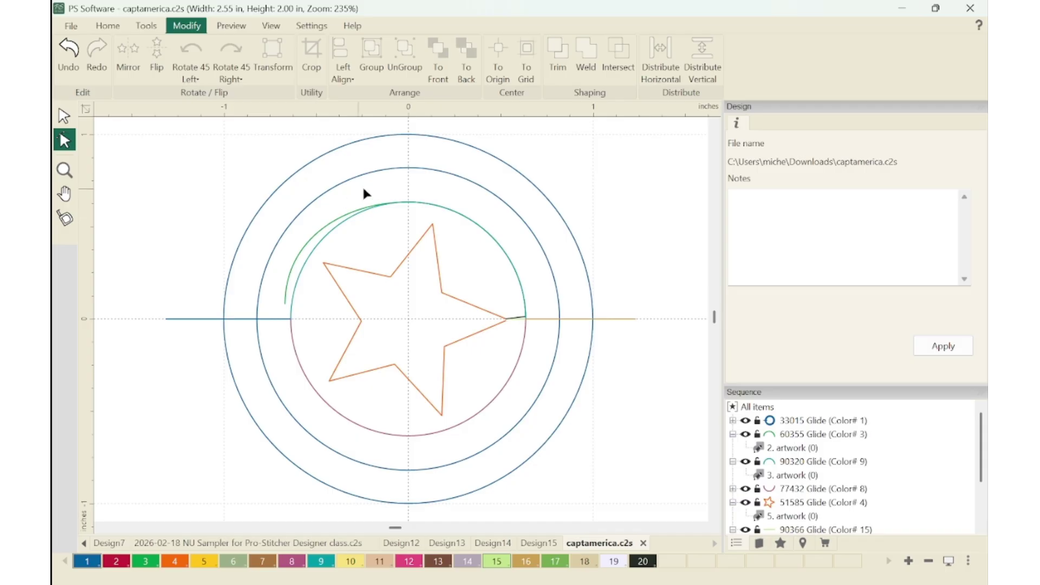
Move the end node of the inner circle's lower arc off the junction, and check the upper arc's start node there
click(288, 320)
key(z)
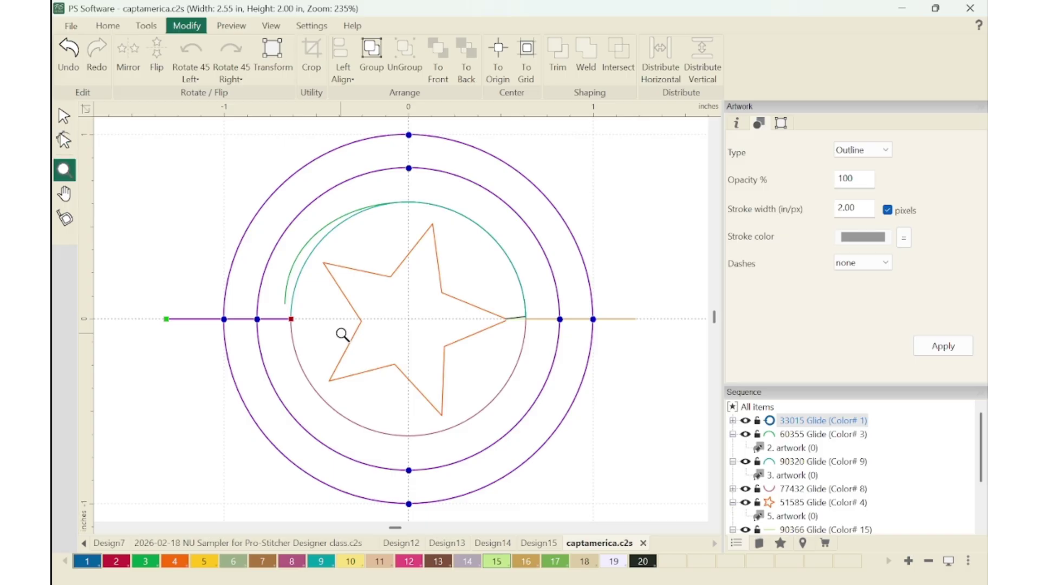
drag(294, 313, 323, 343)
click(315, 366)
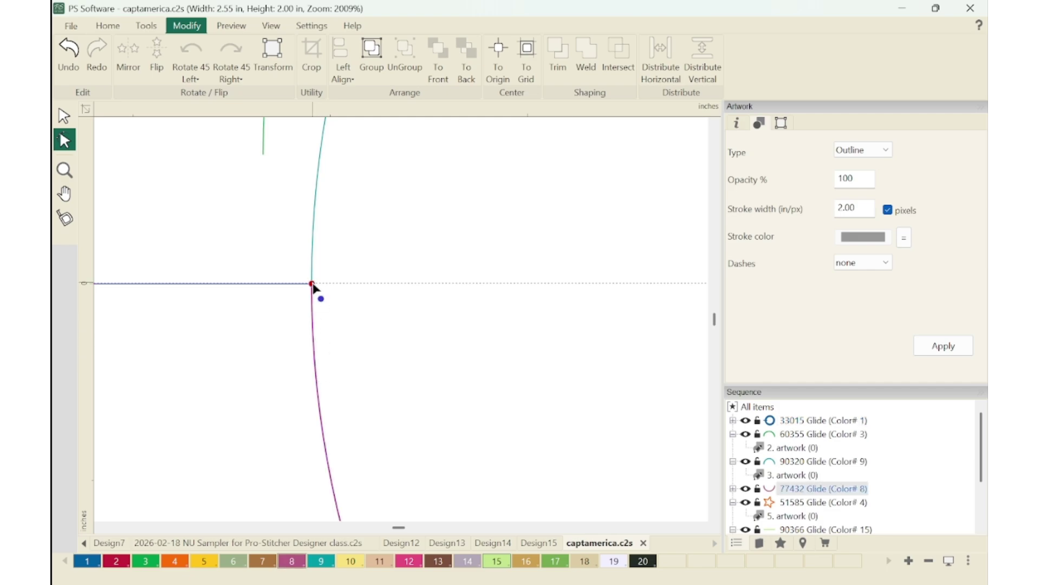
drag(313, 285, 301, 316)
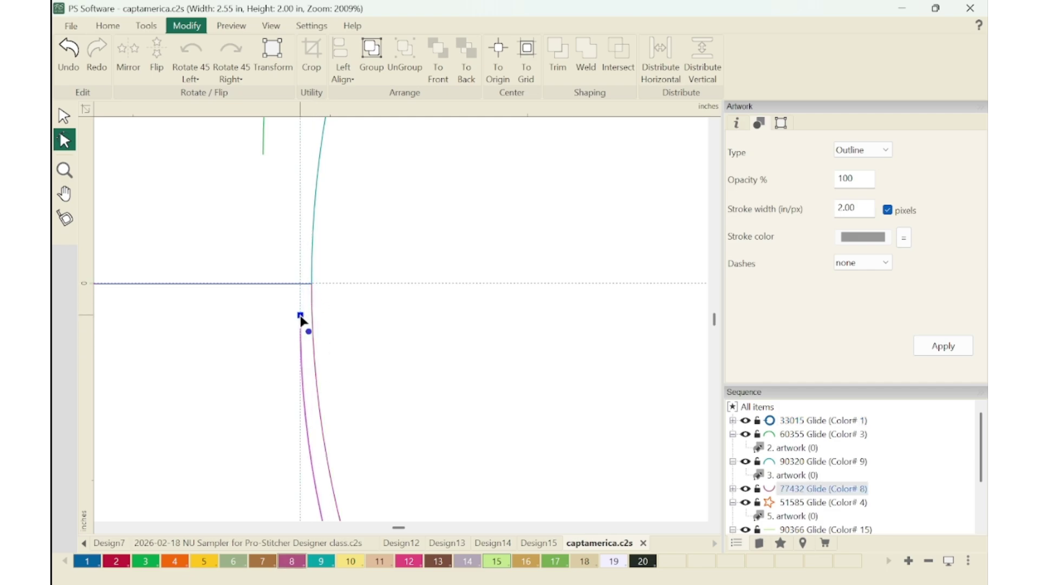
click(262, 285)
click(313, 241)
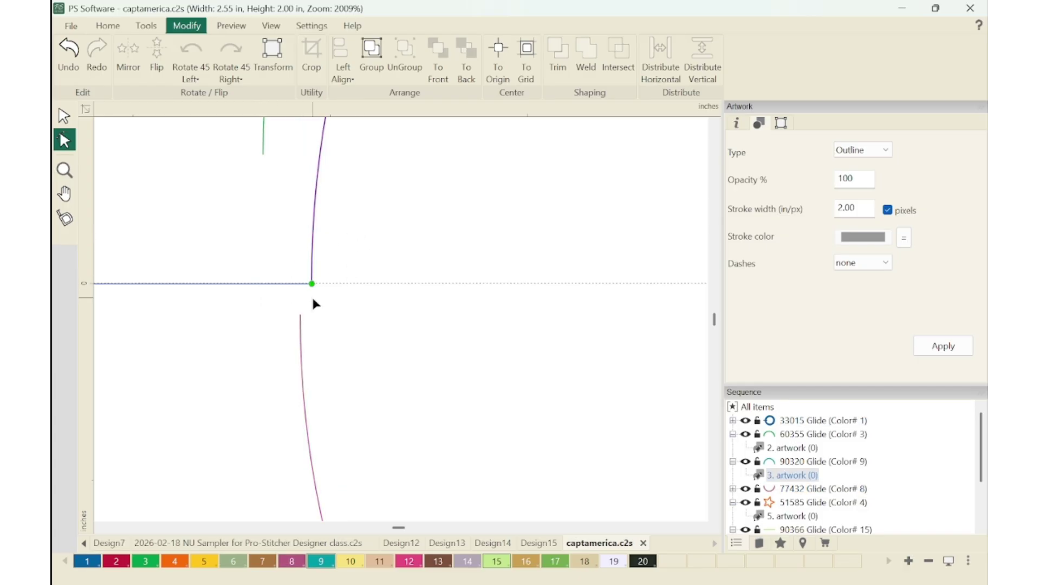
Connect the two-circle path with its inward segment and the inner circle's upper arc into one path
scroll(491, 348, down, 5)
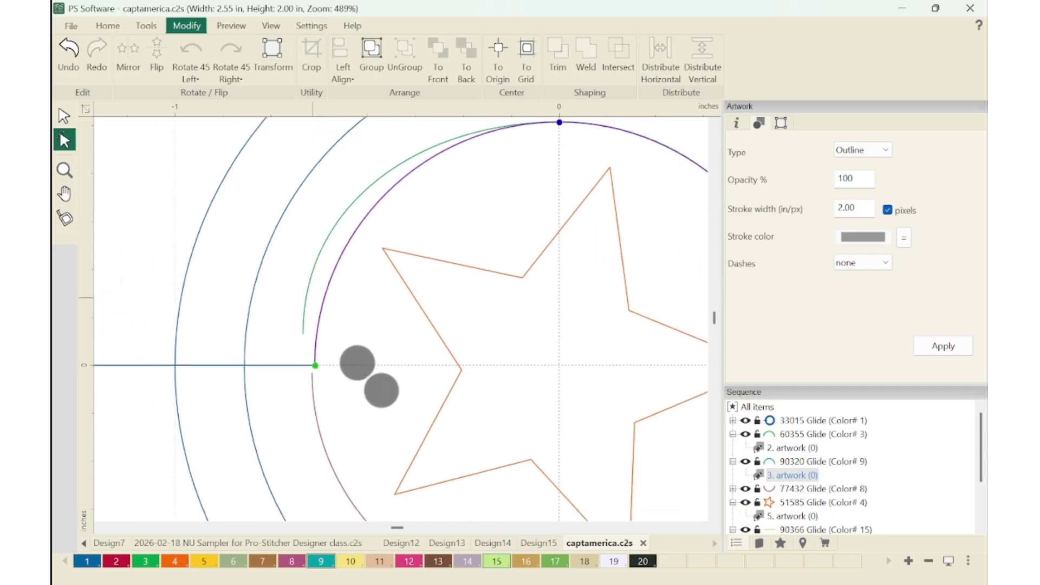
scroll(547, 363, down, 3)
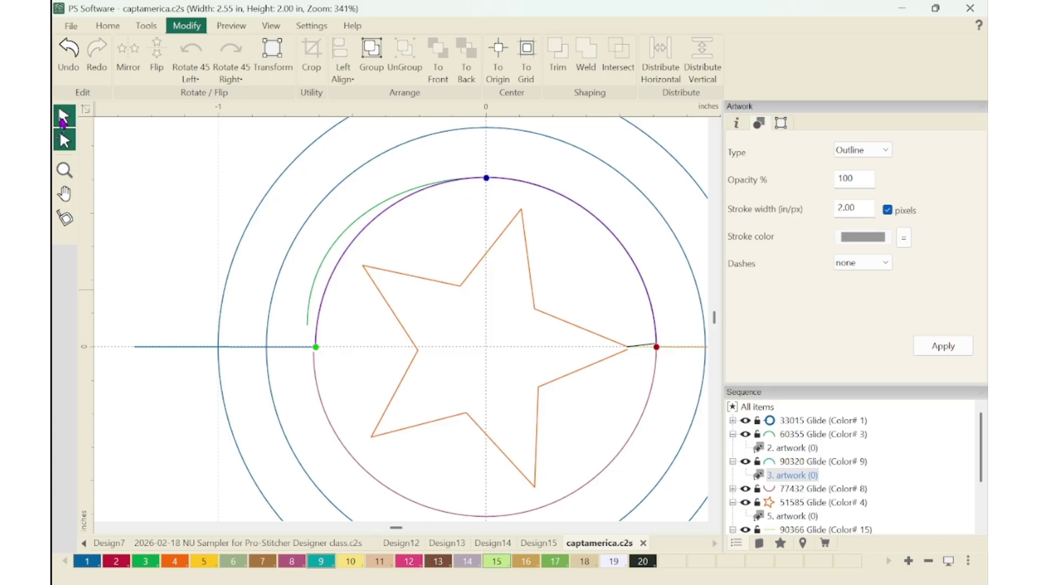
click(63, 120)
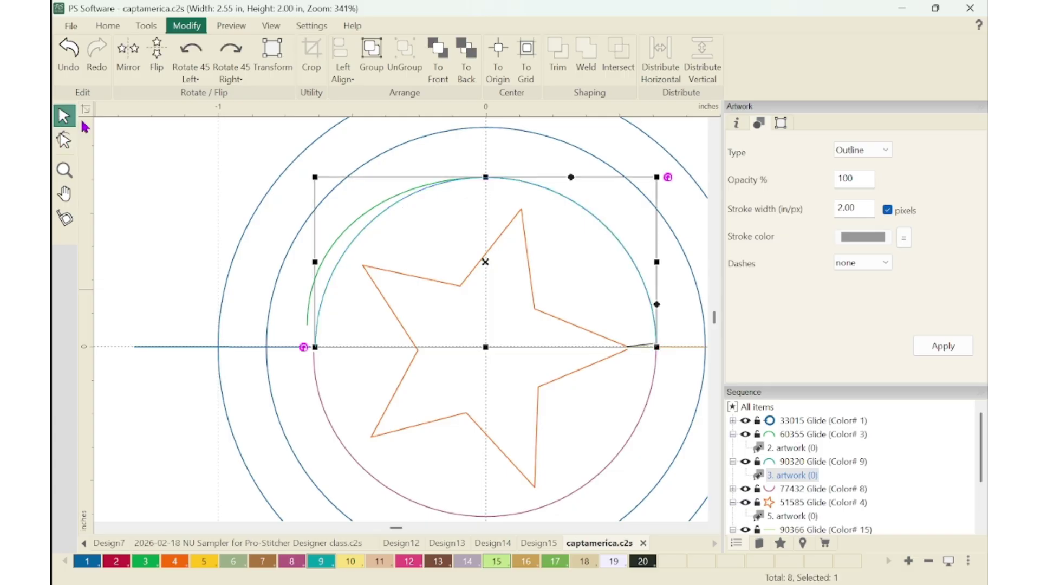
click(196, 347)
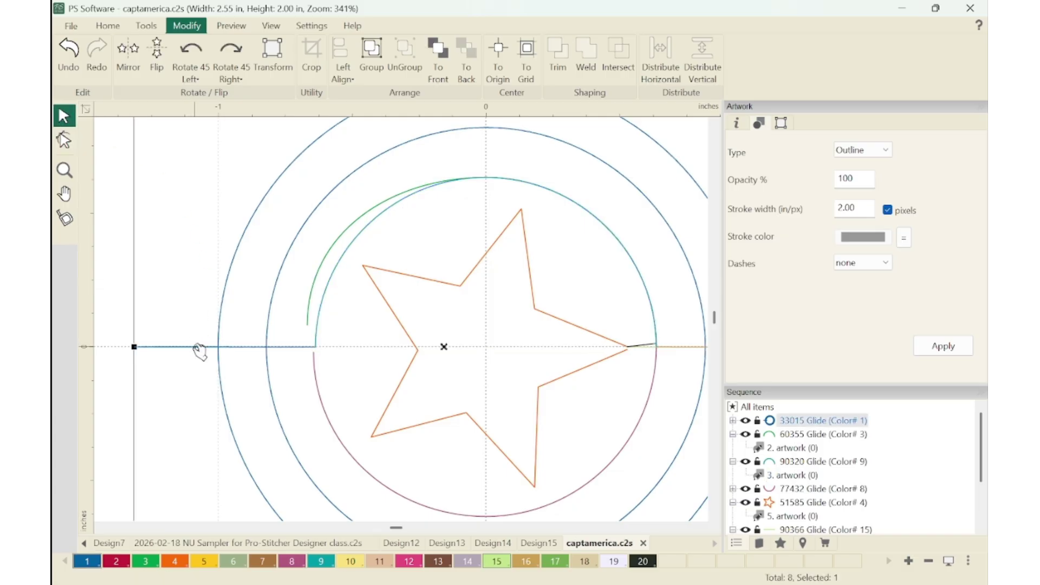
shift+click(324, 319)
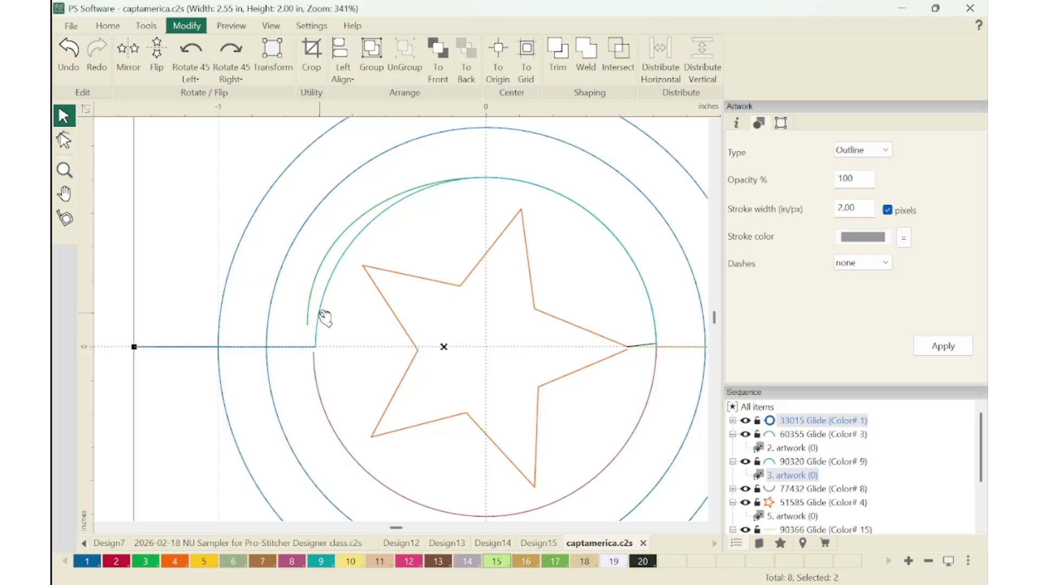
key(ctrl+j)
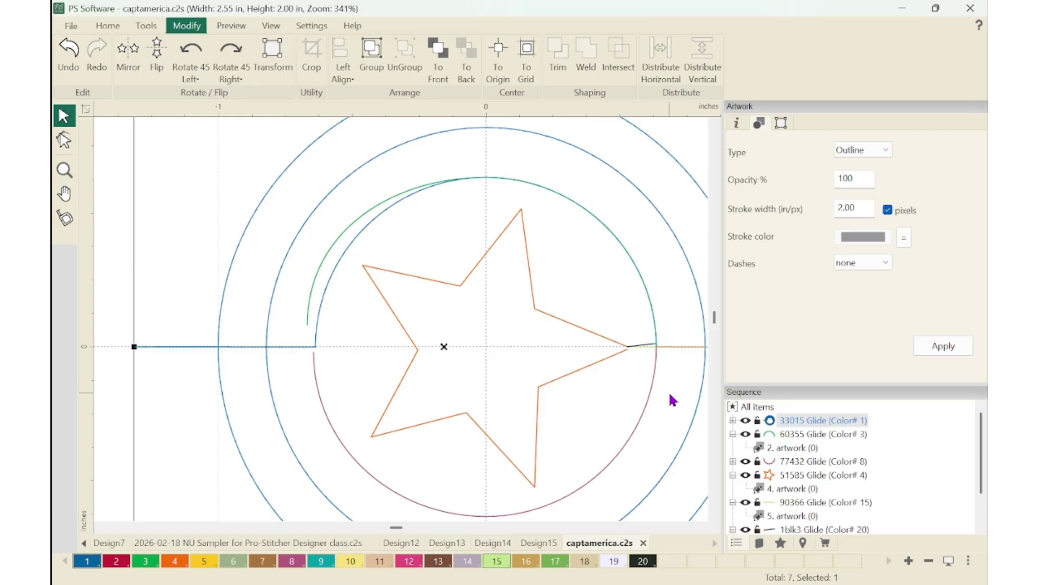
Move the start node of the inner circle's lower arc off the junction beside the star's tip
key(z)
drag(604, 312, 670, 351)
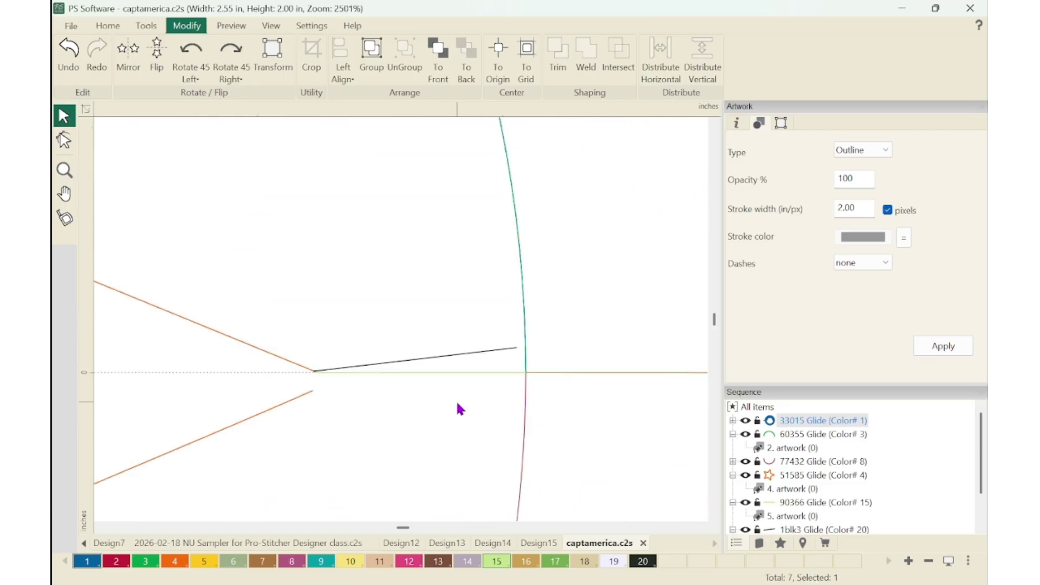
click(487, 372)
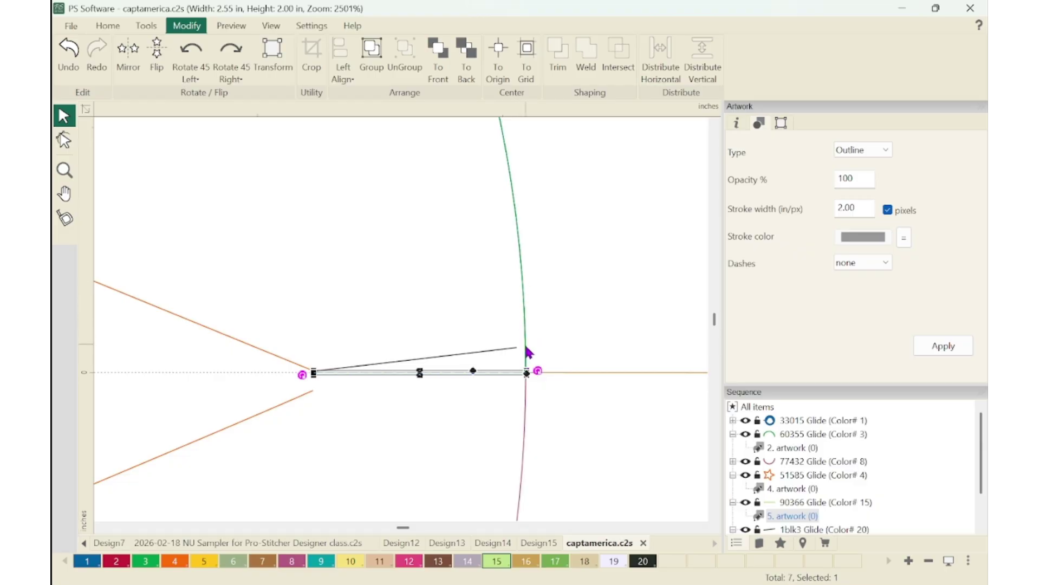
click(524, 425)
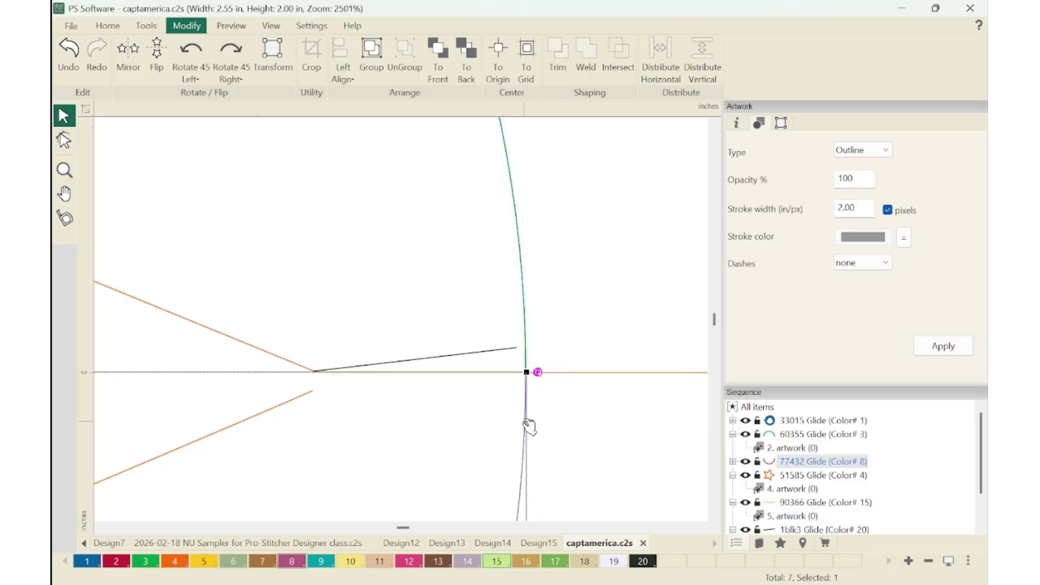
click(65, 140)
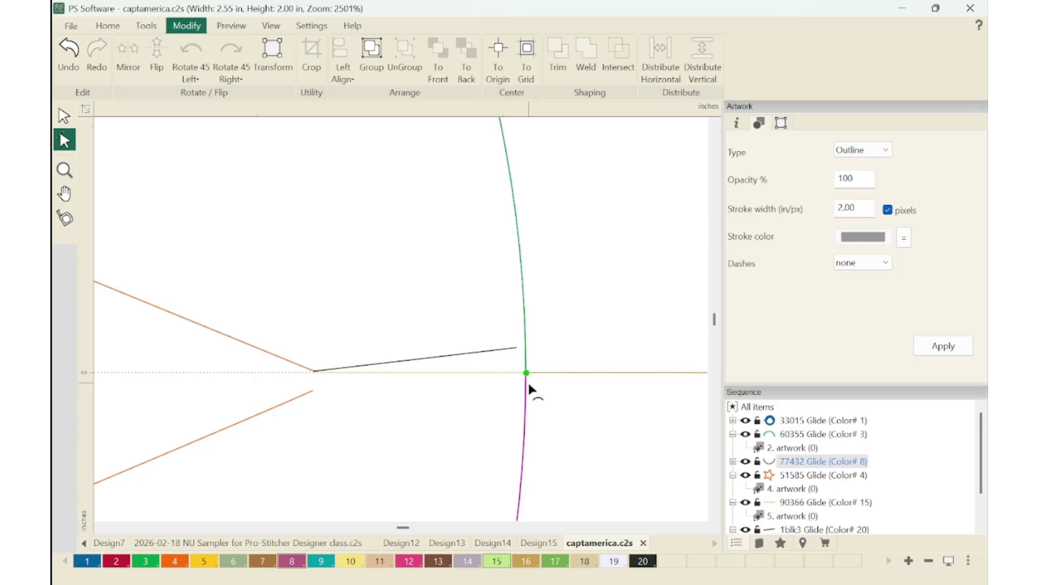
drag(526, 374, 536, 403)
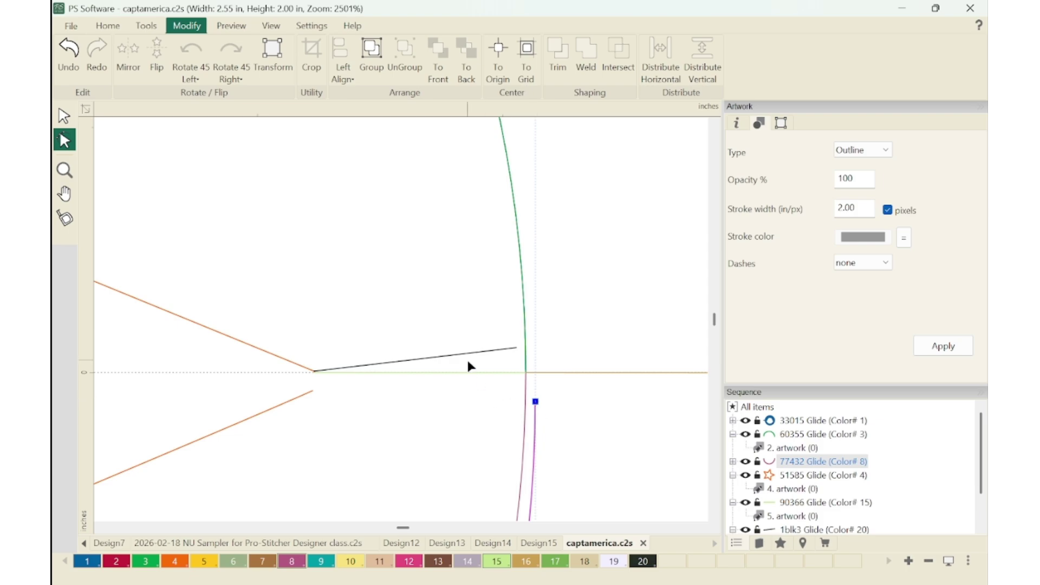
Move the start node of the straight segment between the inner circle and the star away from the star's tip
click(481, 374)
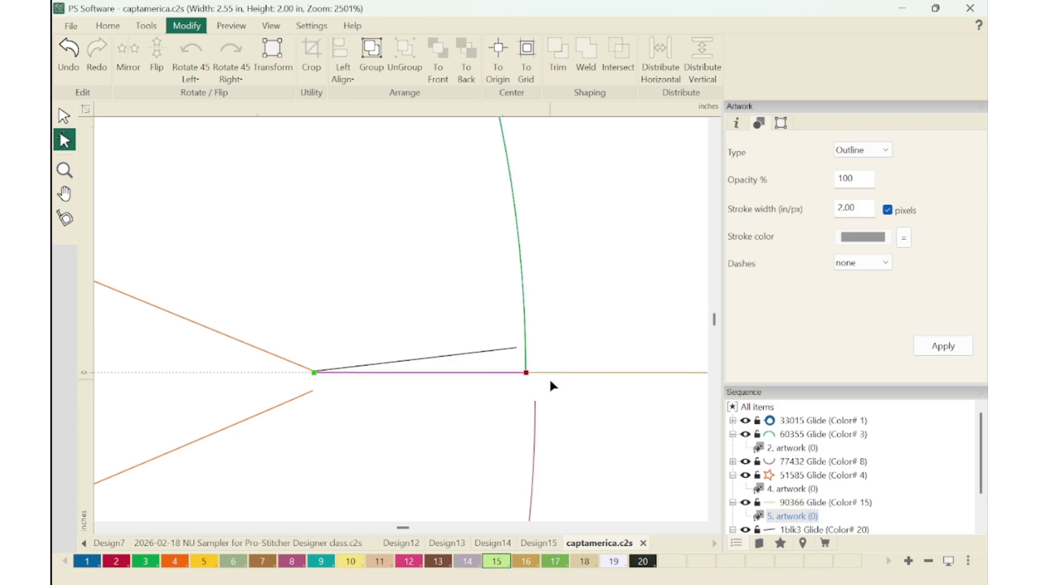
click(315, 374)
click(314, 374)
drag(314, 373, 331, 403)
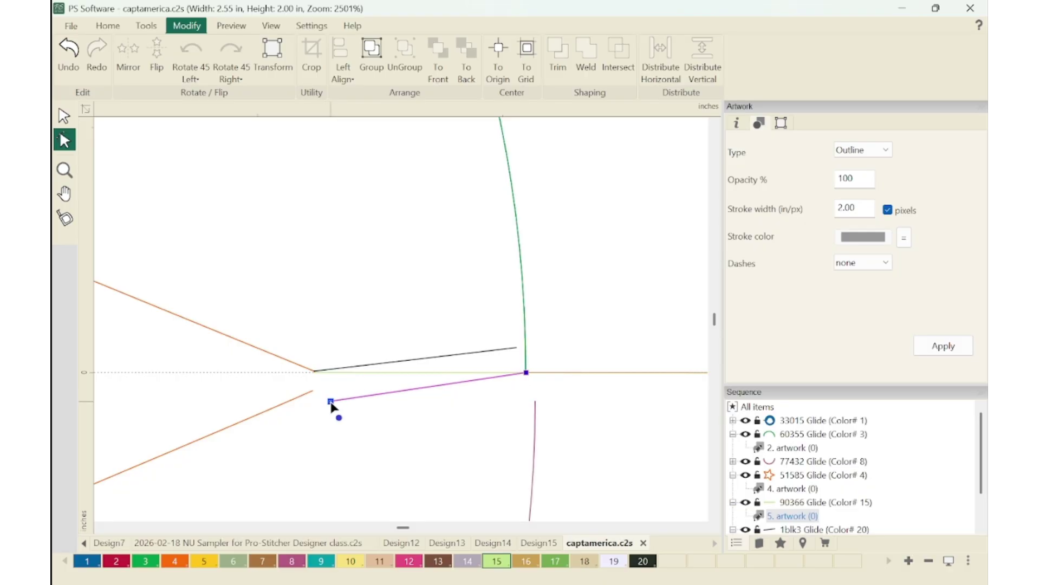
Connect the combined circle path and the offset segment leading from the inner circle toward the star into one path
scroll(542, 374, down, 10)
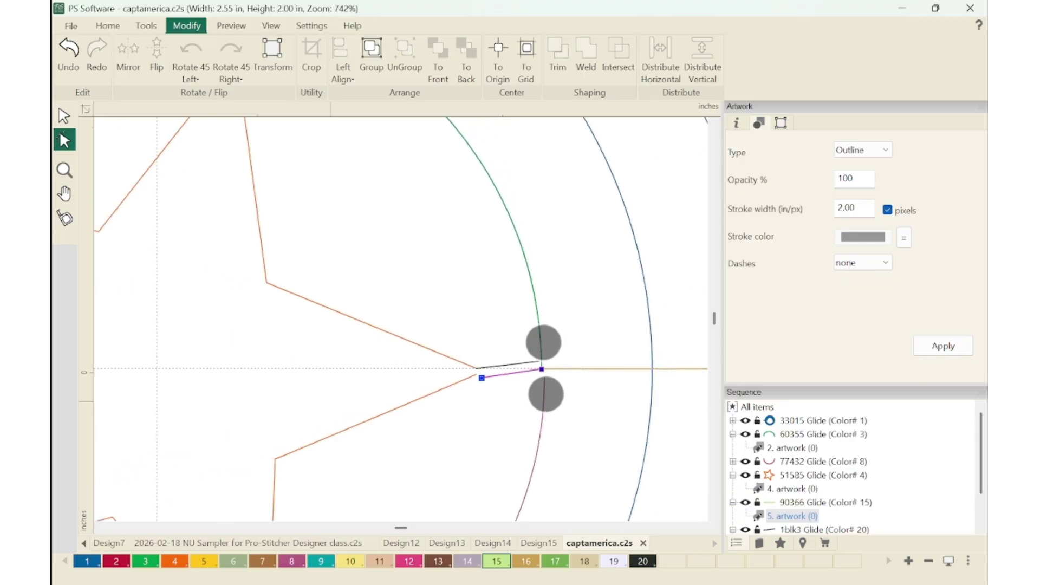
scroll(594, 363, down, 2)
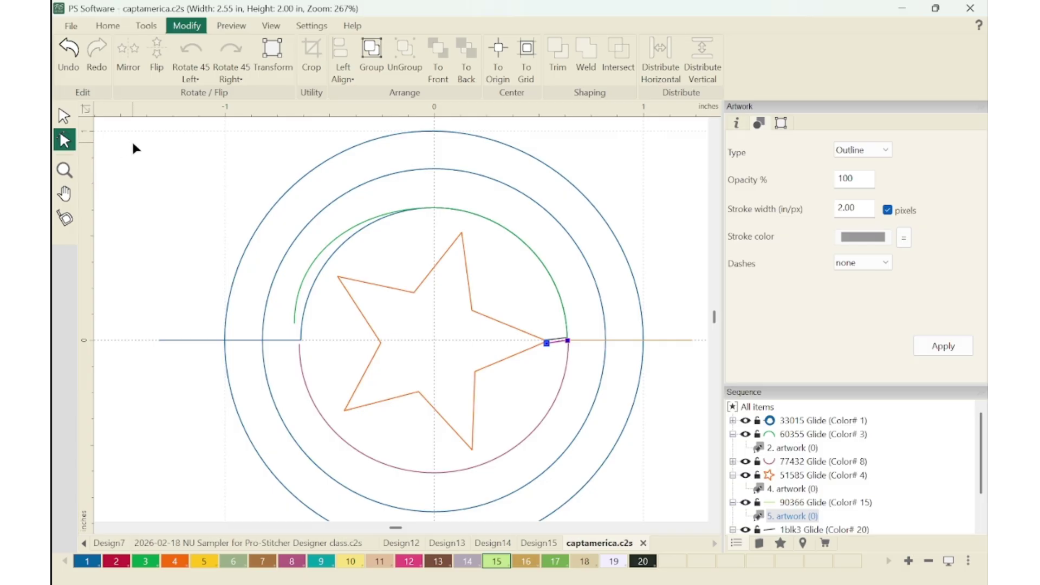
click(64, 116)
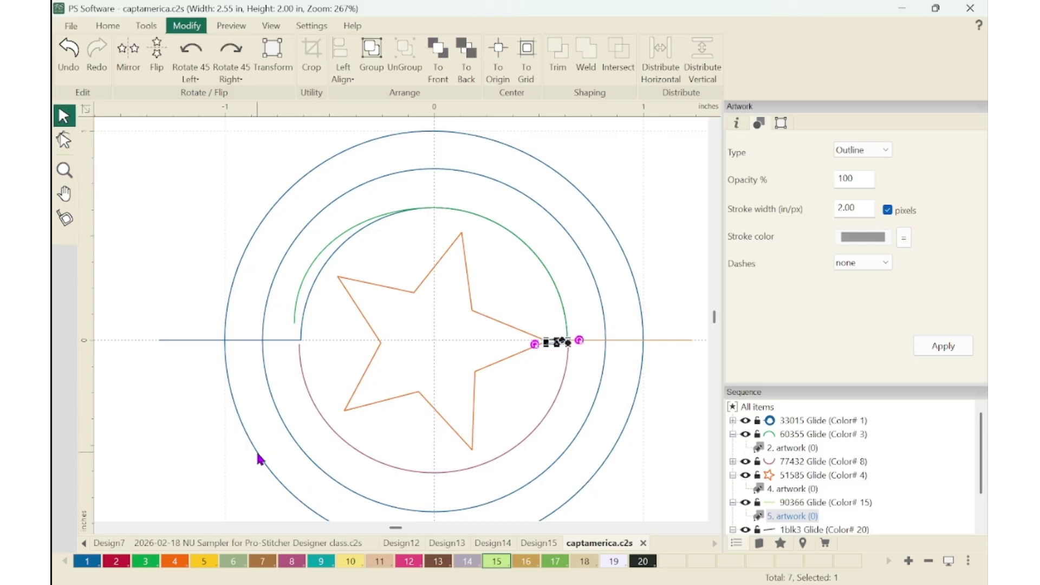
click(218, 454)
click(249, 439)
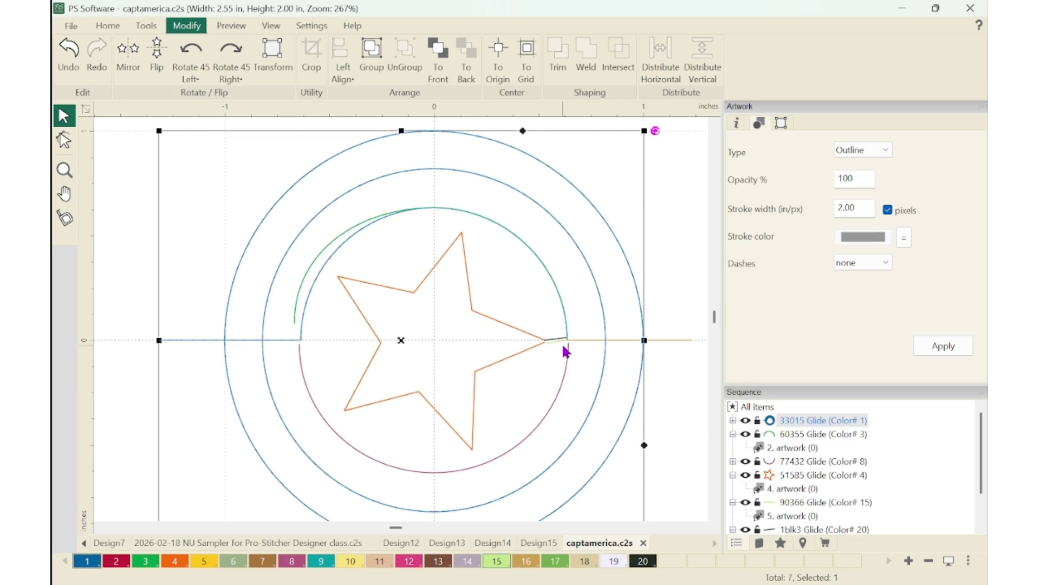
scroll(563, 348, up, 5)
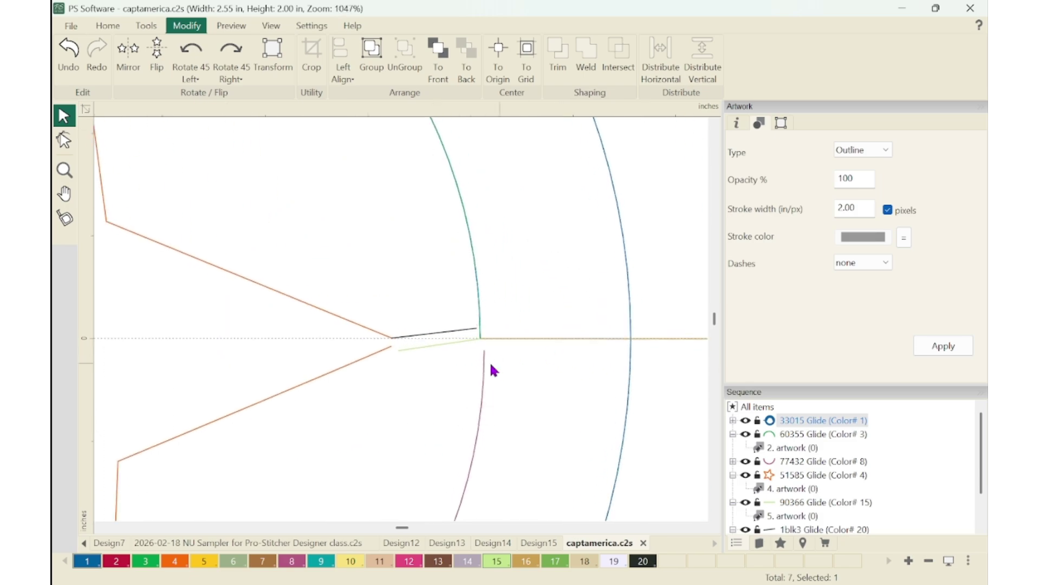
shift+click(446, 347)
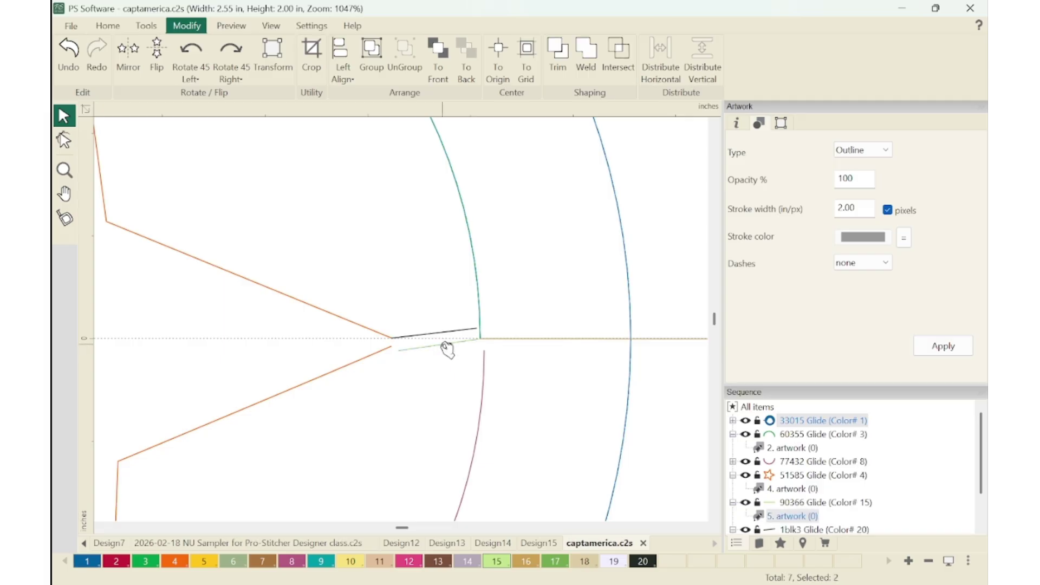
key(ctrl+g)
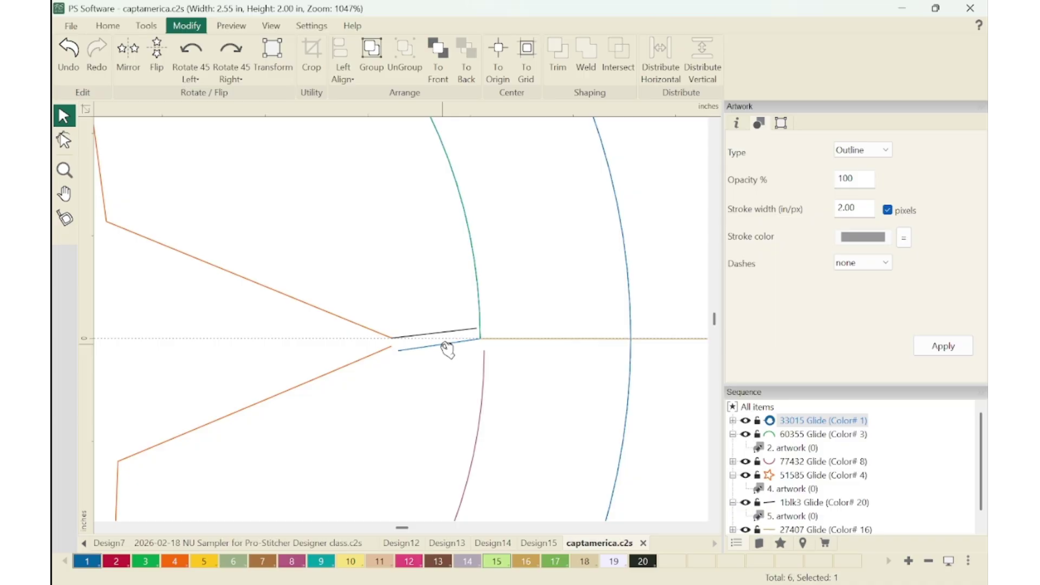
Snap the end node of the combined circle path onto the star's start node and check the star's nodes there
click(65, 140)
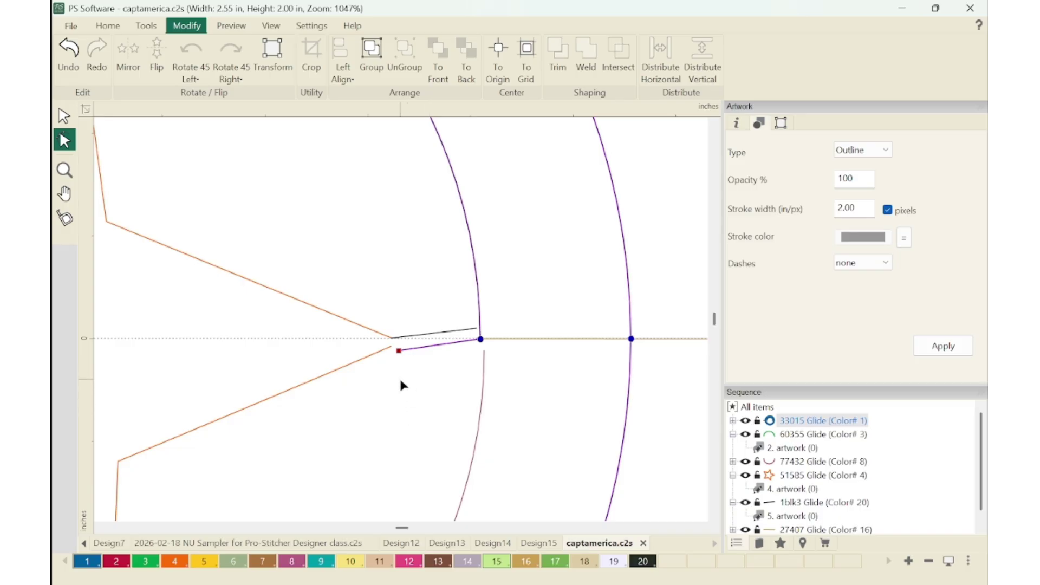
scroll(595, 329, down, 5)
scroll(596, 330, up, 5)
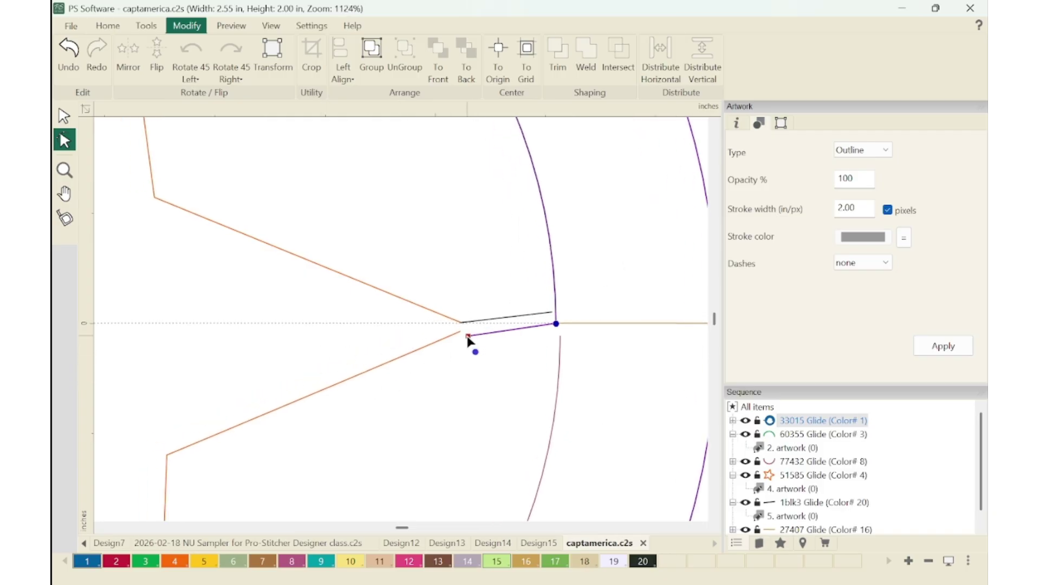
drag(467, 337, 462, 341)
click(384, 359)
click(461, 332)
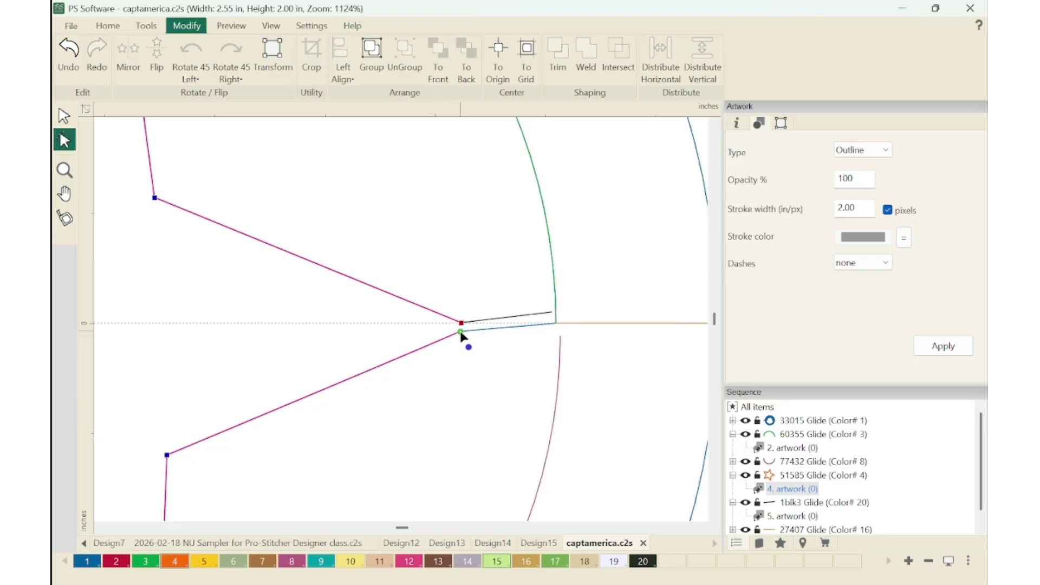
Connect the combined circle path and the star into one path
scroll(460, 332, down, 5)
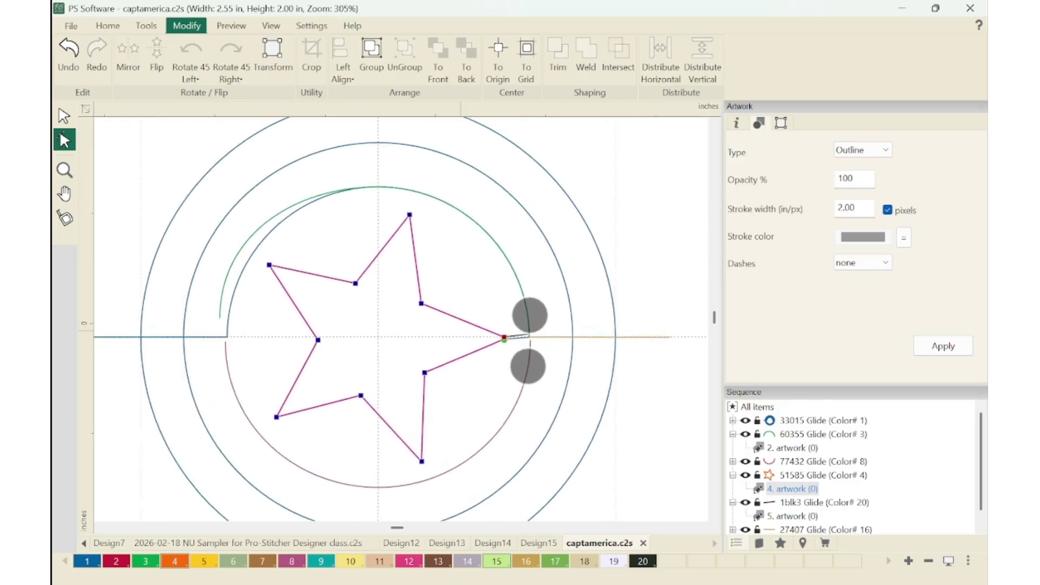
click(64, 116)
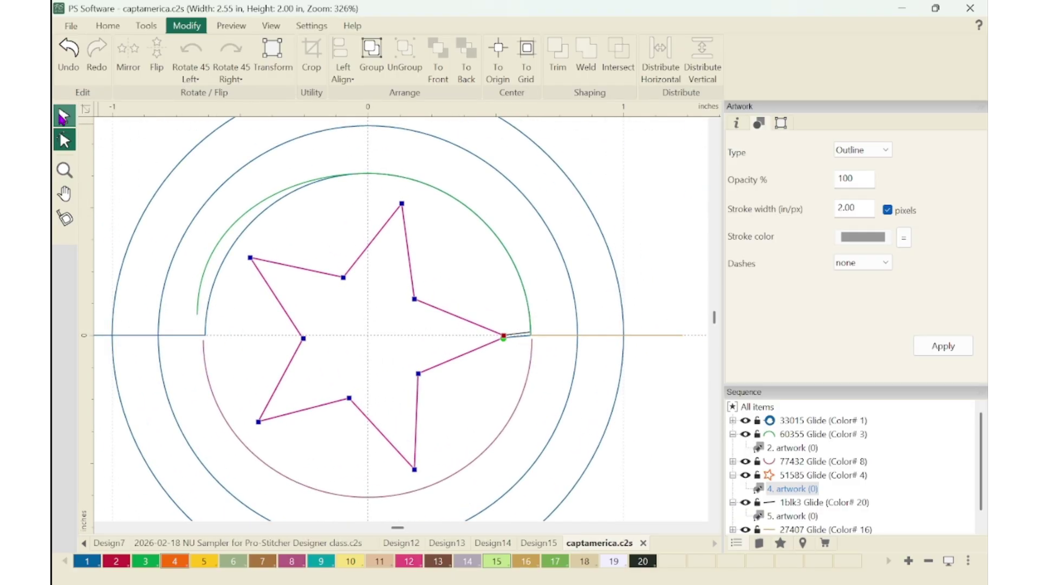
click(464, 153)
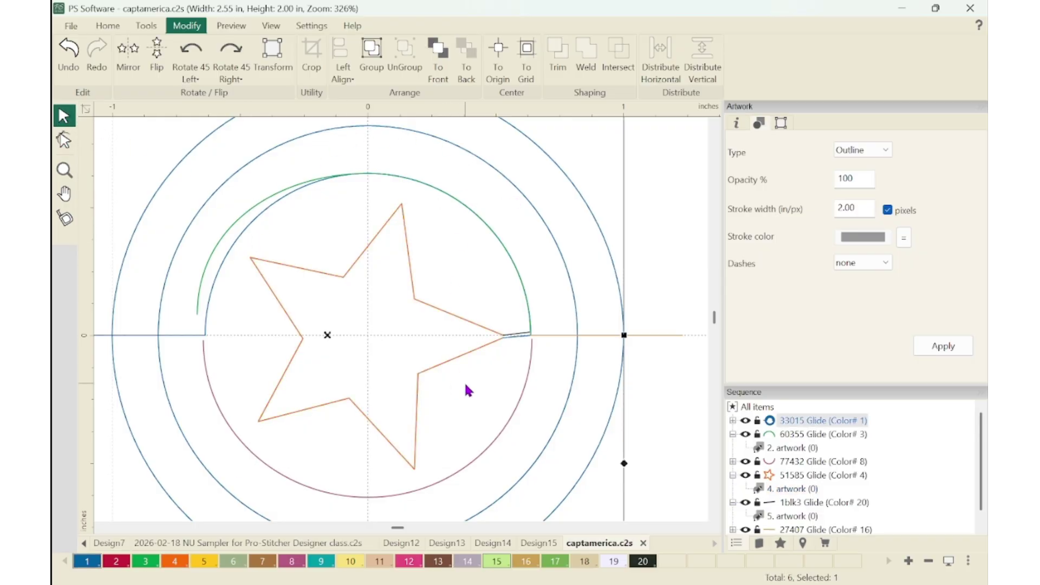
shift+click(447, 362)
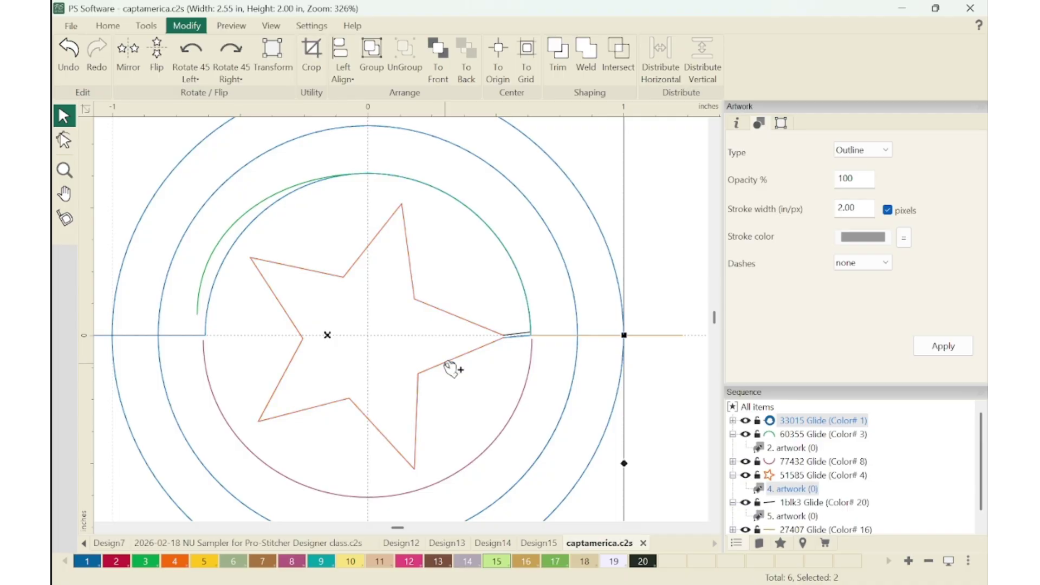
key(ctrl+w)
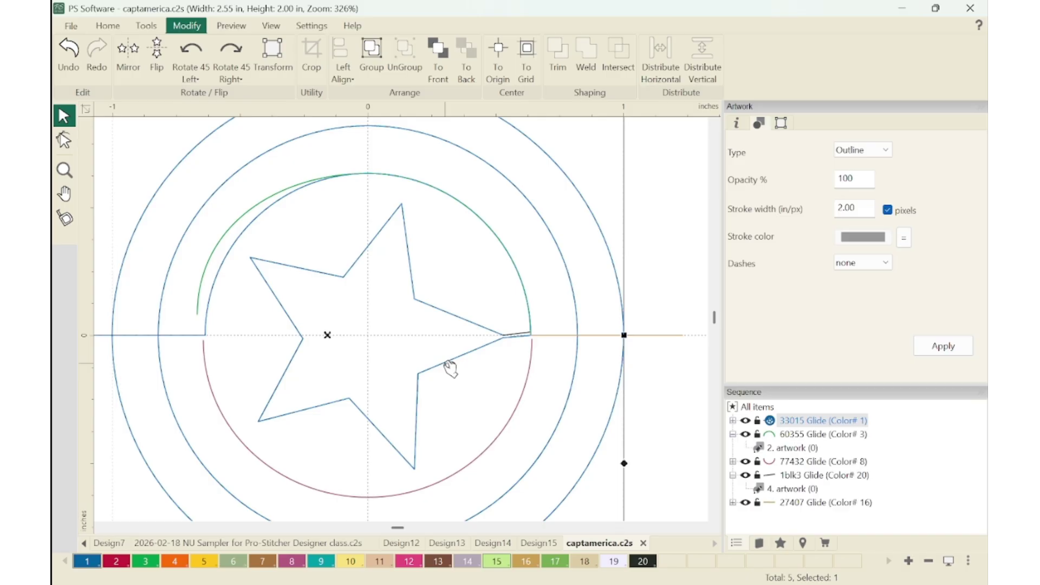
Check the end nodes at the star's tip and connect the combined path with the short segment running back to the inner circle
scroll(520, 330, up, 5)
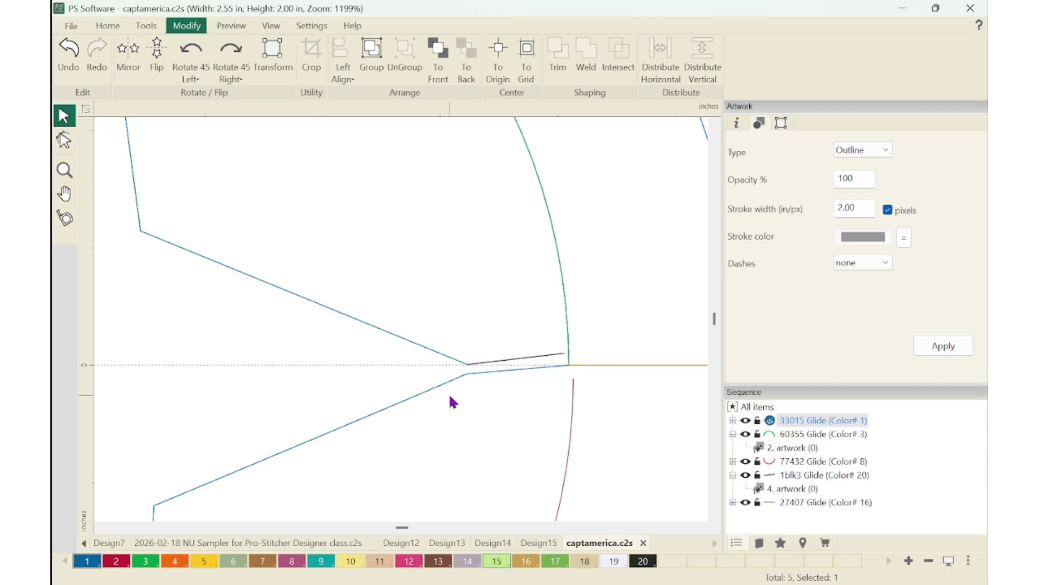
click(64, 139)
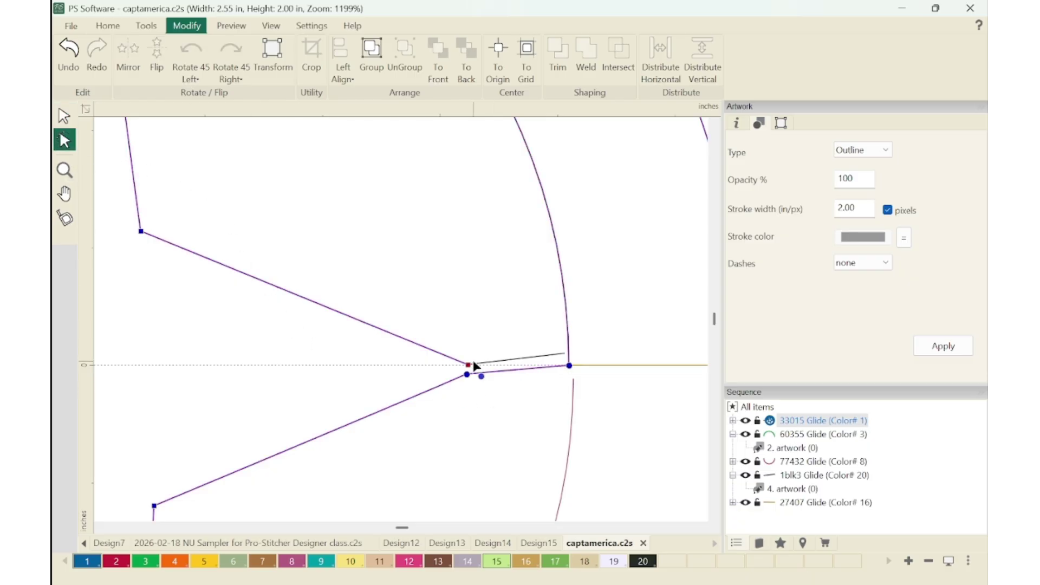
click(499, 364)
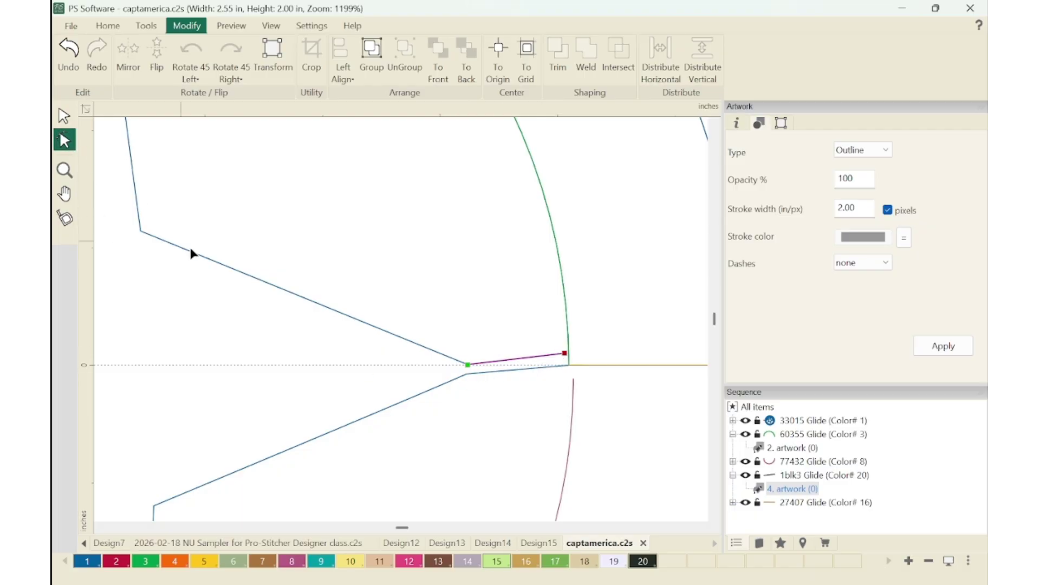
scroll(534, 370, down, 5)
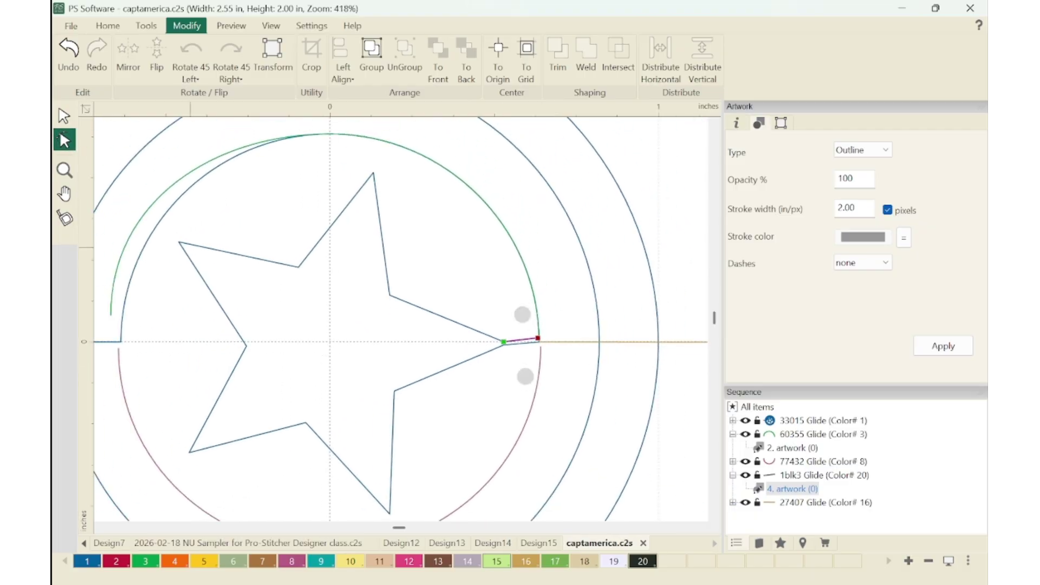
scroll(558, 355, down, 3)
scroll(541, 355, down, 1)
click(64, 115)
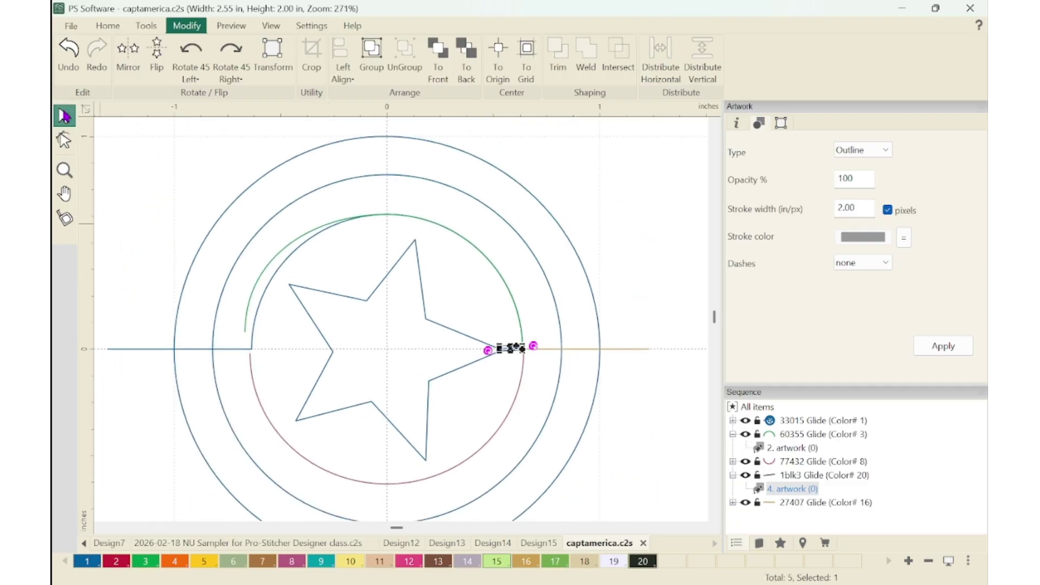
click(562, 225)
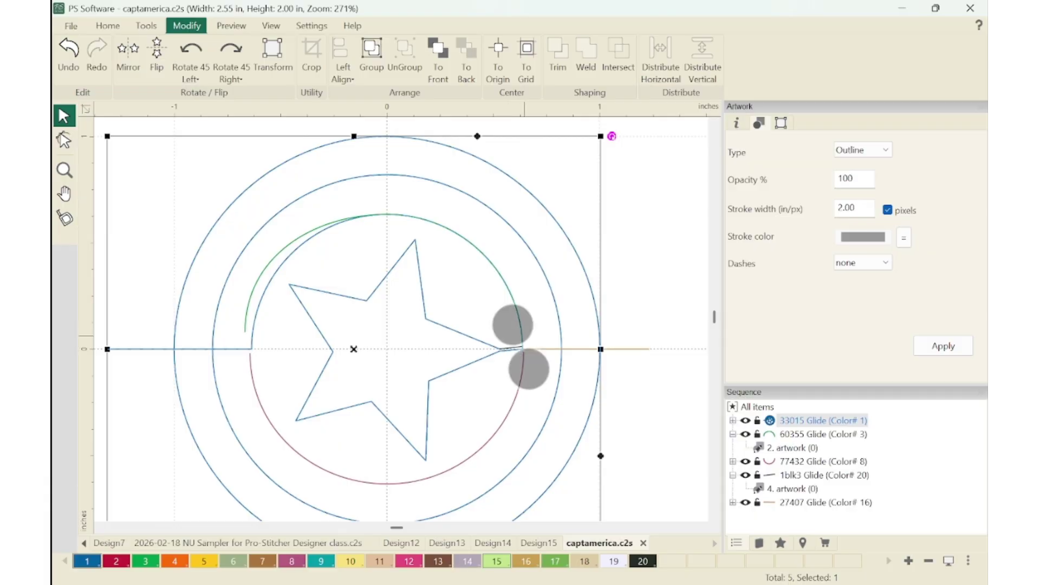
scroll(521, 347, up, 5)
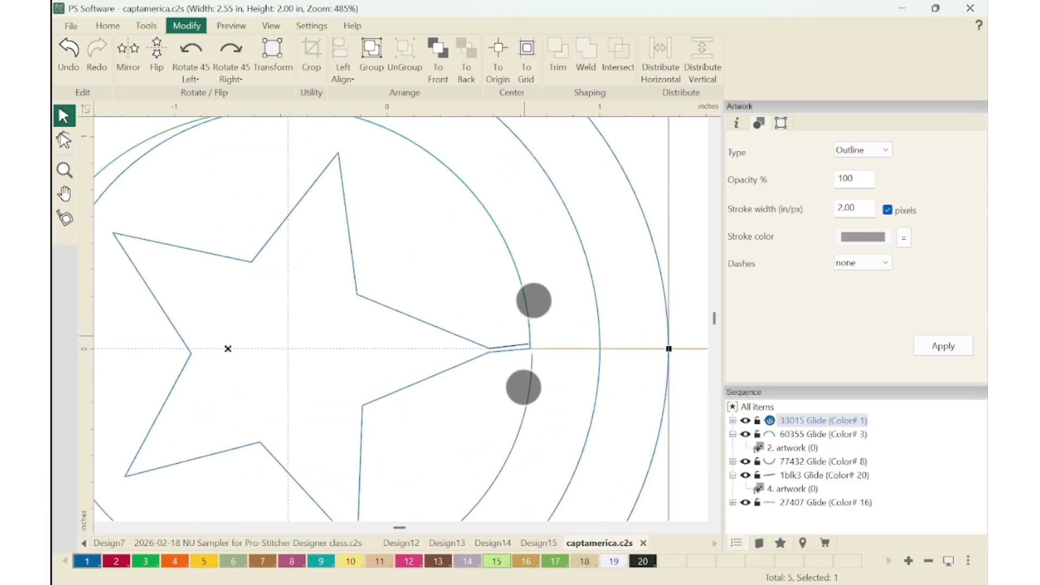
ctrl+click(518, 349)
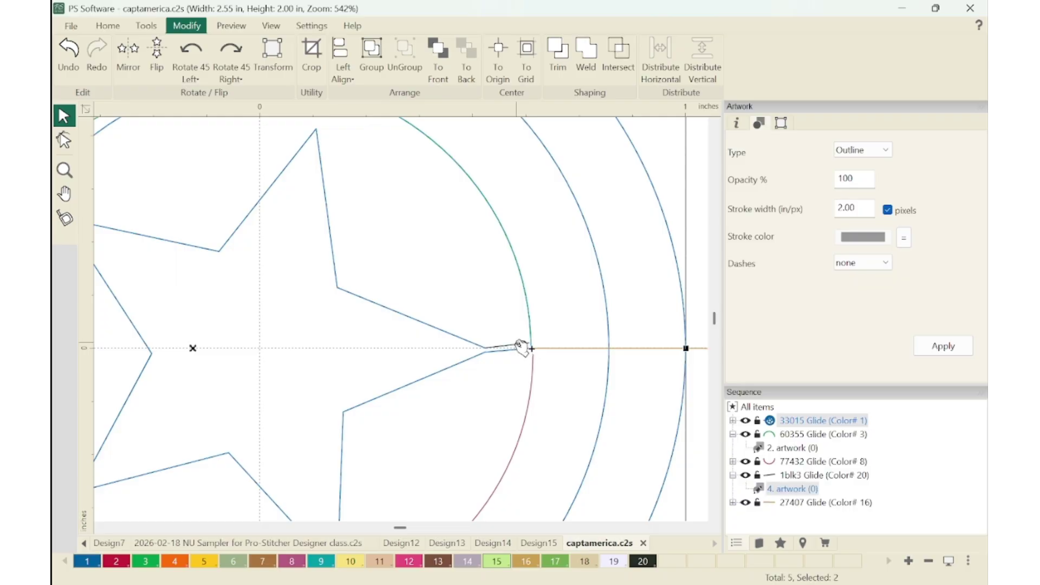
key(Delete)
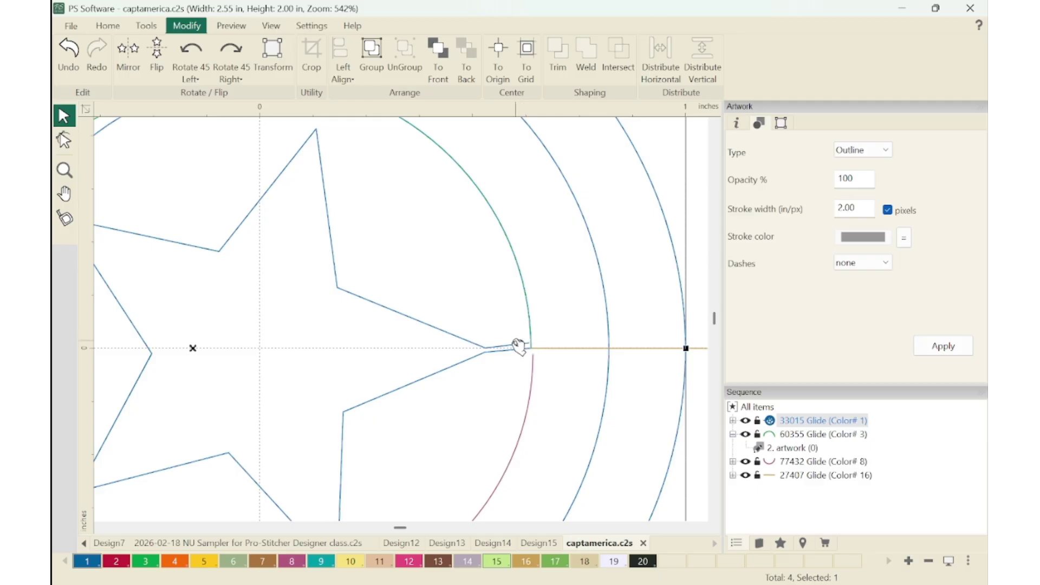
Snap the combined path's end node onto the nearby end of the inner circle's lower half
click(64, 141)
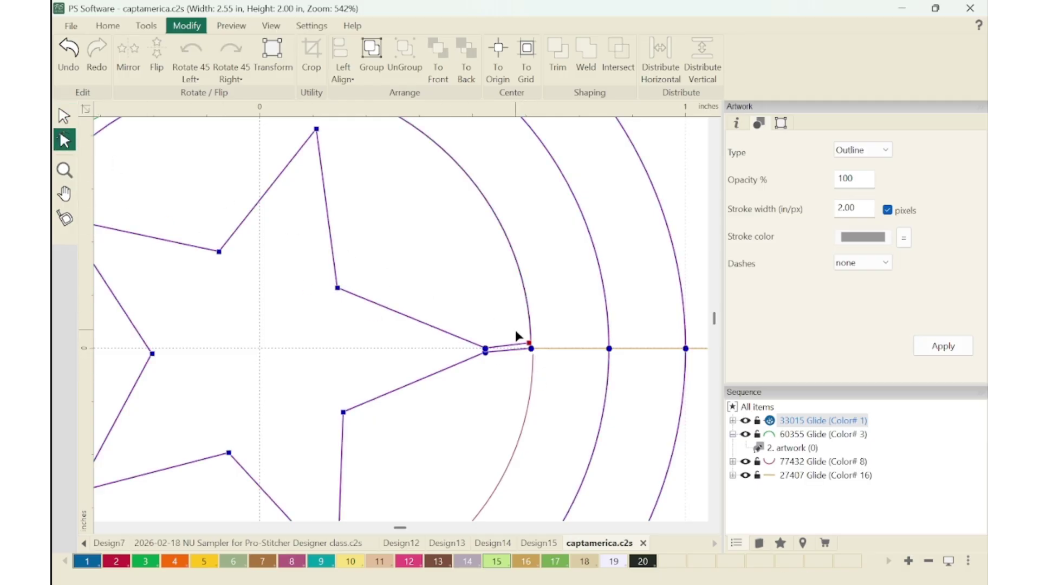
click(530, 348)
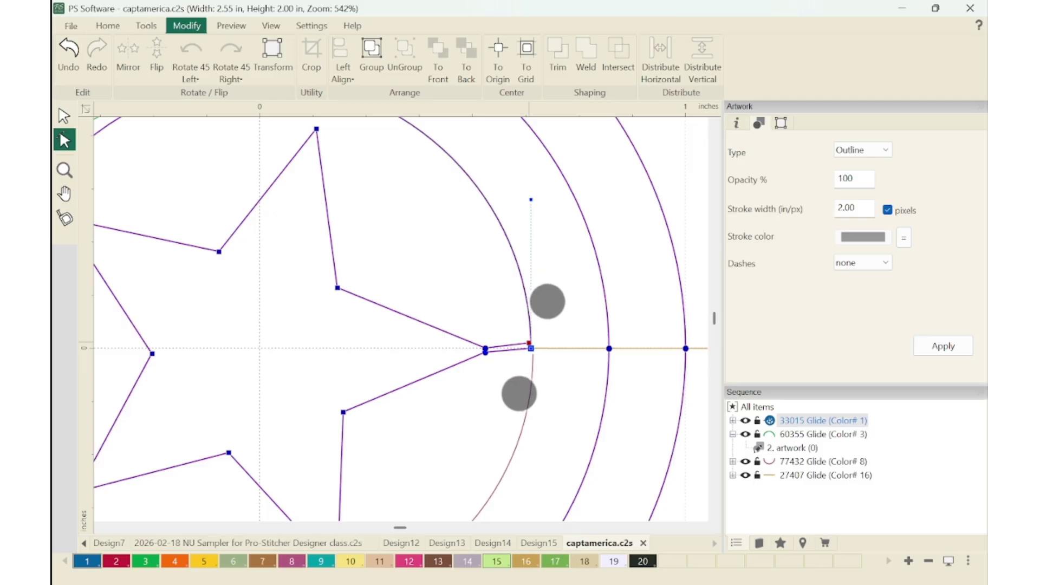
scroll(532, 346, up, 5)
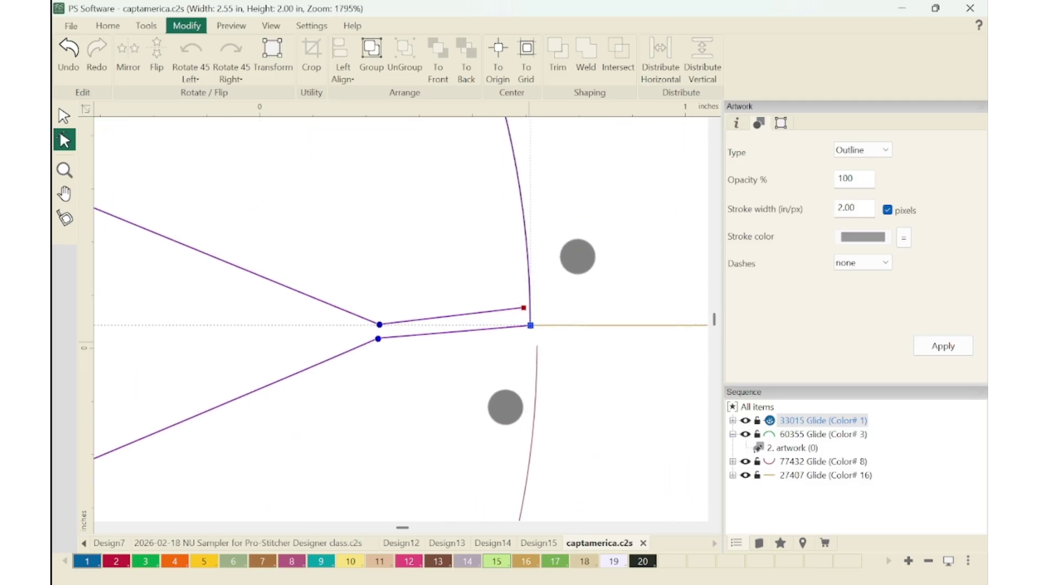
click(525, 298)
drag(526, 299, 539, 337)
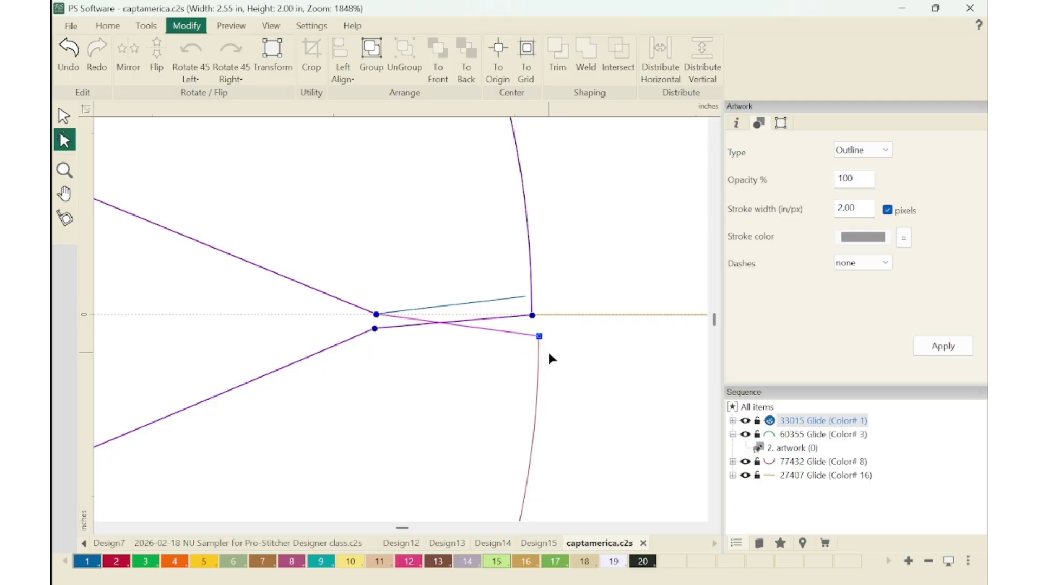
scroll(588, 282, down, 5)
scroll(588, 283, down, 3)
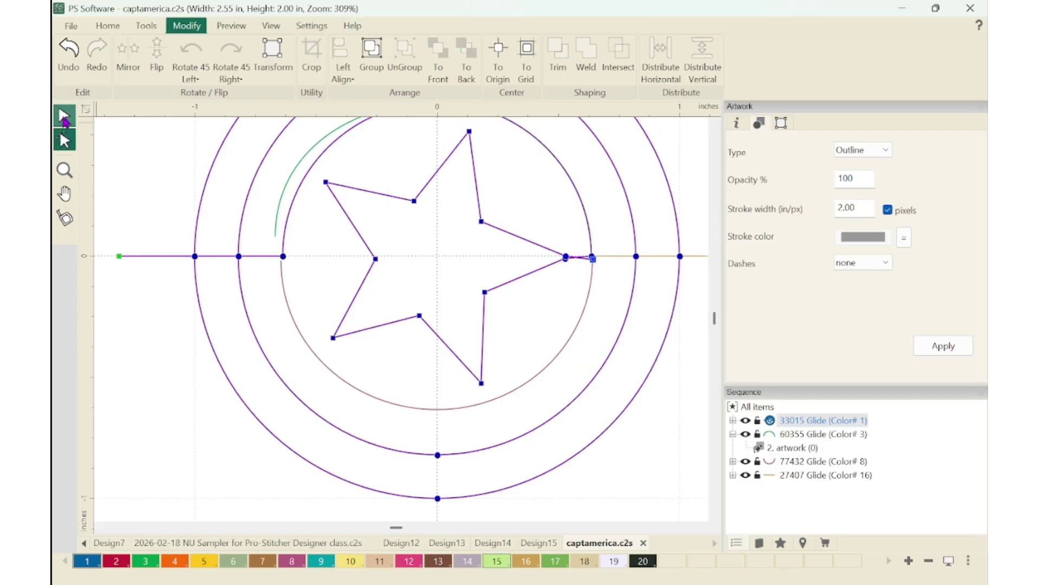
Connect the combined path and the lower half of the inner circle into one path
click(63, 116)
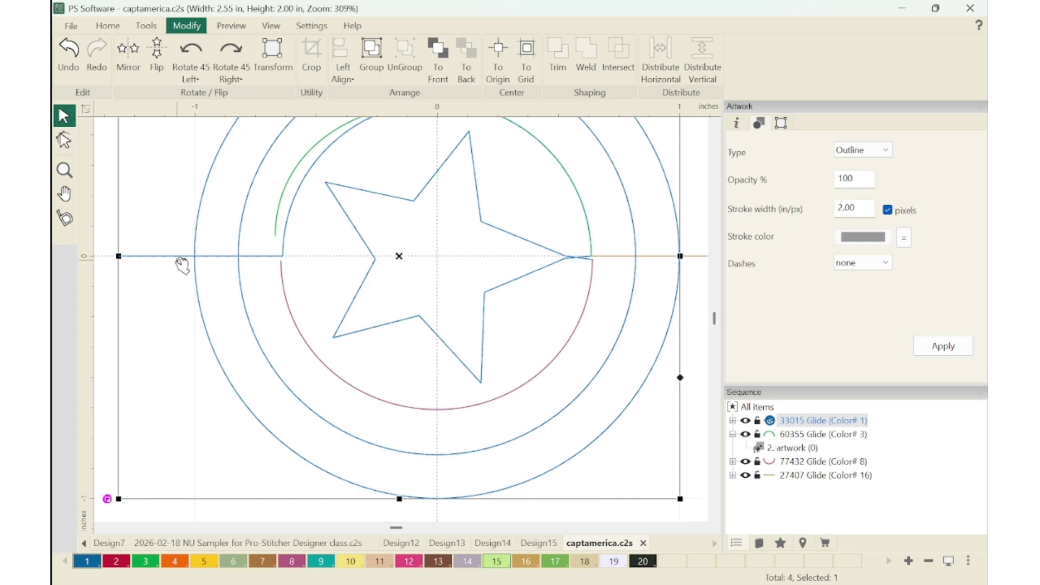
scroll(561, 307, up, 3)
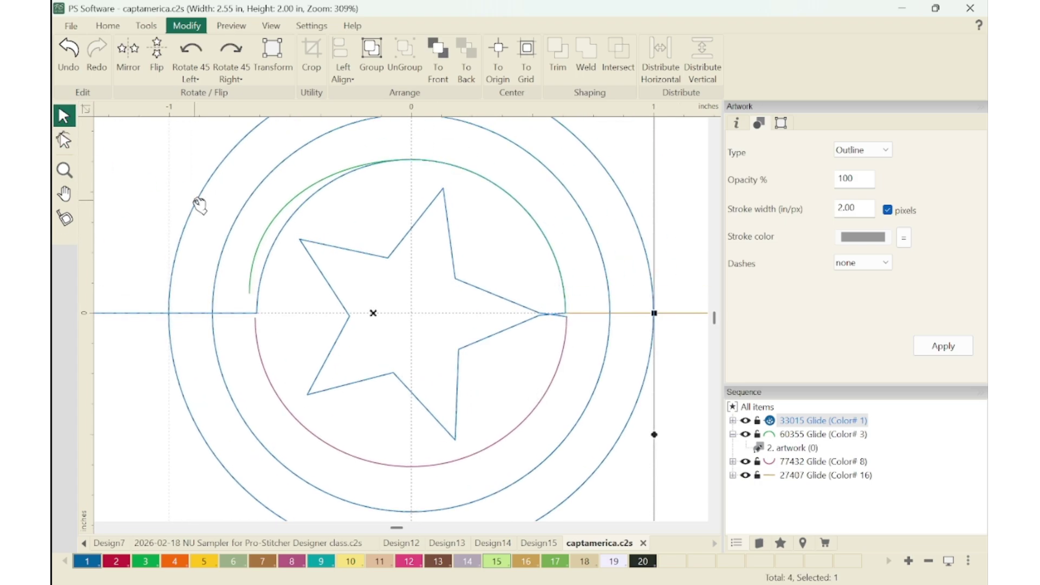
shift+click(522, 424)
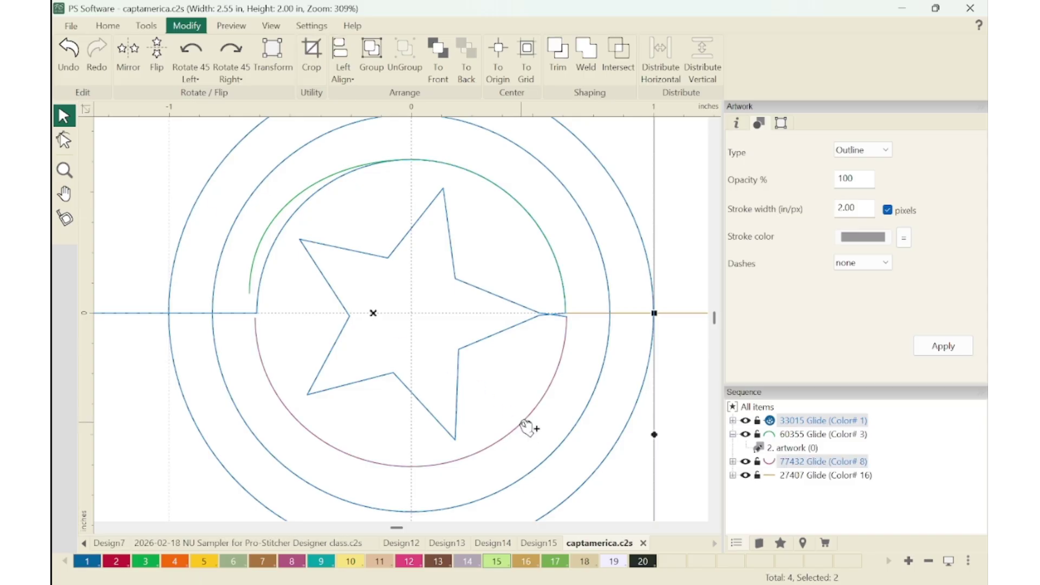
key(ctrl+w)
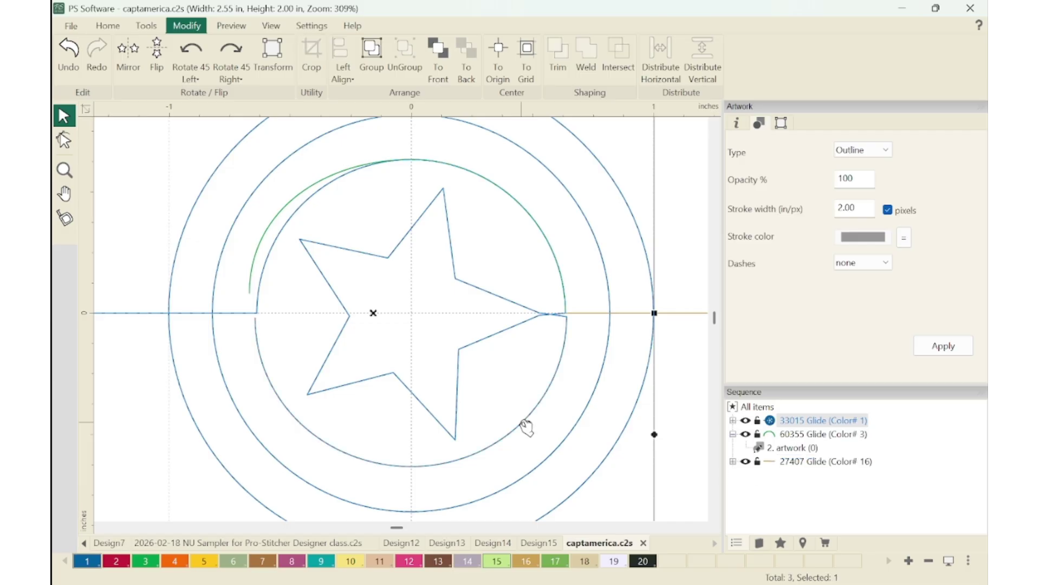
Move the lower node at the star's tip onto the upper one to close the gap between them
scroll(563, 311, up, 5)
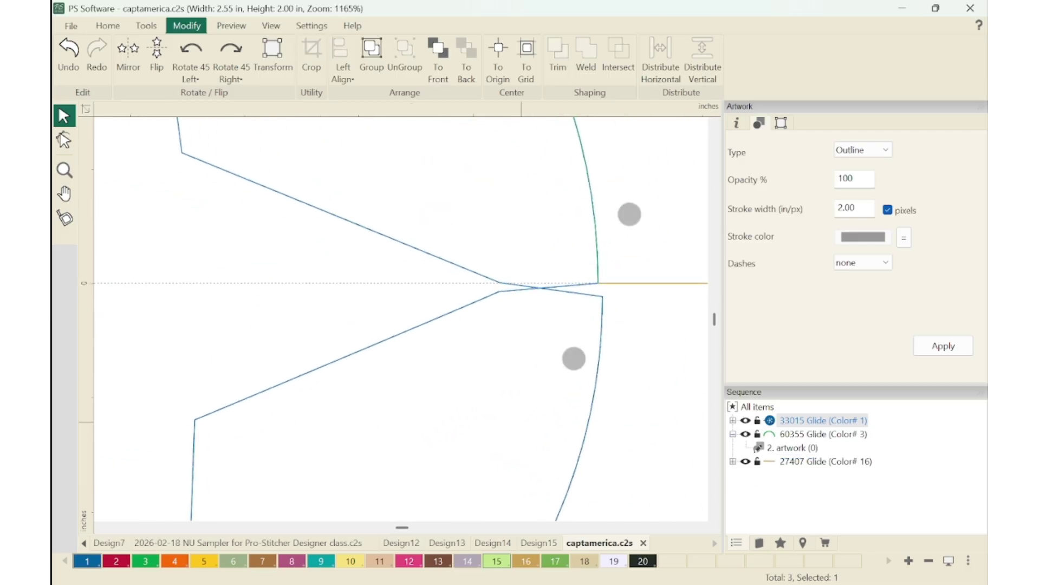
click(60, 145)
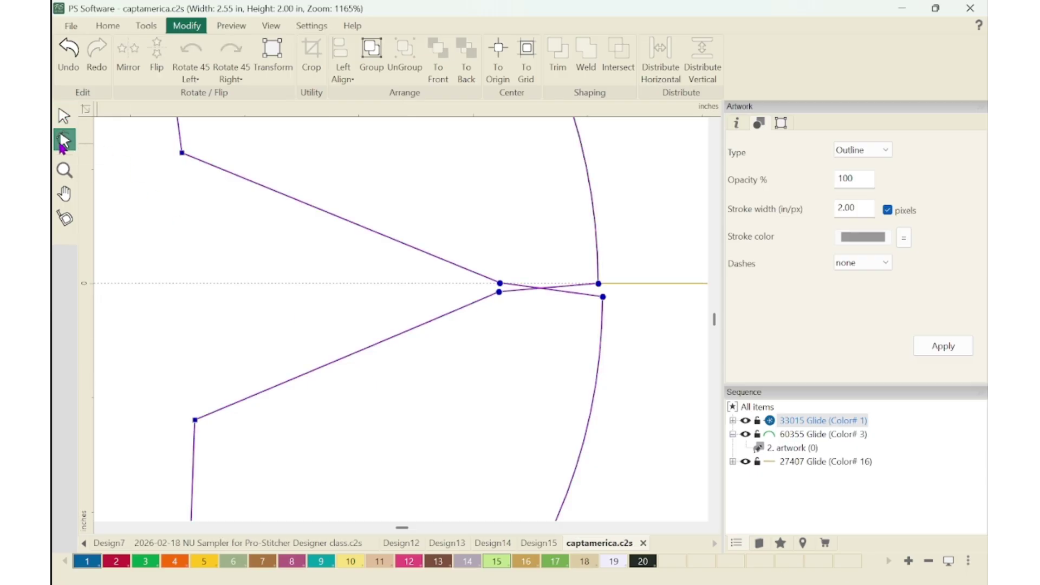
click(500, 284)
mouse_move(502, 287)
mouse_down()
mouse_move(501, 304)
mouse_move(500, 294)
mouse_up()
click(500, 293)
drag(499, 293, 501, 286)
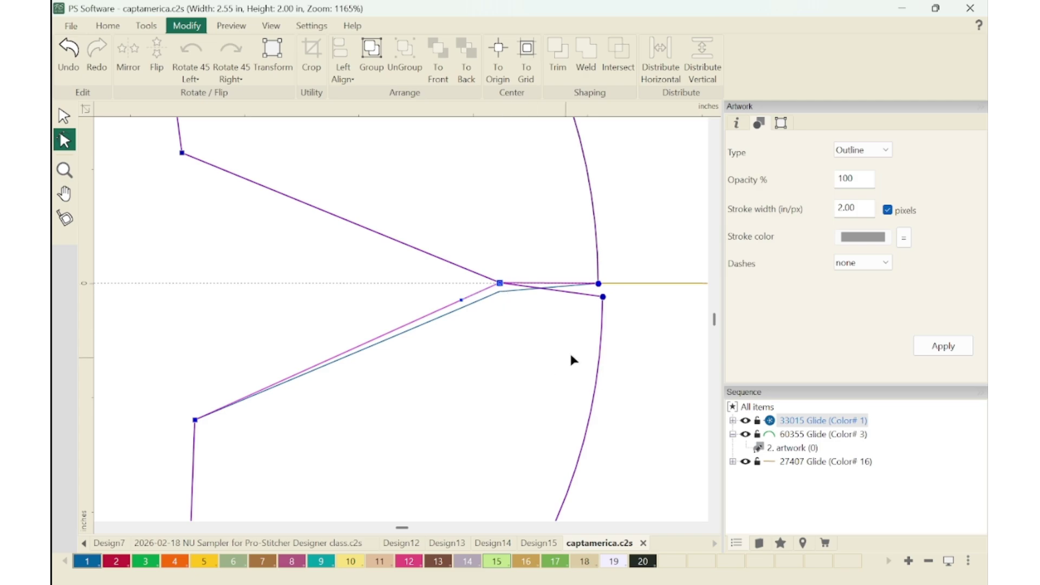
Move the node joining the short segment to the lower arc onto the inner circle's node on the horizontal axis
click(602, 298)
click(603, 298)
drag(603, 298, 598, 290)
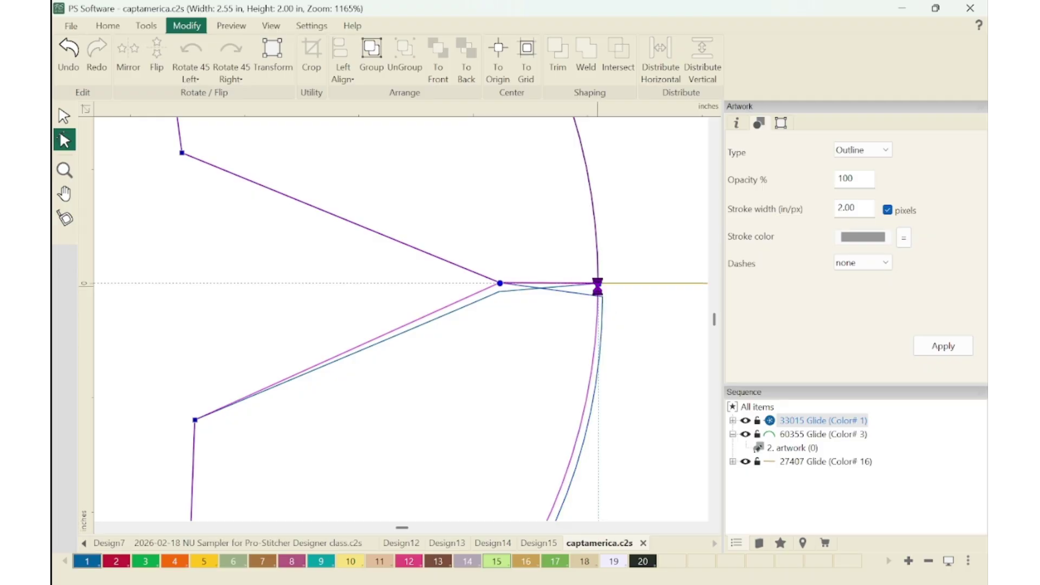
click(637, 330)
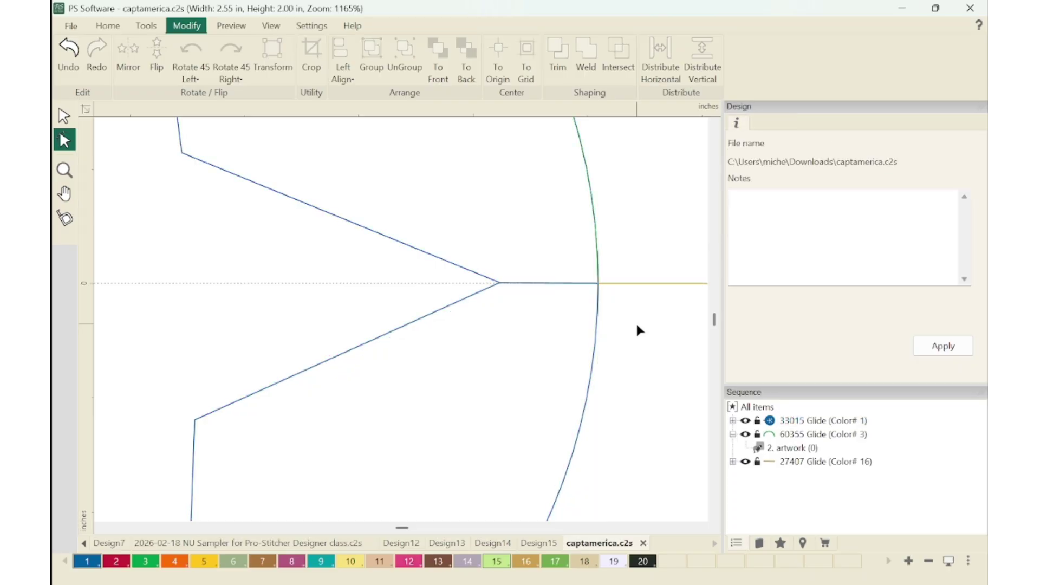
Snap the green upper arc's start node onto the free end of the inner circle's lower half
scroll(610, 312, down, 8)
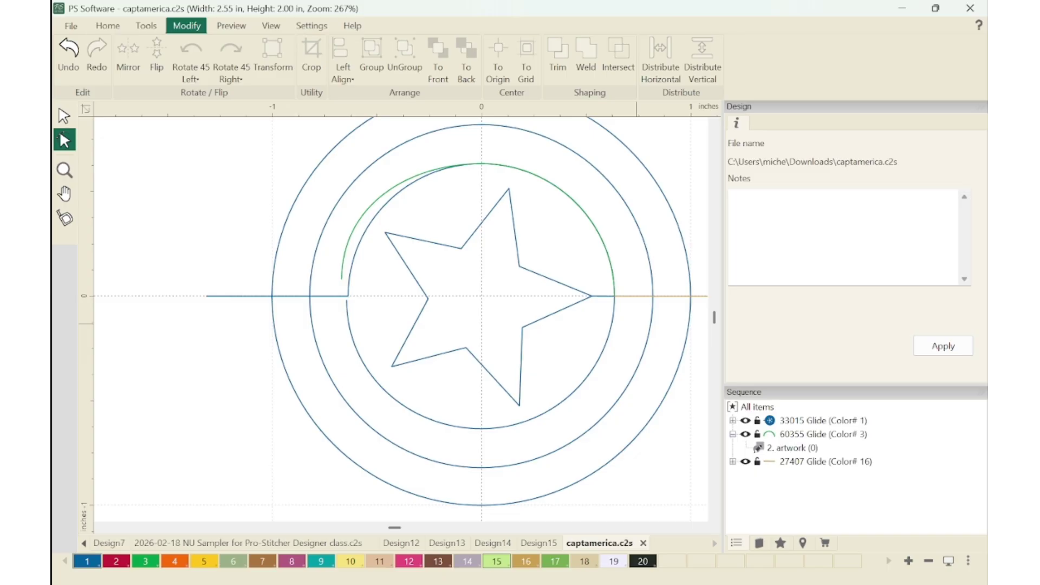
scroll(355, 317, up, 5)
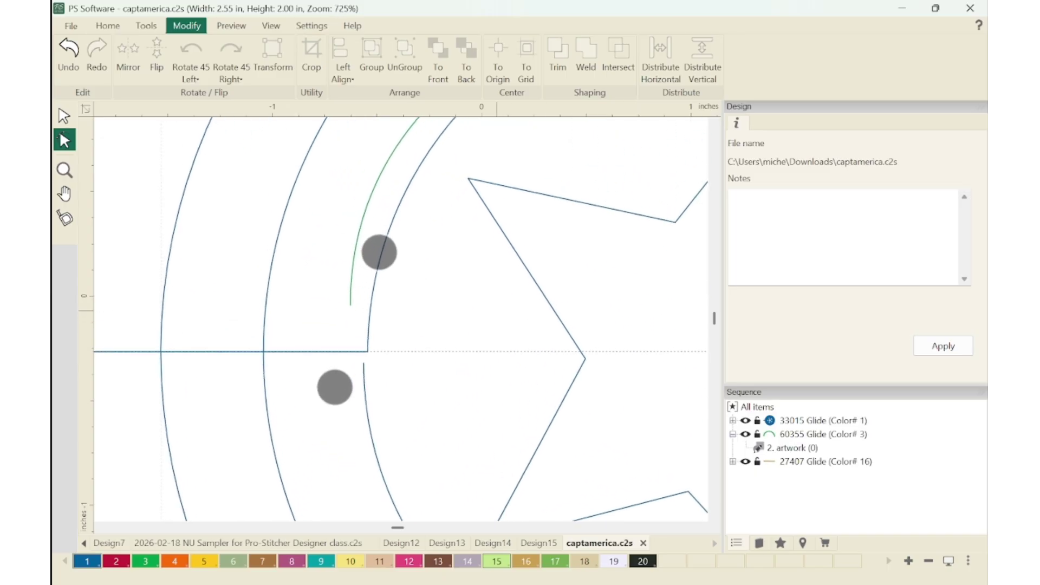
click(353, 292)
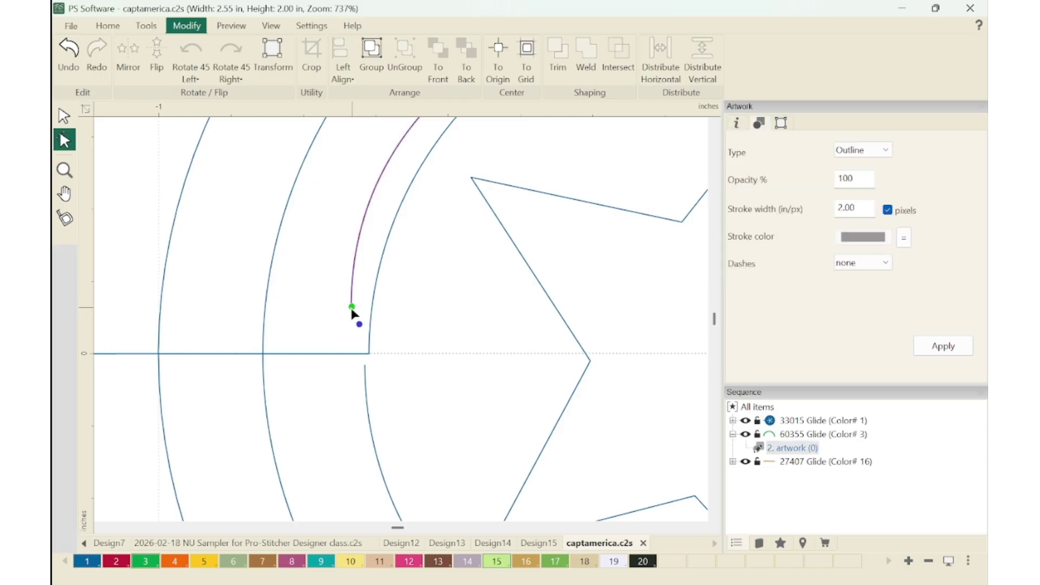
click(352, 307)
drag(352, 308, 360, 373)
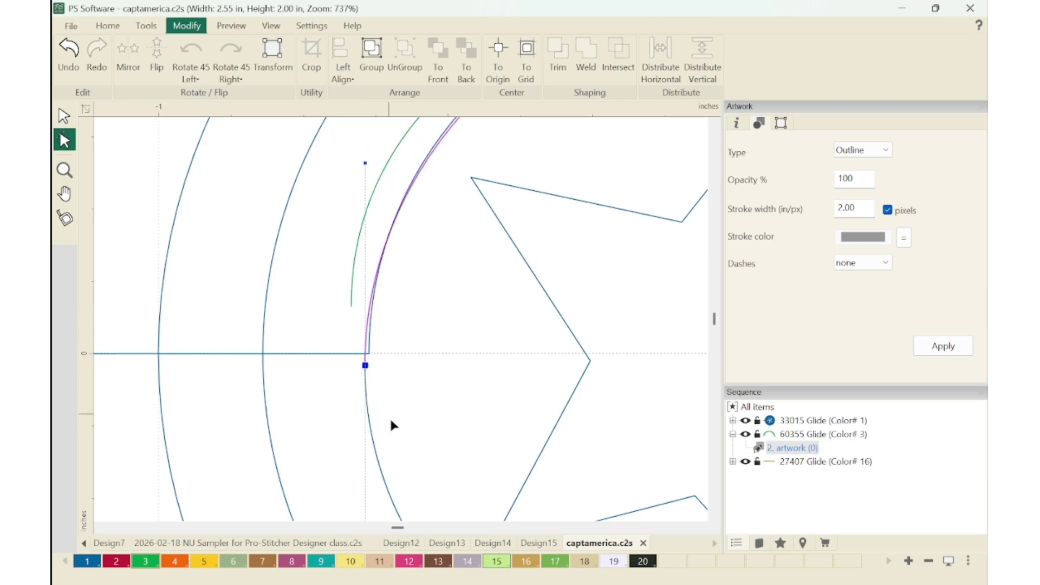
Check the combined path's end node and connect that path with the green upper arc into one path
click(373, 443)
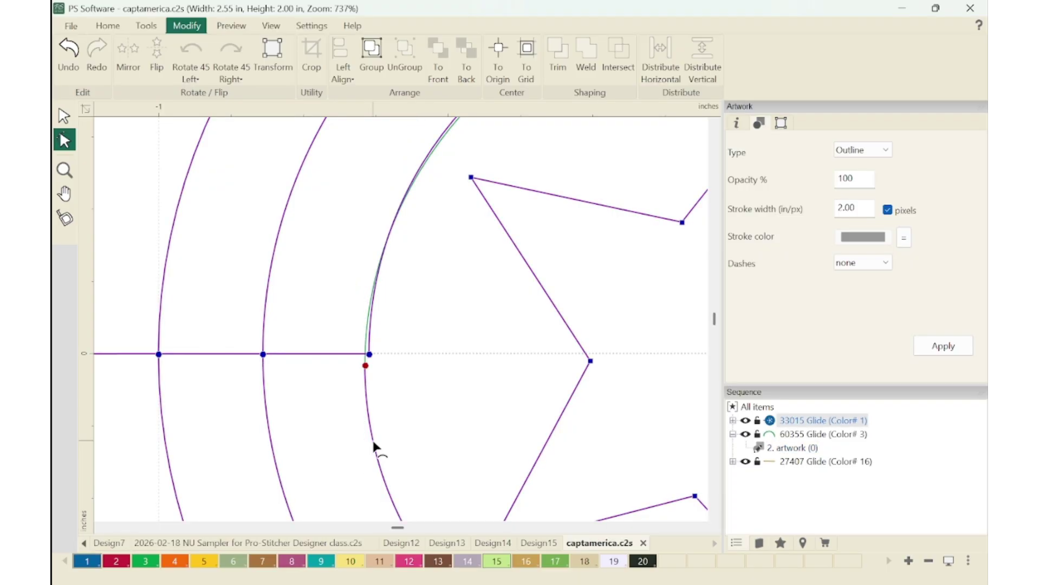
click(64, 116)
scroll(488, 309, down, 5)
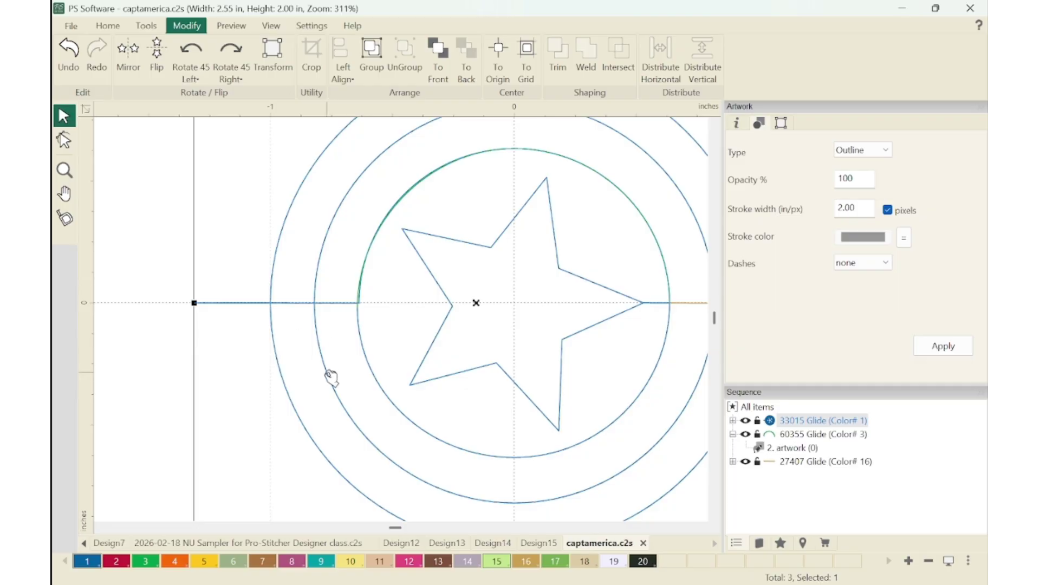
click(793, 425)
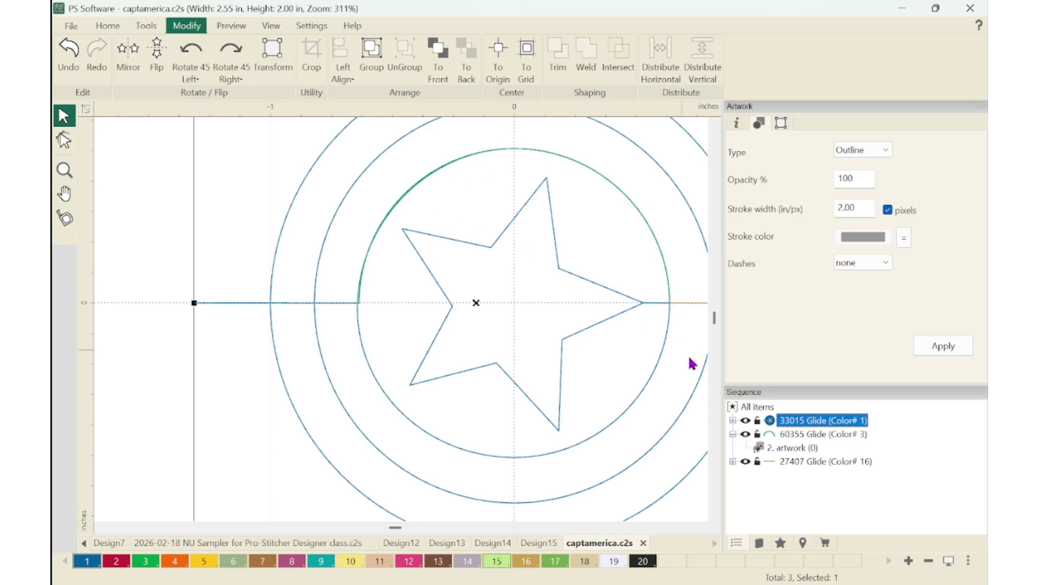
ctrl+click(796, 452)
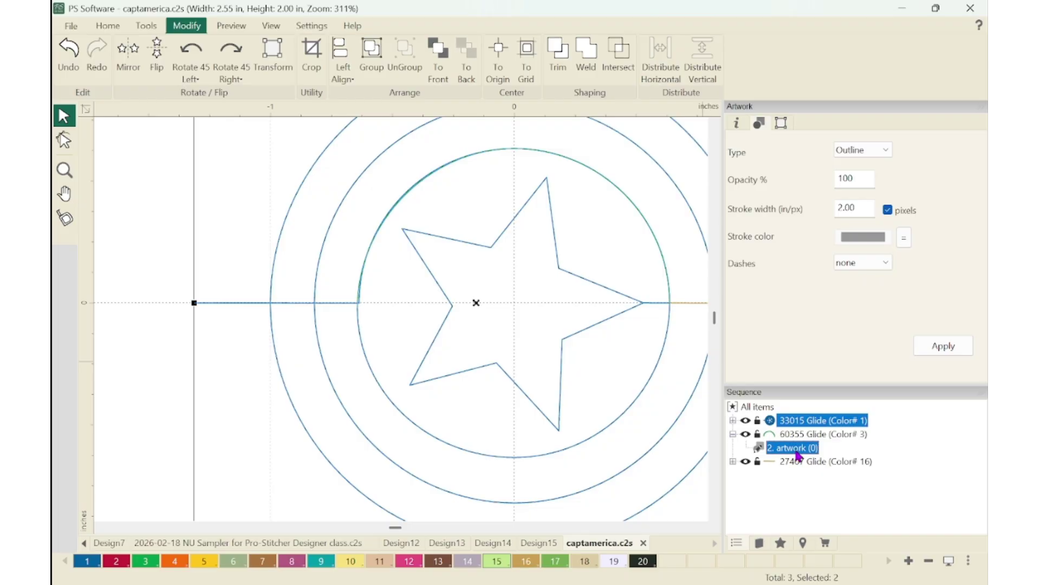
key(Delete)
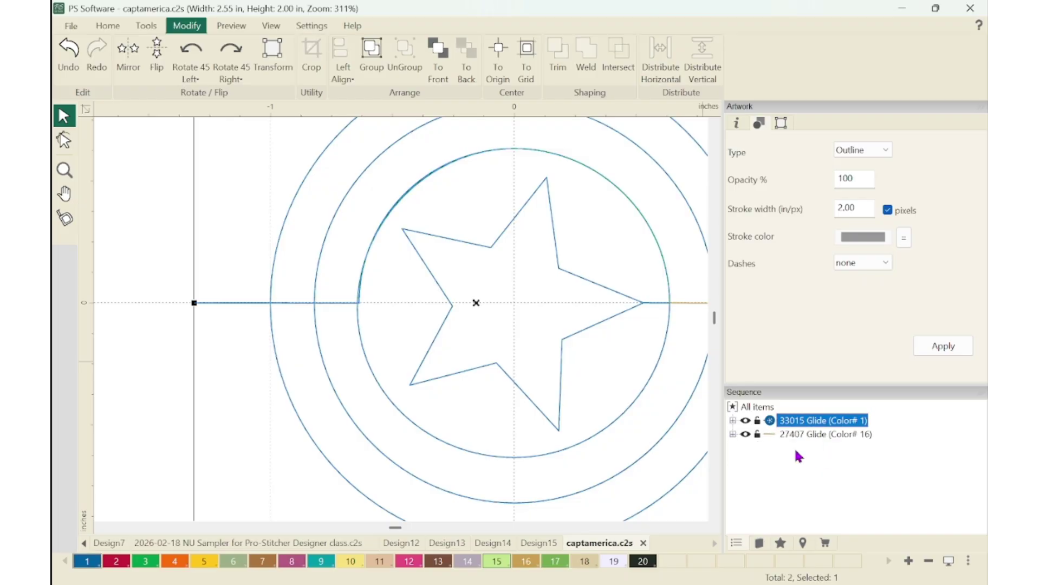
Move the node joining the lower and upper arcs onto the inner circle's node at the end of the entry line
scroll(368, 311, up, 5)
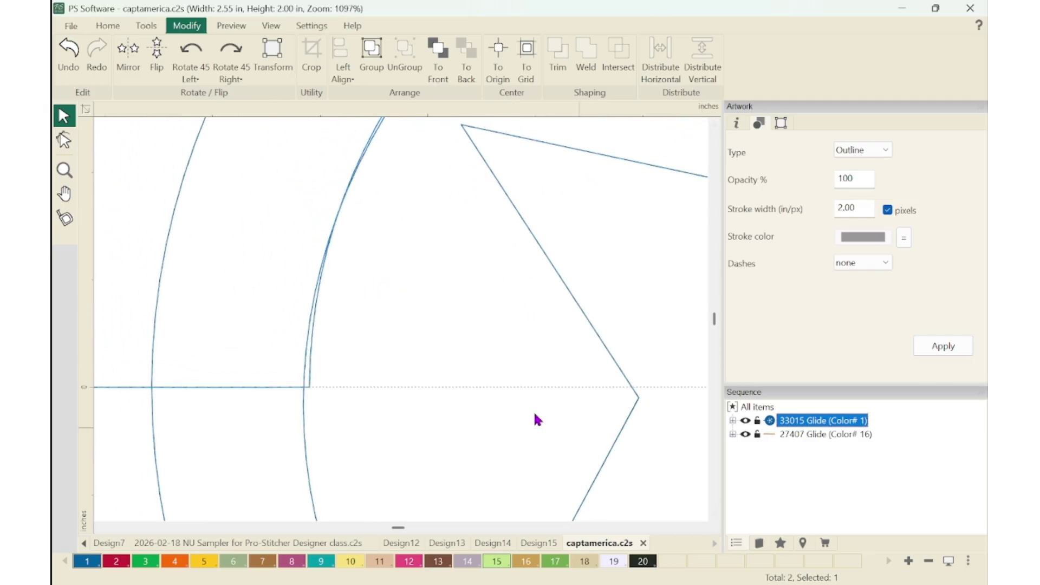
click(64, 140)
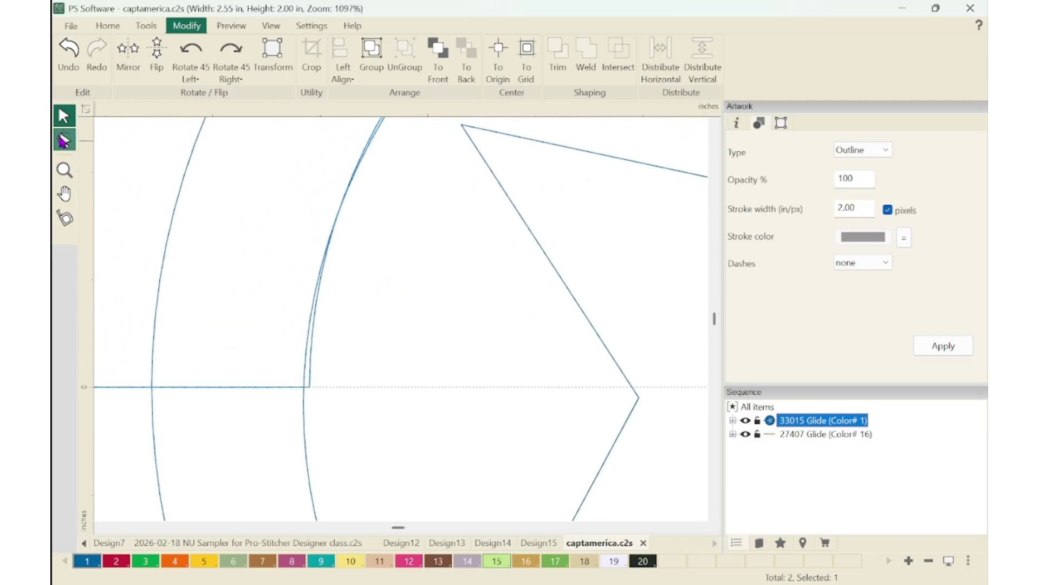
click(304, 406)
drag(304, 406, 313, 392)
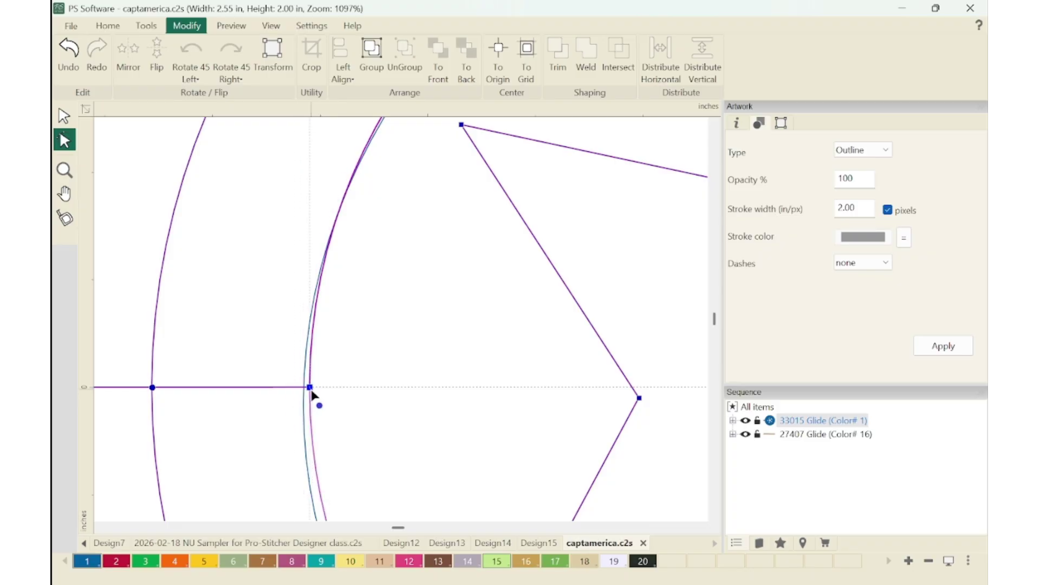
Check the combined path's end node on the inner circle and connect that path with the orange exit line into one path
click(366, 402)
scroll(582, 342, down, 5)
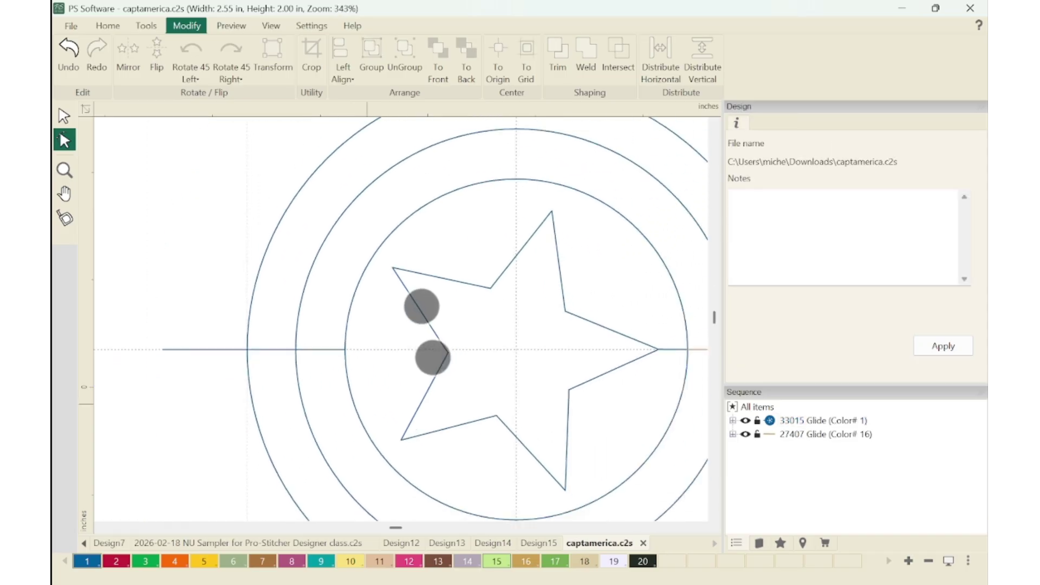
scroll(577, 363, down, 3)
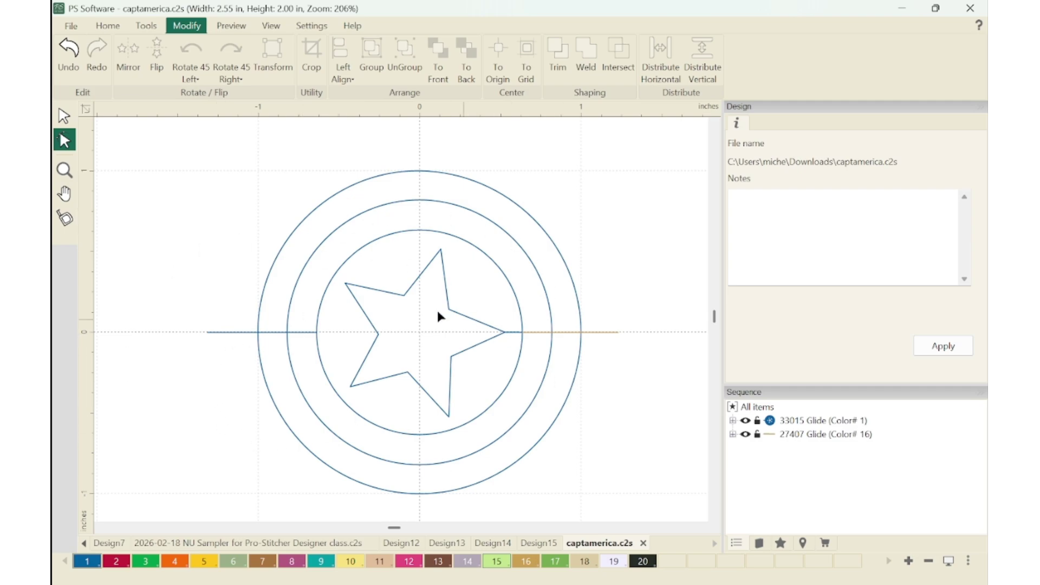
click(494, 341)
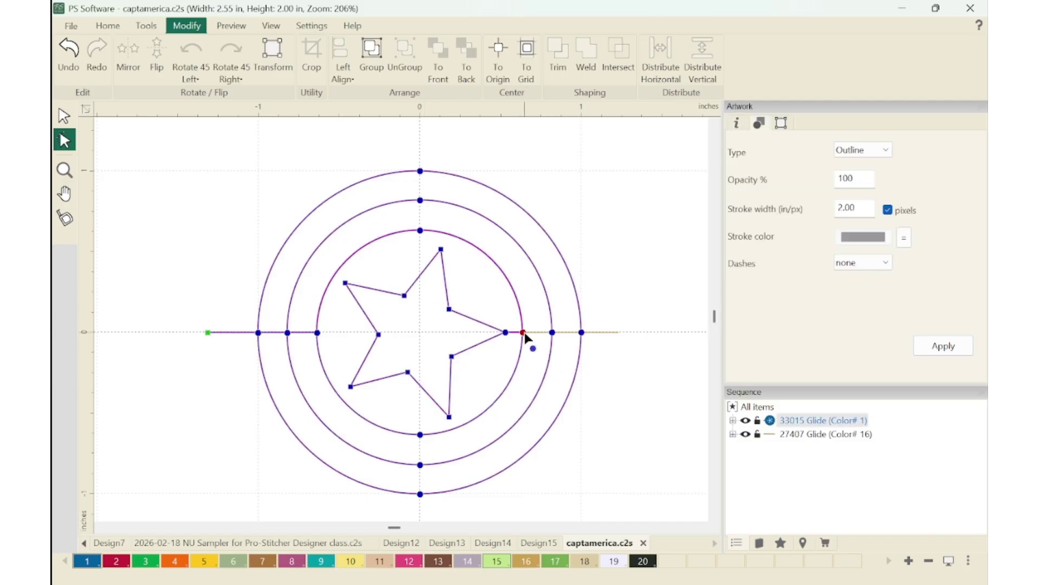
scroll(522, 333, up, 8)
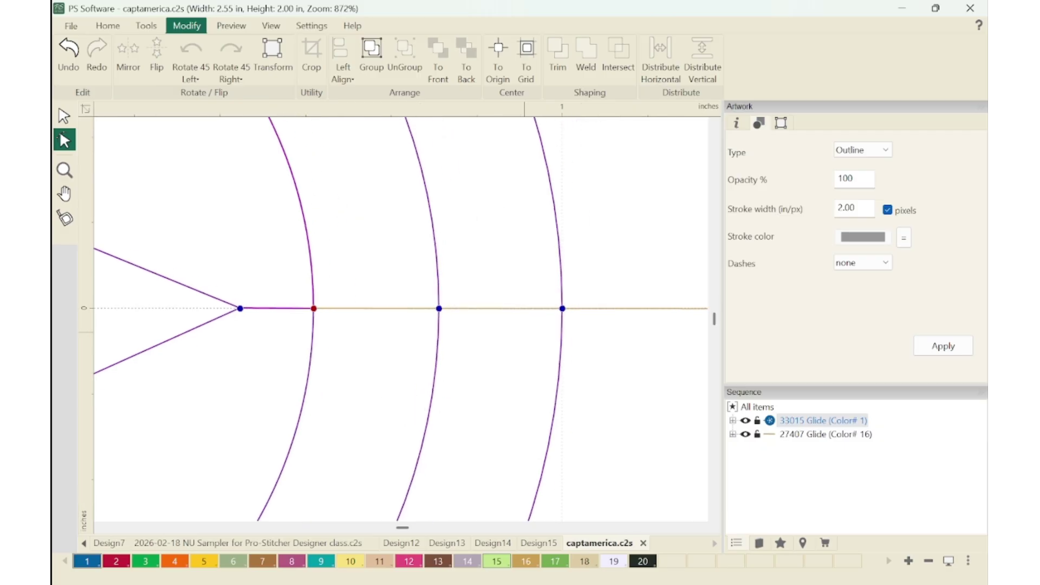
click(64, 115)
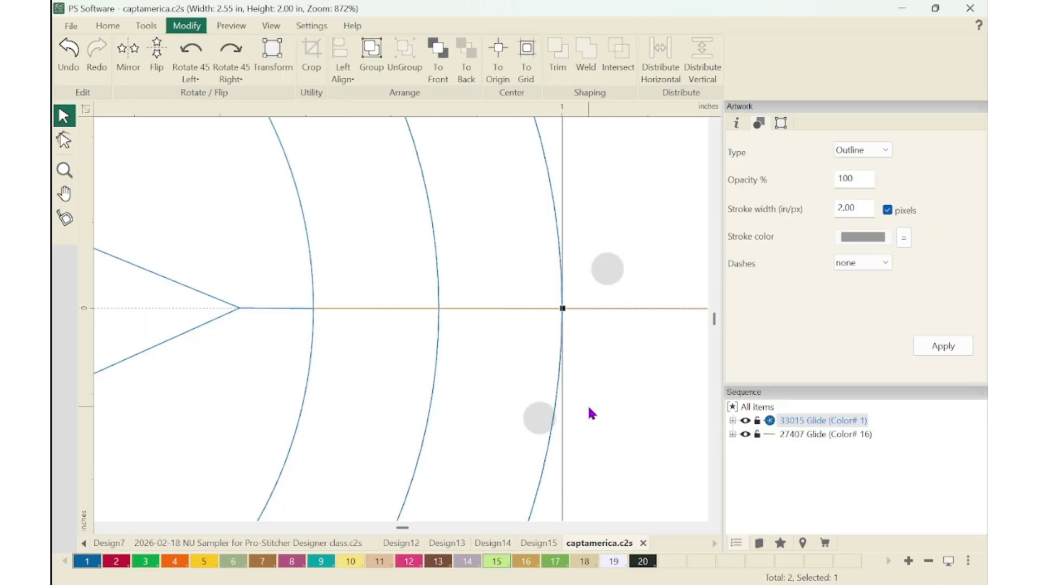
scroll(547, 347, down, 5)
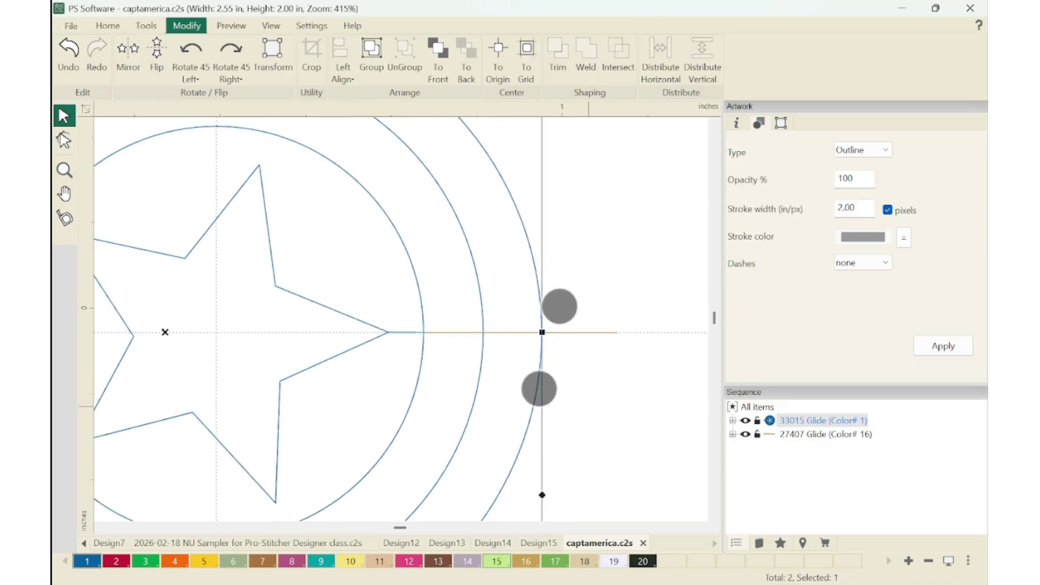
shift+click(568, 329)
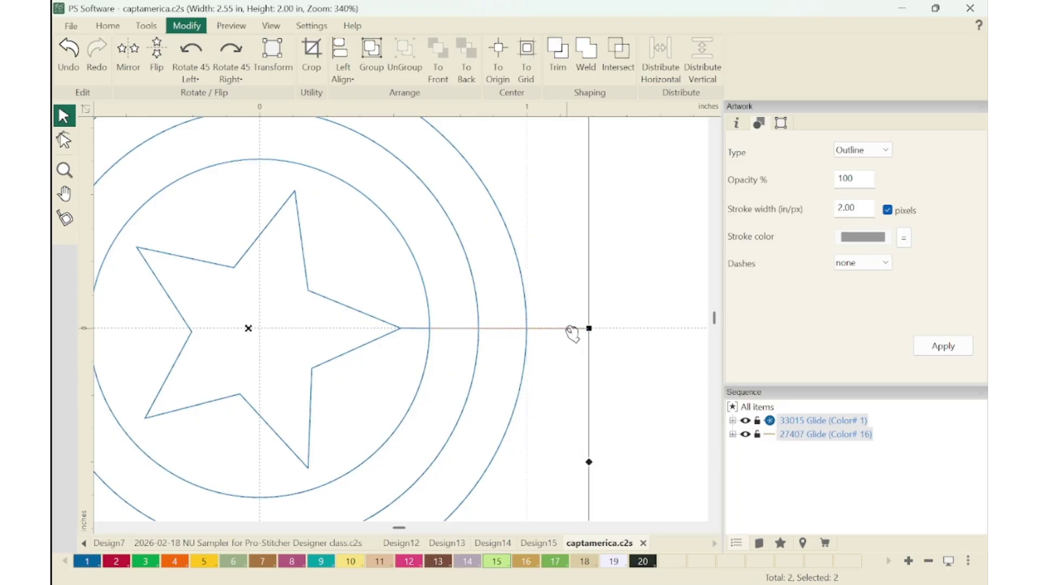
key(ctrl+w)
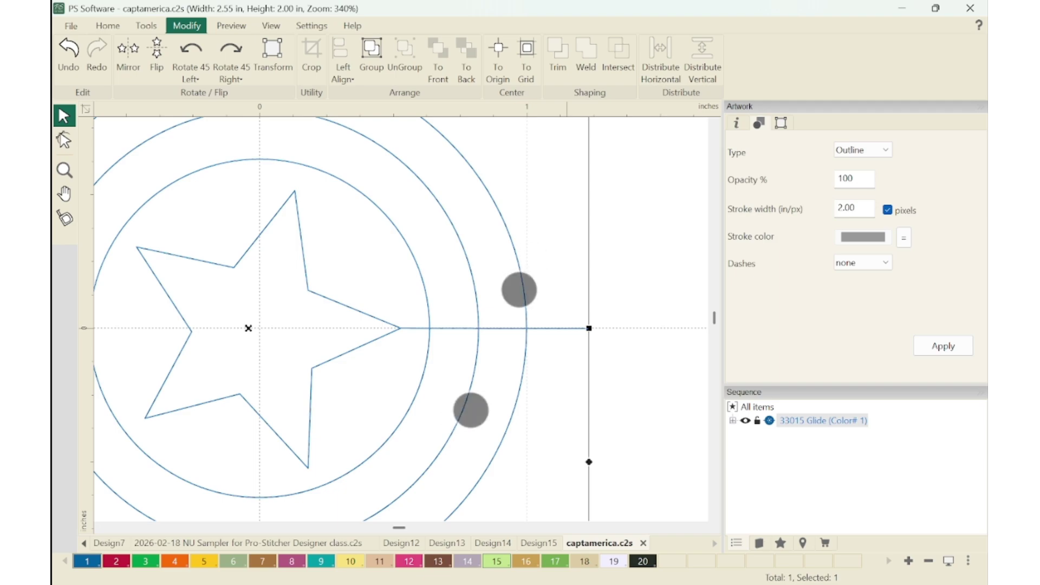
scroll(490, 347, down, 5)
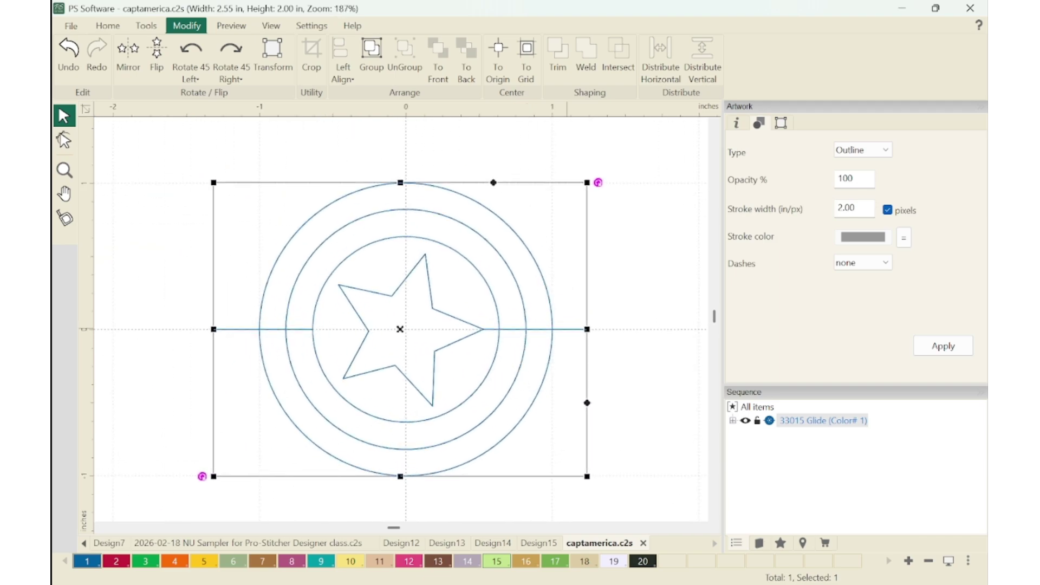
click(628, 394)
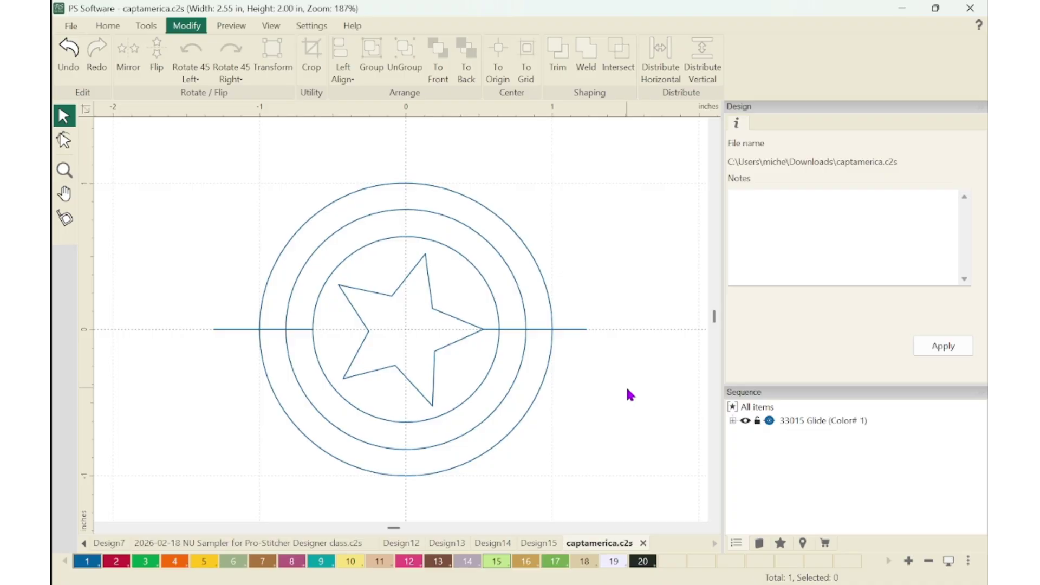
Examine the continuous path's start and end nodes and the joint where the inner circle meets the exit line
click(231, 332)
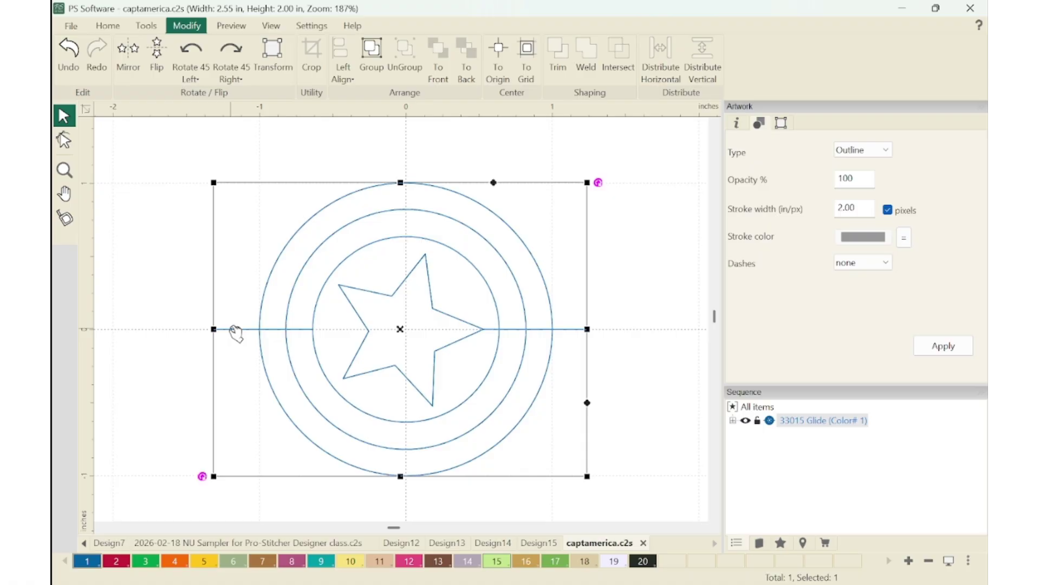
click(64, 139)
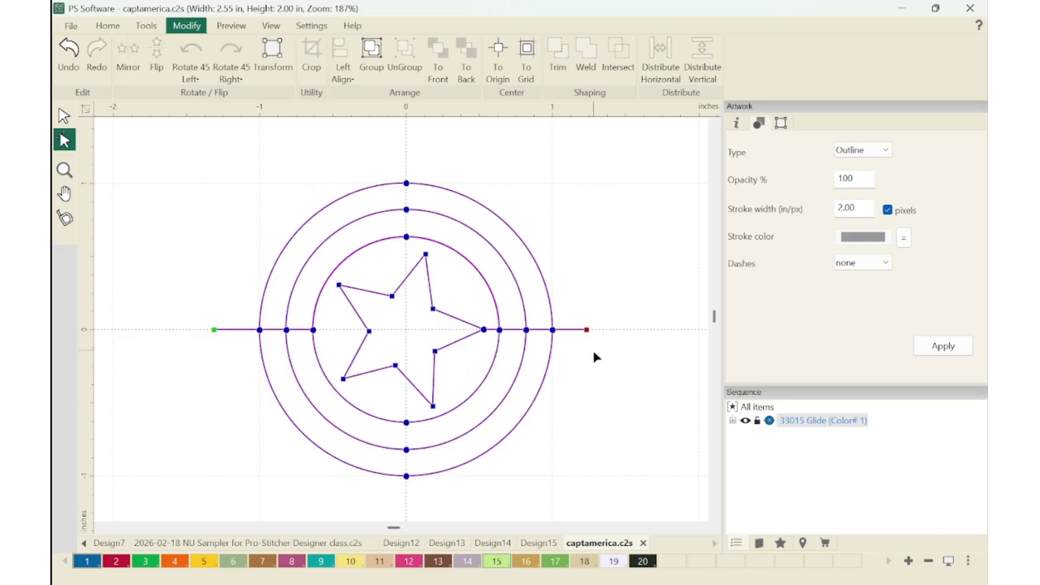
key(z)
drag(491, 320, 521, 352)
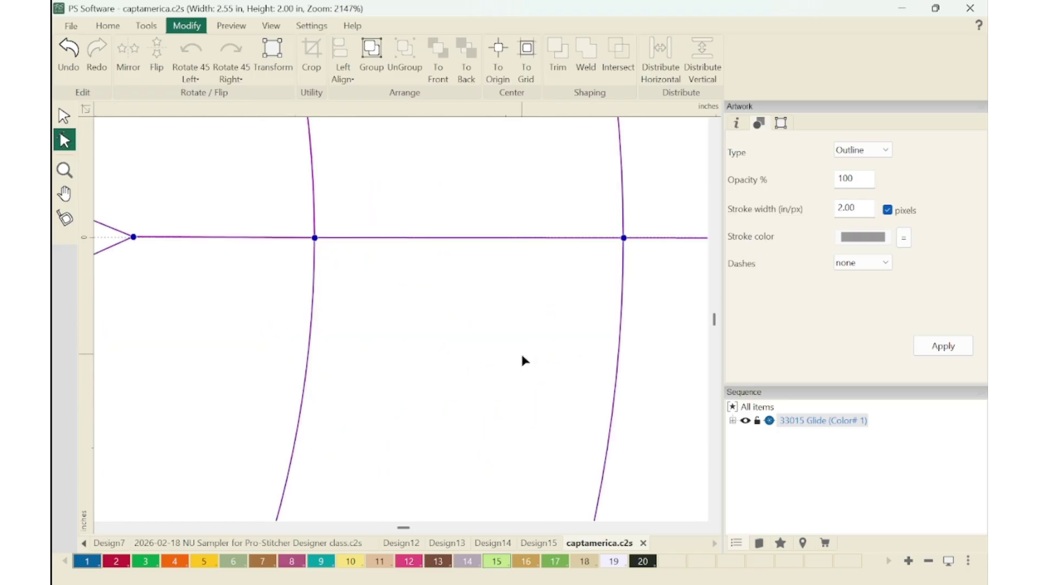
click(314, 239)
mouse_move(315, 239)
mouse_down()
mouse_move(324, 248)
mouse_move(313, 246)
mouse_up()
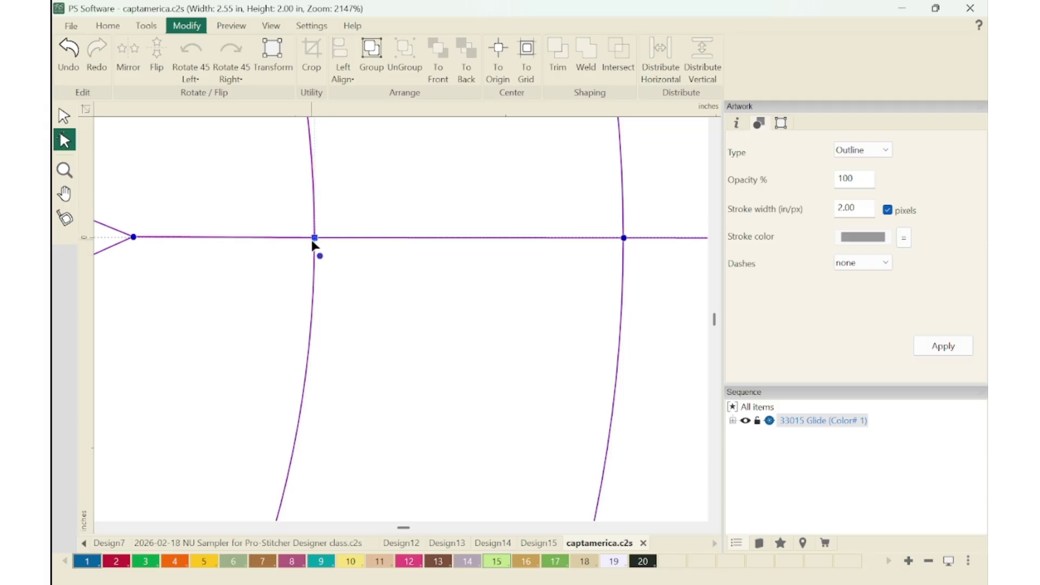
click(412, 258)
scroll(412, 257, down, 10)
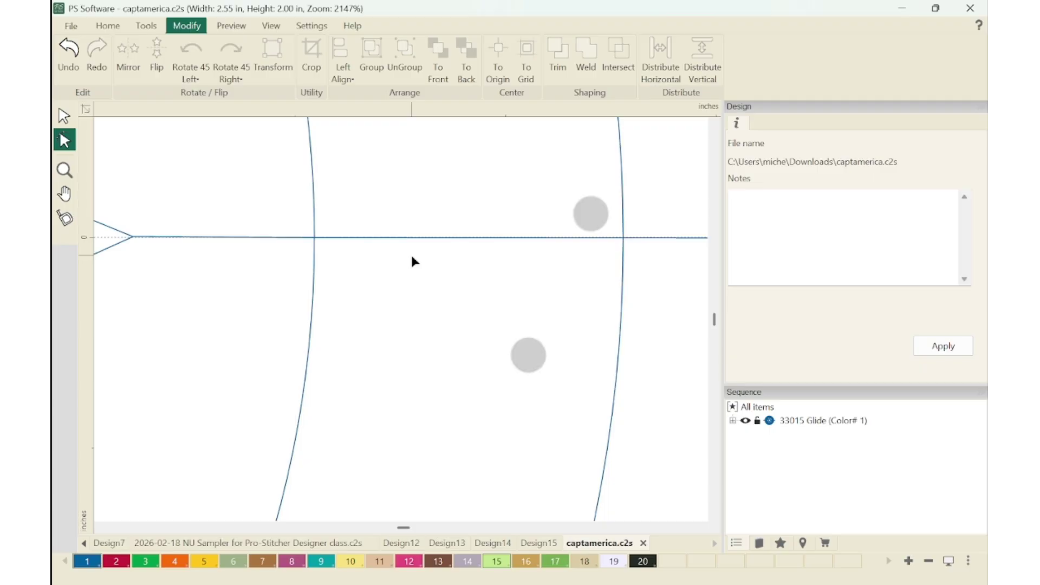
scroll(520, 290, down, 1)
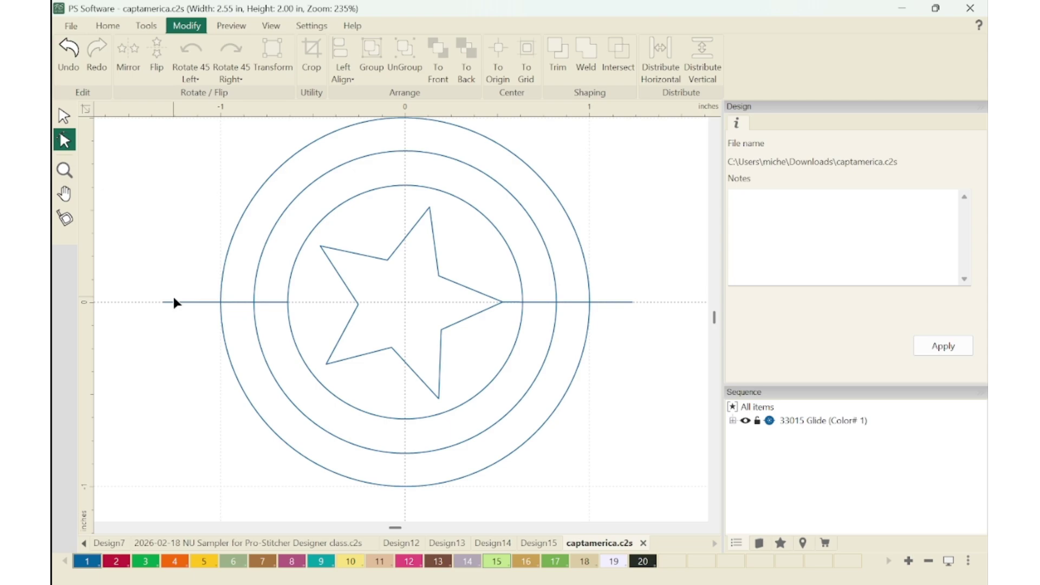
click(172, 302)
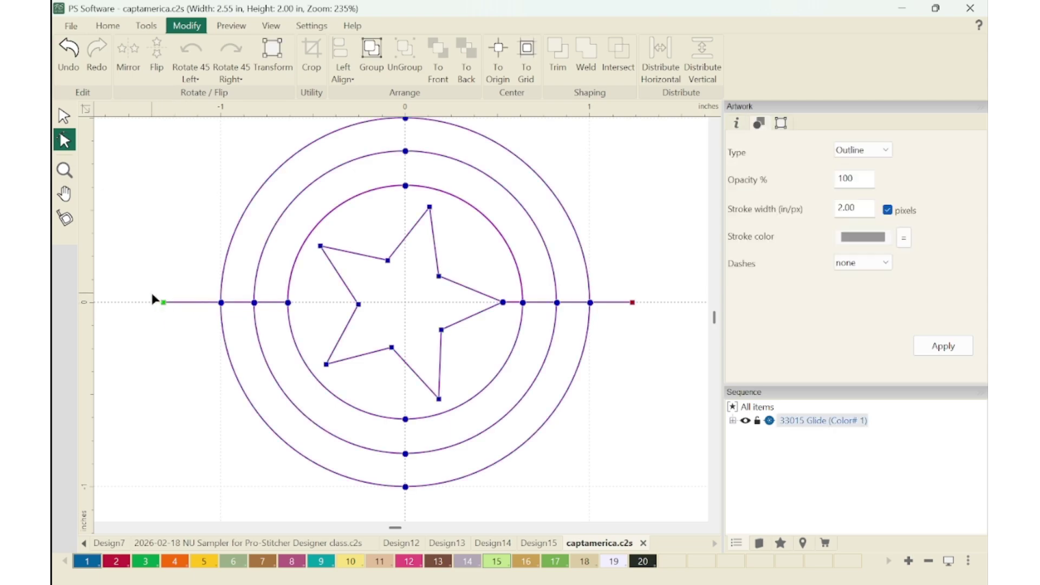
click(632, 302)
click(163, 303)
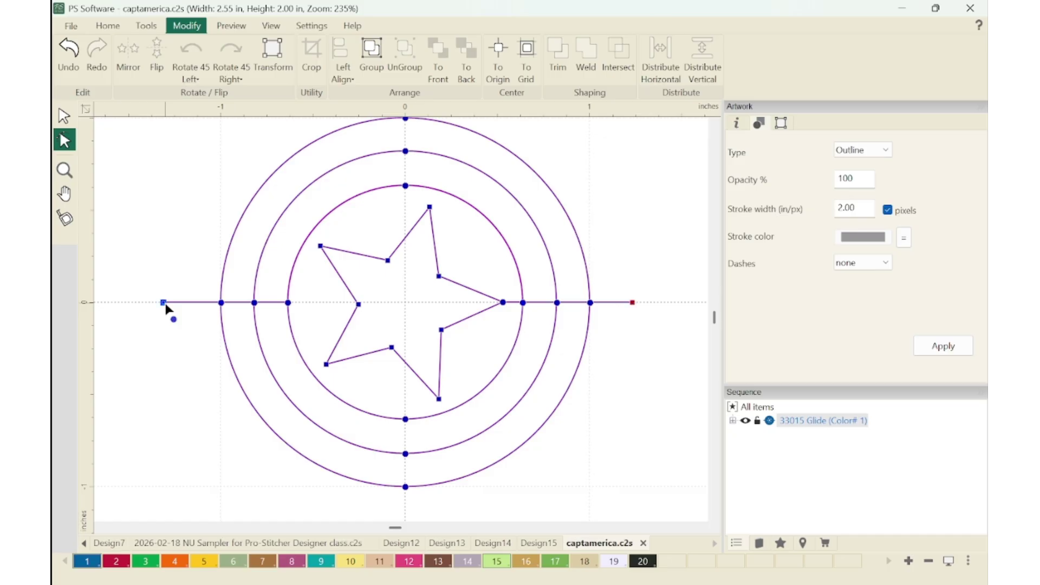
shift+click(632, 302)
click(150, 290)
Align the entry line's nodes, from the path's start node to the inner circle, to the bottom
click(165, 302)
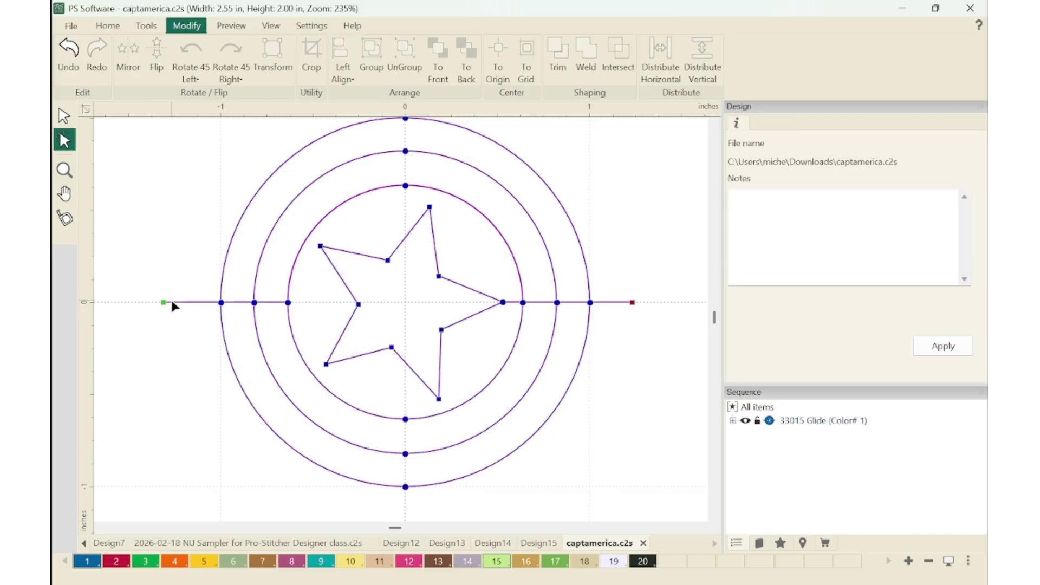
drag(154, 290, 299, 318)
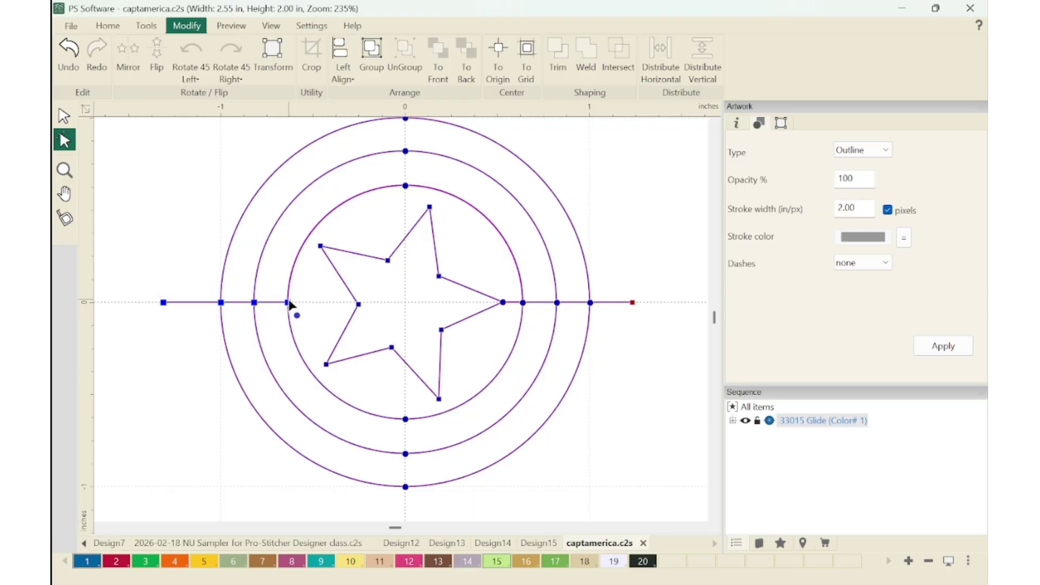
right_click(288, 305)
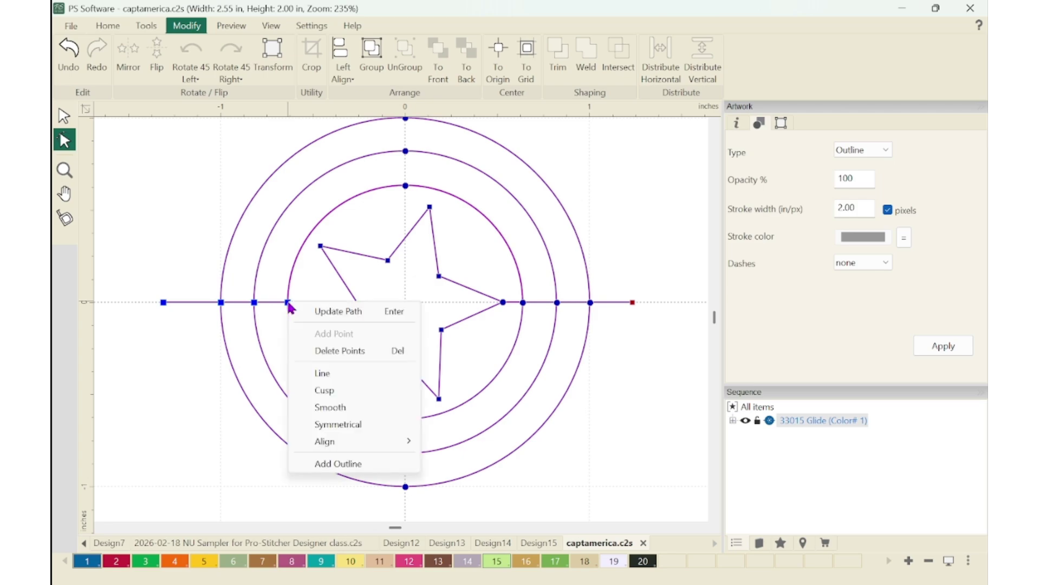
mouse_move(349, 445)
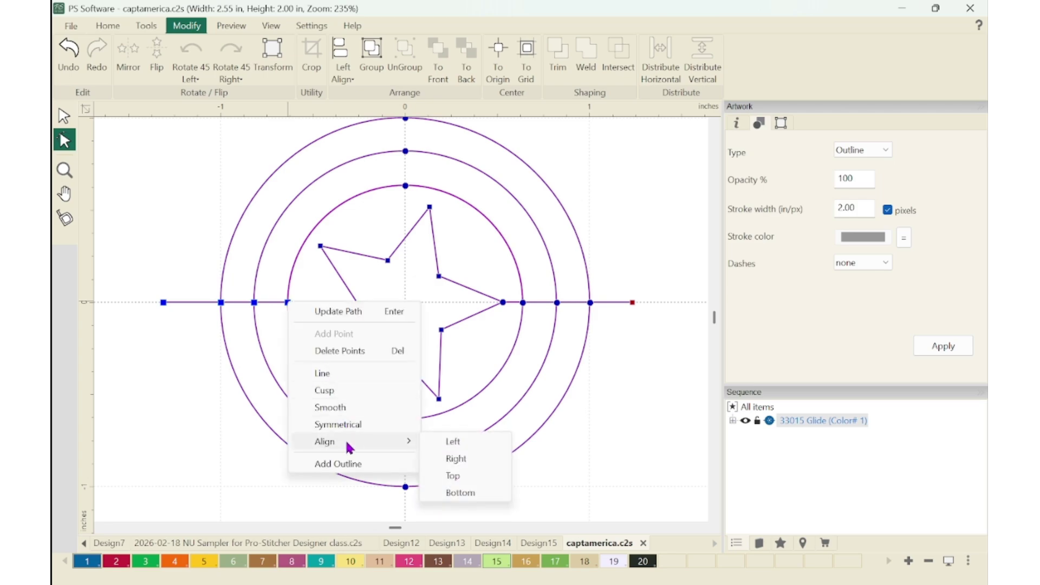
click(483, 493)
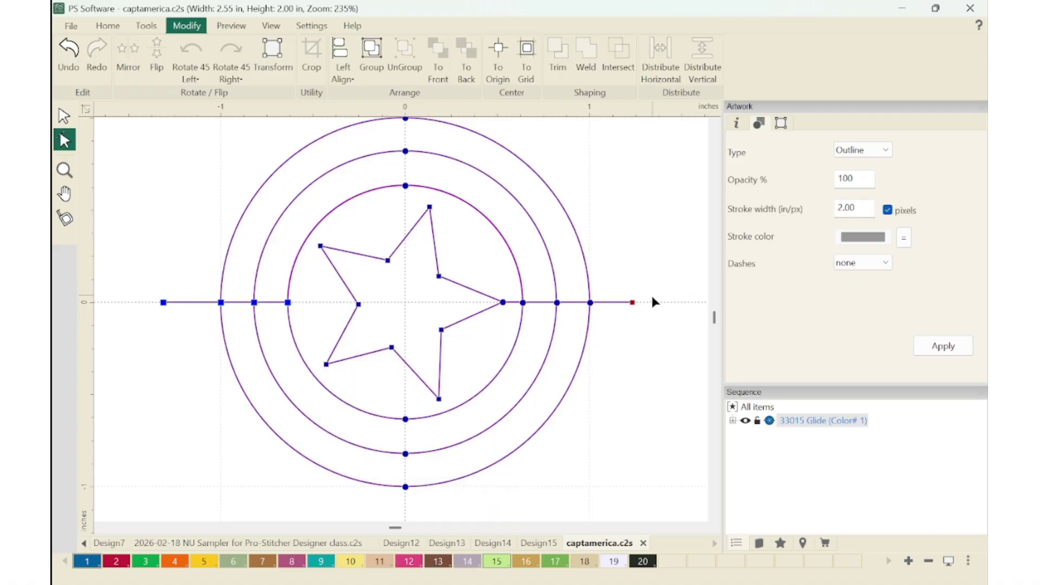
Align the exit line's nodes, from the star's tip to the path's end node, to the bottom
drag(653, 298, 488, 308)
right_click(634, 306)
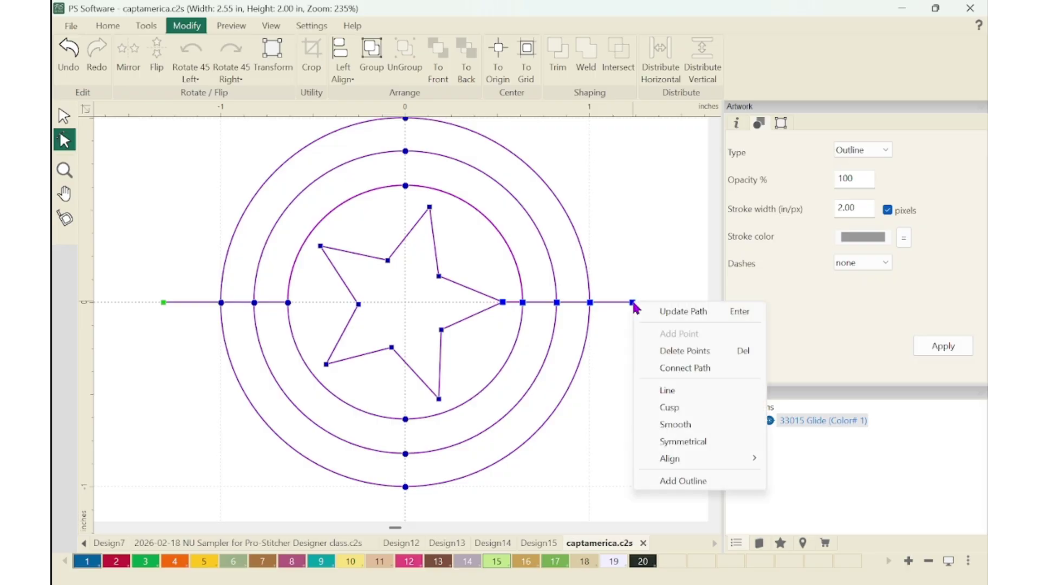
mouse_move(680, 459)
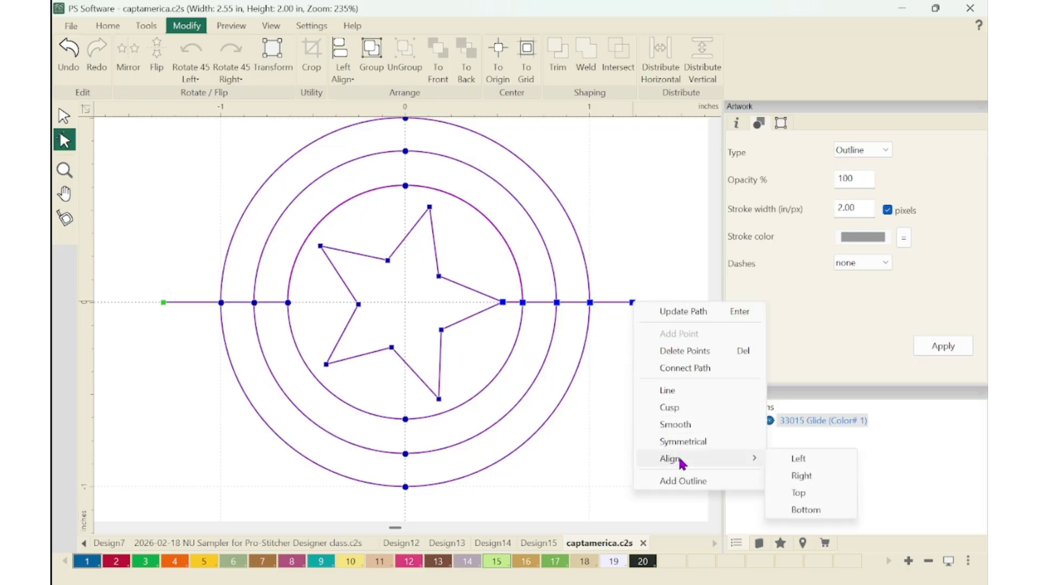
click(807, 510)
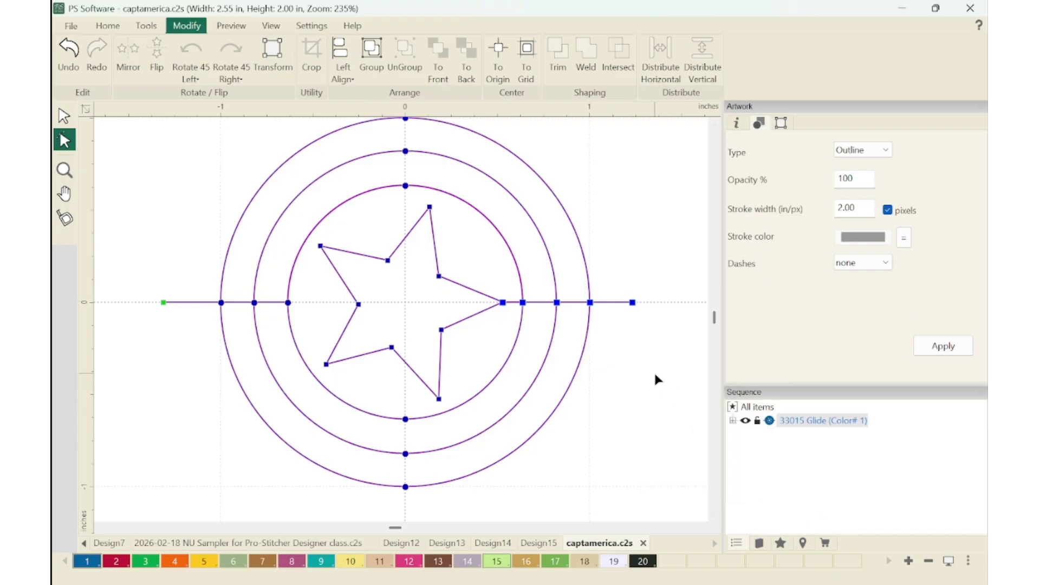
click(659, 388)
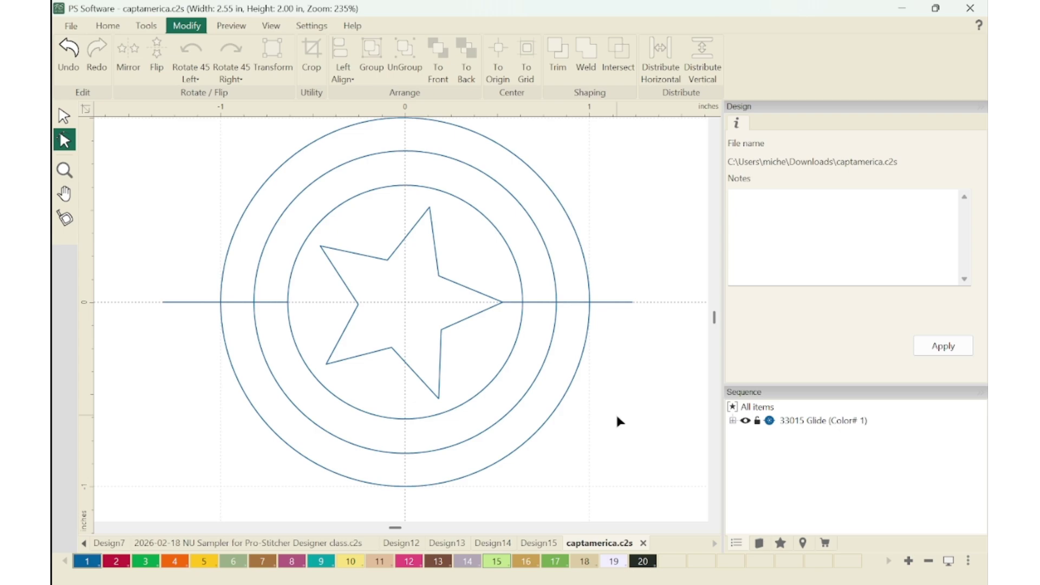
Try aligning all nodes along the horizontal axis, including the star's inner corner, to the bottom, and undo the alignment
click(173, 302)
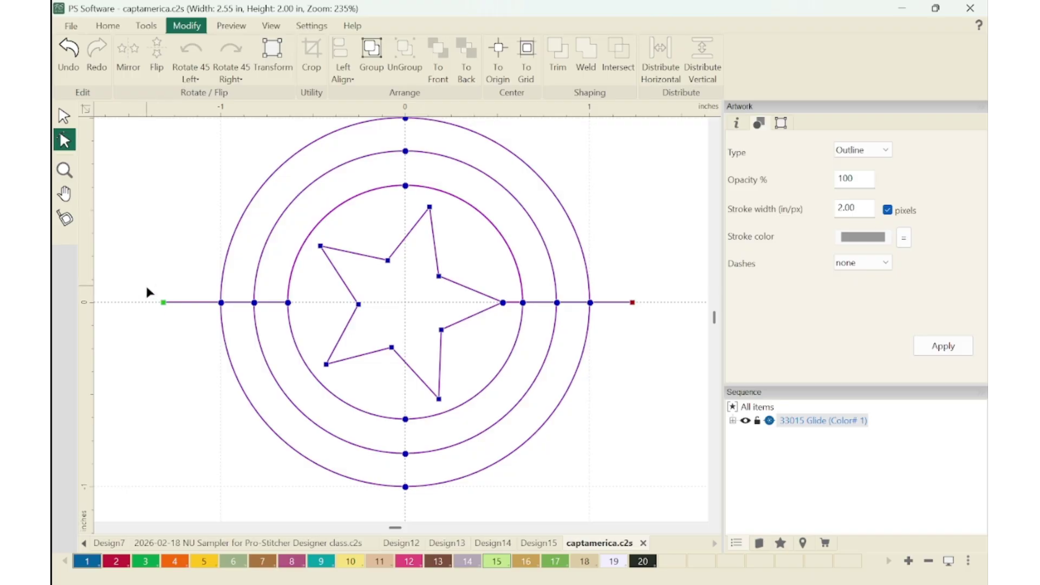
drag(146, 287, 660, 311)
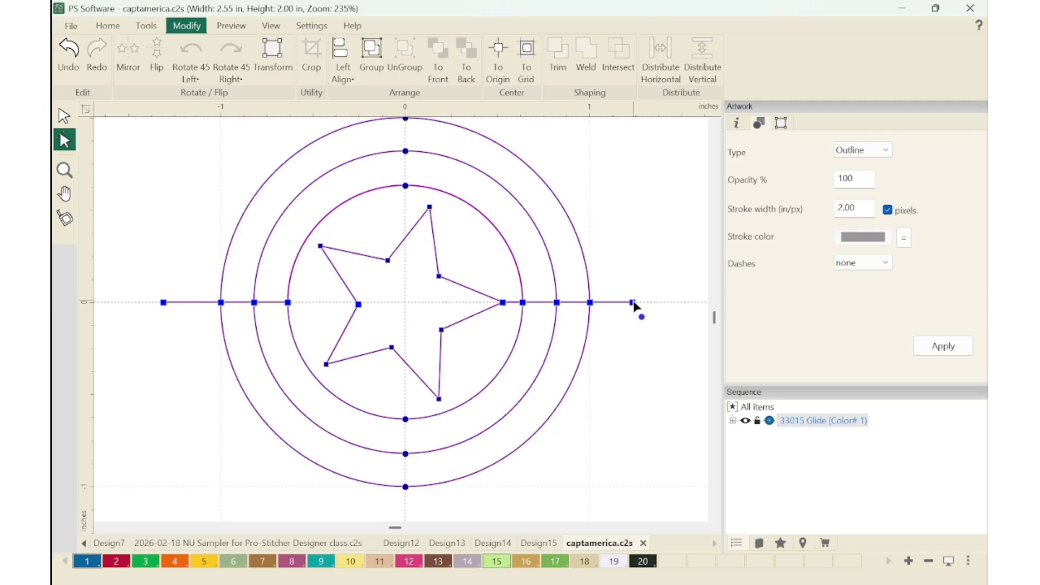
right_click(635, 307)
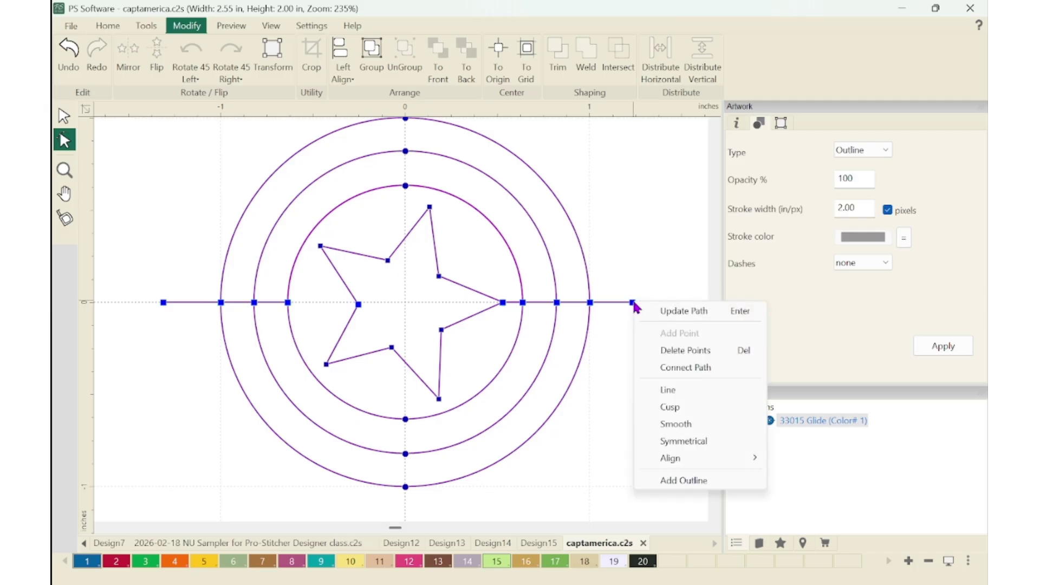
mouse_move(674, 461)
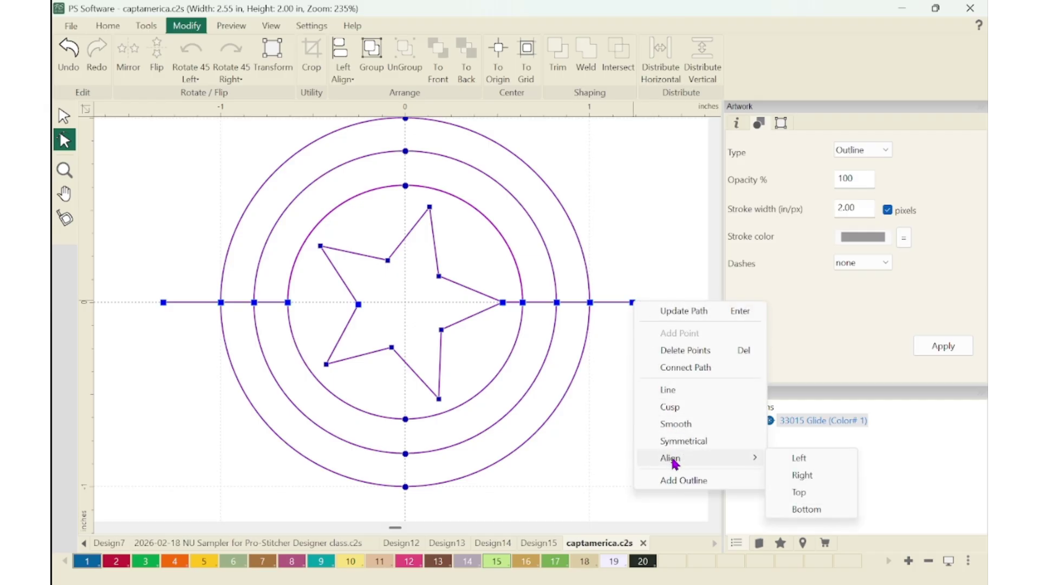
click(807, 509)
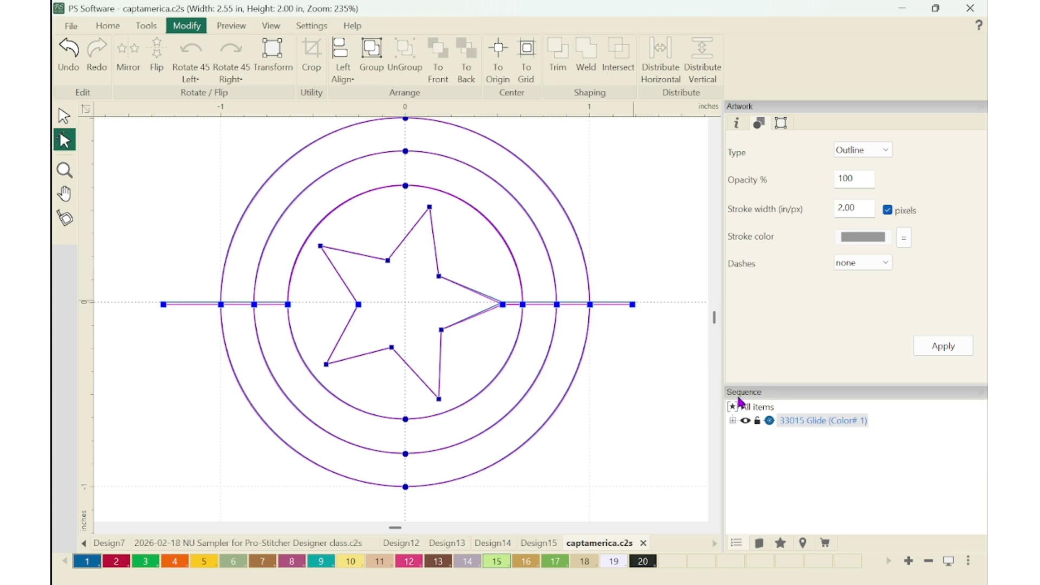
mouse_move(767, 425)
key(ctrl+z)
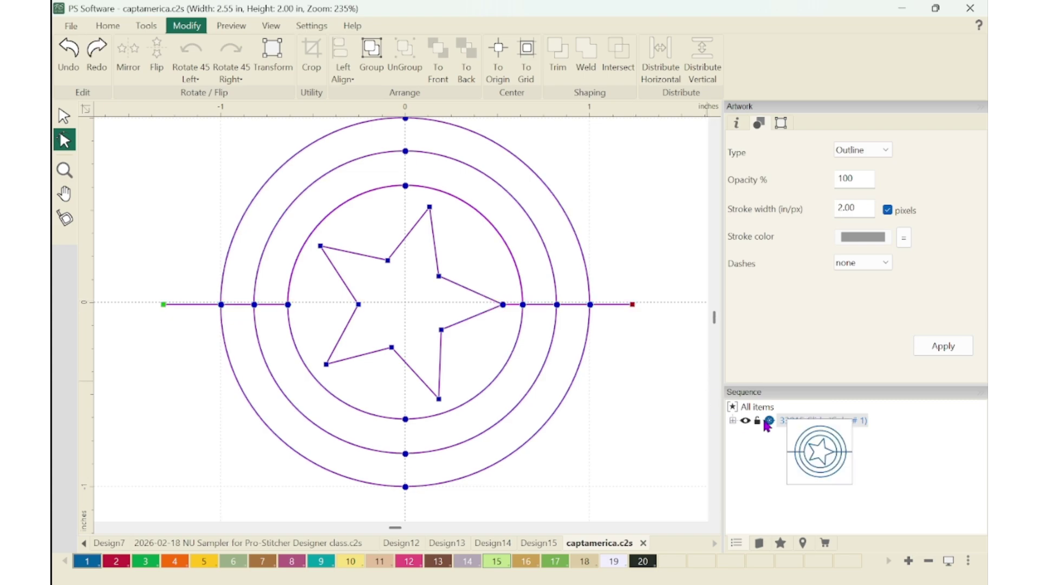
Align all nodes along the horizontal axis, including the star's inner corner, to the top and to the bottom, and deselect the path
drag(145, 292, 659, 319)
right_click(633, 306)
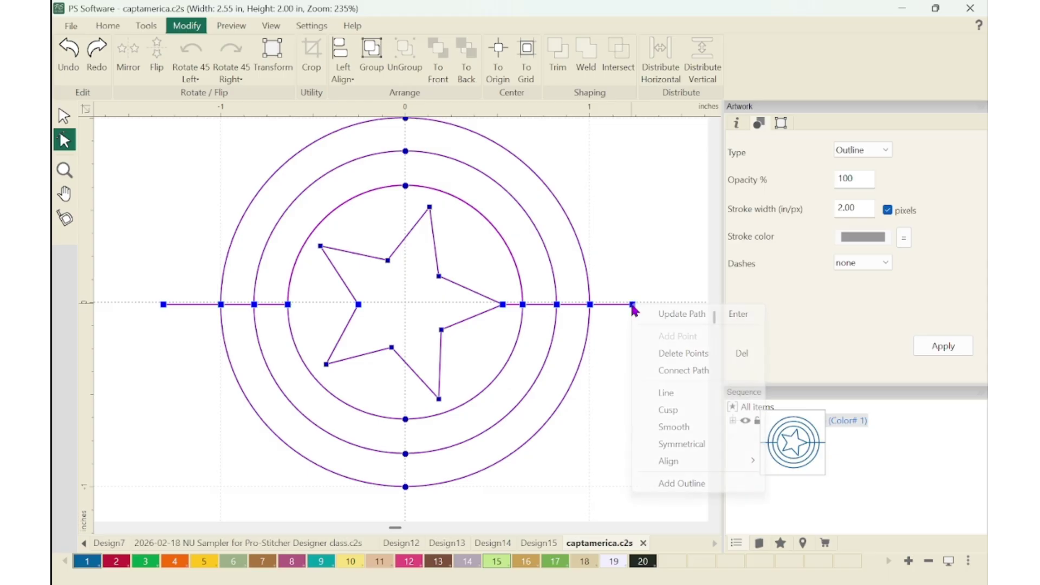
mouse_move(672, 464)
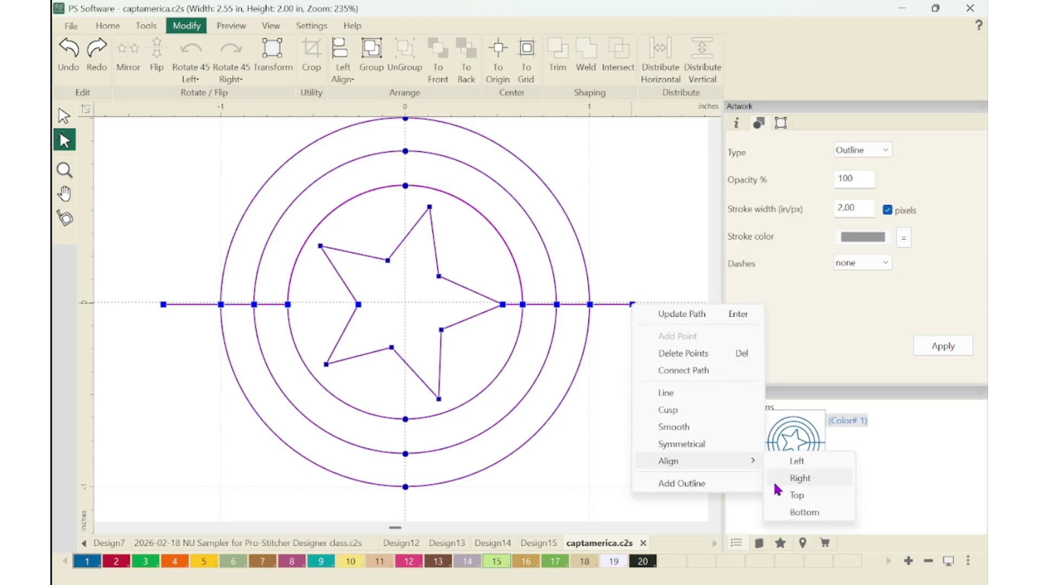
click(796, 495)
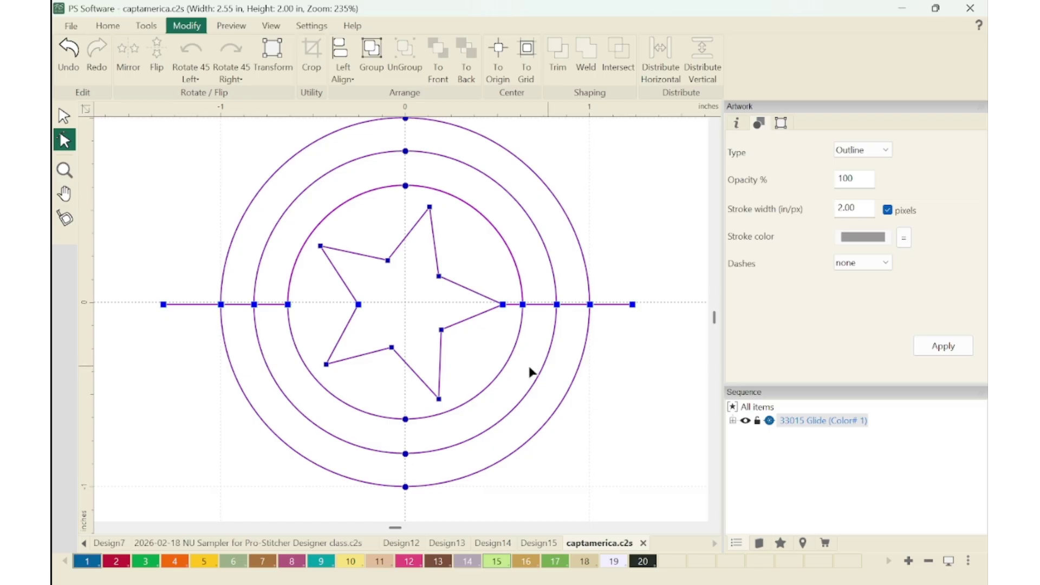
right_click(633, 304)
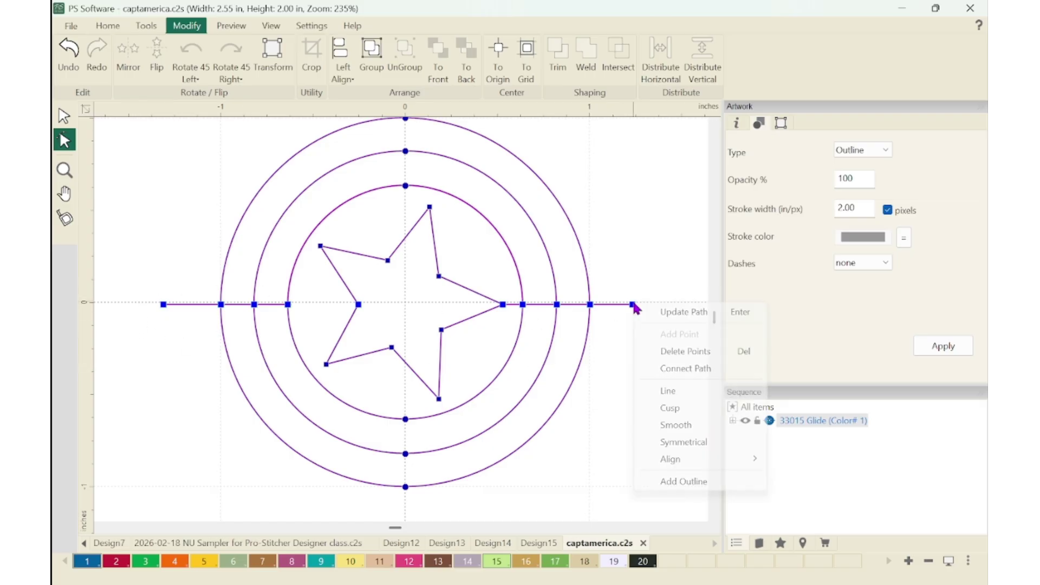
mouse_move(685, 459)
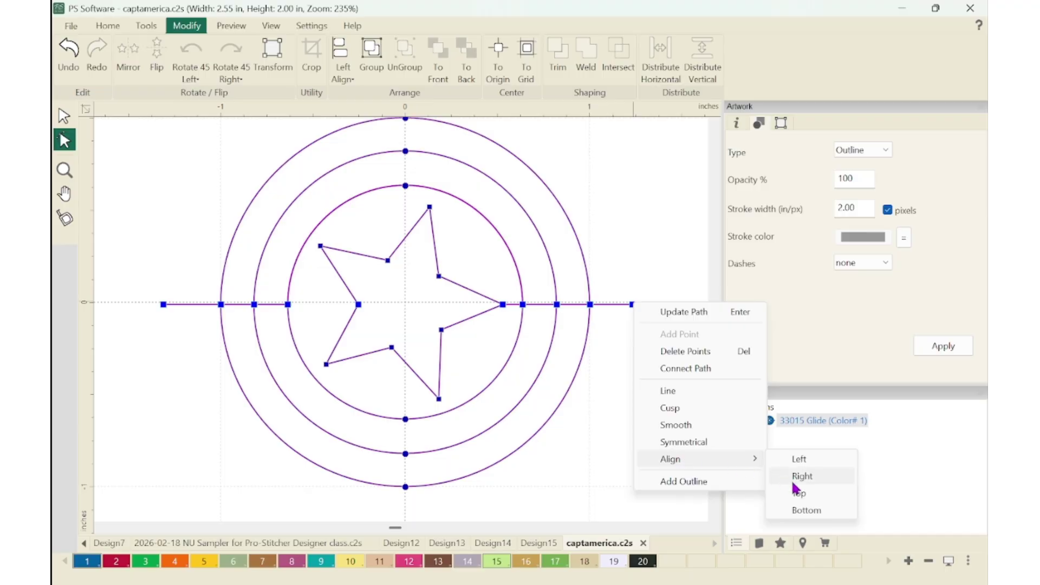
click(801, 508)
click(648, 413)
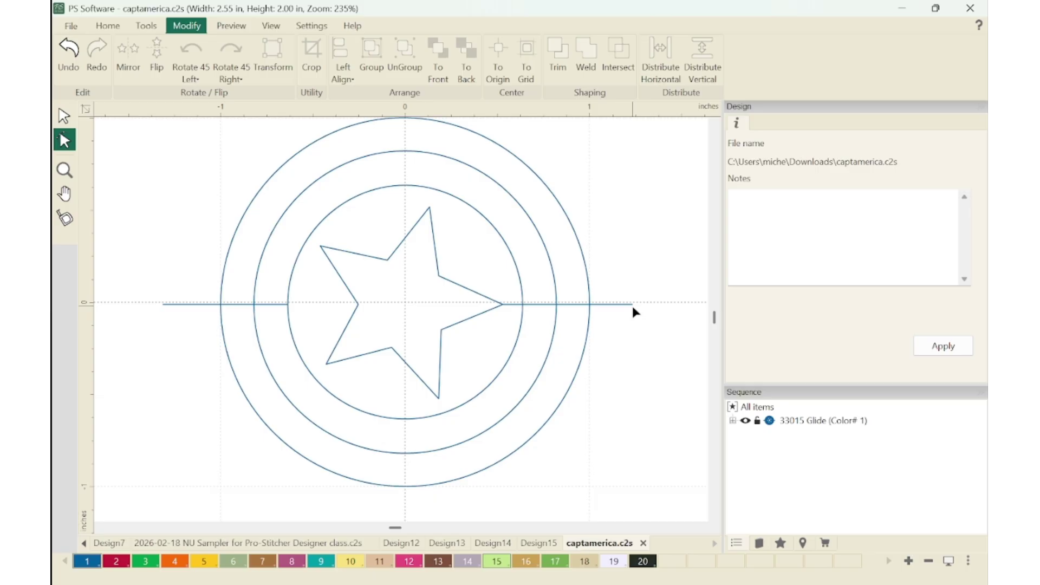
Select the whole continuous shield path as an object and convert it from artwork to stitches
click(241, 30)
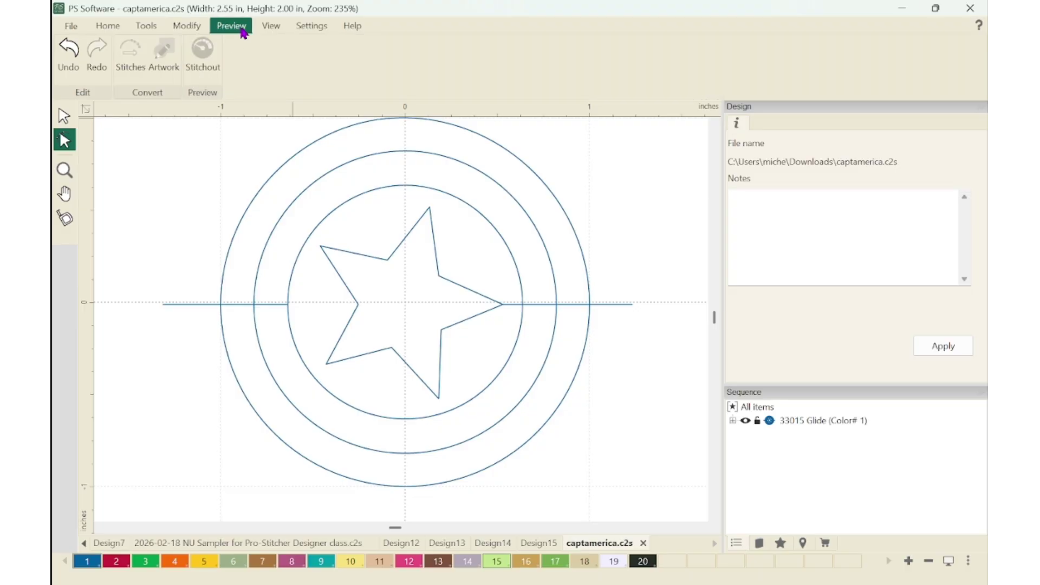
click(286, 169)
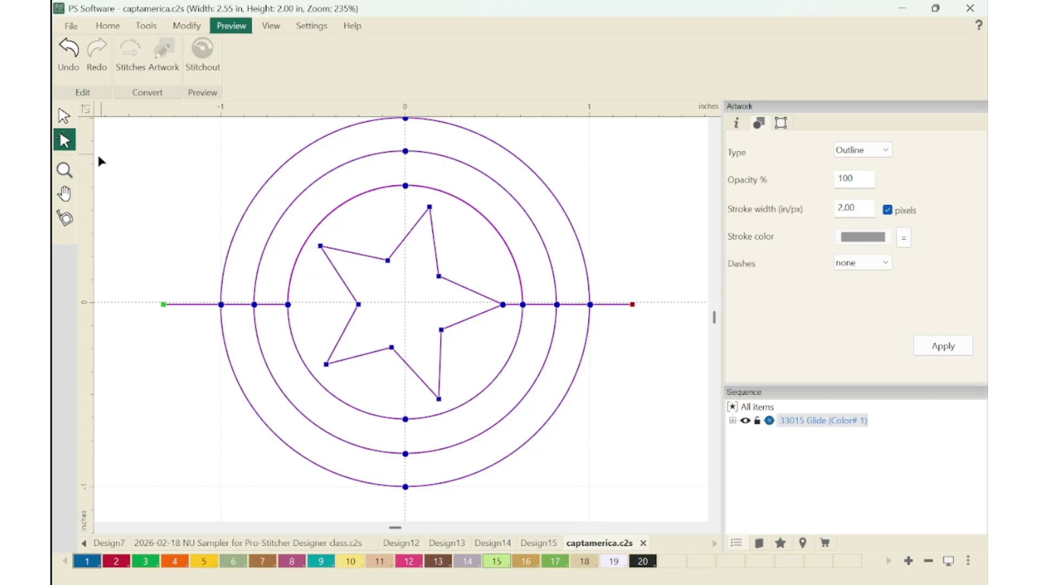
click(63, 116)
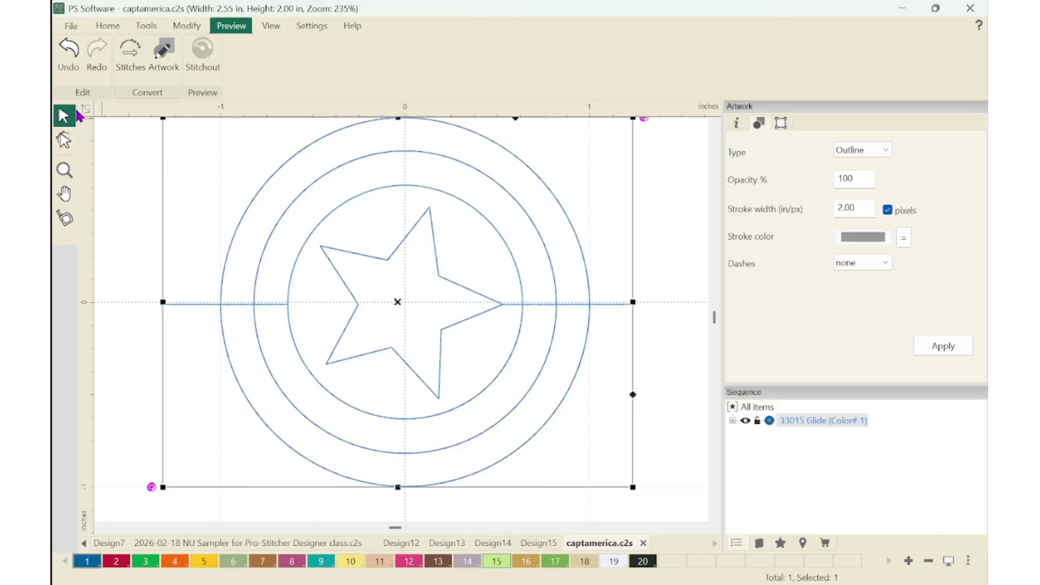
click(133, 59)
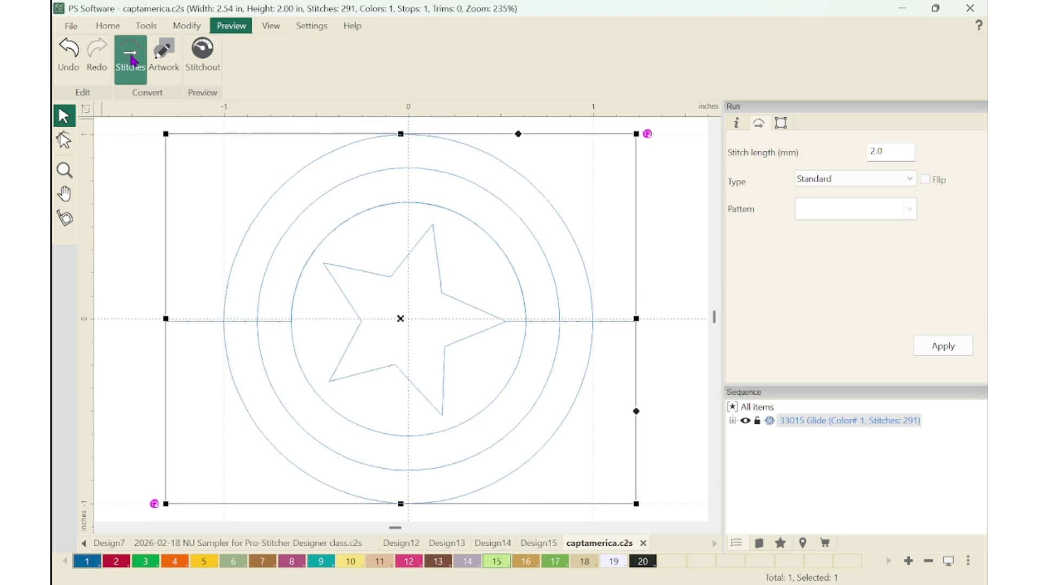
Run the shield's stitchout simulation to its end, reduce the playback speed and replay the sewing from near the start
click(203, 52)
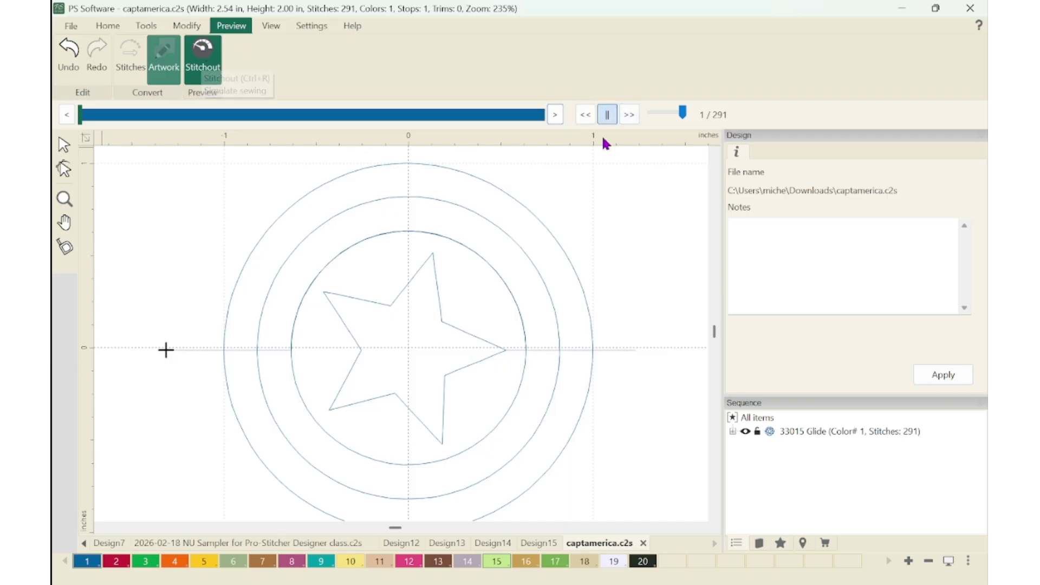
click(629, 115)
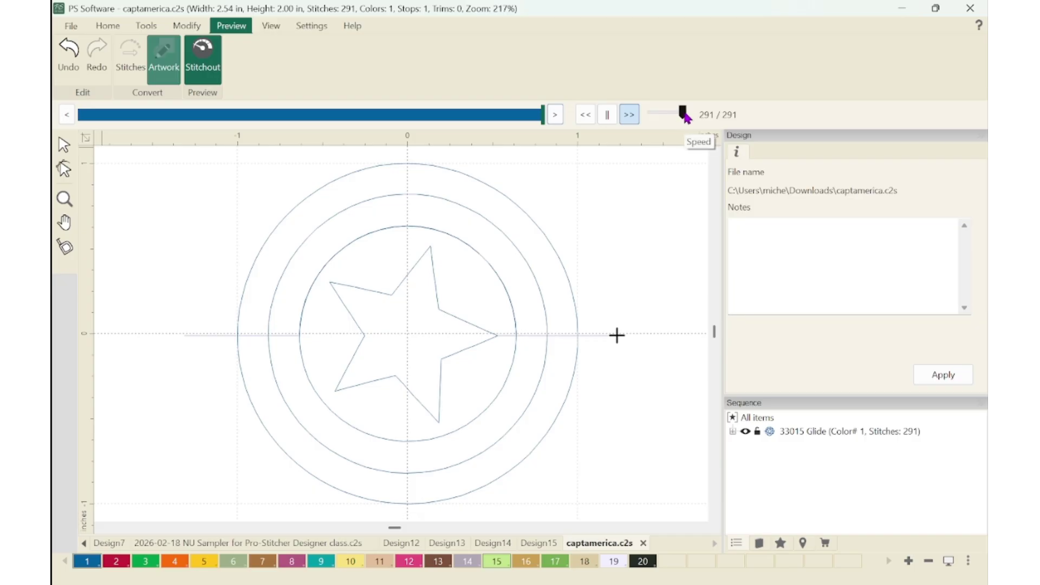
drag(684, 115, 668, 115)
mouse_move(541, 115)
mouse_down()
mouse_move(274, 97)
mouse_move(54, 119)
mouse_up()
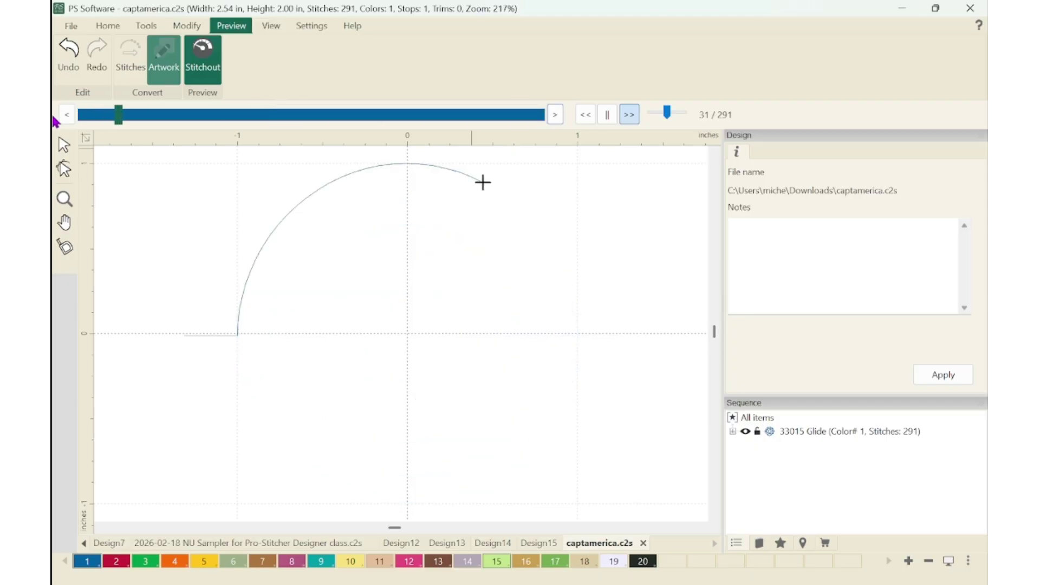